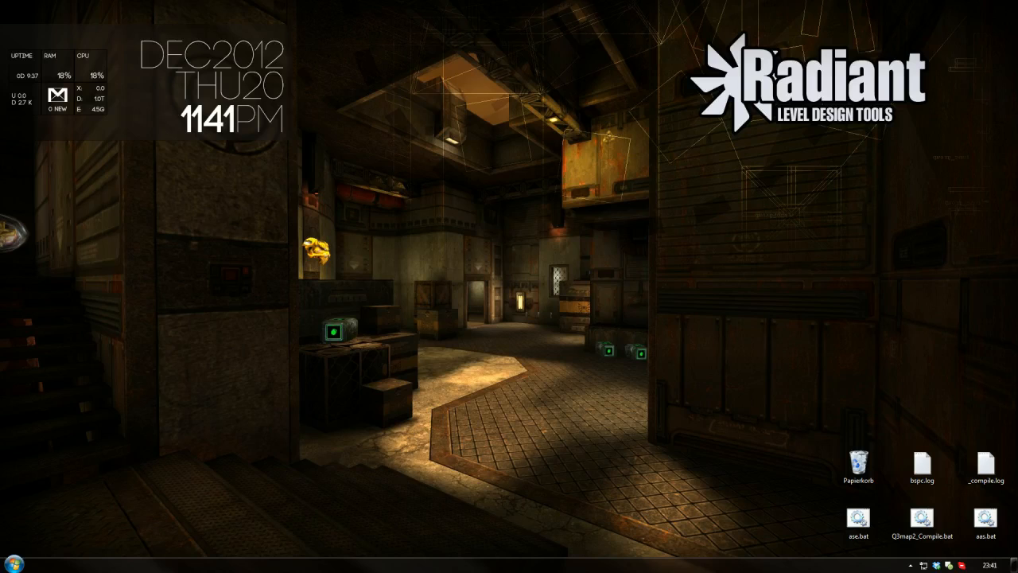
Browse to the GtkRadiant 1.6 folder and launch the GtkRadiant level editor
left_click_drag(0, 185, 363, 184)
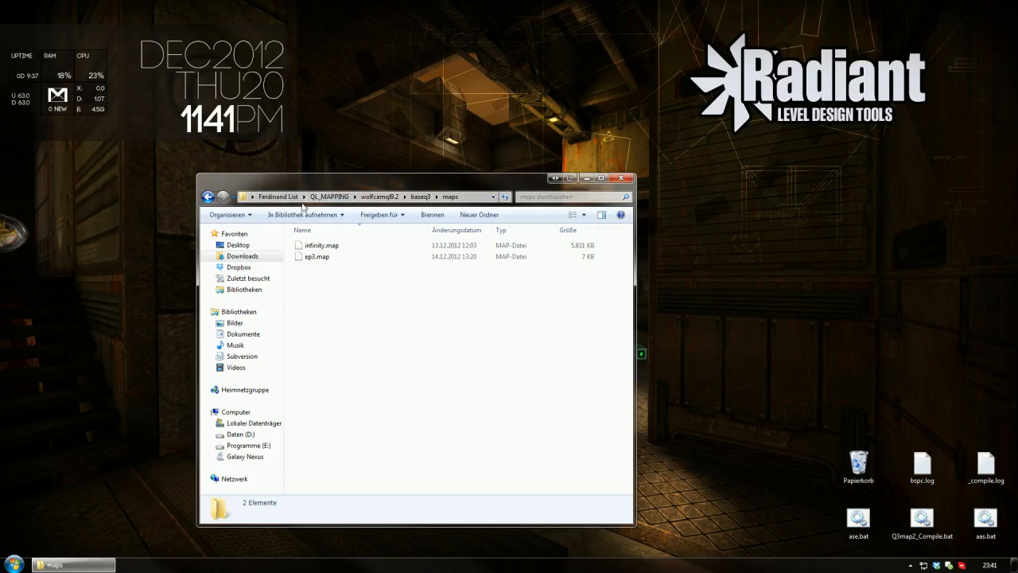
left_click(329, 196)
double_click(315, 247)
scroll(319, 262, "down", 8)
left_click(319, 455)
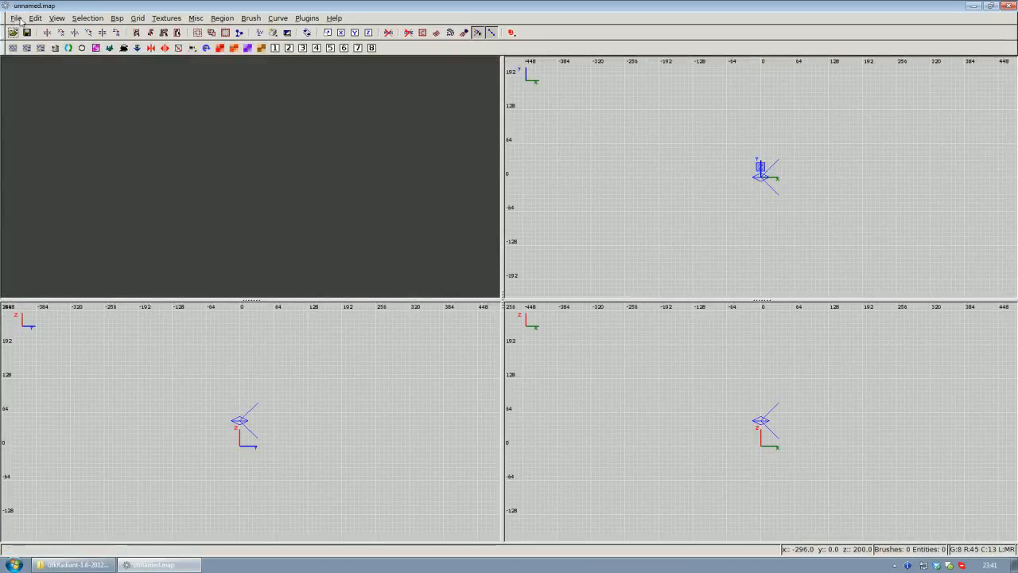
Open the existing map ep3.map from the baseq3 maps folder
left_click(19, 19)
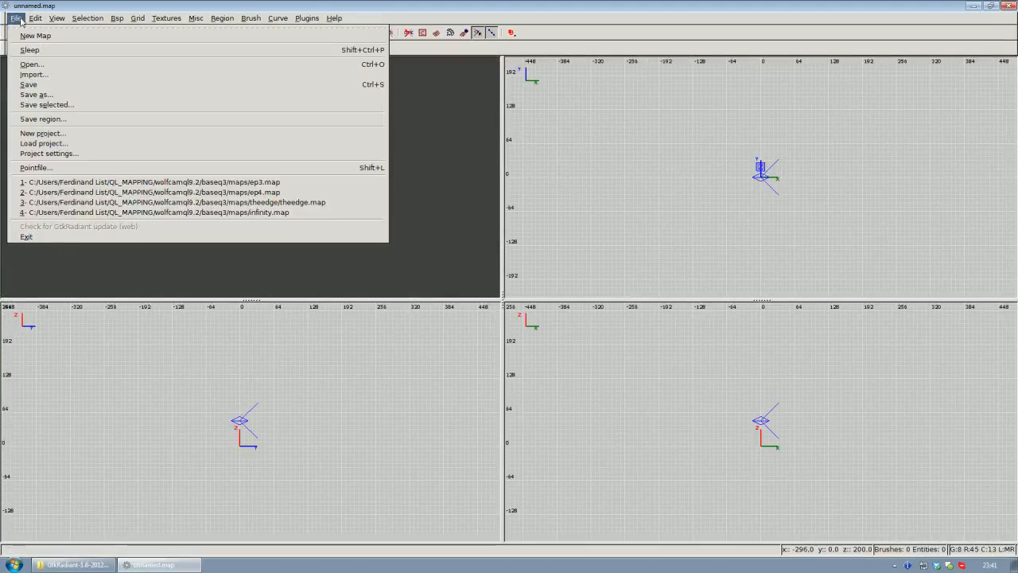
left_click(36, 69)
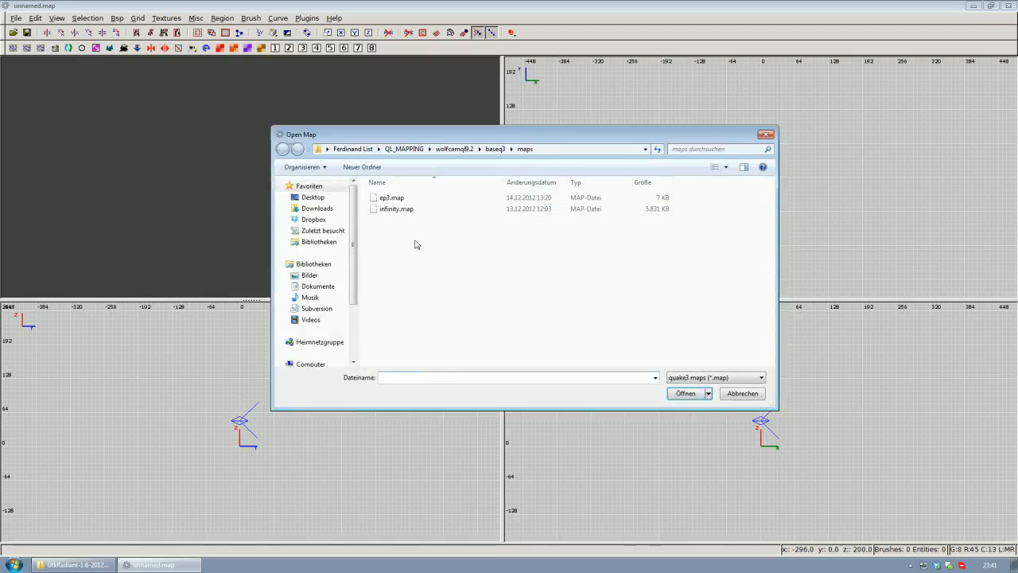
left_click(391, 198)
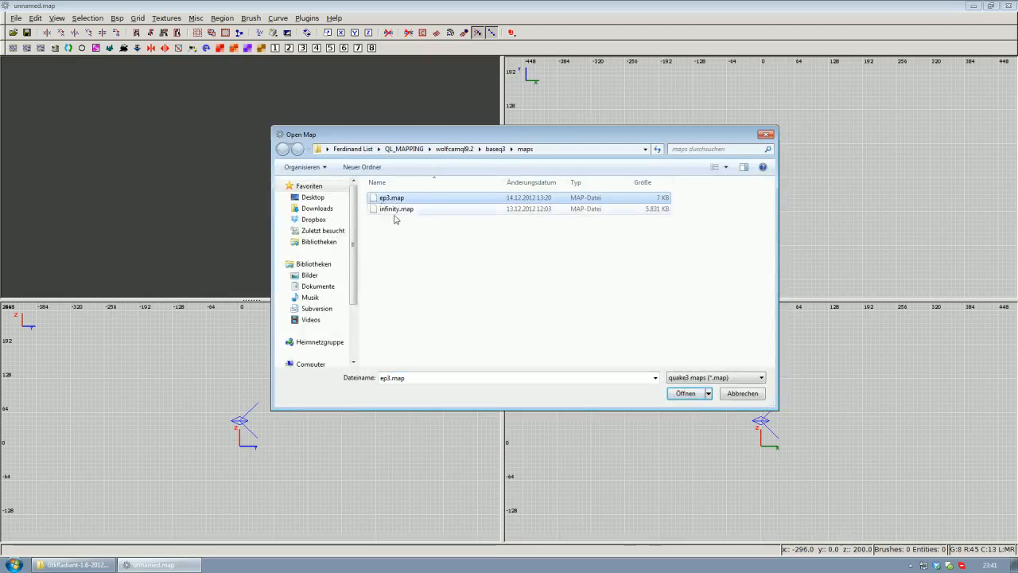
left_click(680, 393)
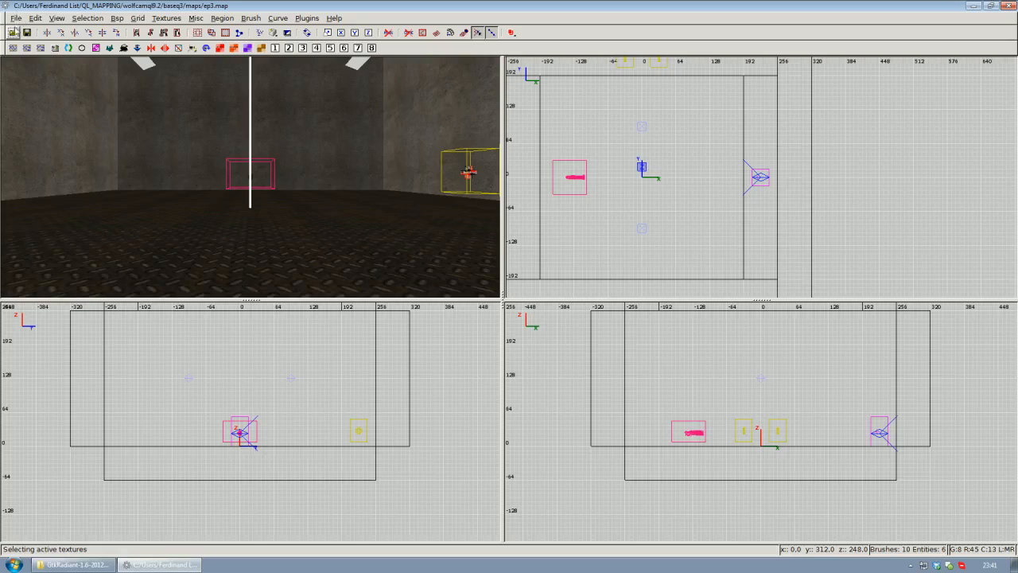
Save the map under the new name ep4 in the same maps folder
left_click(15, 20)
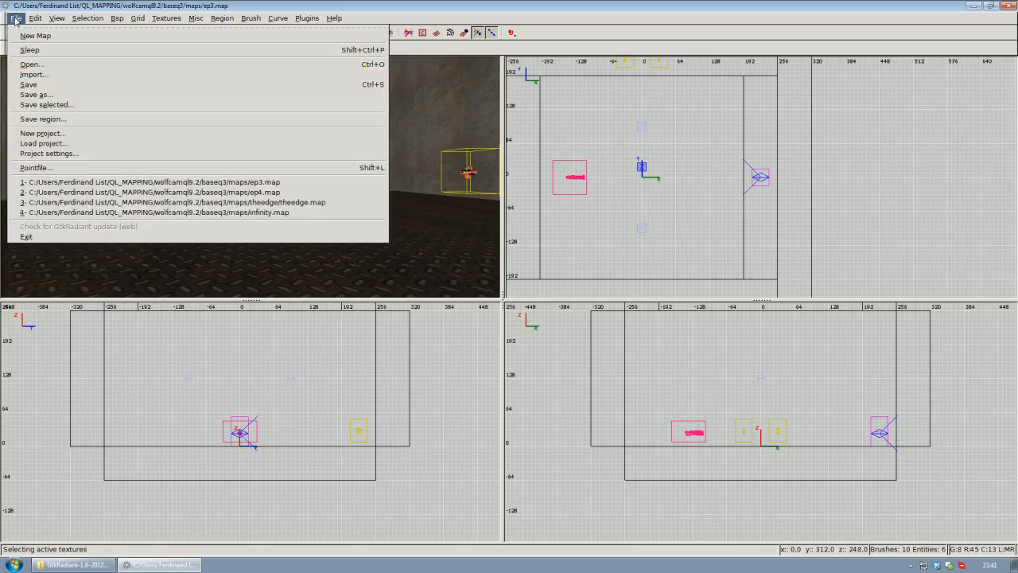
left_click(36, 94)
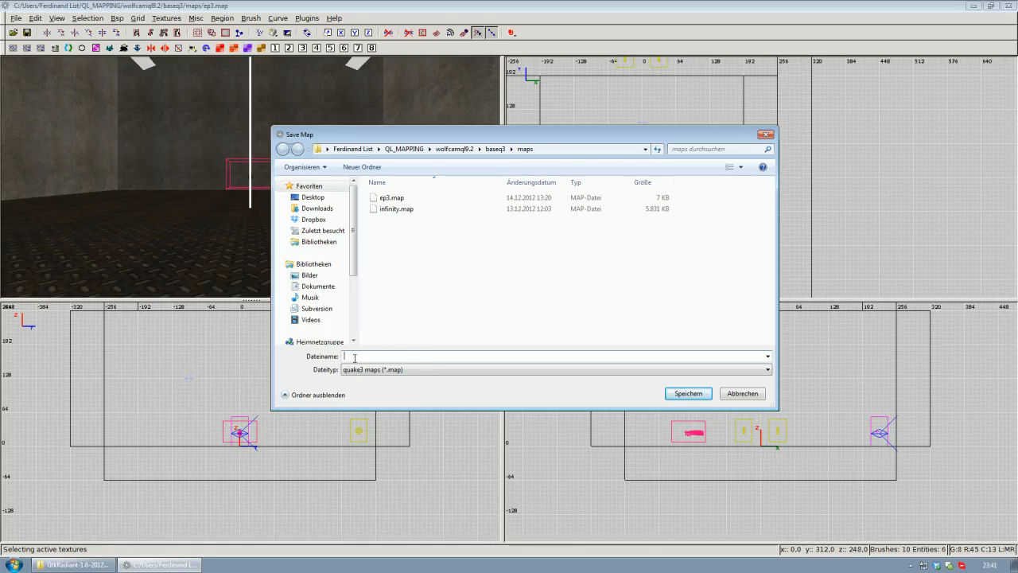
type("ep4")
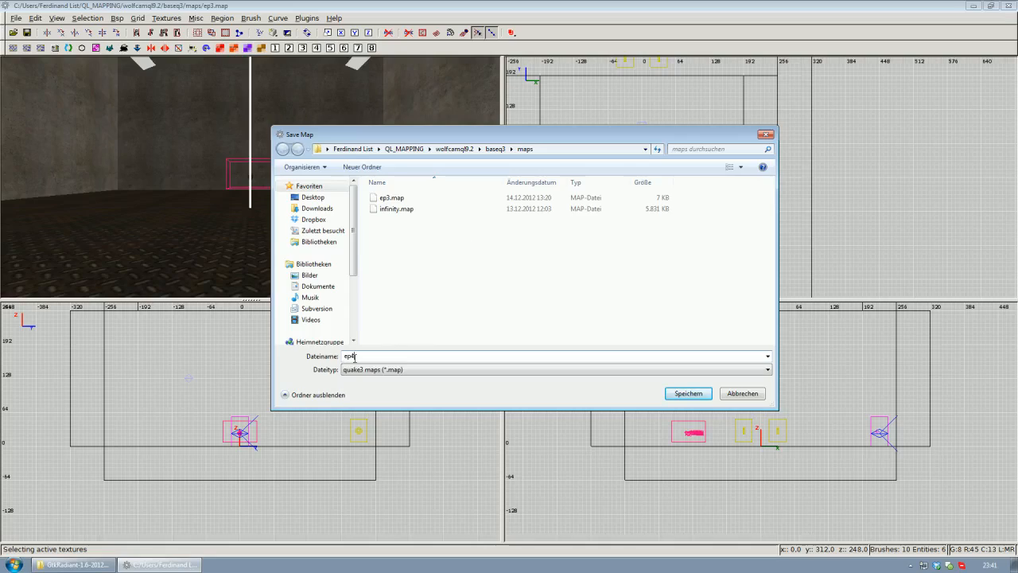
key("Return")
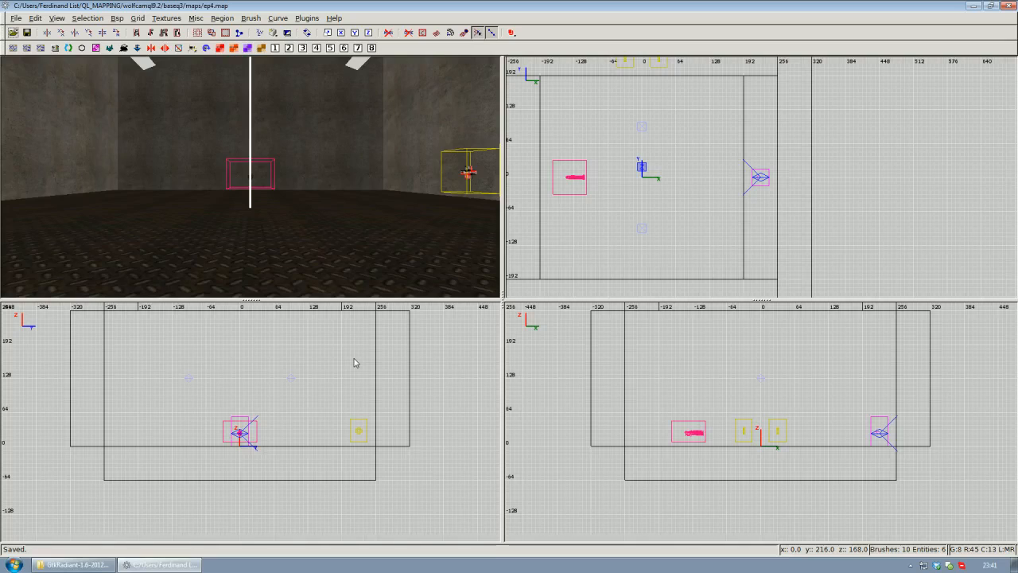
Fly the 3D camera around and through the room to inspect its outer shell, lights and item entities
right_click(292, 222)
key("Up")
key("Down")
key("Up")
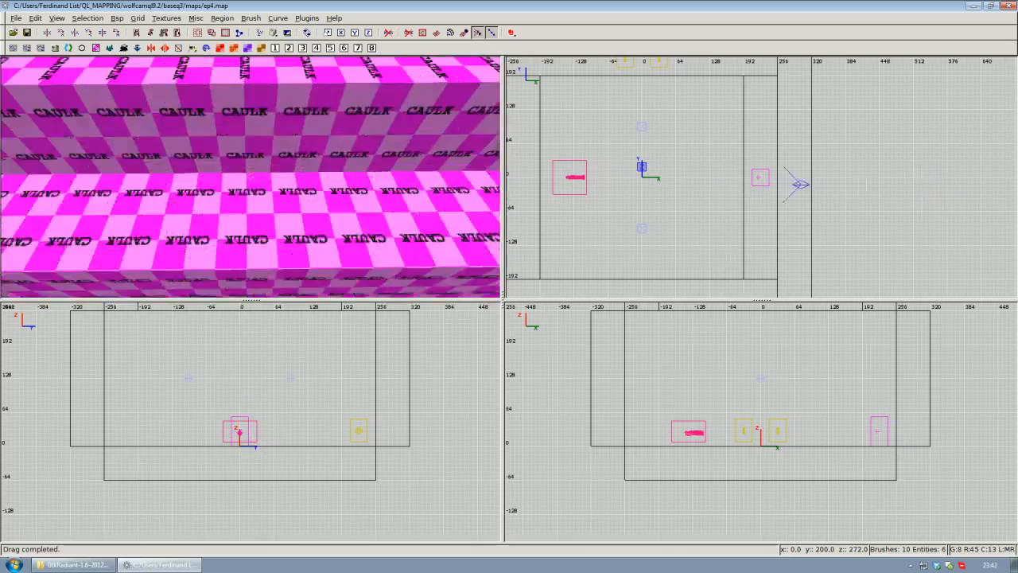
key("Down")
right_click(250, 177)
scroll(666, 169, "down", 4)
scroll(670, 183, "up", 1)
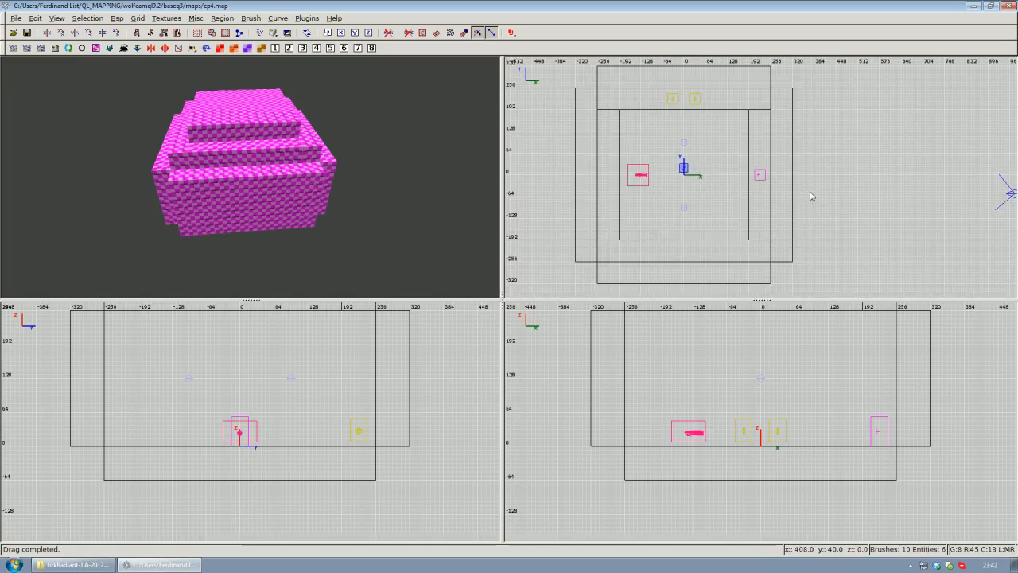
right_click_drag(818, 195, 808, 198)
scroll(735, 150, "down", 2)
key("Up")
key("Up")
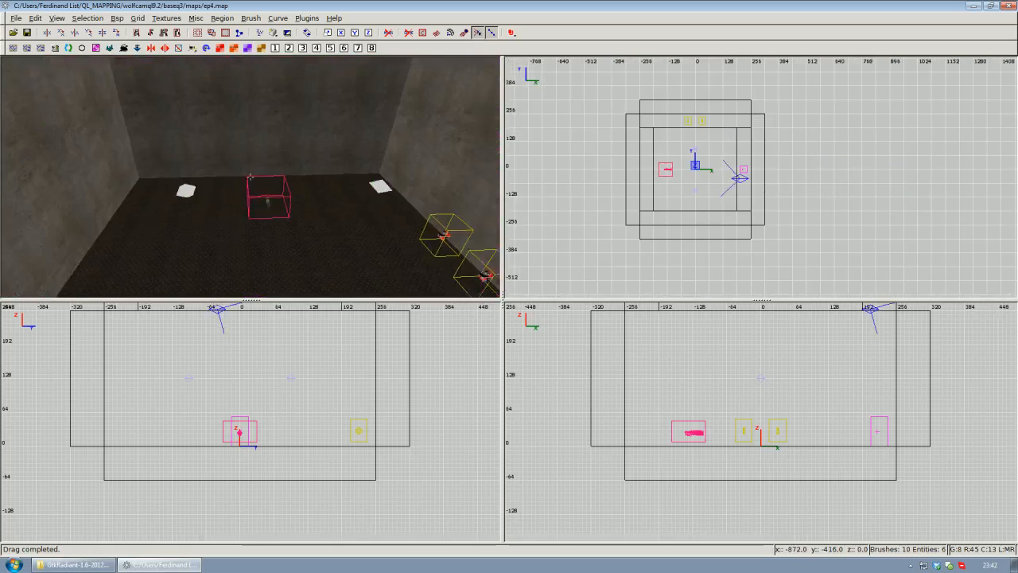
key("Down")
key("Up")
key("Down")
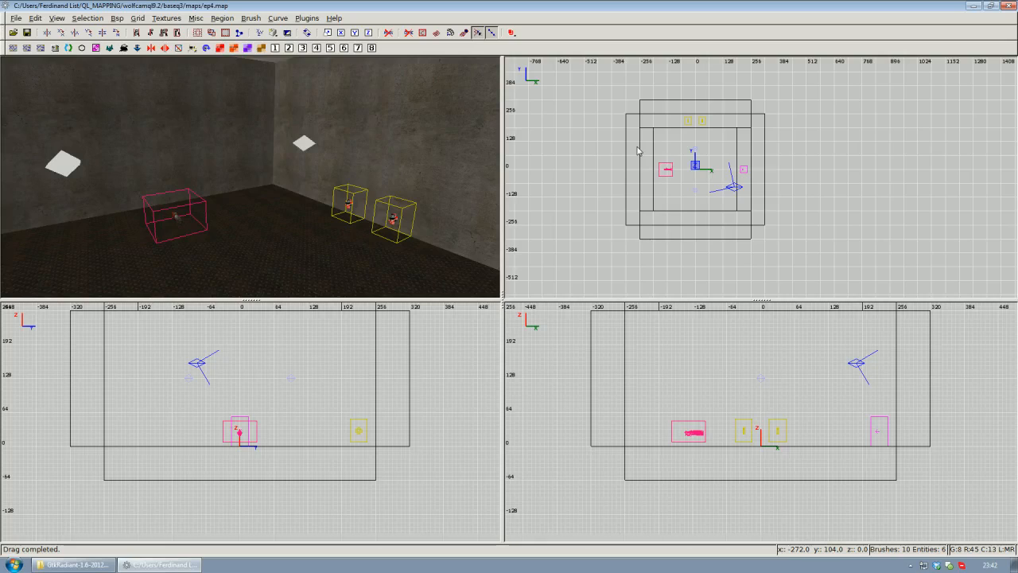
Enclose the whole room in a brush of 792 × 768 × 528 units and use it to select everything inside
key("ctrl+a")
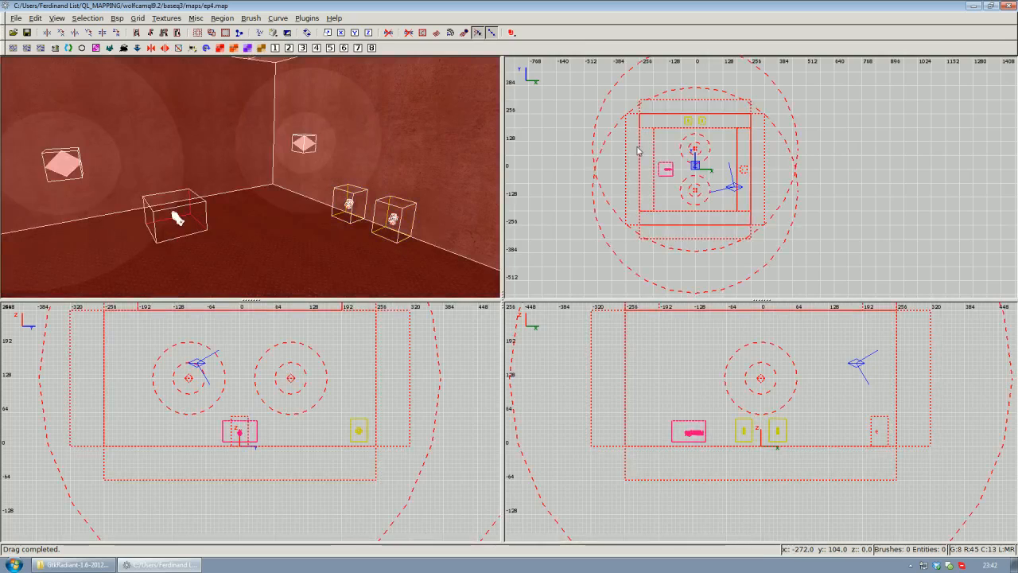
key("Escape")
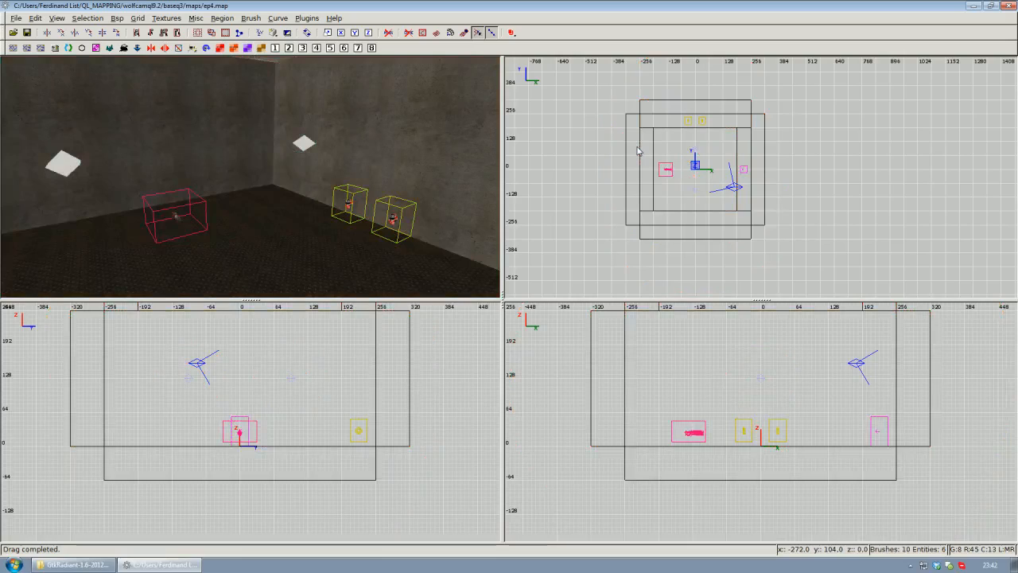
mouse_move(611, 85)
left_mouse_down()
mouse_move(682, 114)
mouse_move(796, 255)
mouse_move(785, 256)
left_mouse_up()
right_click_drag(779, 403, 787, 380)
scroll(778, 406, "down", 3)
left_click_drag(777, 458, 776, 490)
right_click_drag(693, 436, 689, 469)
left_click_drag(704, 437, 705, 330)
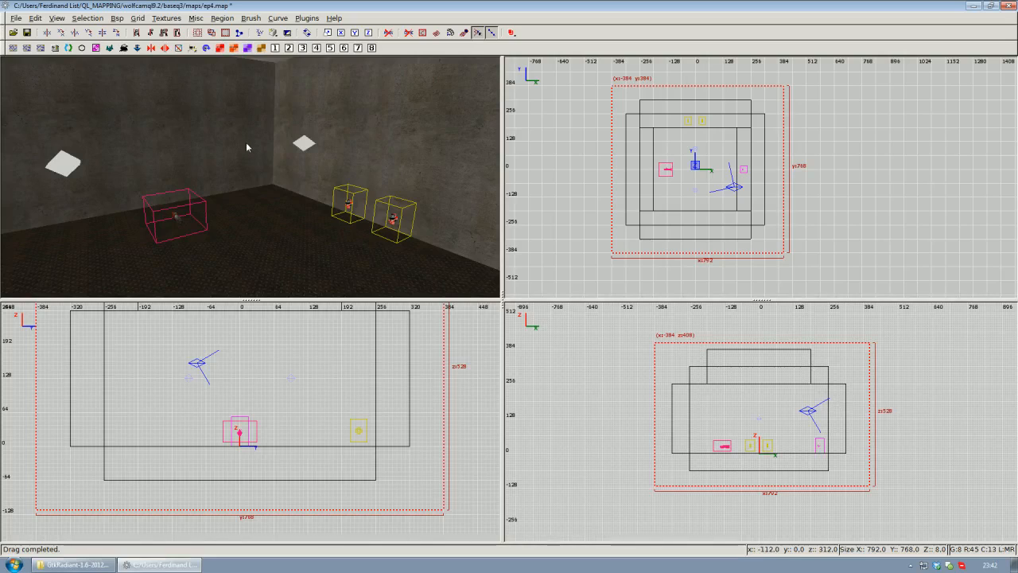
left_click(178, 34)
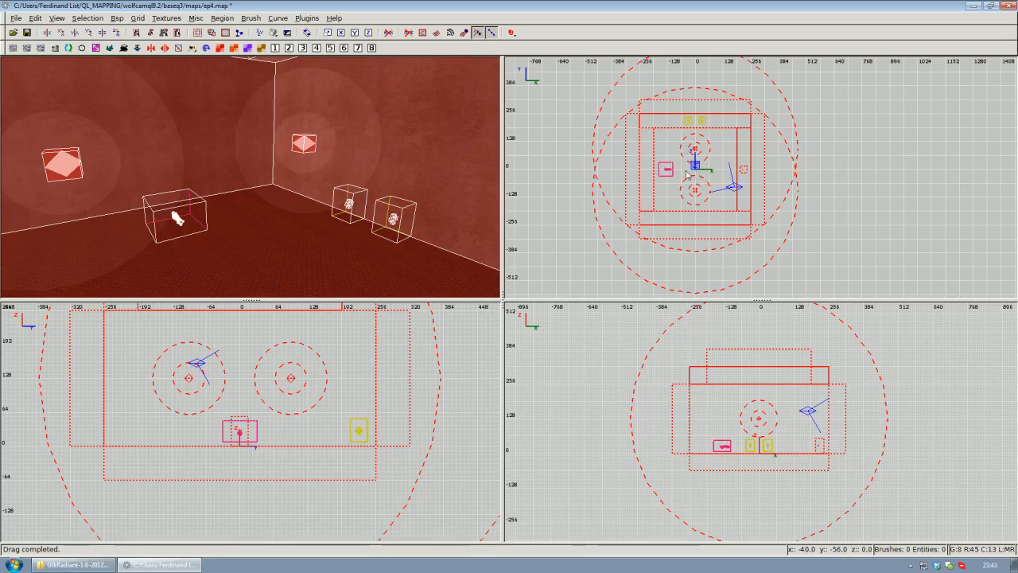
Duplicate the selected room with its entities and move the copy about 830 units along positive X, leaving a gap beside the original
scroll(689, 176, "down", 1)
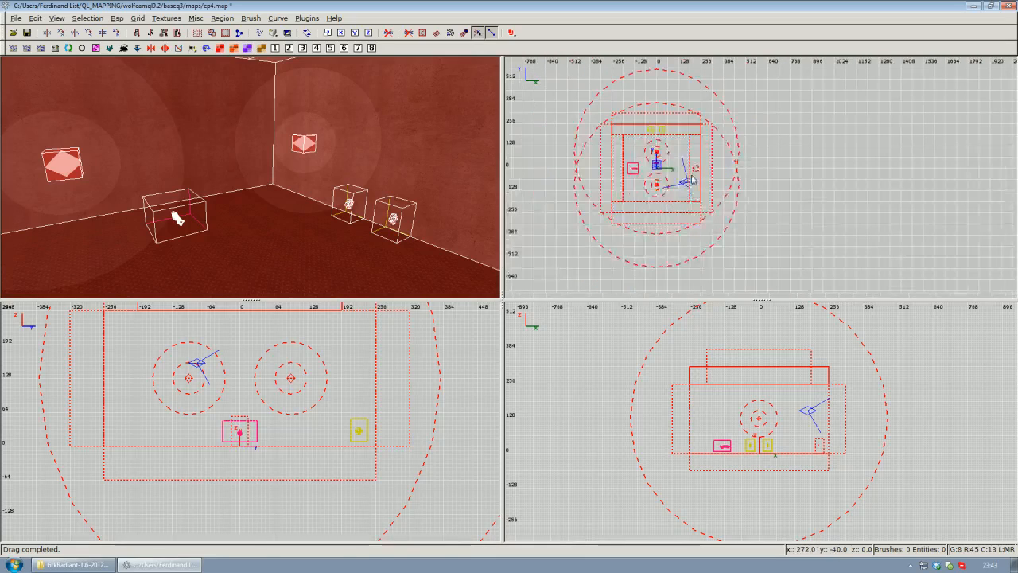
scroll(697, 180, "down", 1)
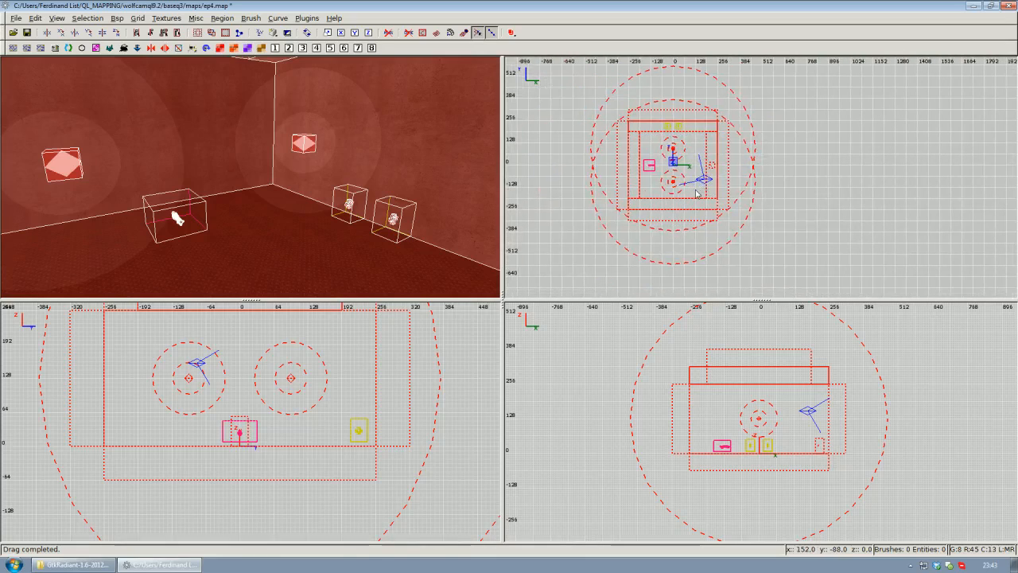
scroll(701, 190, "up", 2)
right_click_drag(716, 203, 684, 199)
scroll(717, 203, "down", 1)
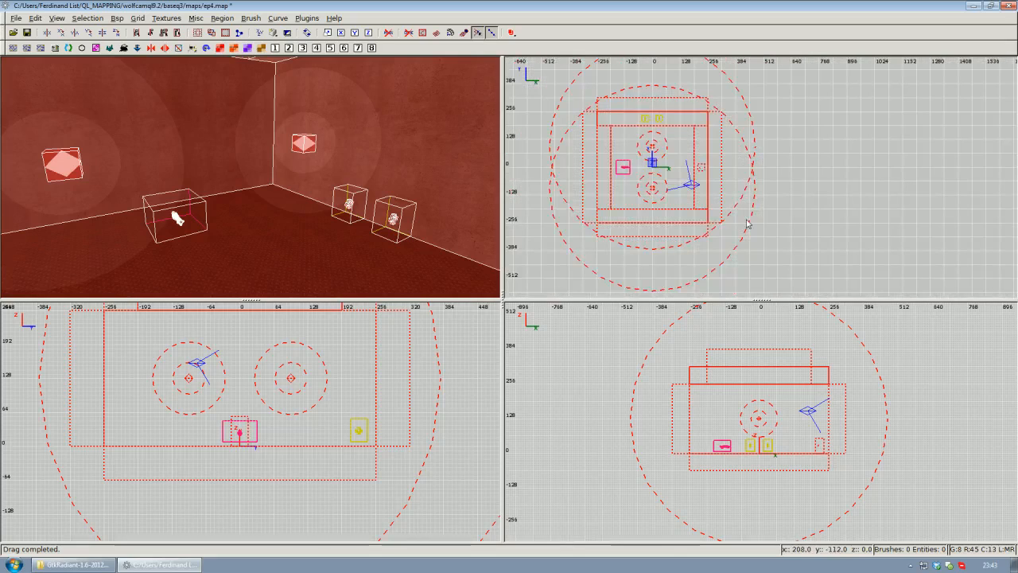
key("space")
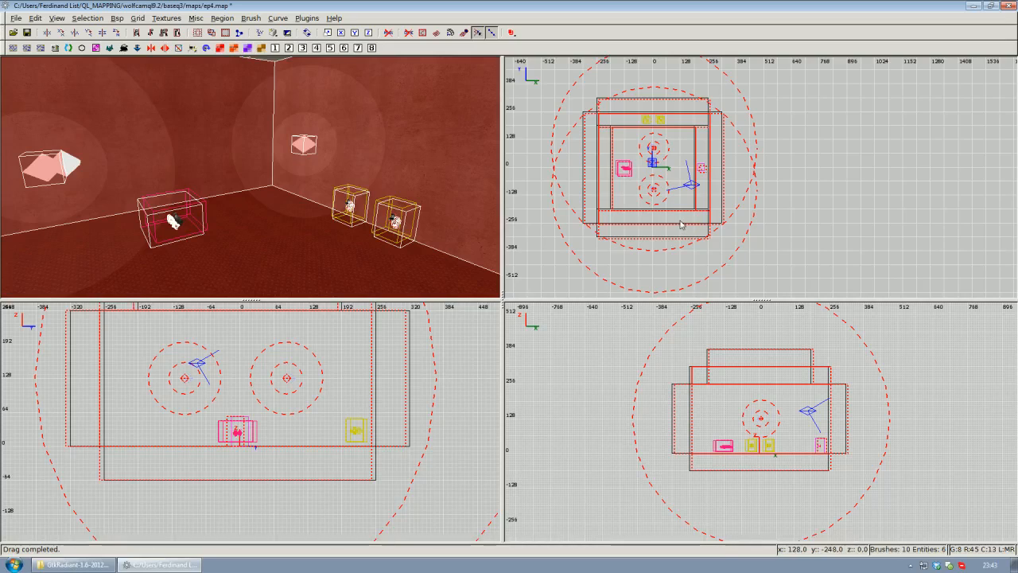
right_click_drag(676, 231, 687, 211)
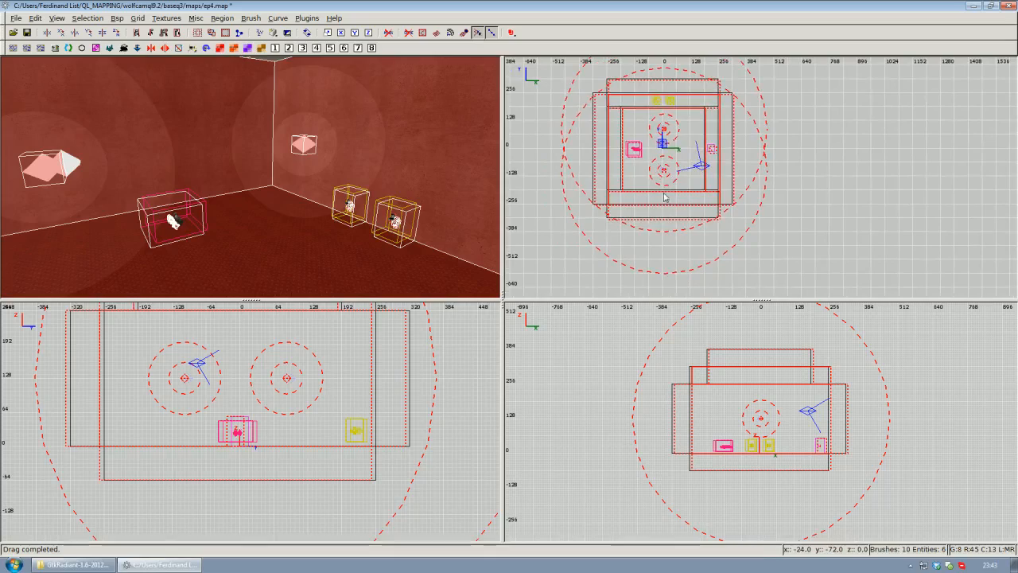
key("space")
mouse_move(663, 202)
left_mouse_down()
mouse_move(834, 200)
mouse_move(819, 204)
left_mouse_up()
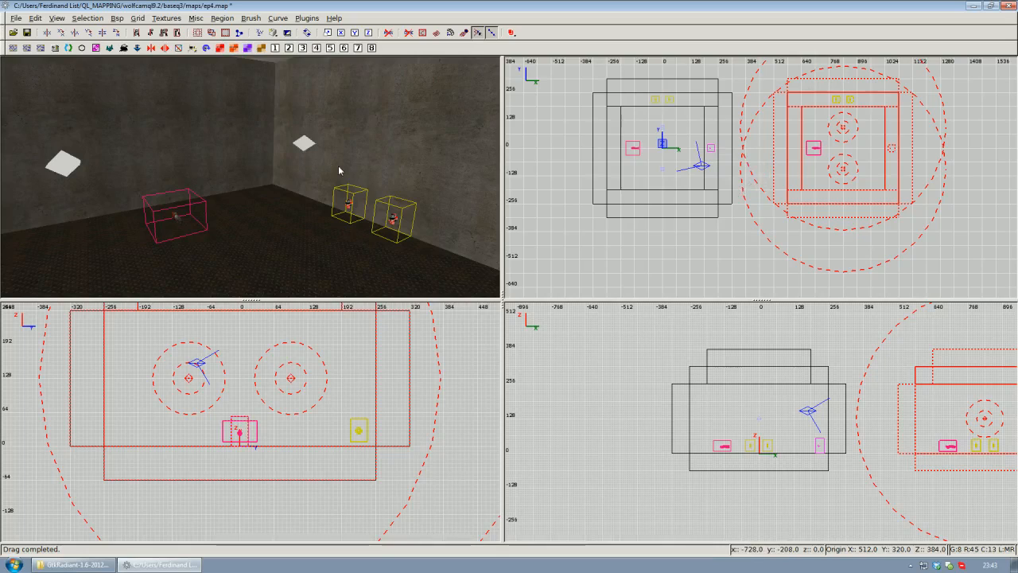
Examine the original room and its copy in the 3D view, from outside and from within
right_click(319, 146)
key("Up")
key("Down")
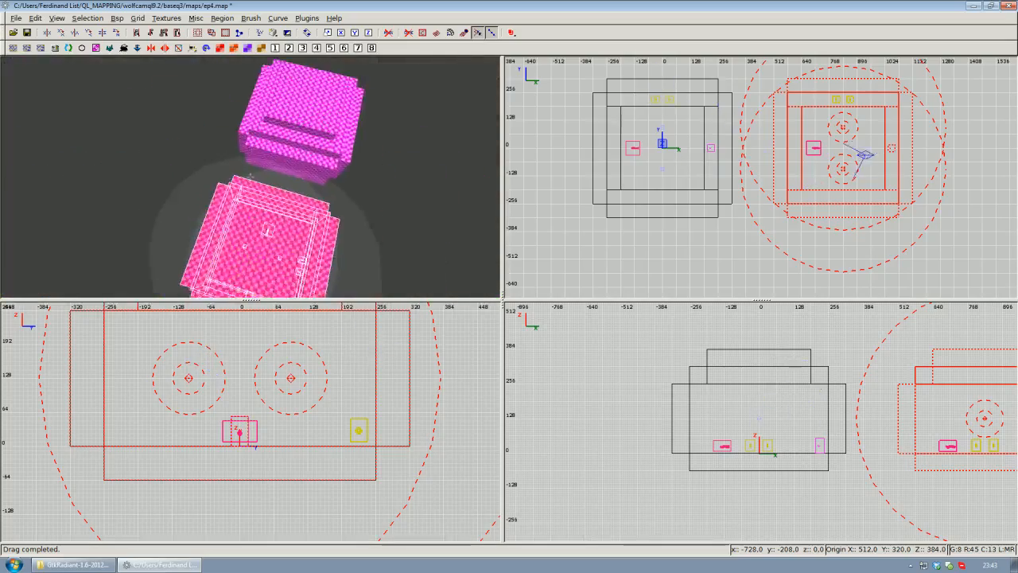
key("Down")
key("Up")
key("Down")
key("Escape")
key("Up")
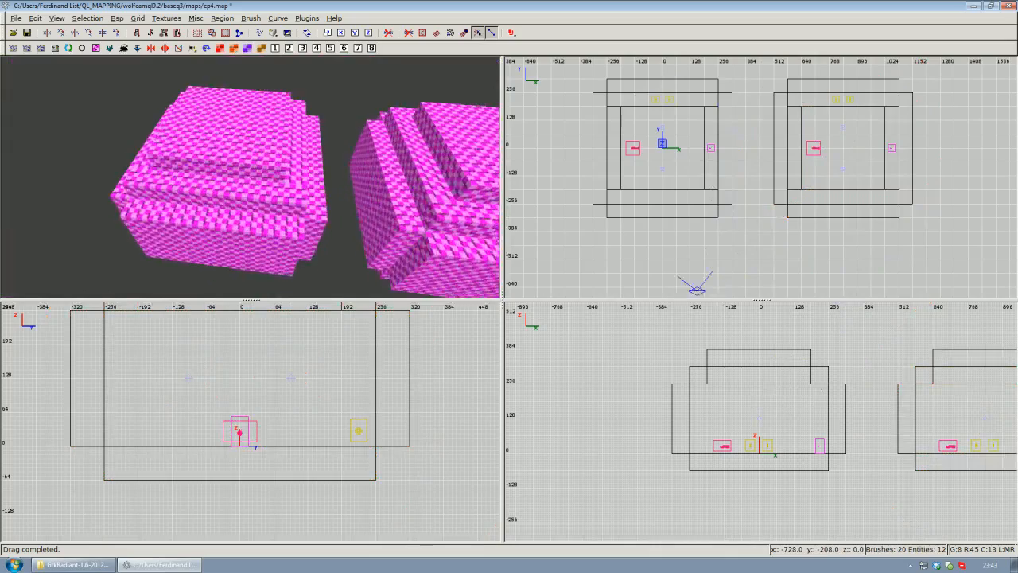
key("Up")
key("Down")
right_click(250, 177)
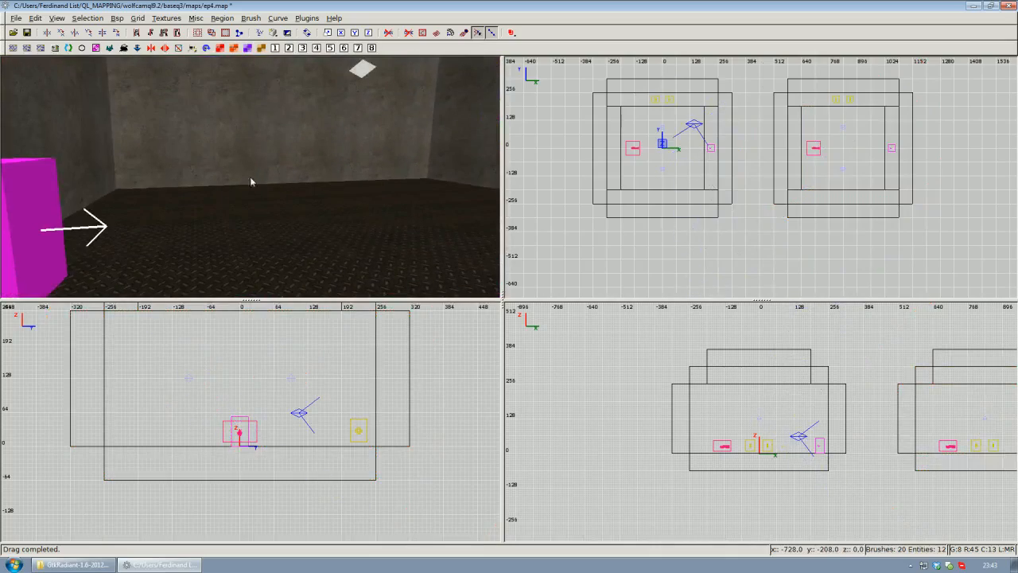
left_click(272, 158, "shift")
key("Escape")
right_click(270, 159)
key("Down")
right_click(250, 177)
left_click(231, 174, "shift")
right_click(231, 175)
scroll(249, 176, "down", 1)
right_click(251, 177)
key("Escape")
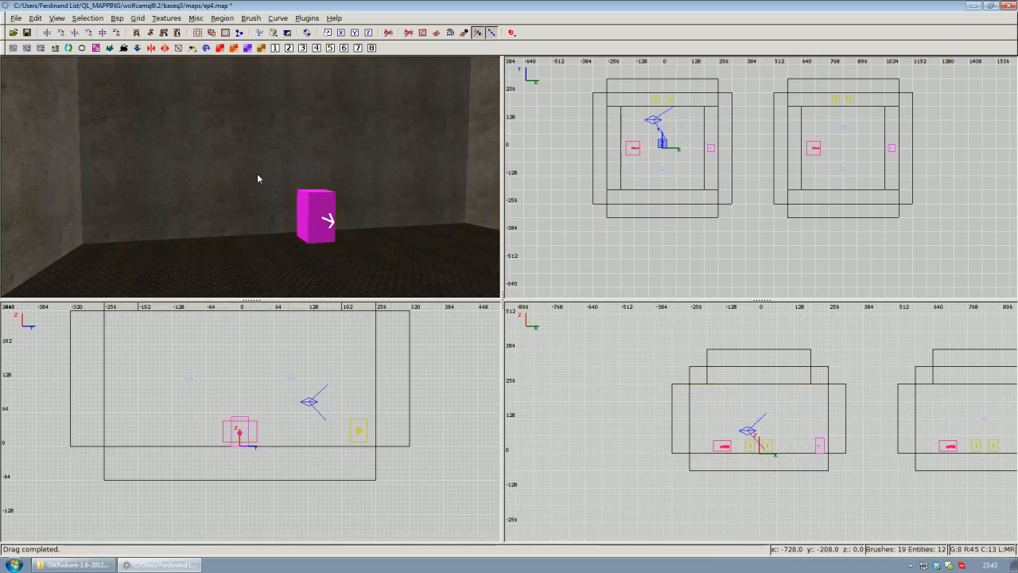
scroll(257, 174, "down", 1)
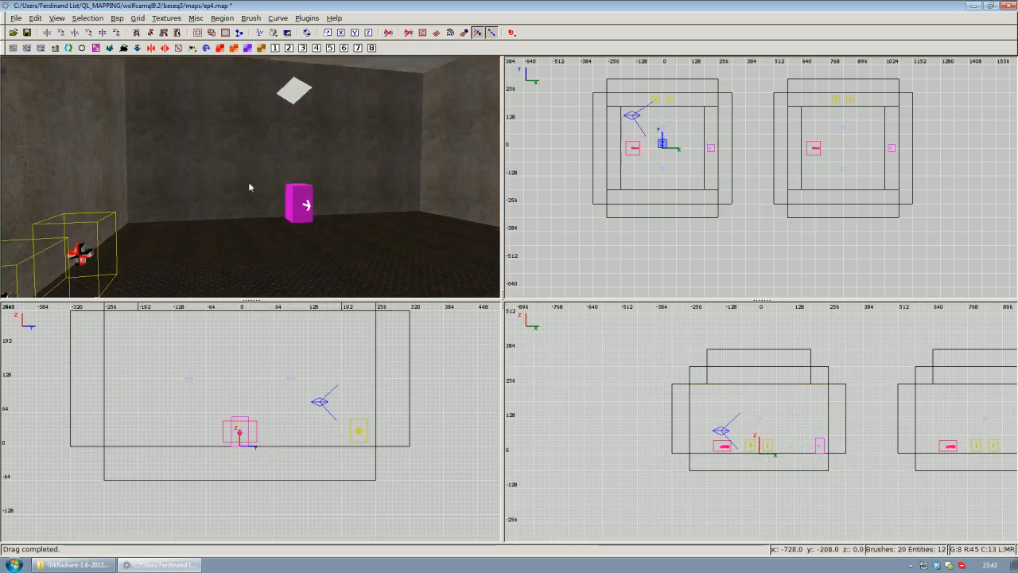
Select the original room's wall facing the copied room and shorten it to 160 units along Y, keeping its positive-Y end
left_click(236, 178, "shift")
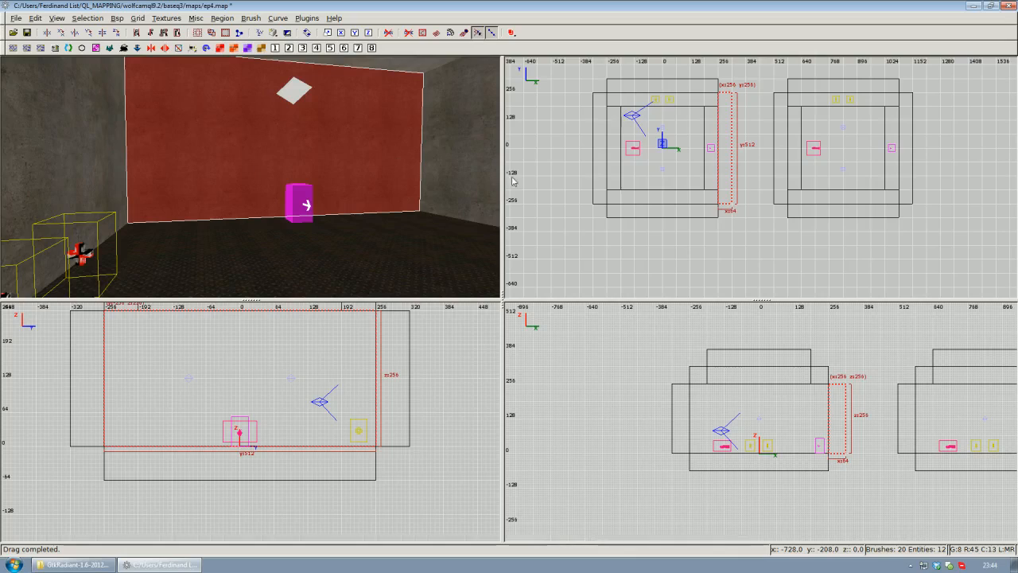
scroll(734, 215, "up", 1)
scroll(727, 220, "up", 1)
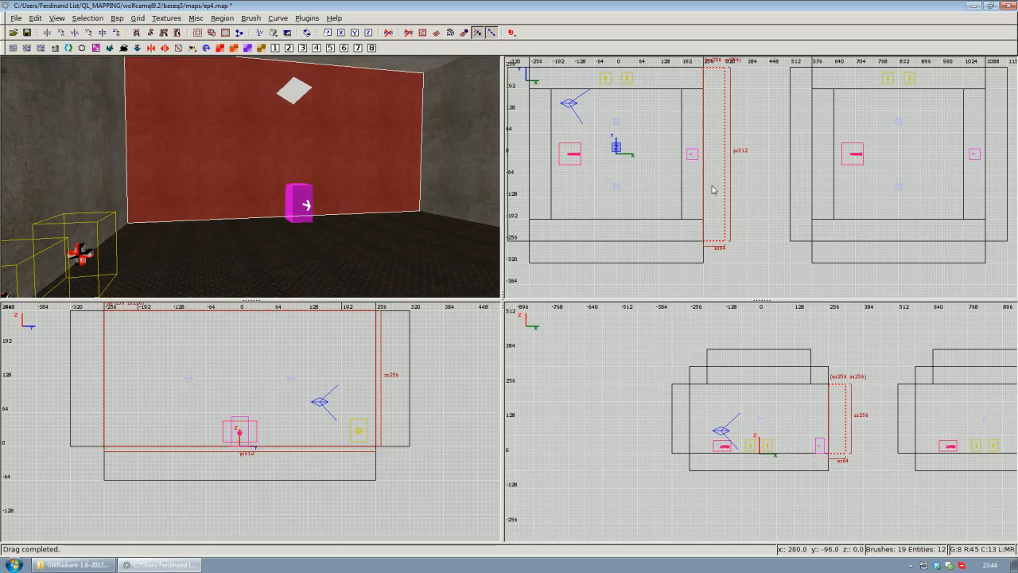
right_click_drag(714, 186, 708, 179)
mouse_move(707, 253)
left_mouse_down()
mouse_move(703, 160)
mouse_move(666, 136)
left_mouse_up()
Duplicate the shortened wall piece and move the copy to the wall's negative-Y end, leaving a 192-unit opening between both pieces
scroll(703, 159, "up", 2)
scroll(706, 105, "down", 3)
left_click_drag(705, 105, 708, 226)
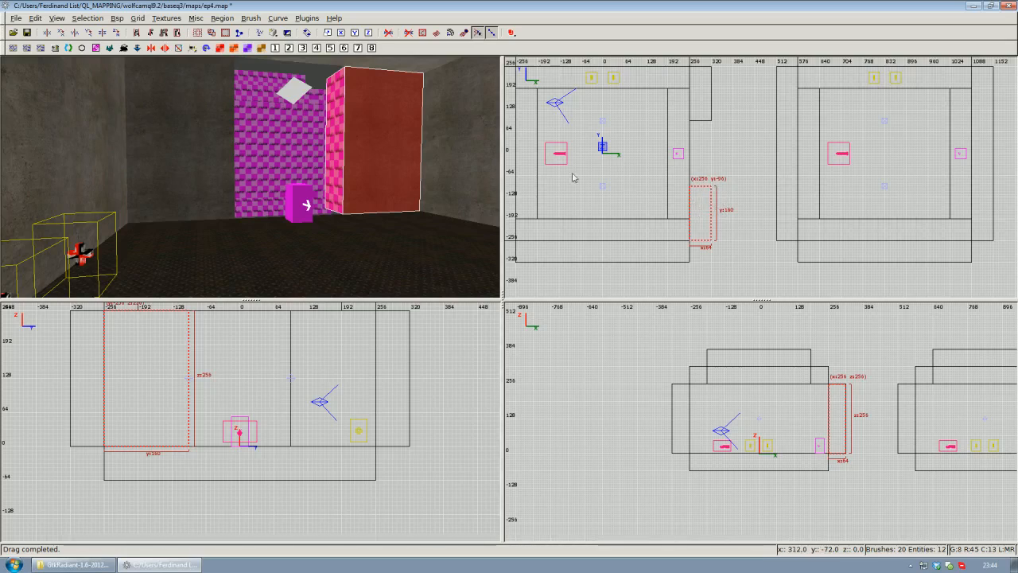
key("Escape")
Draw a brush of 64 × 192 × 256 units in the opening between the two wall pieces
right_click(398, 173)
right_click(252, 179)
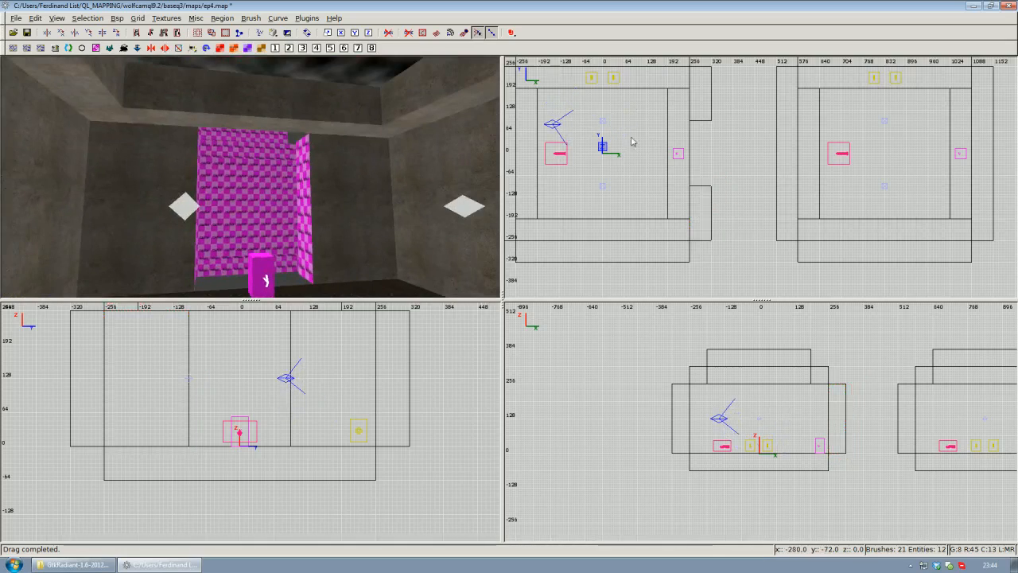
right_click(303, 163)
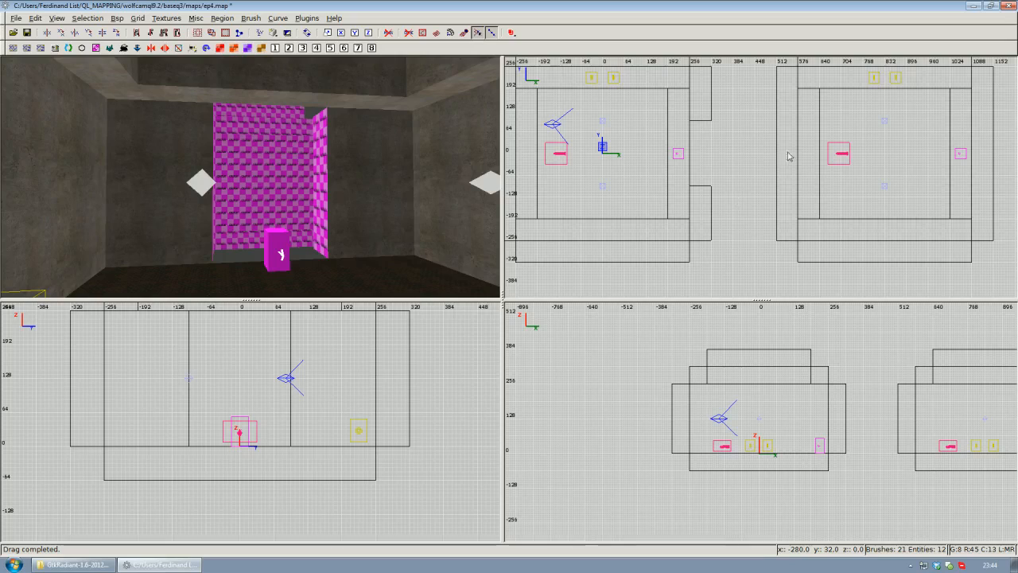
left_click_drag(691, 123, 713, 188)
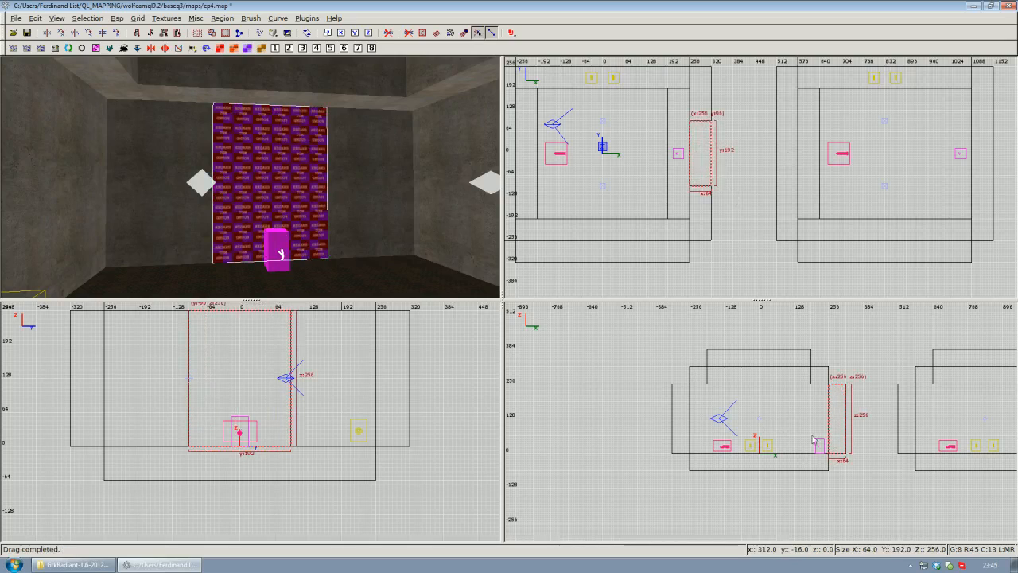
Raise the underside of the brush in the opening to leave a 64-unit-high lintel between the two wall pieces
right_click_drag(853, 446, 792, 448)
scroll(789, 449, "up", 2)
right_click_drag(788, 487, 749, 474)
scroll(749, 474, "up", 1)
mouse_move(748, 475)
left_mouse_down()
mouse_move(756, 381)
mouse_move(756, 391)
left_mouse_up()
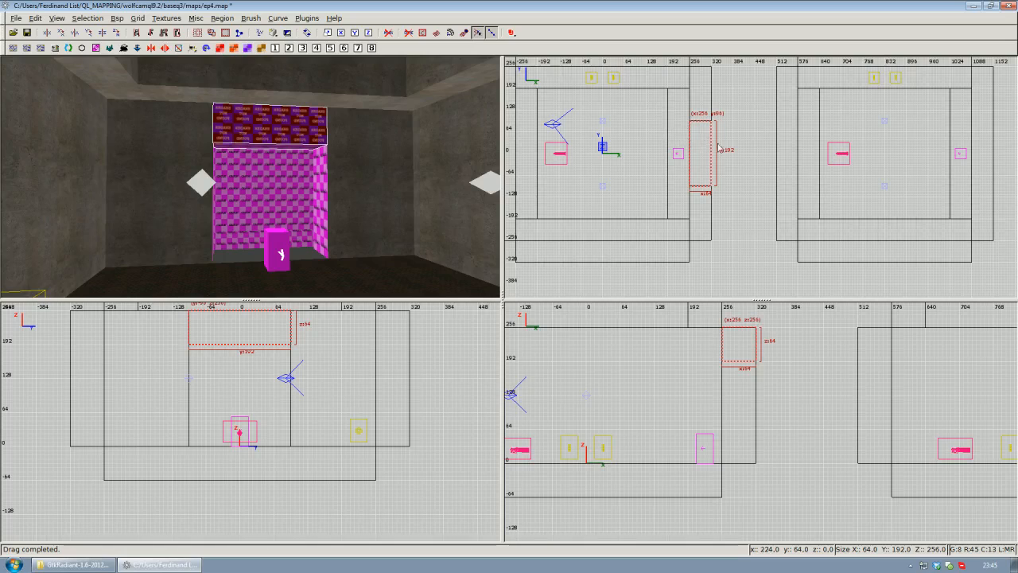
Texture the whole lintel brush with caulk and deselect it
right_click(360, 179)
key("Up")
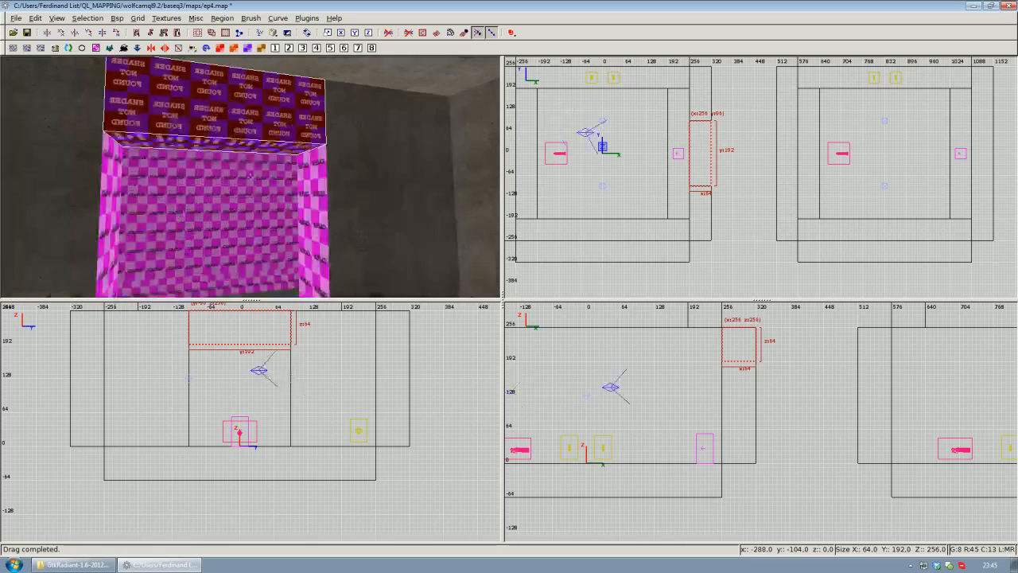
key("Right")
key("Down")
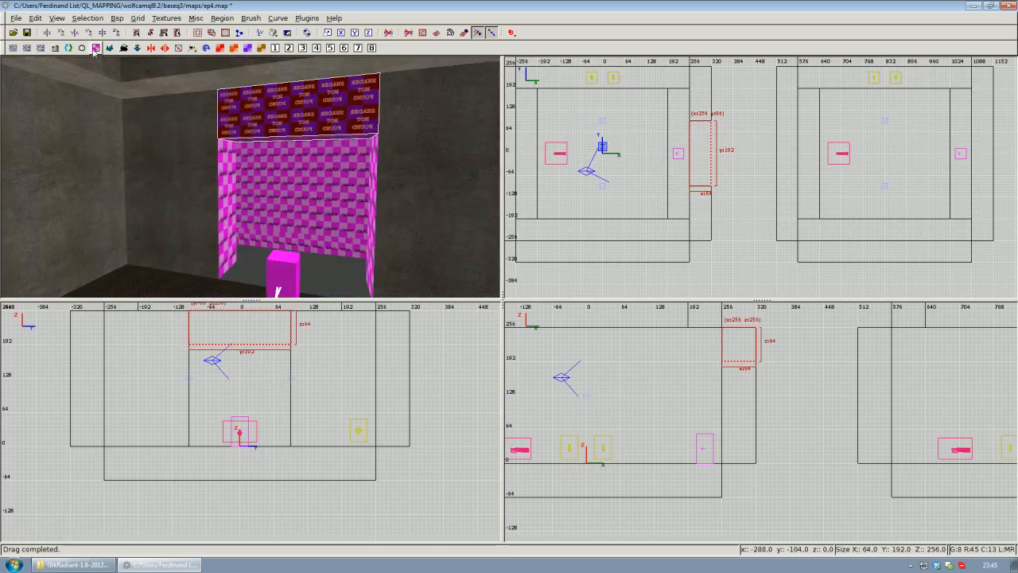
left_click(94, 49)
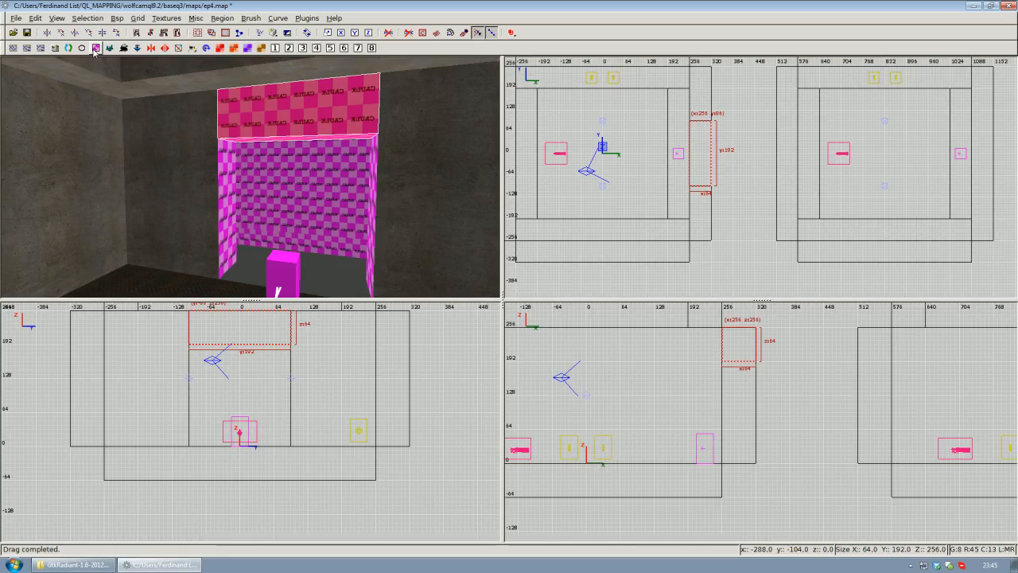
right_click(350, 169)
key("Down")
right_click(252, 180)
key("Escape")
Apply the concrete wall texture to the lintel face that looks into the original room
right_click(265, 186)
scroll(252, 179, "up", 2)
scroll(252, 178, "down", 2)
right_click(261, 178)
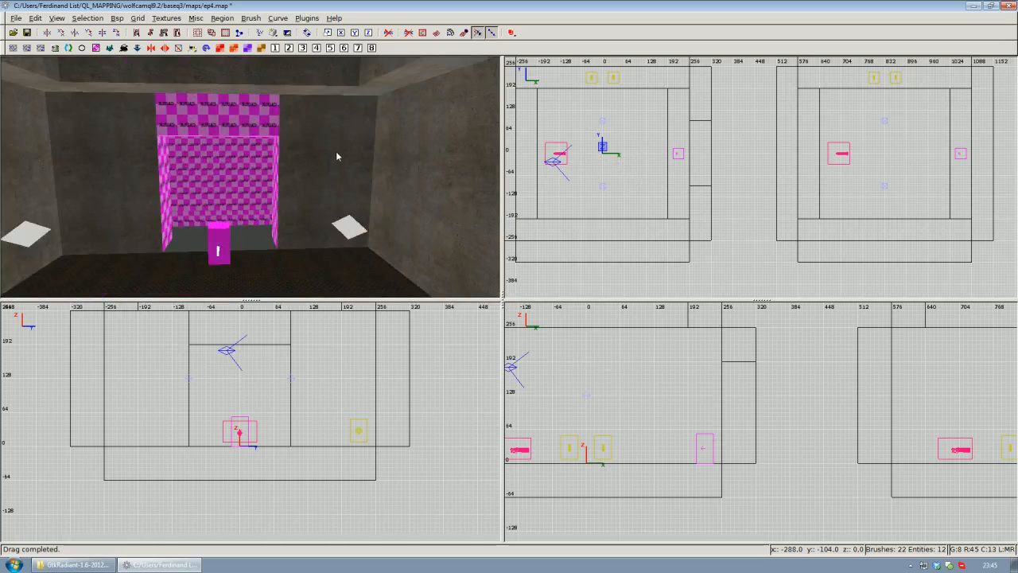
scroll(333, 156, "up", 2)
scroll(331, 159, "down", 2)
middle_click(227, 120, "ctrl+shift")
right_click(228, 123)
scroll(250, 176, "up", 2)
scroll(251, 177, "down", 2)
scroll(251, 176, "up", 1)
scroll(251, 177, "up", 1)
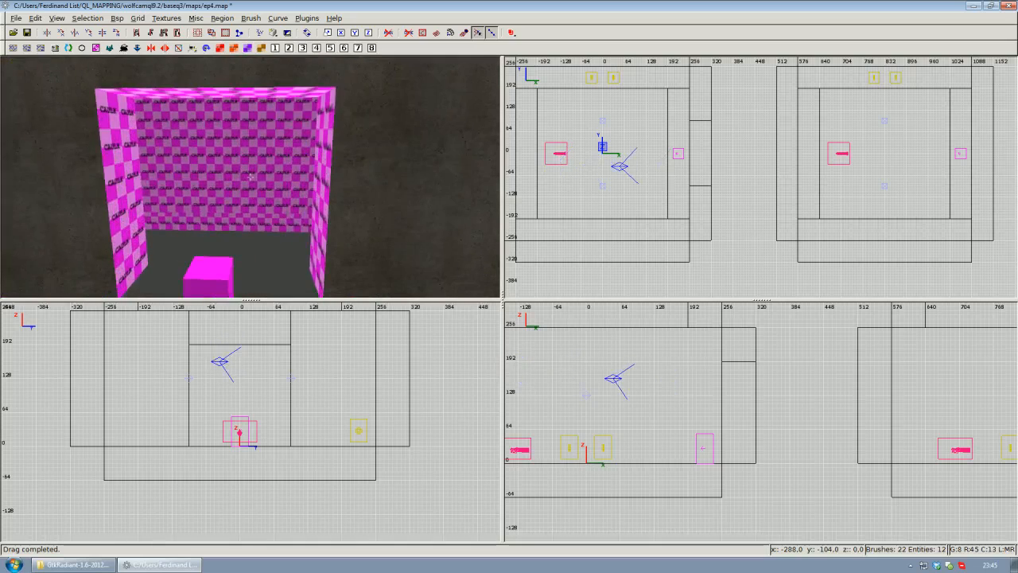
scroll(251, 177, "down", 1)
scroll(251, 177, "up", 1)
scroll(251, 177, "down", 1)
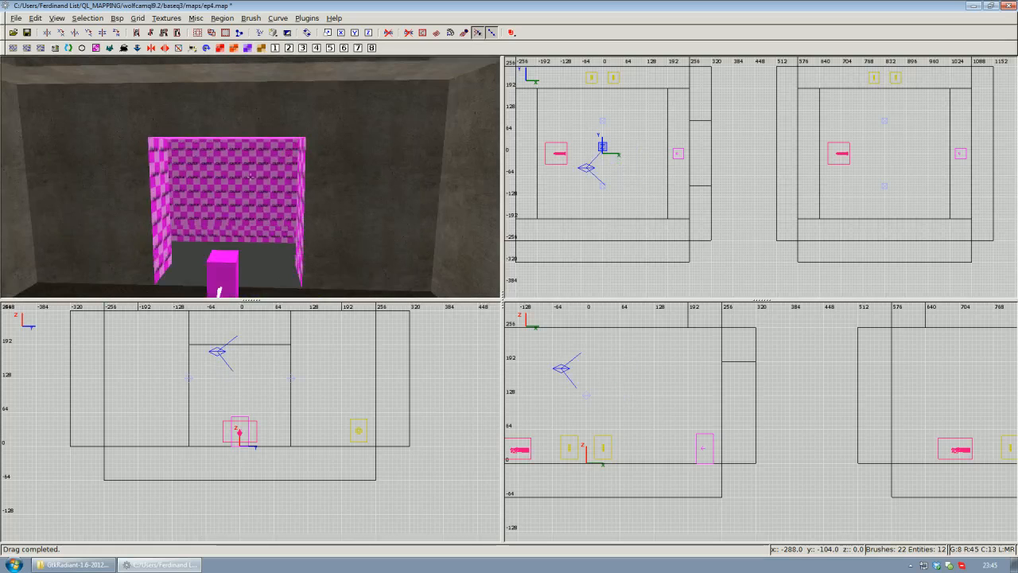
Delete the copied room's wall that faces the original room
right_click(266, 176)
scroll(250, 177, "up", 8)
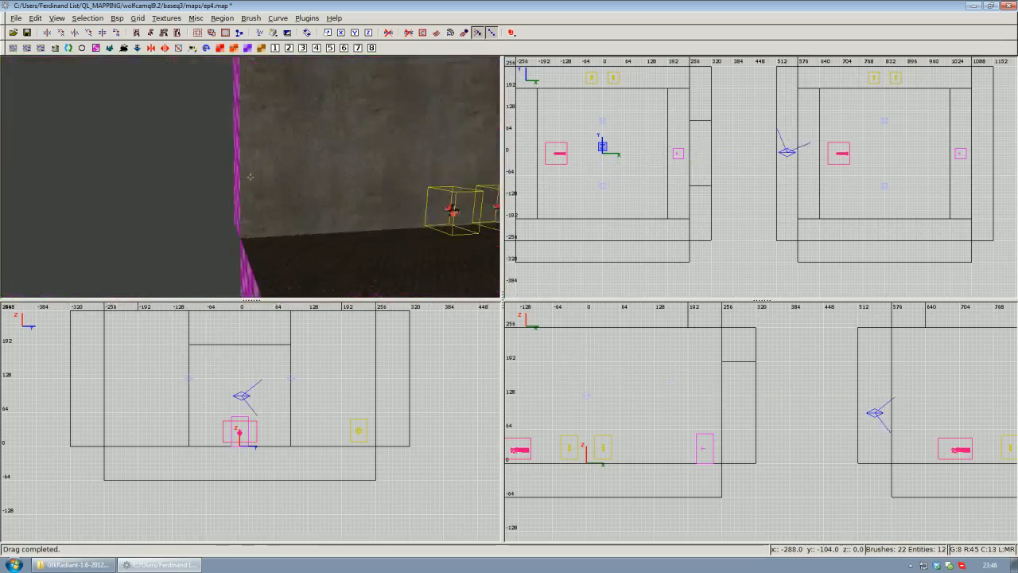
scroll(251, 176, "down", 2)
right_click(250, 176)
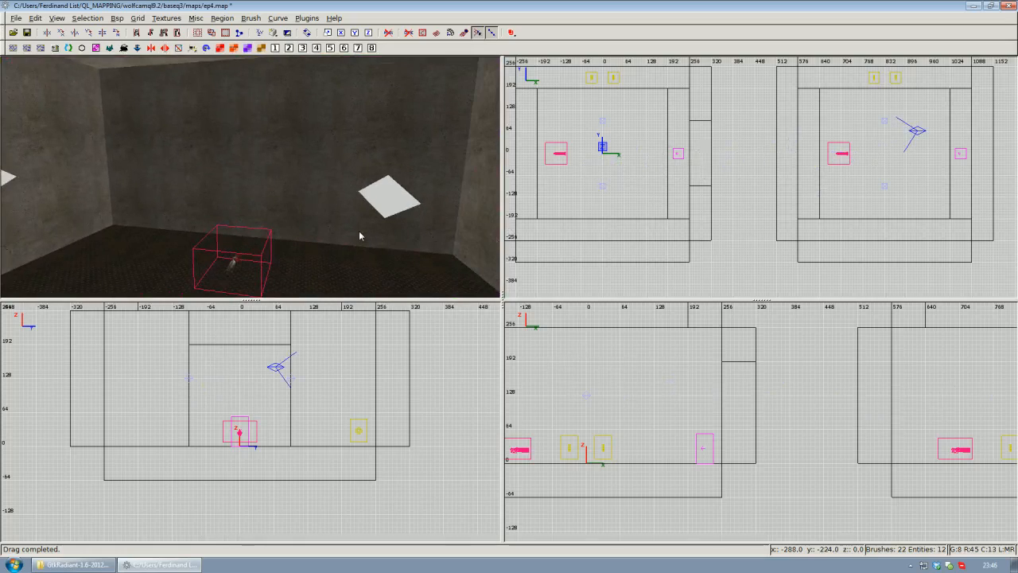
left_click(294, 163, "shift")
key("BackSpace")
Examine the copied room's open side and the original room's doorway from inside both rooms
right_click(295, 164)
scroll(250, 176, "up", 1)
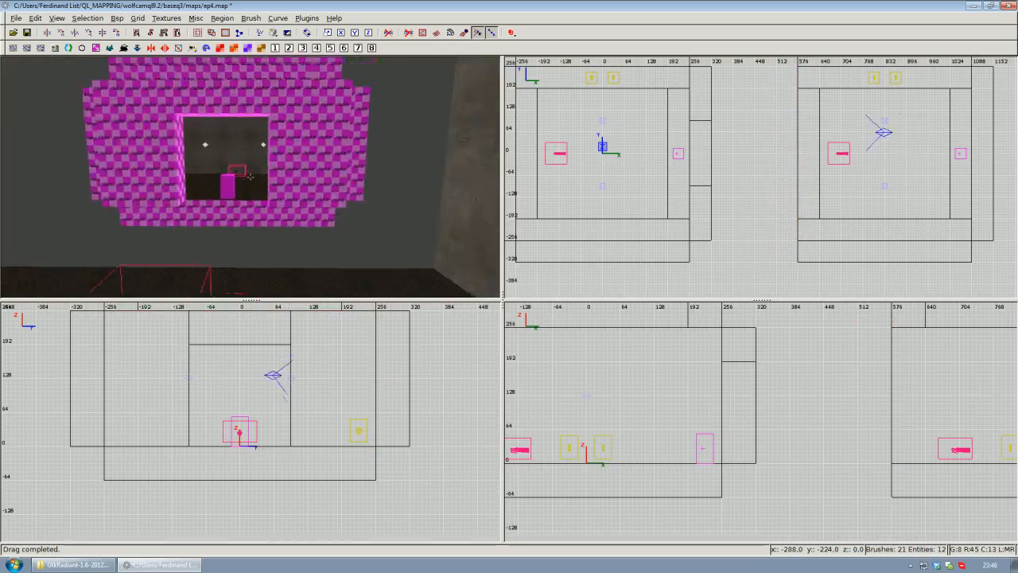
scroll(251, 176, "up", 6)
scroll(250, 177, "down", 3)
right_click(250, 176)
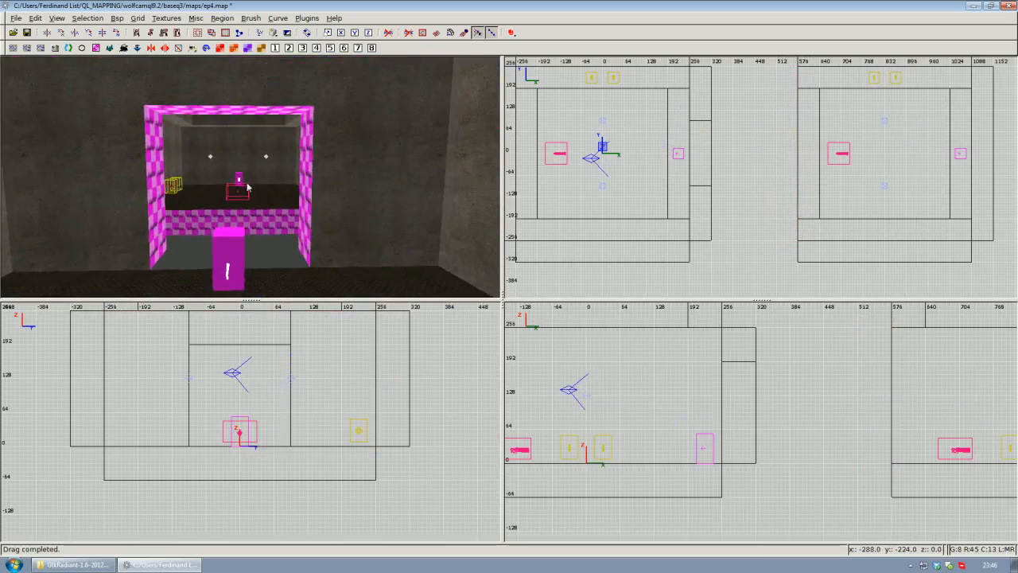
right_click(120, 164)
scroll(251, 176, "up", 6)
scroll(251, 176, "down", 5)
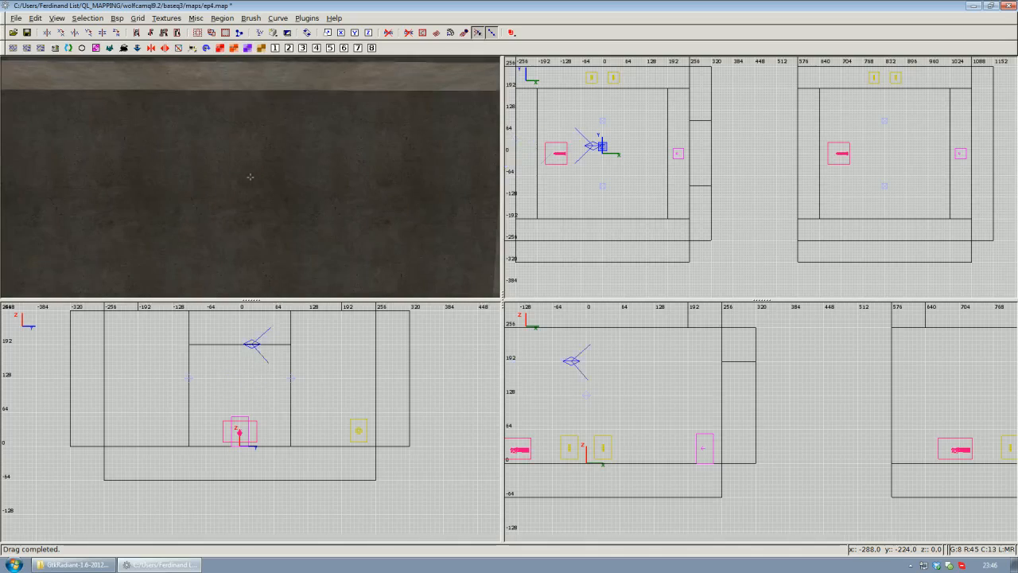
scroll(251, 176, "up", 5)
scroll(250, 177, "down", 6)
right_click(251, 177)
Duplicate the original room's two doorway wall pieces and lintel, and place the copies on the copied room's open side, between X 512 and 576
left_click(179, 167, "shift")
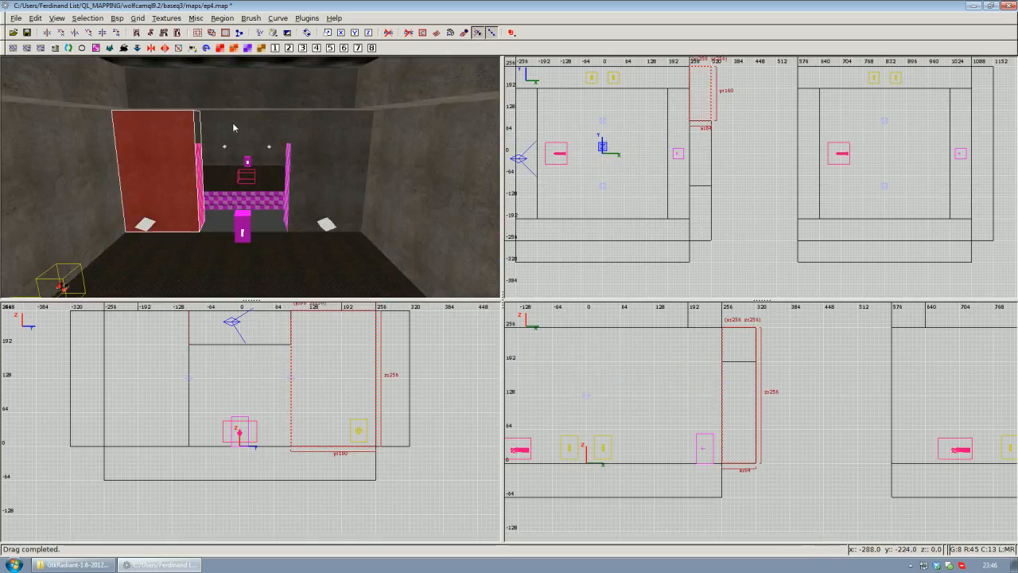
left_click(233, 127, "shift")
left_click(333, 161, "shift")
scroll(738, 223, "up", 1)
scroll(769, 220, "down", 2)
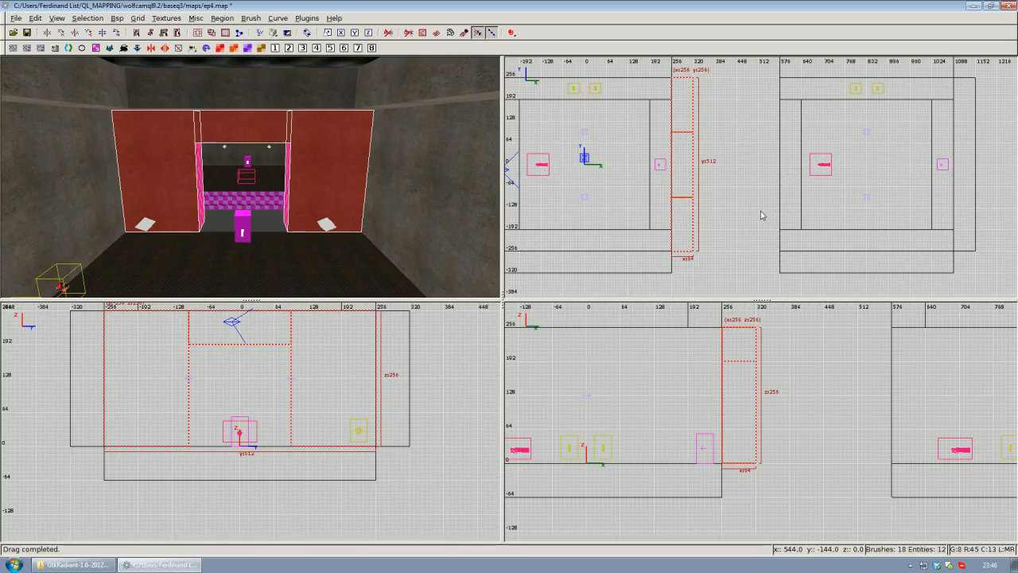
key("space")
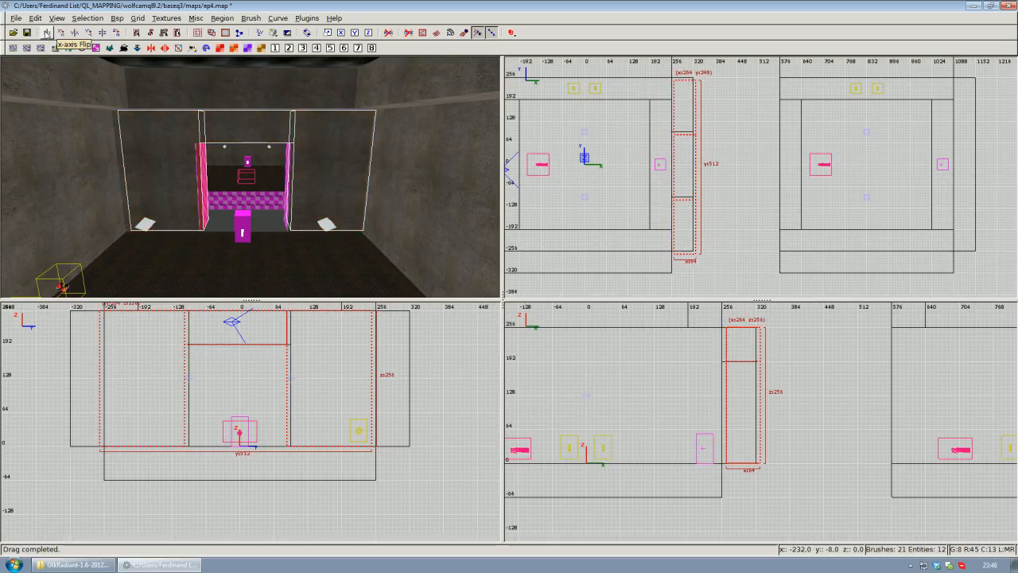
right_click_drag(661, 174, 645, 170)
left_click_drag(671, 221, 755, 223)
right_click(241, 178)
key("Up")
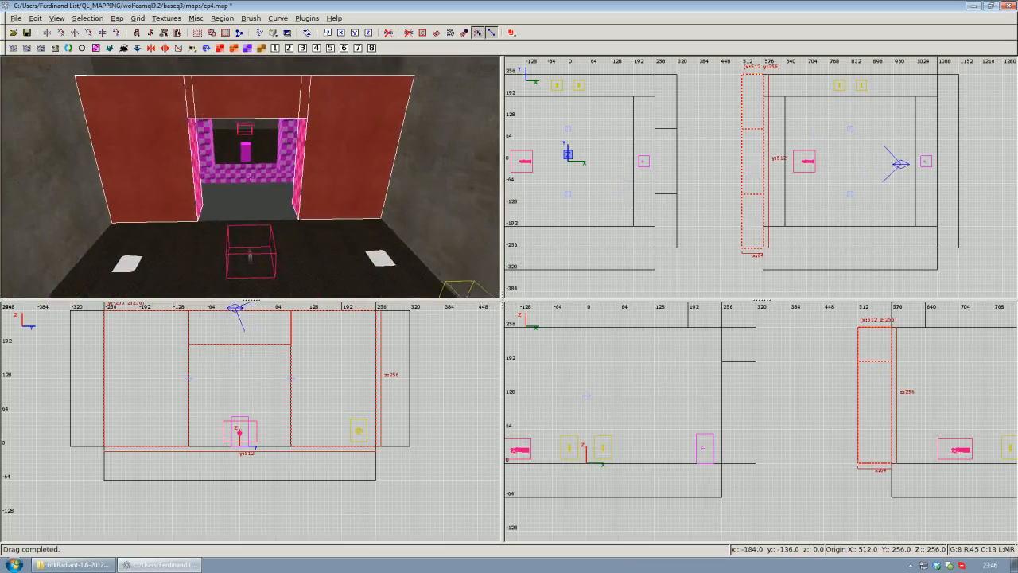
right_click(284, 189)
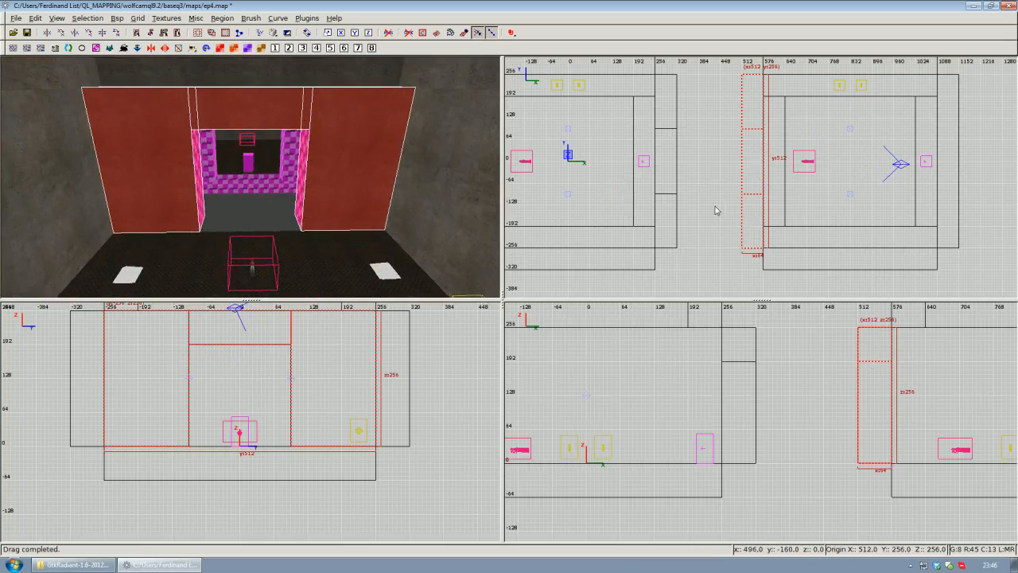
key("Escape")
Examine the two facing doorways and the gap between them from inside the copied room
right_click(312, 168)
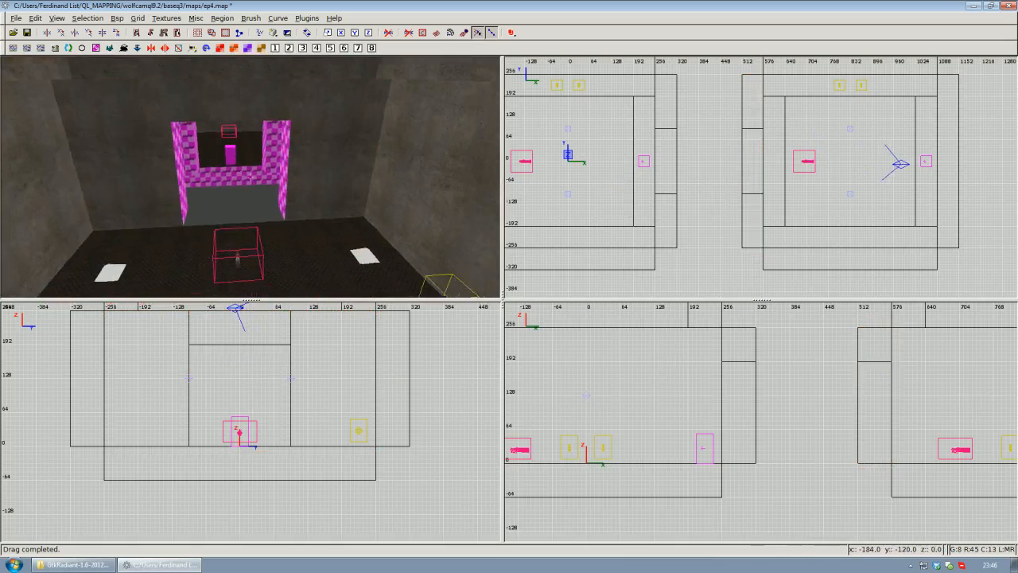
key("Up")
key("Down")
right_click(251, 177)
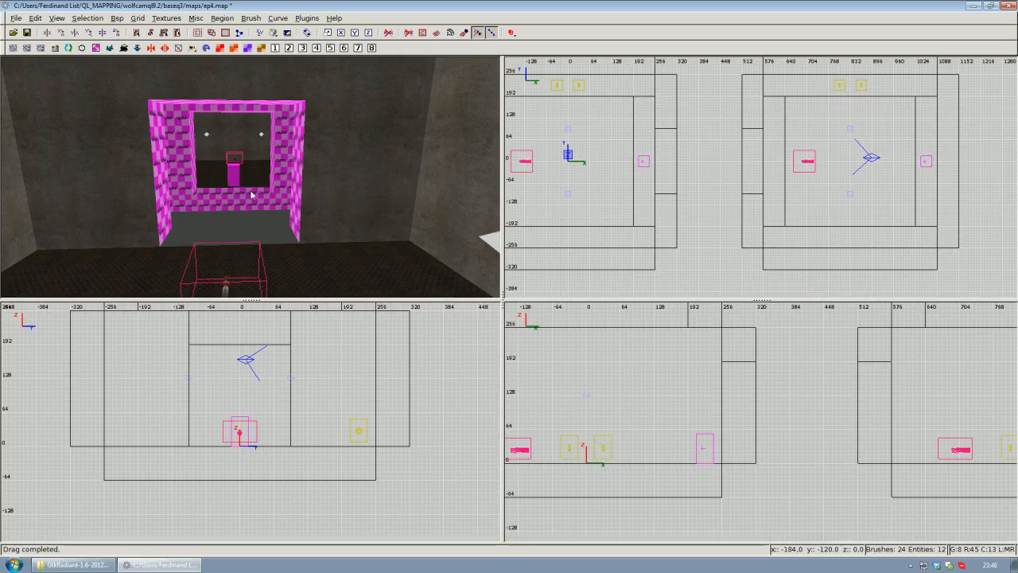
right_click(264, 198)
key("Up")
key("Down")
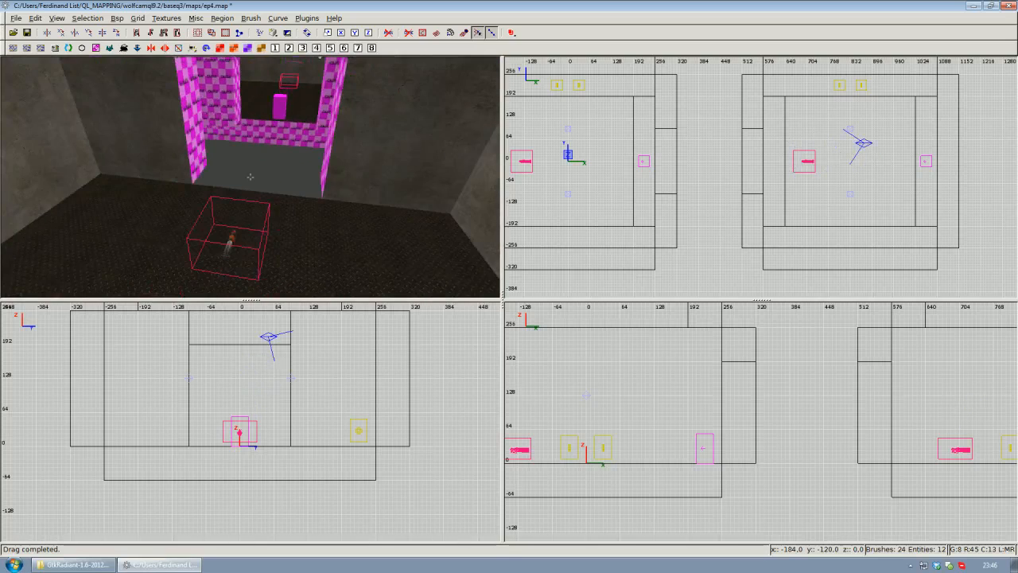
right_click(251, 178)
right_click(250, 178)
right_click(259, 202)
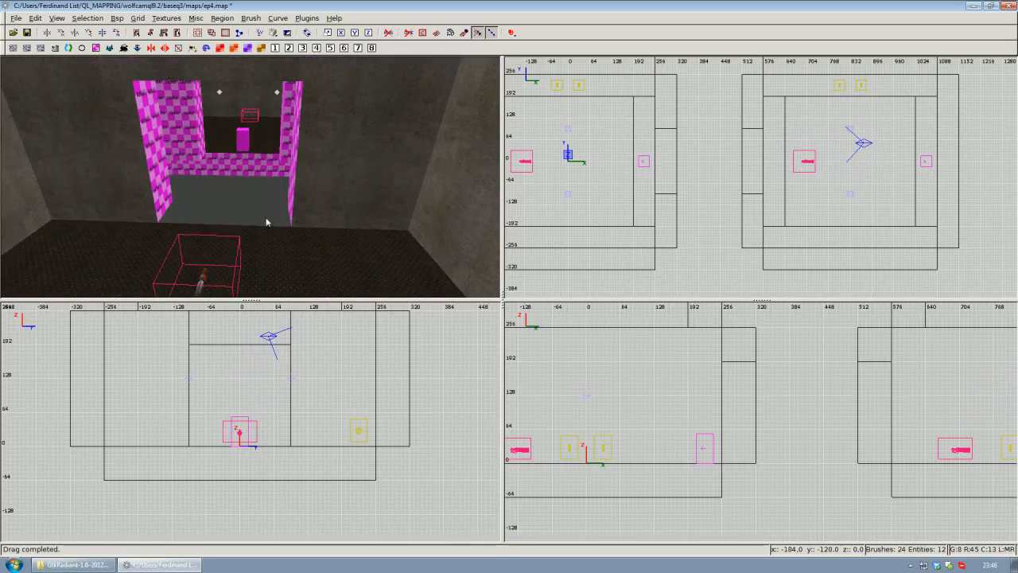
Draw a corridor floor brush of 320 × 192 × 64 units between the rooms, using the copied room's floor as height reference
left_click(283, 239, "shift")
right_click_drag(700, 204, 705, 222)
scroll(608, 196, "up", 1)
scroll(609, 196, "up", 1)
right_click_drag(609, 195, 616, 185)
scroll(651, 204, "down", 1)
scroll(651, 207, "up", 1)
scroll(651, 205, "down", 3)
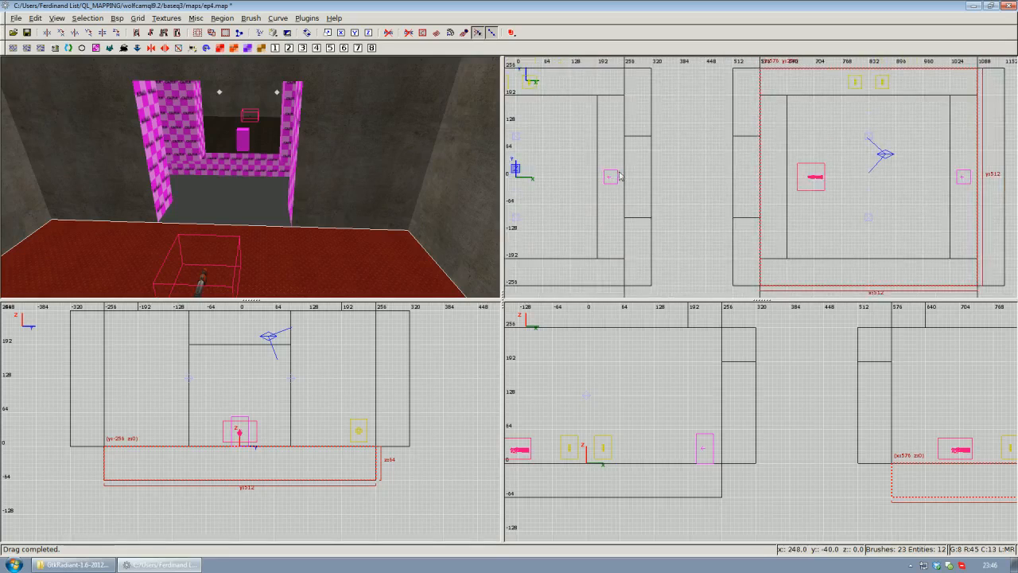
key("Escape")
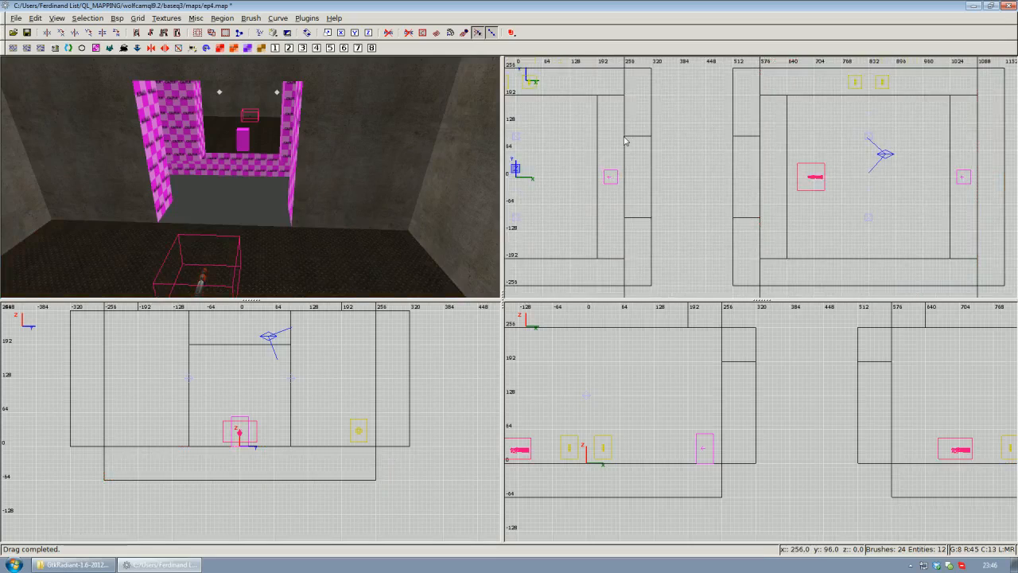
mouse_move(625, 141)
left_mouse_down()
mouse_move(648, 171)
mouse_move(732, 226)
mouse_move(771, 226)
mouse_move(759, 218)
left_mouse_up()
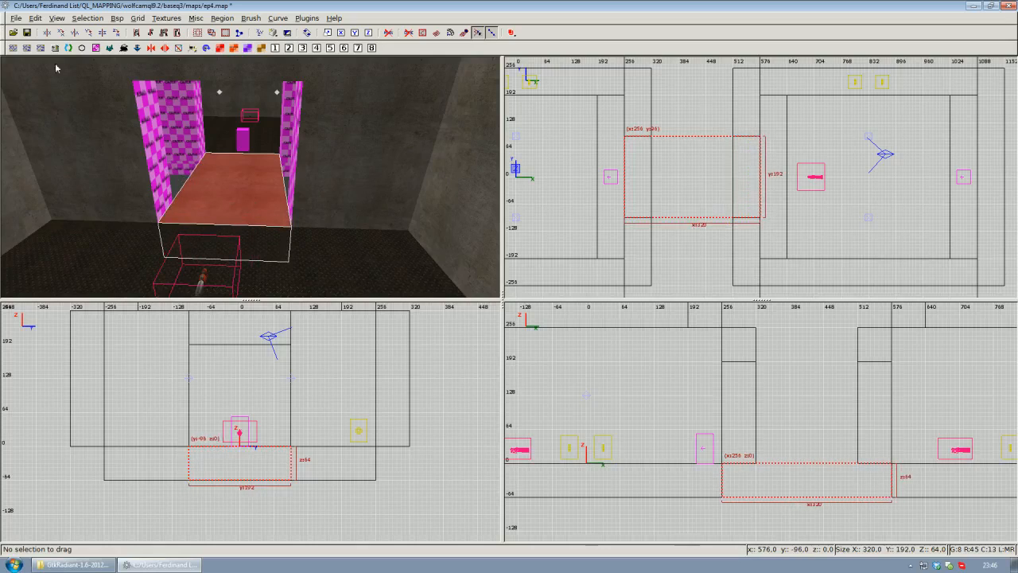
Texture the corridor floor brush with caulk and deselect it
left_click(96, 48)
right_click(264, 225)
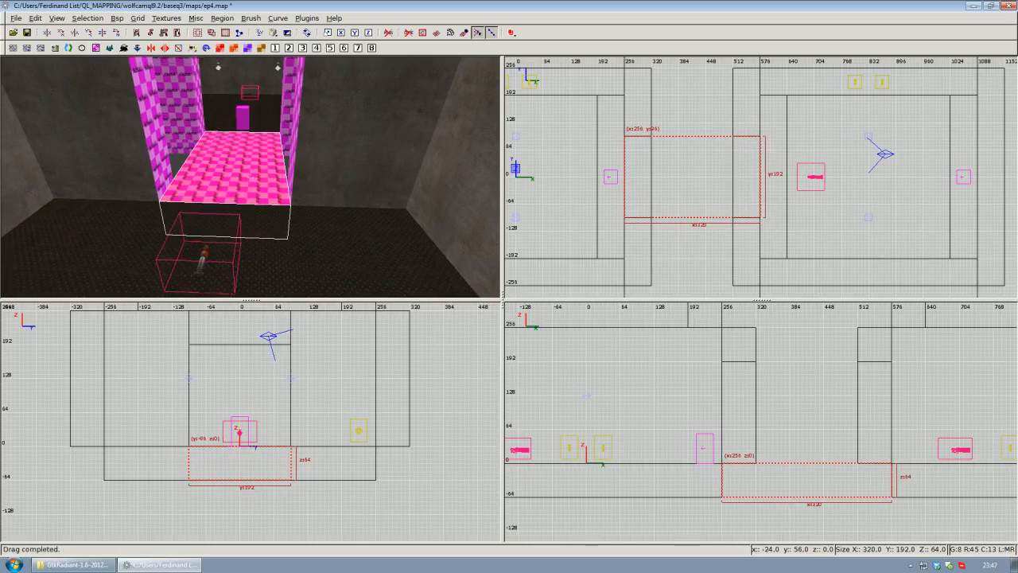
key("Escape")
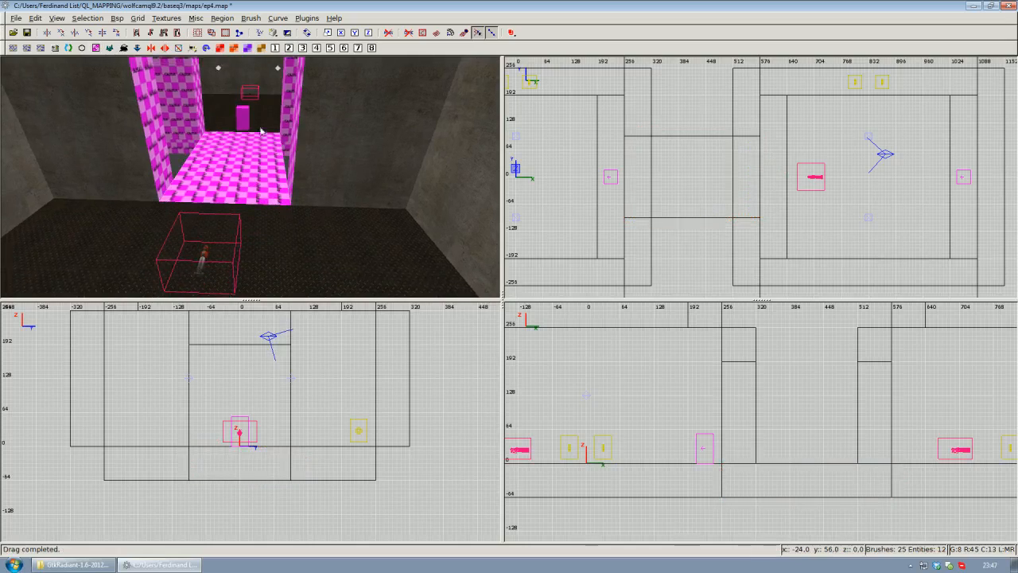
Examine the corridor floor joining both rooms in the 3D and top views
left_click(317, 250, "shift")
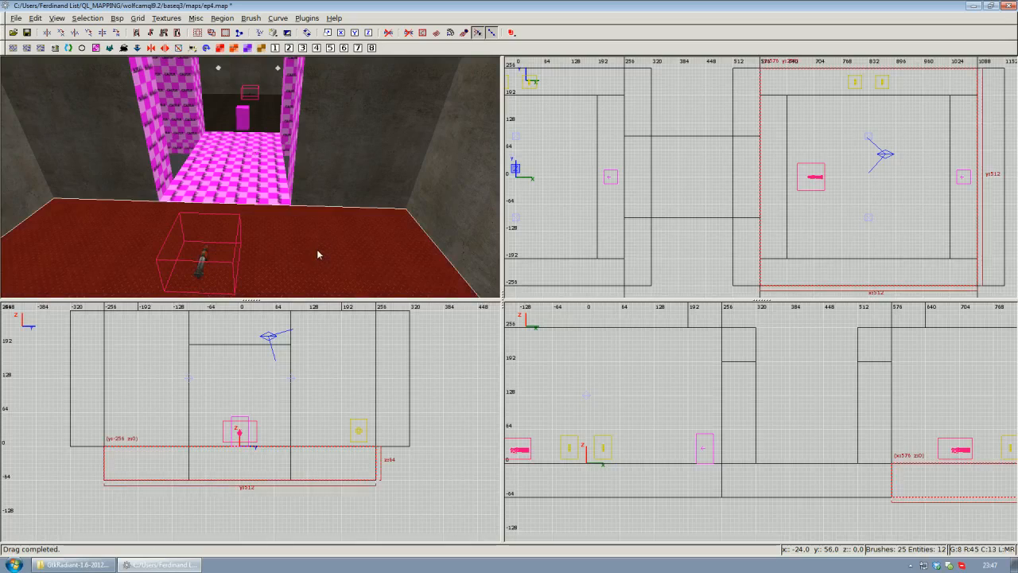
key("Escape")
right_click(317, 249)
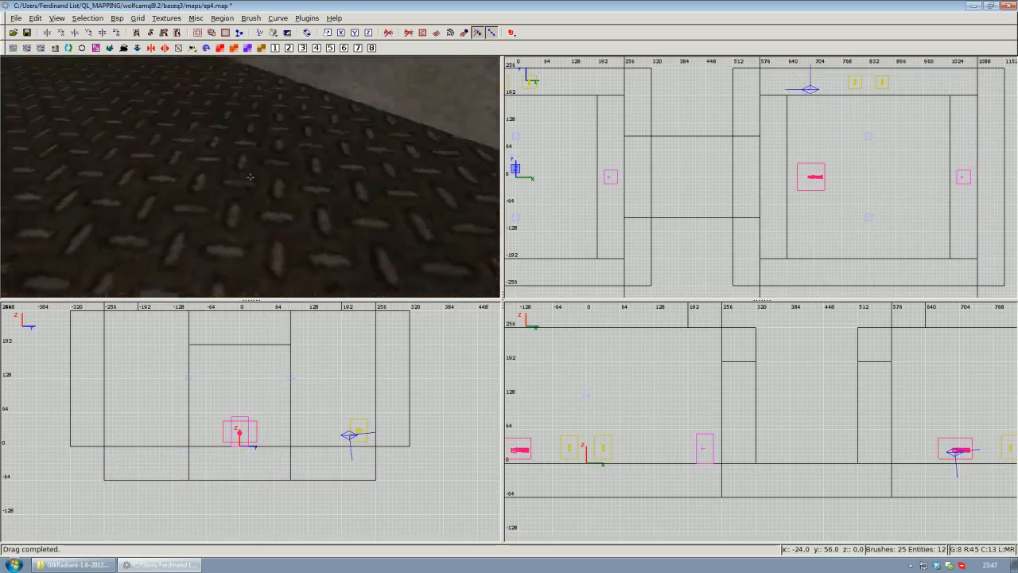
key("Up")
key("Down")
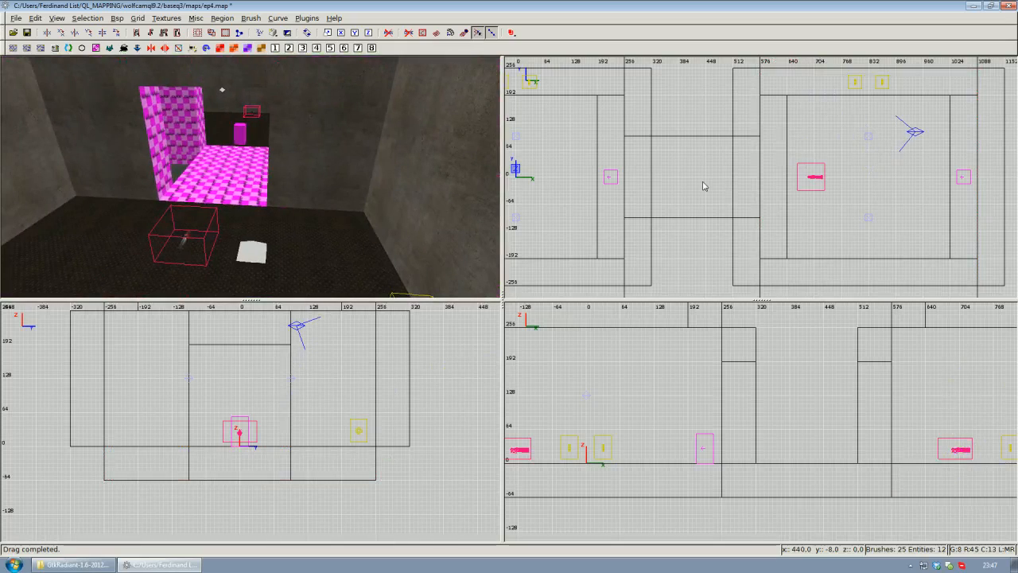
right_click_drag(719, 198, 679, 197)
scroll(719, 197, "down", 3)
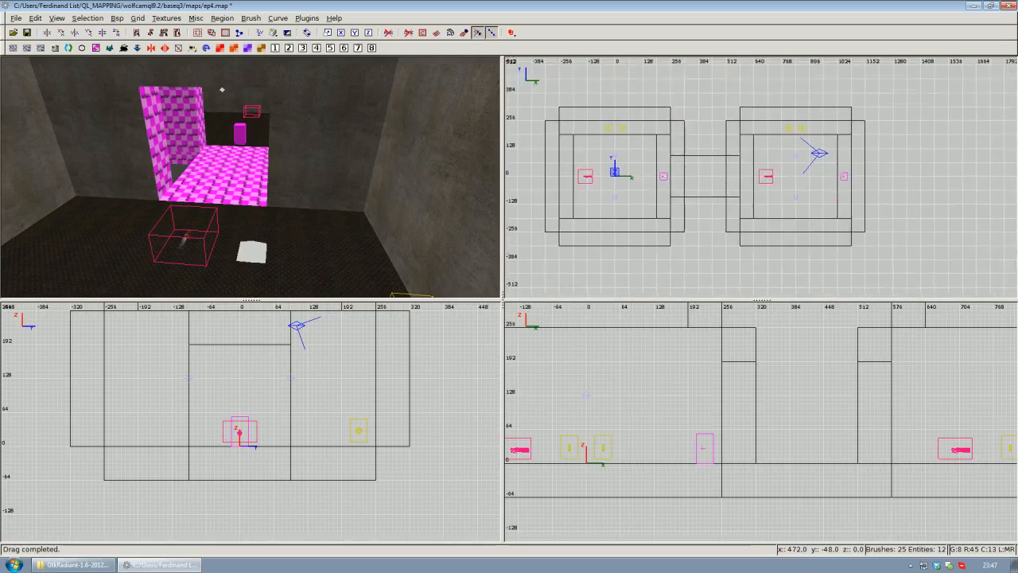
scroll(719, 198, "up", 2)
right_click(381, 232)
key("Up")
key("Down")
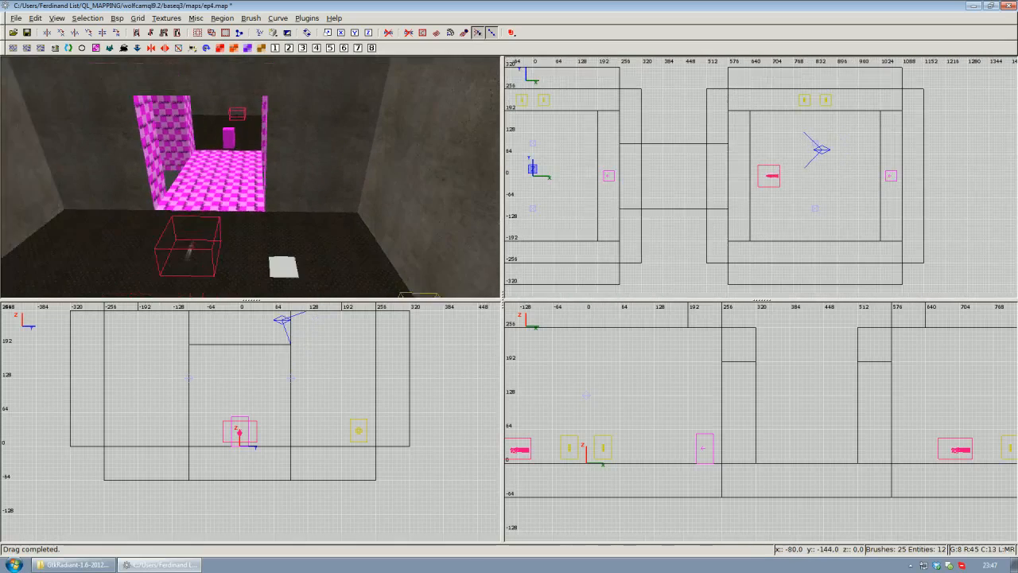
key("Up")
key("Down")
right_click(250, 177)
Select and deselect a wall as height reference, draw a 96 × 72 × 256 unit test brush outside the copied room, and delete the brush
left_click(311, 187, "shift")
mouse_move(672, 171)
right_mouse_down()
mouse_move(634, 264)
mouse_move(660, 192)
right_mouse_up()
scroll(672, 171, "up", 1)
key("Escape")
left_click_drag(691, 120, 732, 151)
right_click(413, 150)
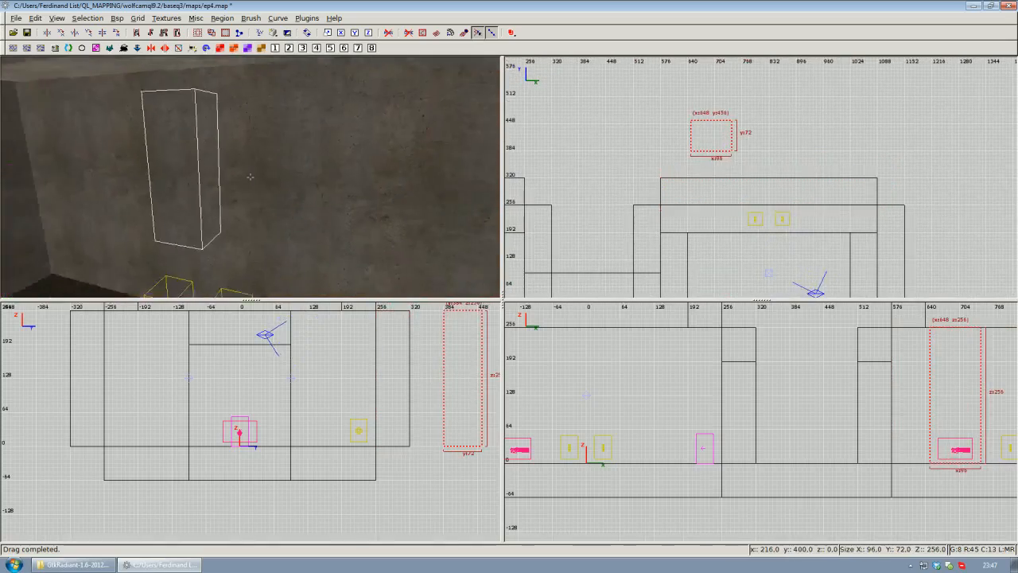
key("Up")
key("Down")
key("Up")
key("Down")
right_click(251, 179)
key("BackSpace")
Select and deselect the floor as height reference, draw a 104 × 96 × 64 unit test brush outside the copied room, and delete the brush
left_click(234, 250, "shift")
mouse_move(666, 202)
right_mouse_down()
mouse_move(627, 184)
mouse_move(661, 225)
right_mouse_up()
scroll(667, 202, "down", 2)
key("Escape")
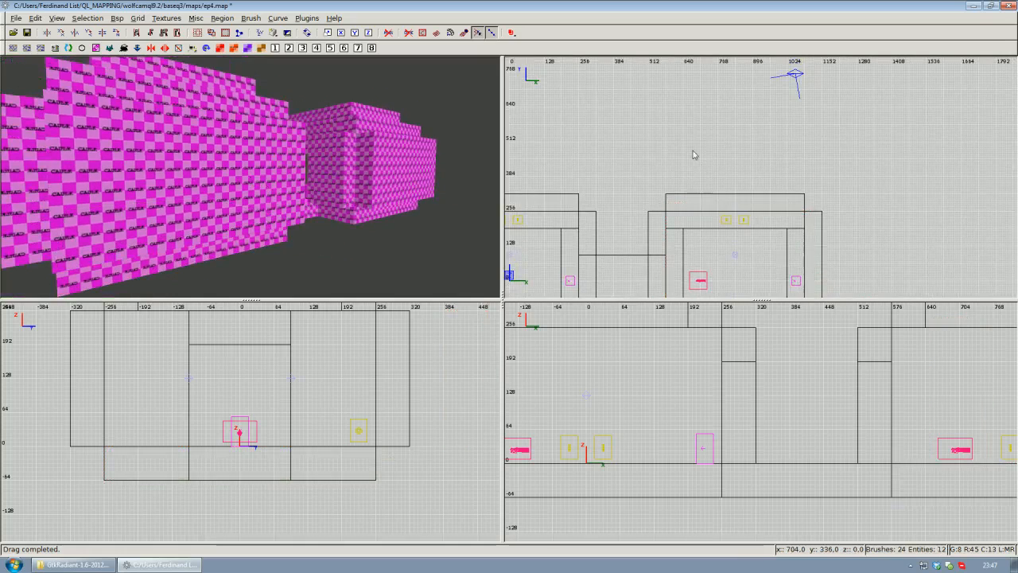
left_click_drag(696, 155, 722, 181)
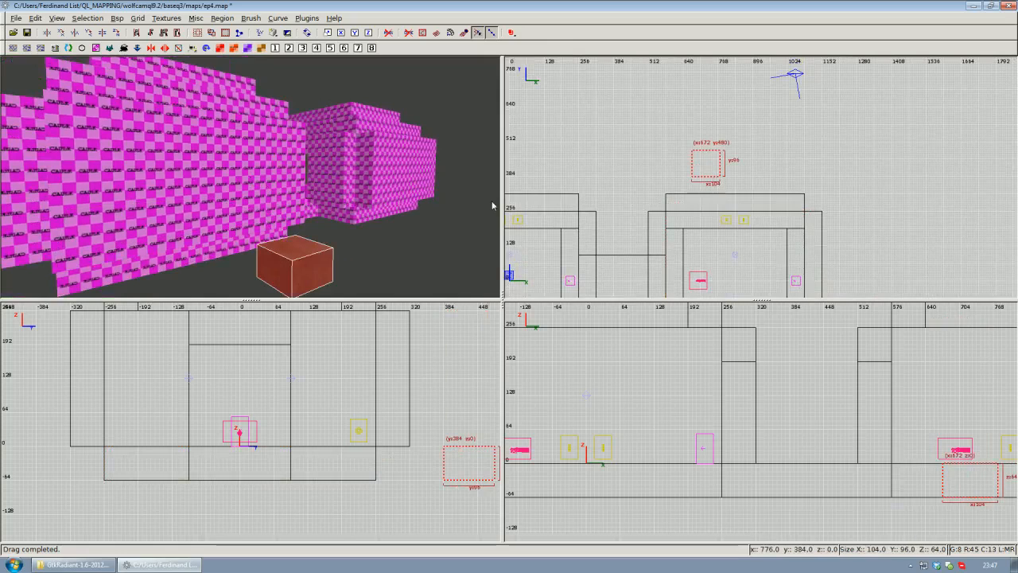
key("BackSpace")
right_click(359, 209)
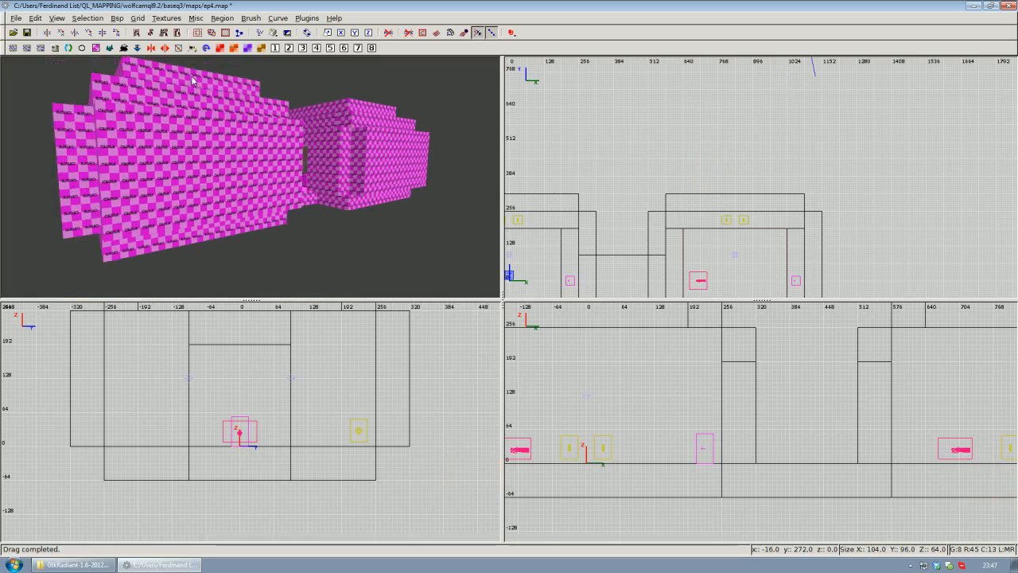
Draw a 224 × 184 unit test brush outside the copied room in the top view, and delete it
key("ctrl+Tab")
left_click_drag(692, 130, 732, 168)
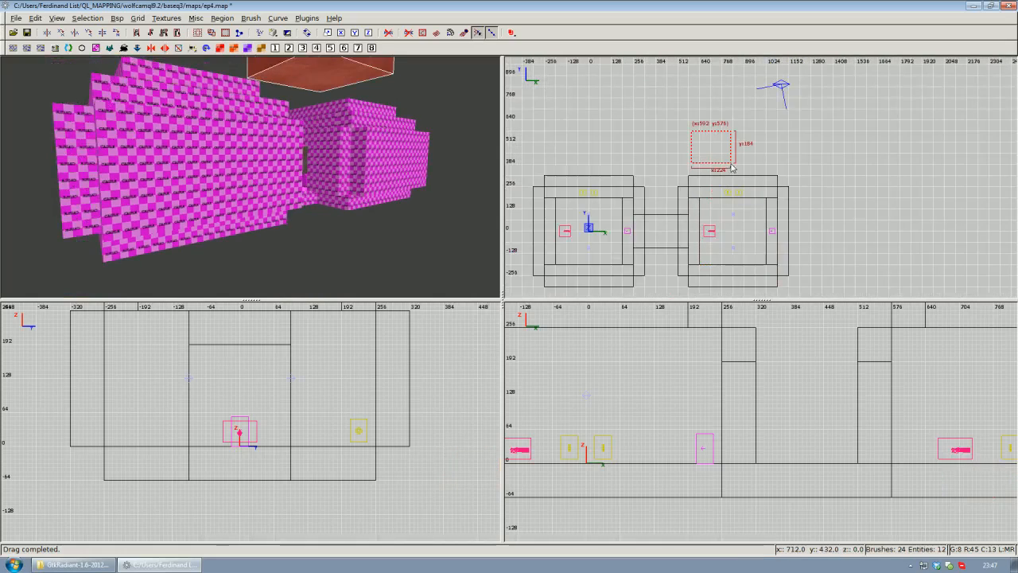
right_click(350, 152)
key("BackSpace")
Examine the doorways and corridor from inside the copied room and check the layout in the side view
key("Up")
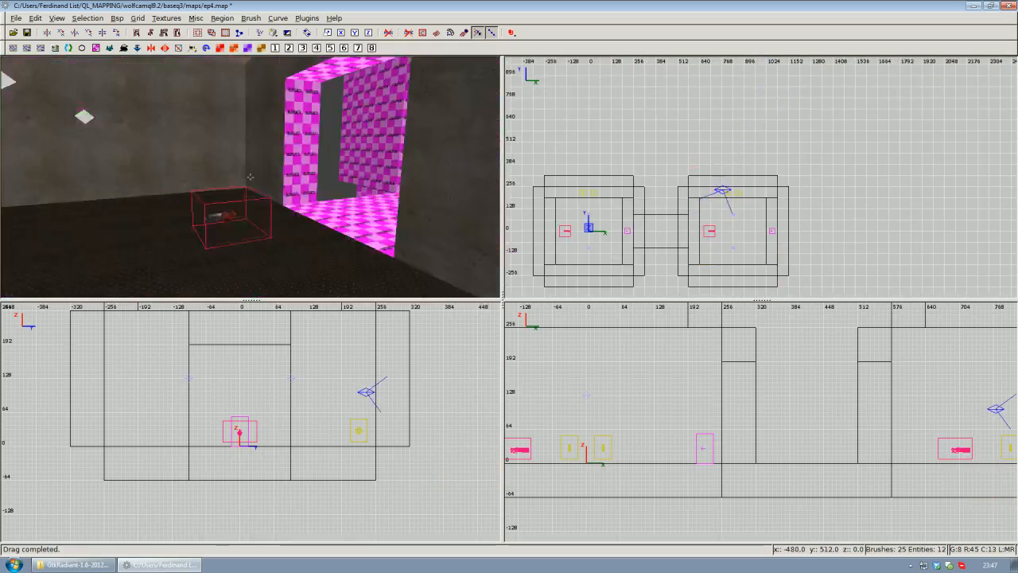
key("Up")
key("Down")
right_click(251, 178)
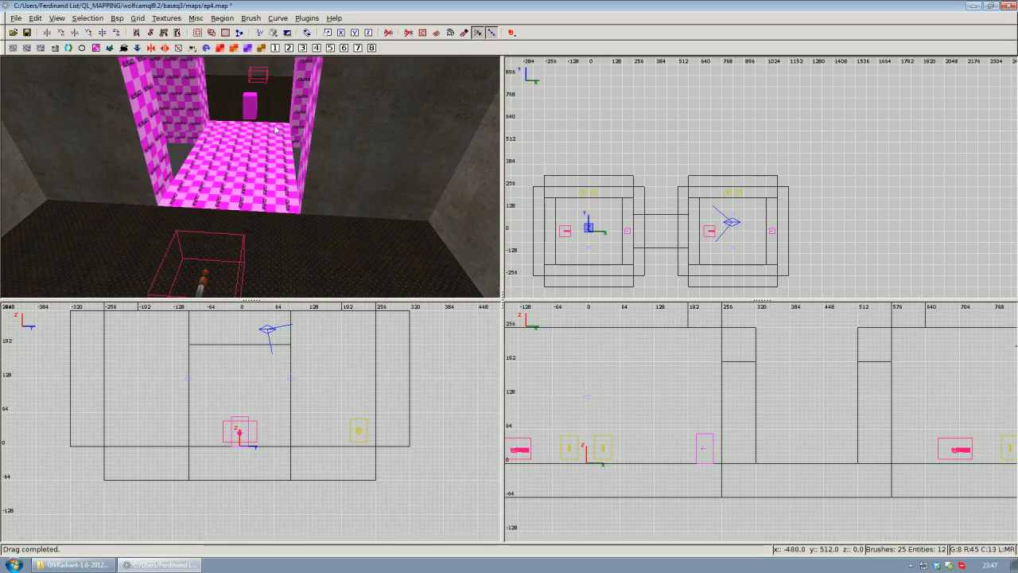
right_click(287, 189)
key("Down")
key("Up")
key("Down")
right_click(250, 179)
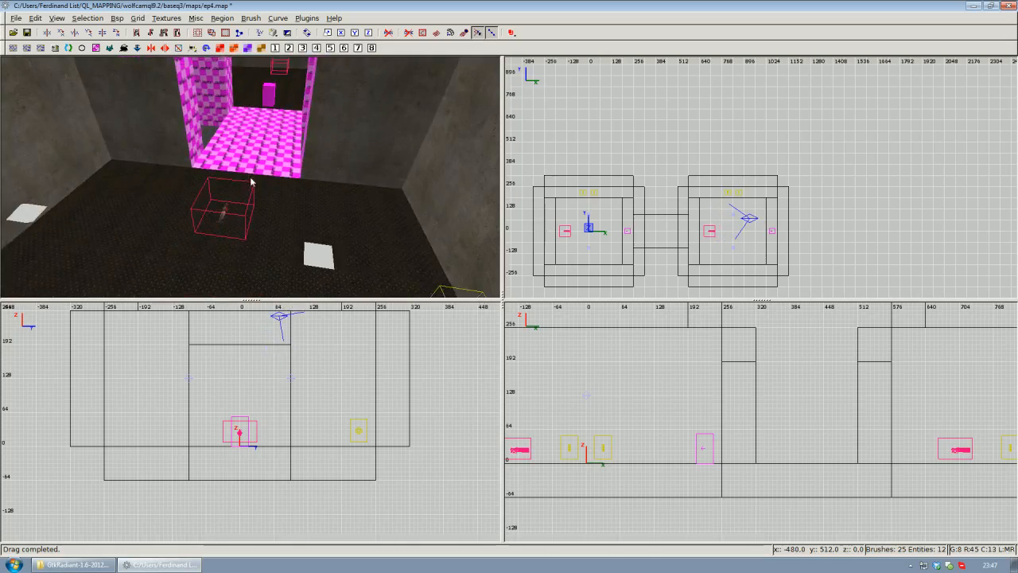
right_click(312, 210)
key("Up")
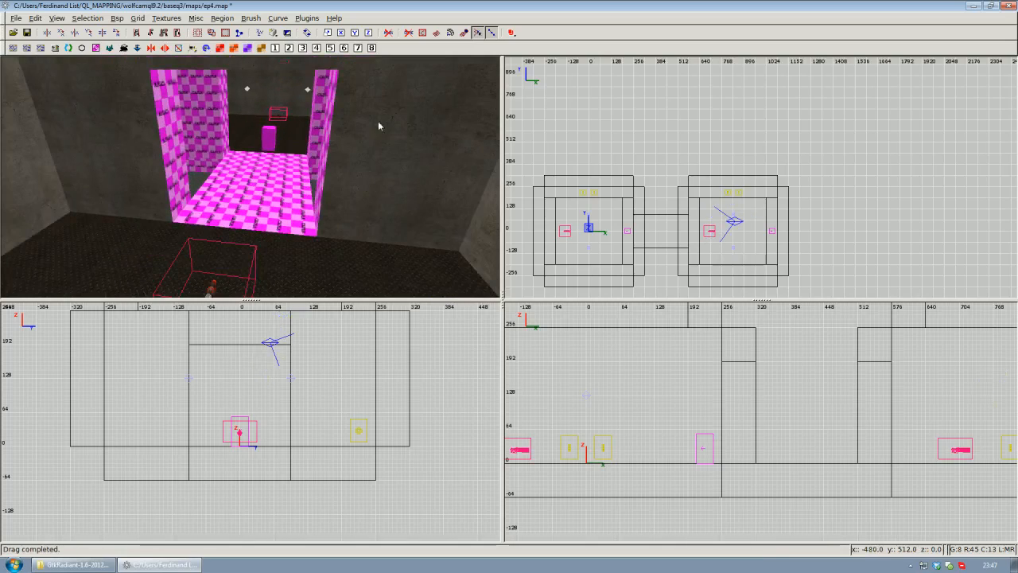
scroll(628, 382, "down", 4)
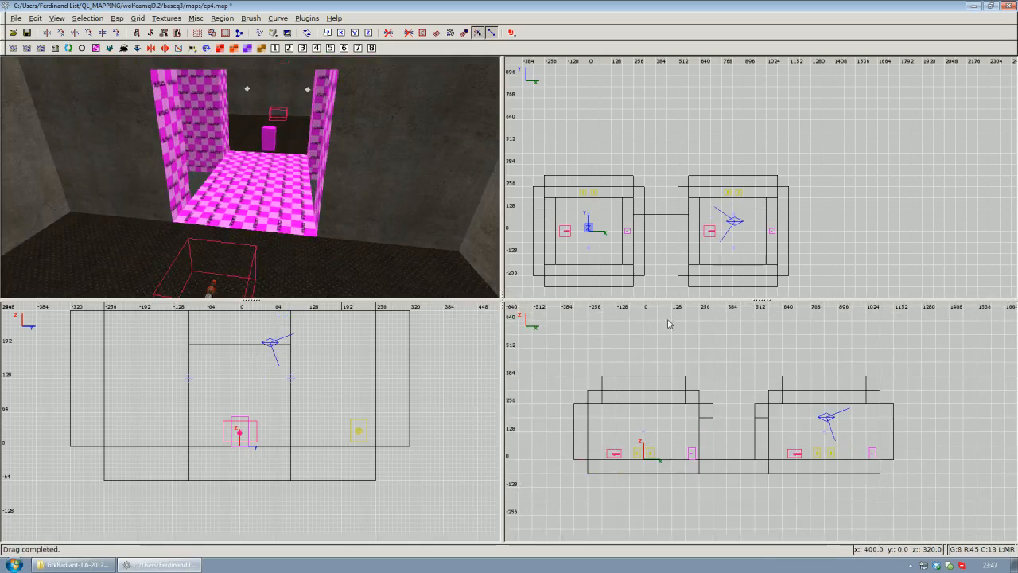
Apply the dark room floor texture to the top face of the corridor floor
right_click(269, 216)
scroll(252, 178, "up", 5)
scroll(251, 177, "down", 7)
right_click(252, 177)
right_click(253, 176)
scroll(252, 177, "up", 2)
scroll(251, 177, "down", 1)
right_click(252, 177)
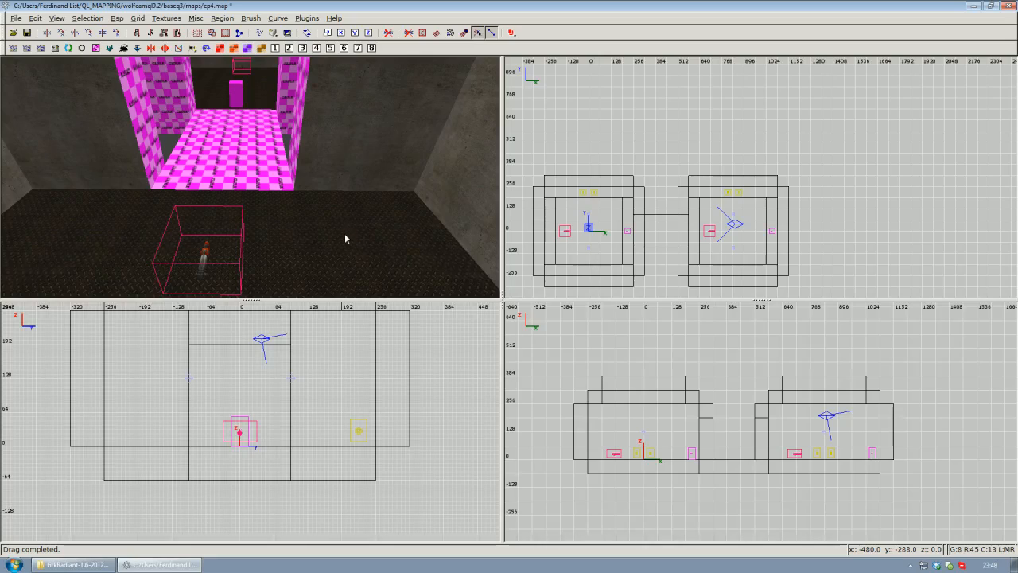
middle_click(237, 154, "ctrl+shift")
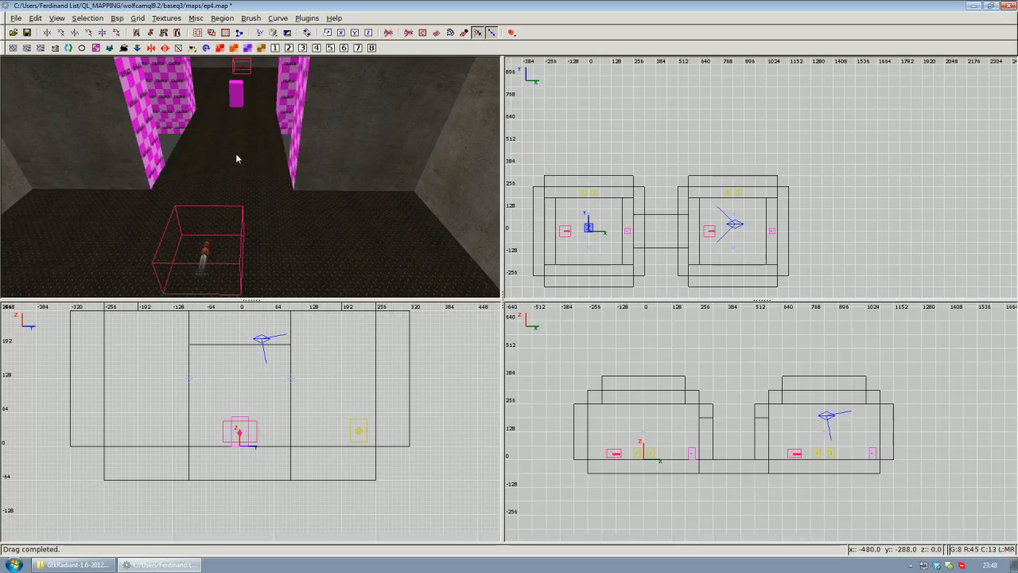
Move the player spawn in the original room out of the doorway into the corner beside it, and deselect it
key("Up")
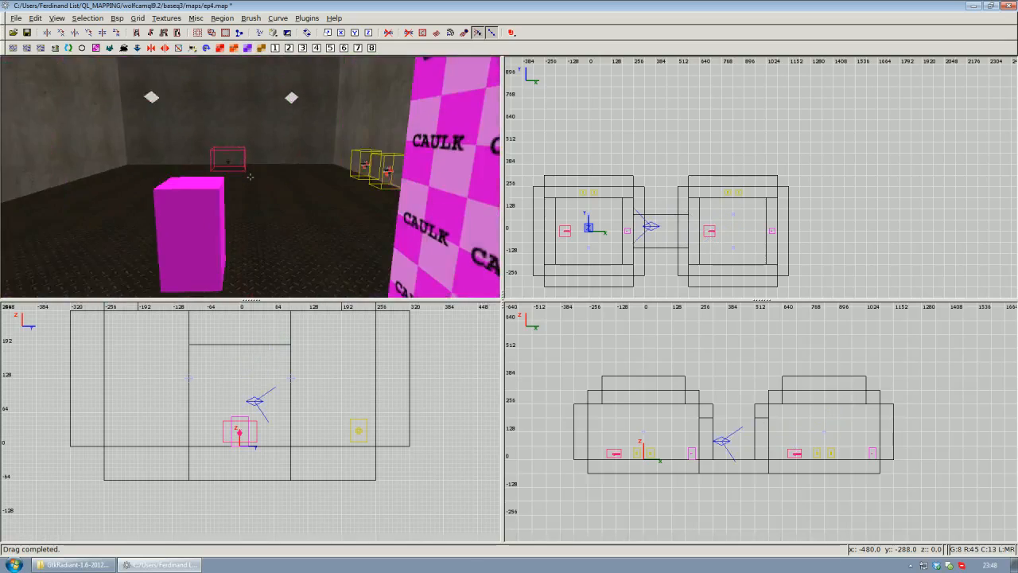
key("Down")
right_click(250, 178)
left_click(249, 193, "shift")
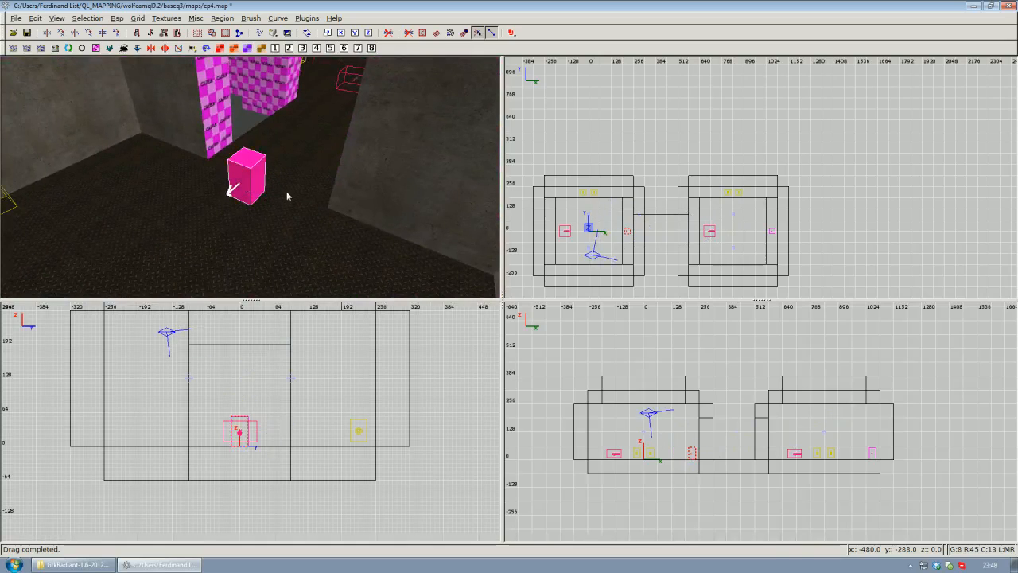
right_click(292, 196)
right_click(251, 177)
scroll(581, 226, "up", 1)
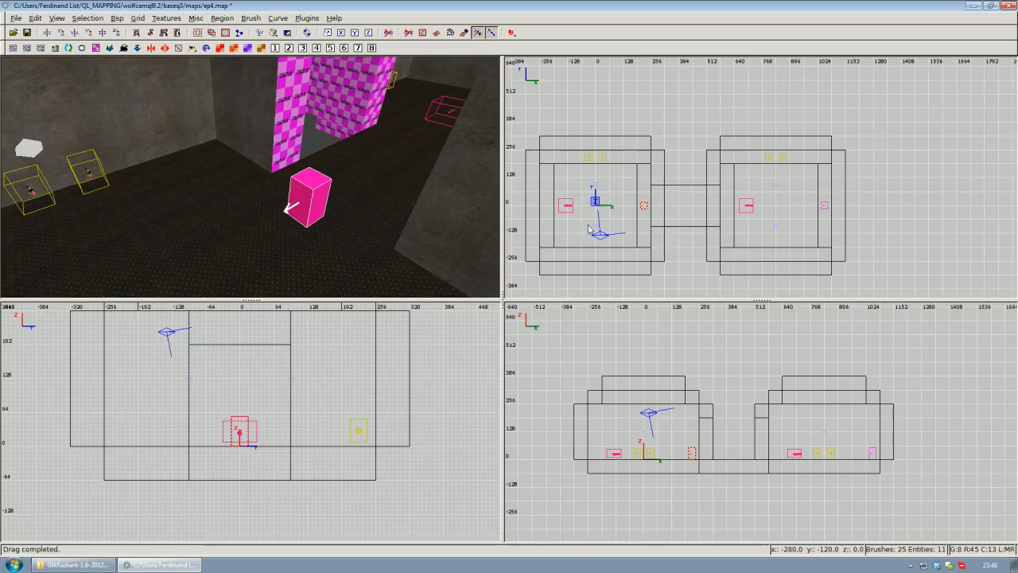
scroll(580, 226, "up", 4)
left_click_drag(634, 239, 629, 151)
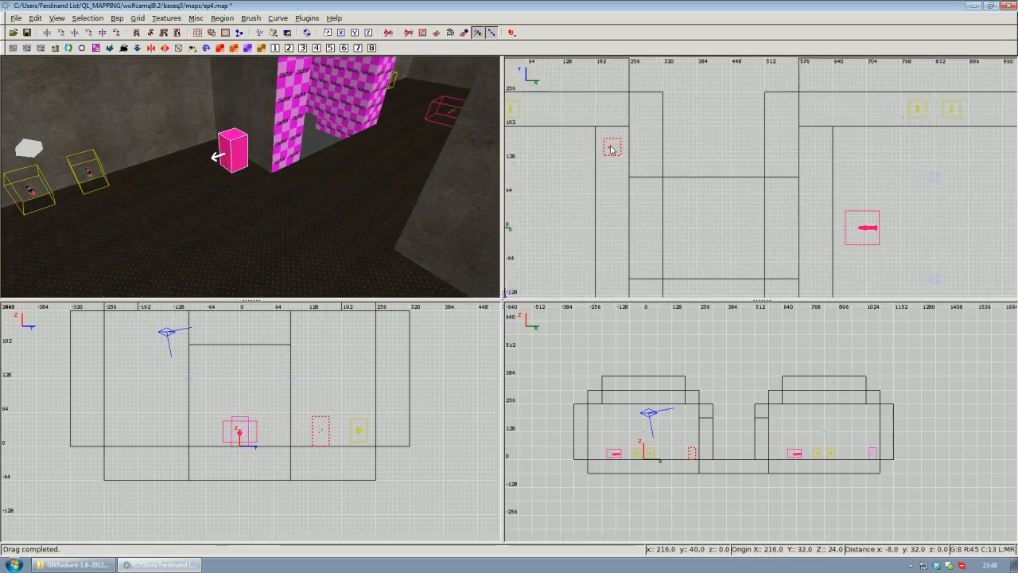
key("Escape")
Examine the corridor's open sides between the two rooms in the 3D and top views
right_click(364, 192)
key("Up")
key("Left")
key("Down")
key("Up")
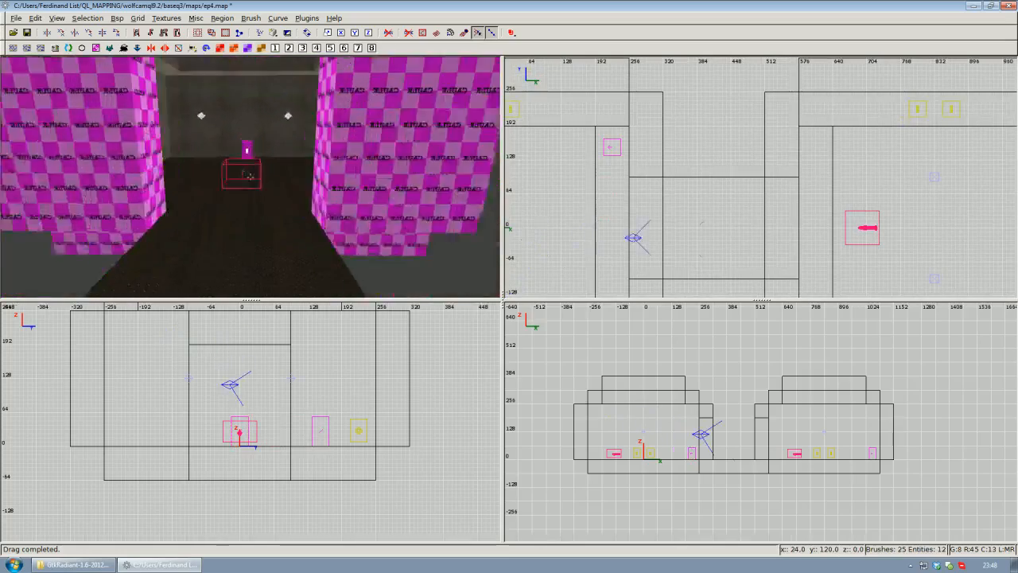
key("Left")
key("d")
key("Down")
right_click(250, 176)
right_click_drag(197, 167, 282, 210)
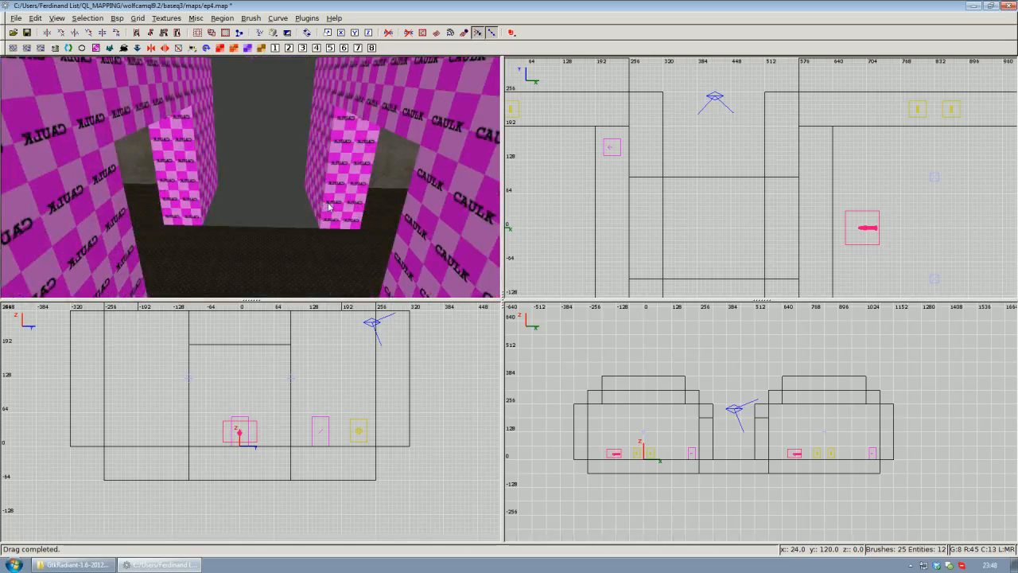
scroll(804, 214, "down", 3)
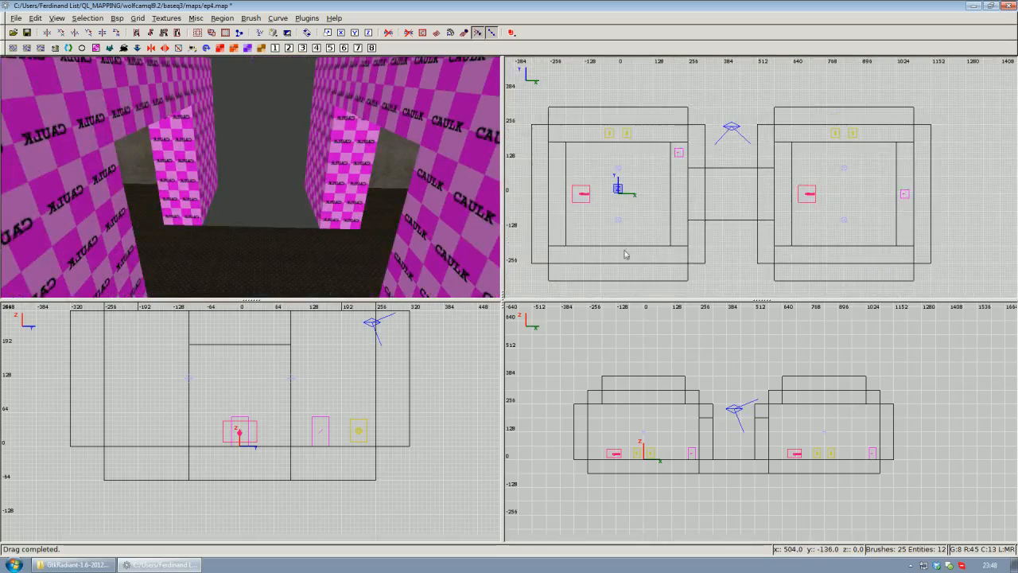
right_click(250, 177)
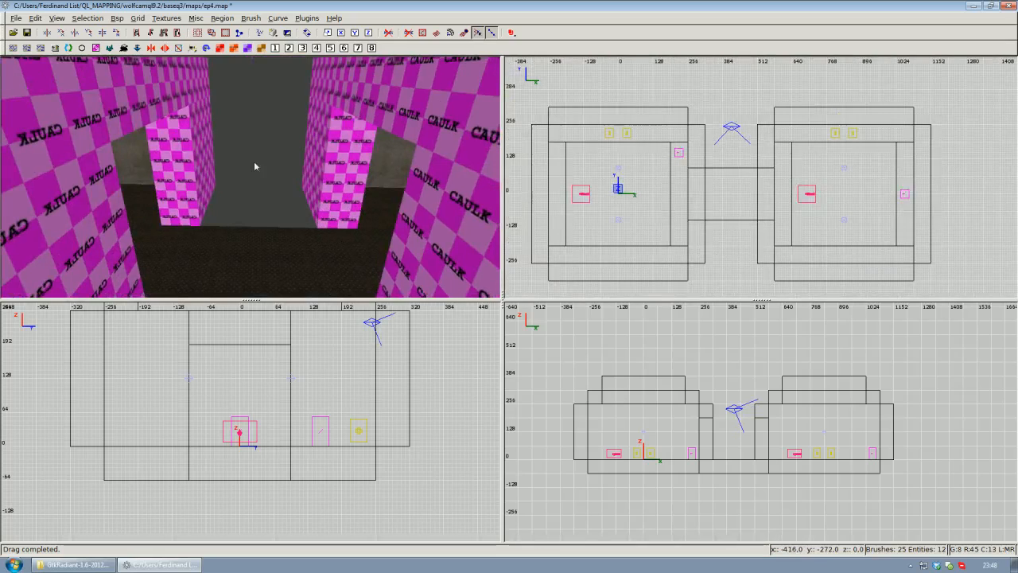
Use the doorway wall as height reference and draw a 192 × 32 × 256 unit wall brush along one side of the corridor
left_click(334, 183, "shift")
scroll(676, 199, "up", 4)
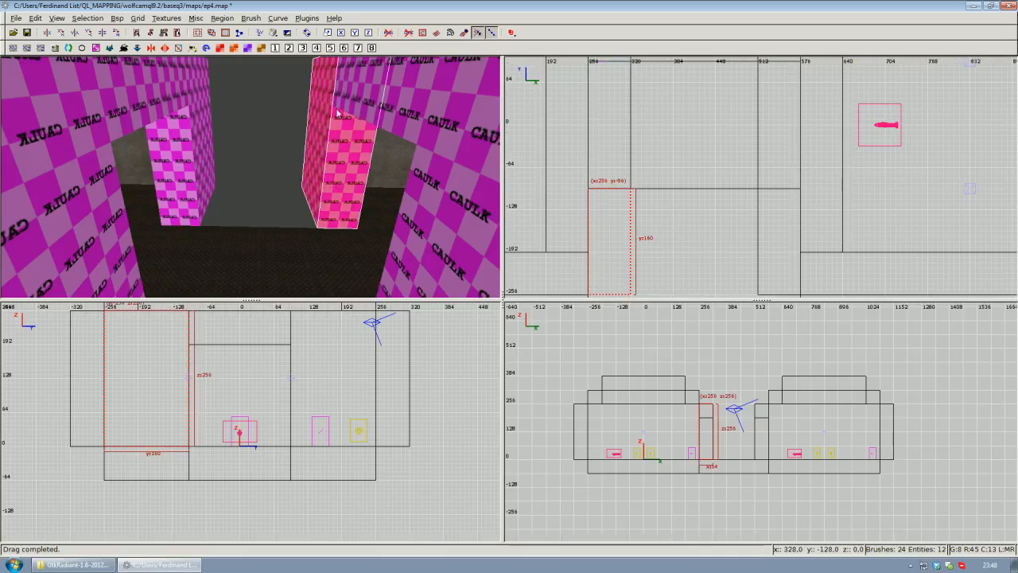
key("Escape")
mouse_move(633, 193)
left_mouse_down()
mouse_move(684, 209)
mouse_move(758, 212)
left_mouse_up()
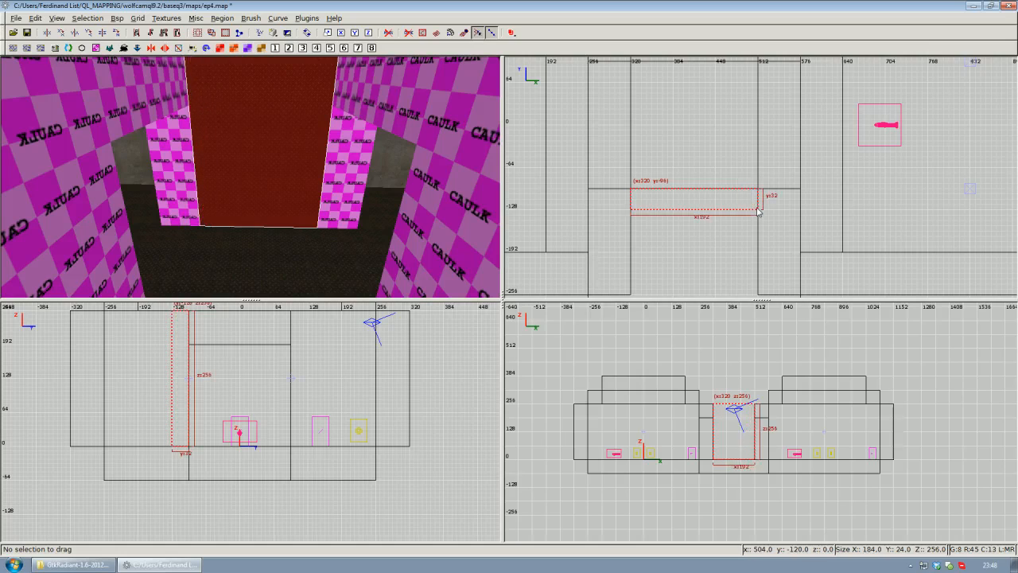
Texture the new corridor wall brush with caulk and deselect it
right_click(407, 179)
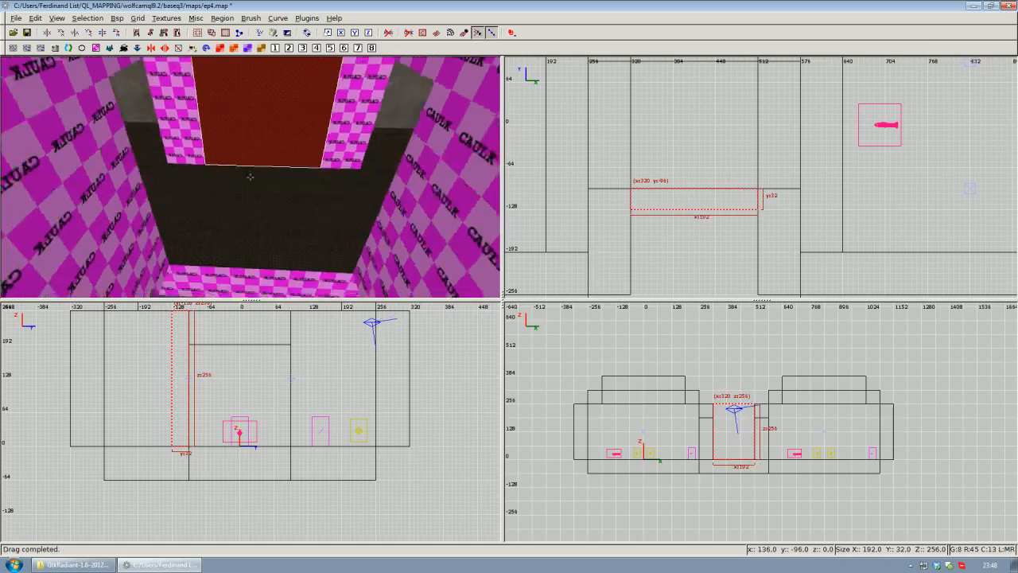
key("Up")
key("Down")
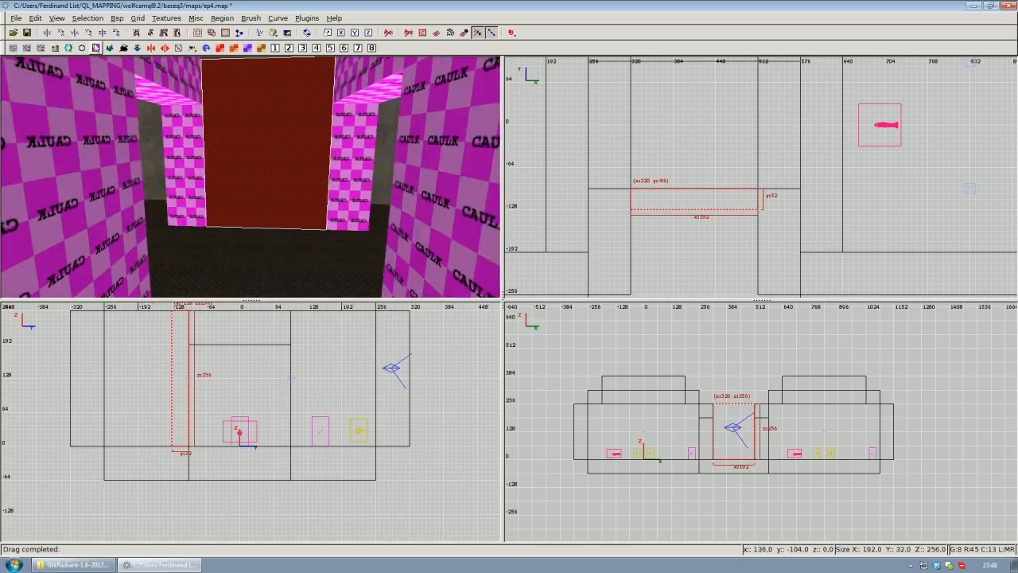
key("End")
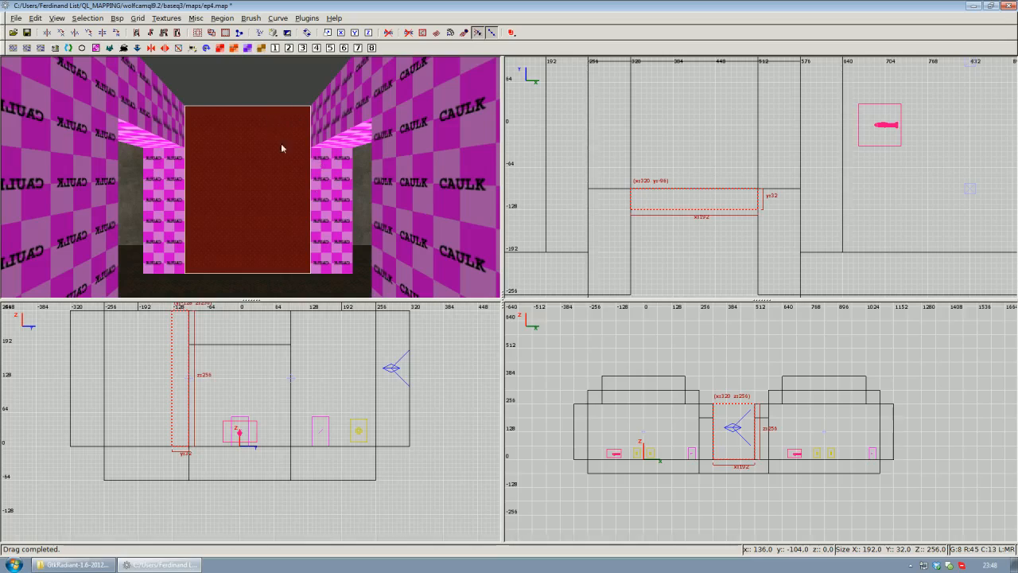
key("ctrl+z")
key("ctrl+y")
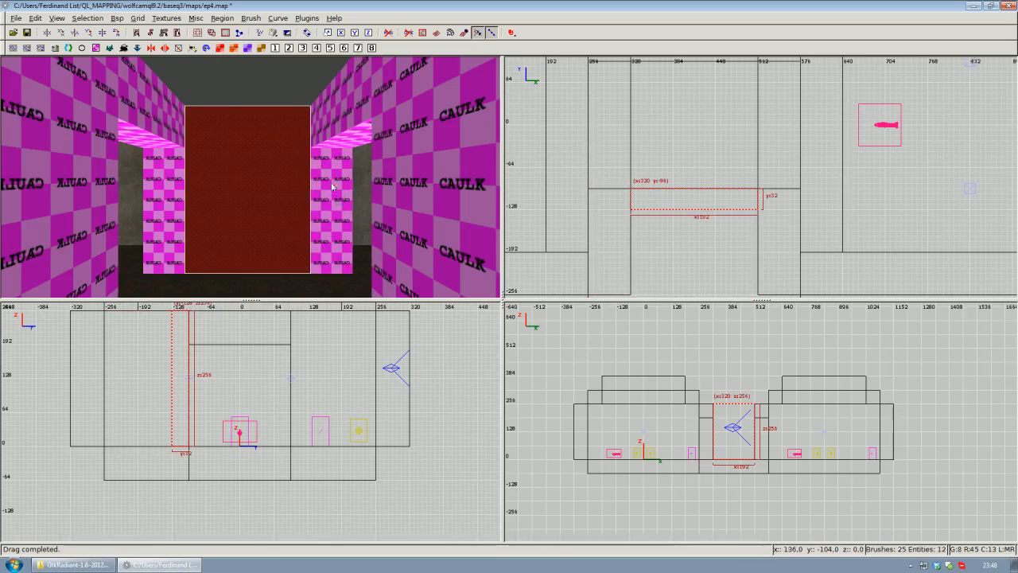
left_click(98, 52)
key("Escape")
Apply the concrete wall texture to the corridor wall's inner face and the adjoining doorway sides
right_click(185, 152)
key("Up")
key("Left")
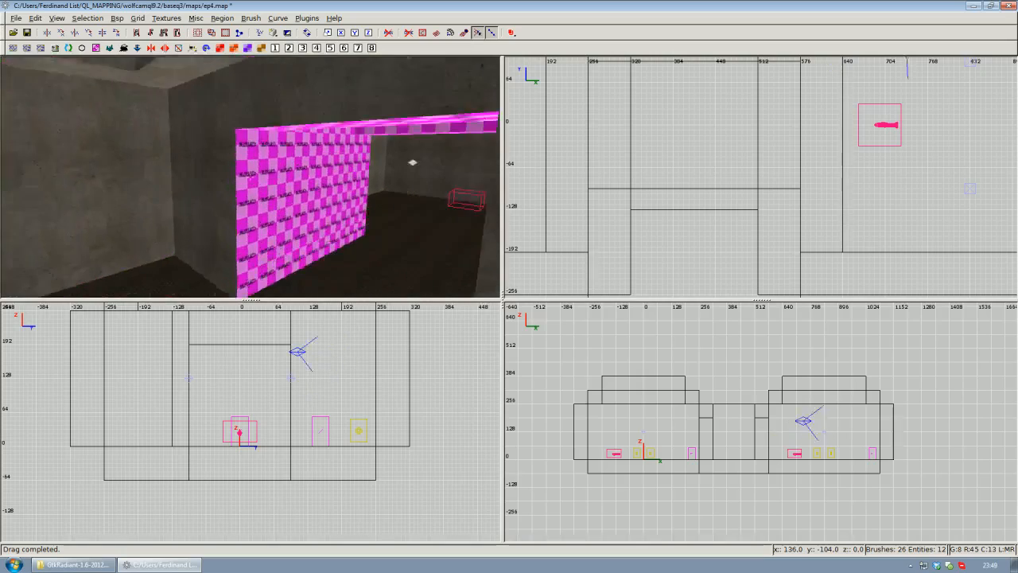
right_click(250, 177)
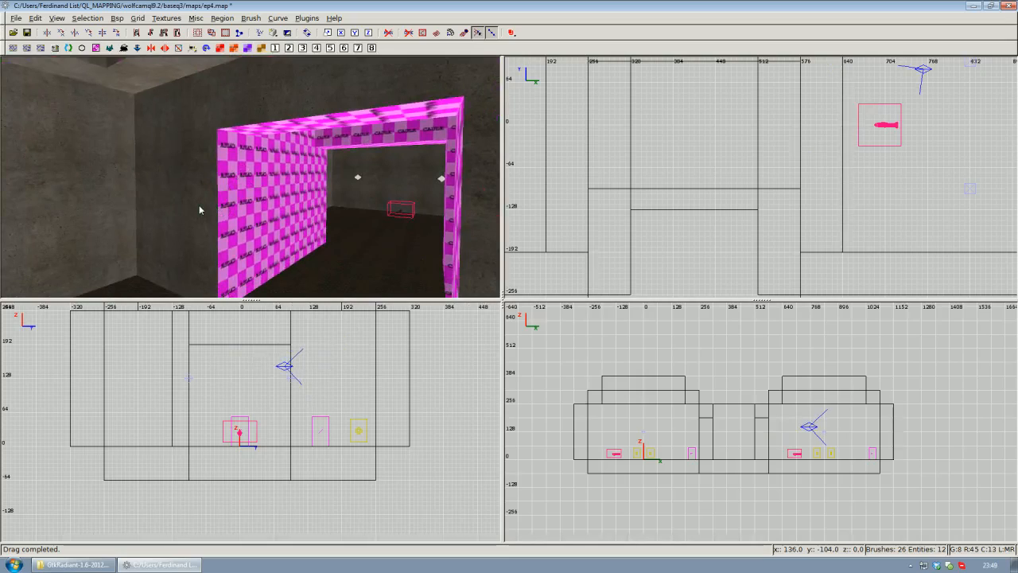
scroll(260, 207, "down", 1)
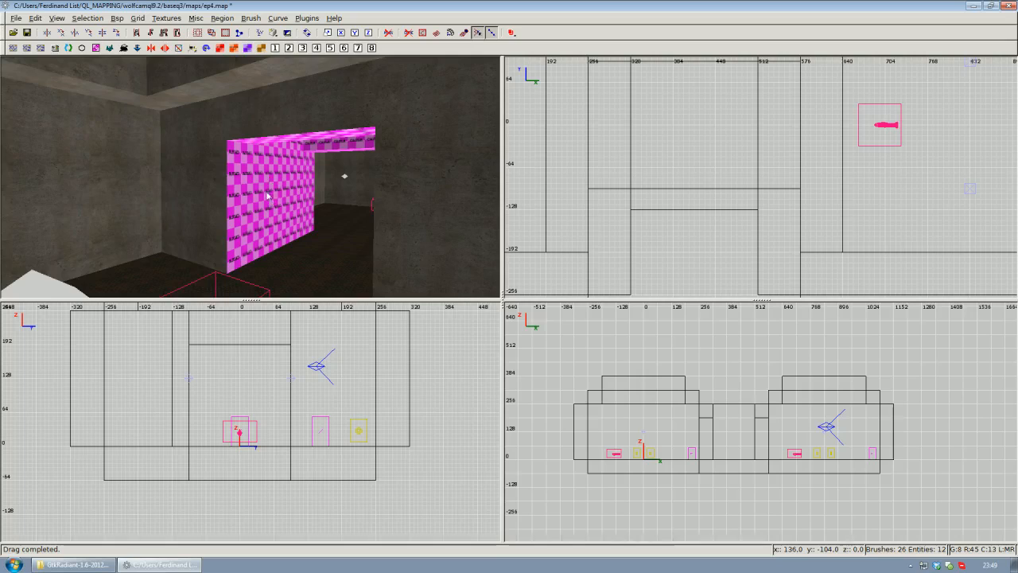
middle_click(249, 202, "ctrl+shift")
middle_click(274, 198, "ctrl+shift")
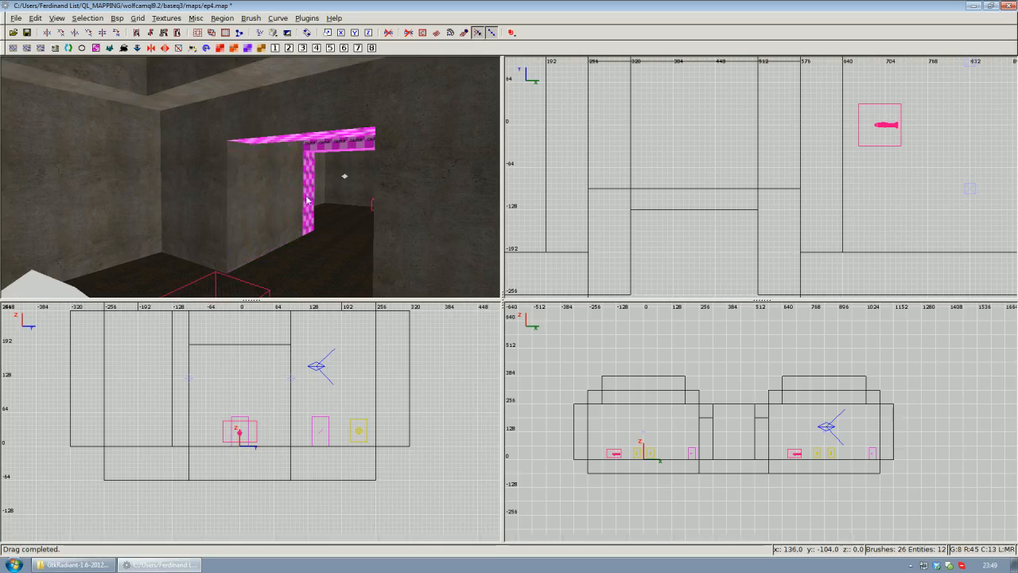
middle_click(308, 198, "ctrl+shift")
Duplicate the textured corridor wall, flip the copy along the Y axis, place it against the corridor's opposite side, and deselect it
scroll(342, 203, "up", 1)
right_click(342, 203)
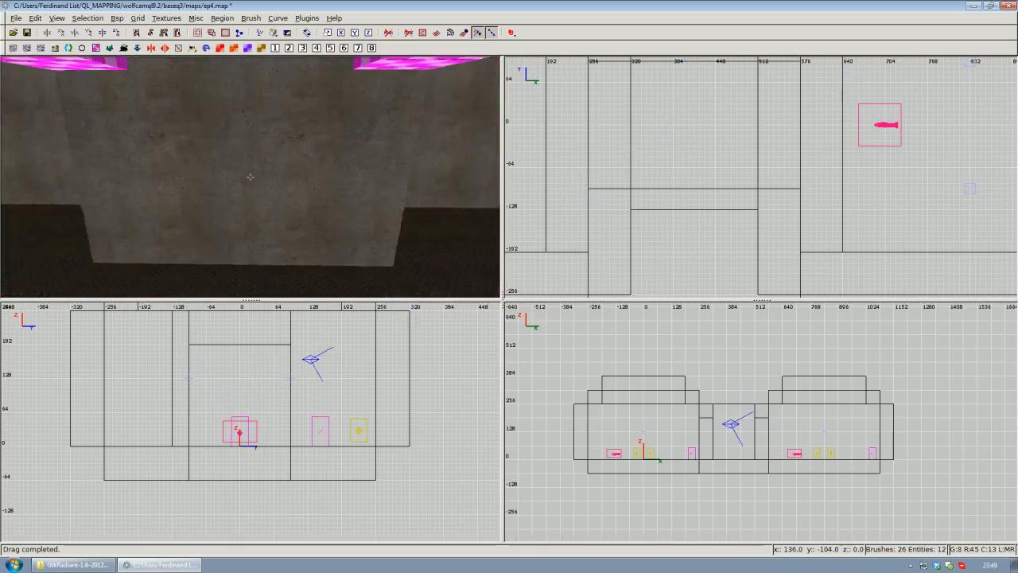
right_click(251, 180)
left_click(254, 182, "shift")
scroll(675, 228, "down", 3)
right_click_drag(698, 218, 661, 250)
key("space")
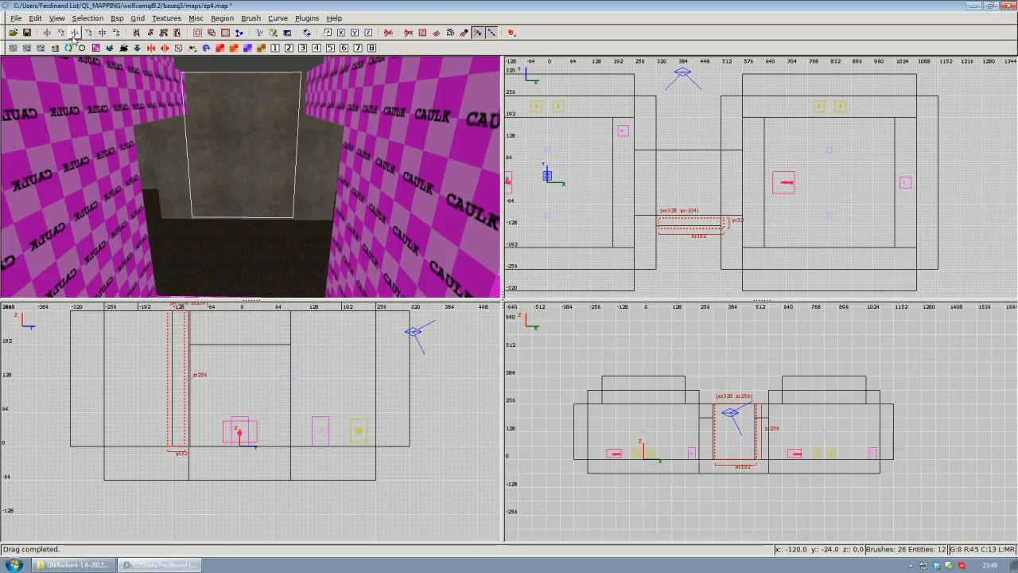
left_click_drag(702, 228, 700, 145)
right_click(429, 165)
key("Up")
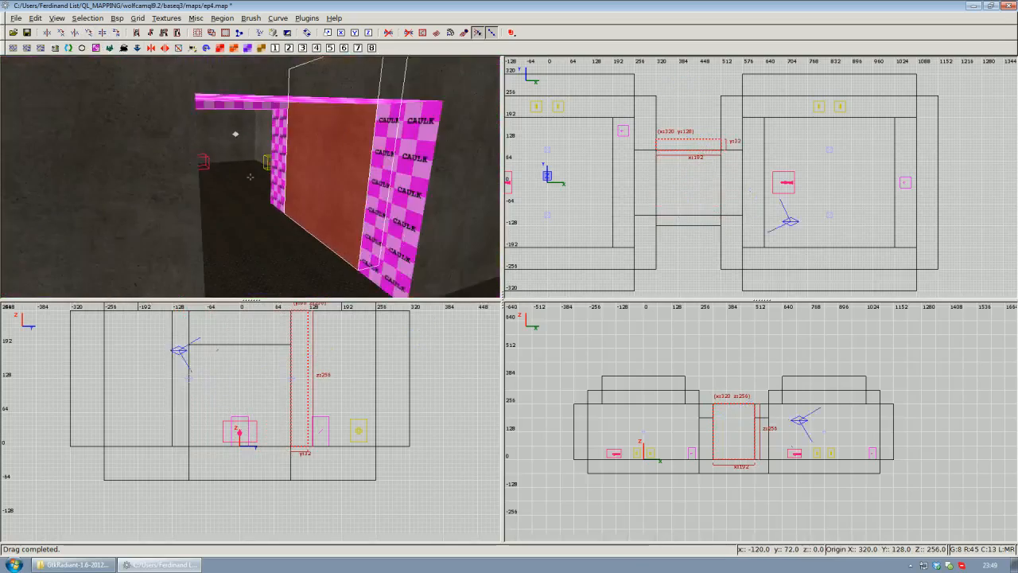
key("Down")
right_click(250, 178)
key("Escape")
Apply the concrete wall texture to the remaining caulked doorway sides beside the duplicated corridor wall
right_click(249, 180)
key("Down")
right_click(251, 177)
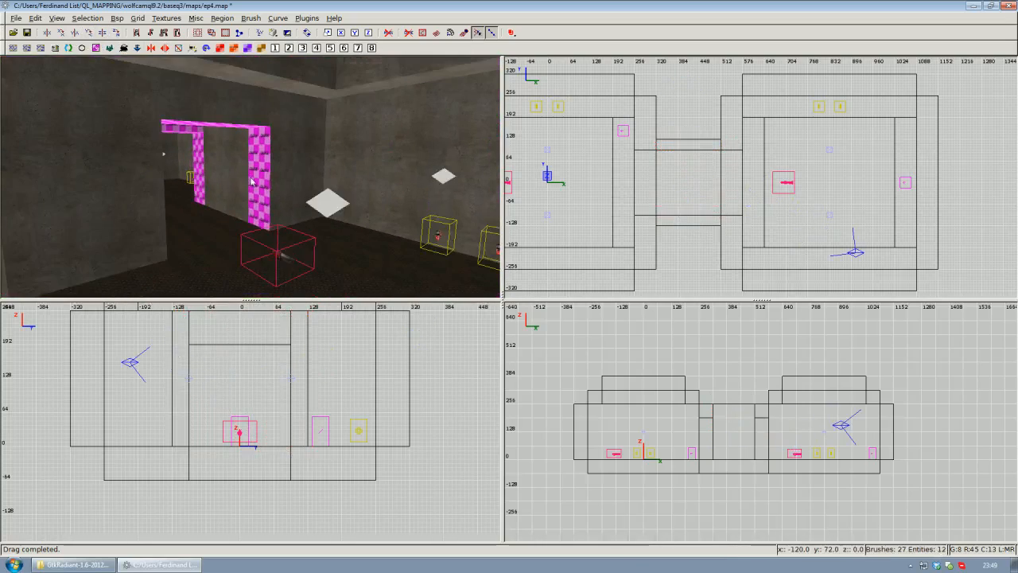
key("Up")
middle_click(194, 172, "ctrl+shift")
right_click(193, 172)
Examine the corridor's walls and the caulked surfaces above its doorways from inside both rooms
key("Up")
key("Down")
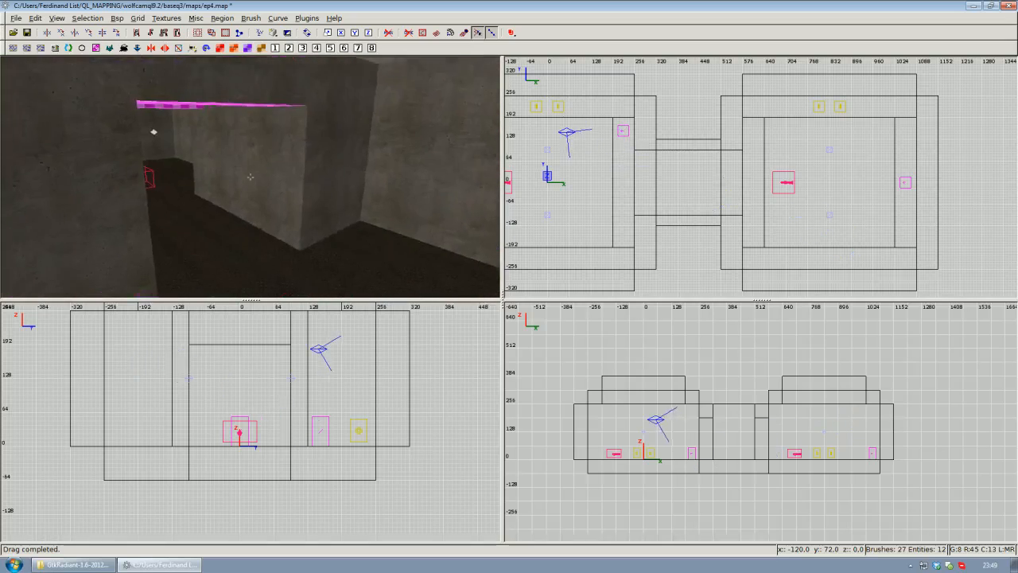
key("Up")
key("Down")
right_click(251, 178)
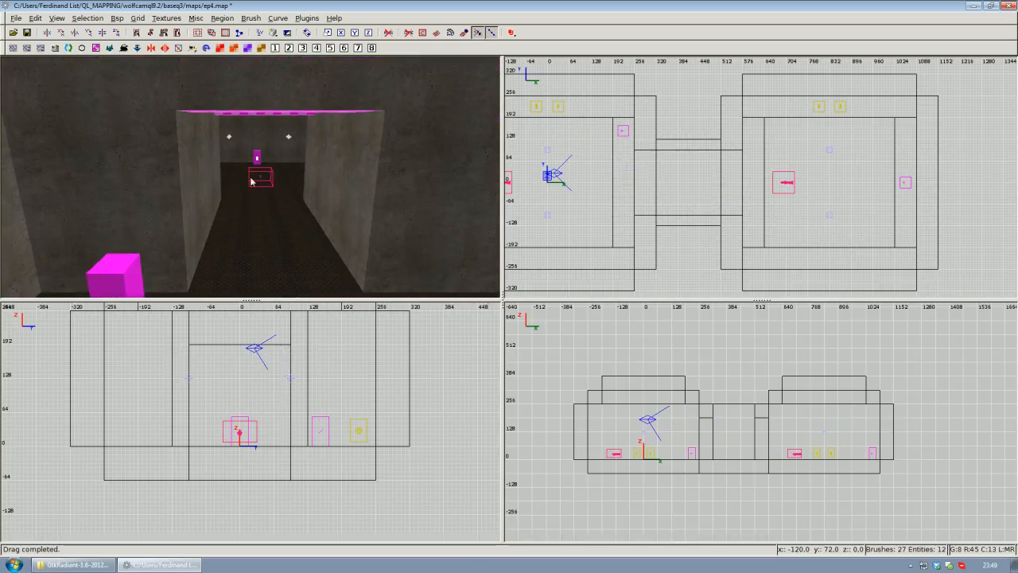
right_click(252, 192)
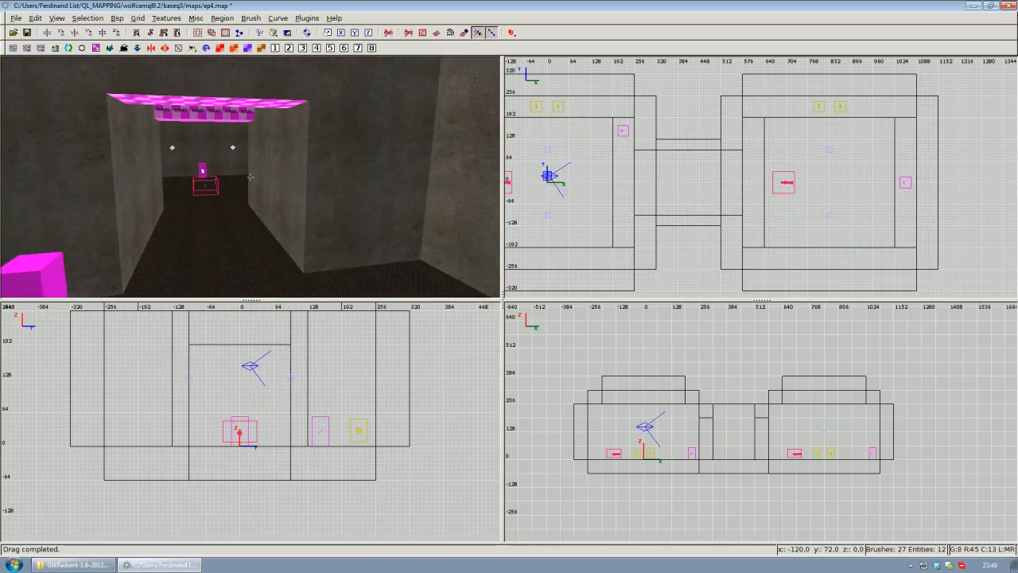
key("Up")
key("Down")
right_click(250, 178)
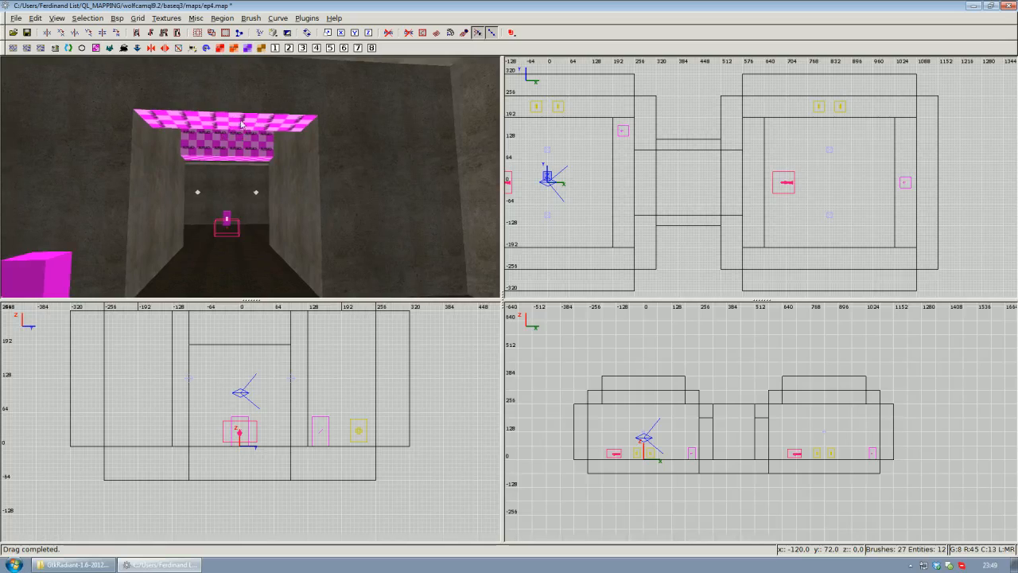
right_click(230, 157)
Using the adjoining room's 64-unit-high upper edge brush as height reference, draw a 192 × 192 × 64 ceiling brush over the corridor's open top
key("Up")
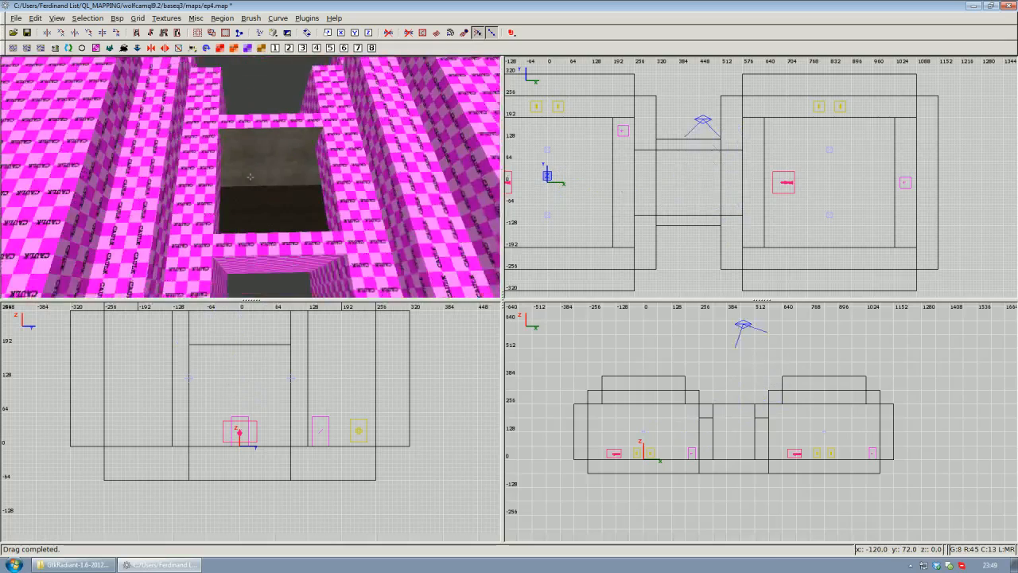
right_click(258, 181)
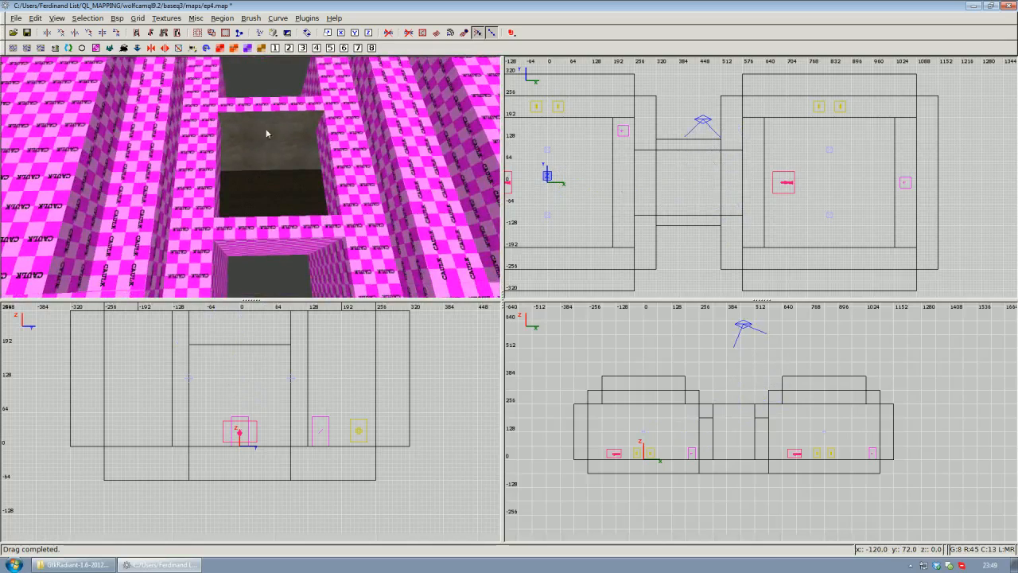
right_click(271, 210)
right_click(251, 187)
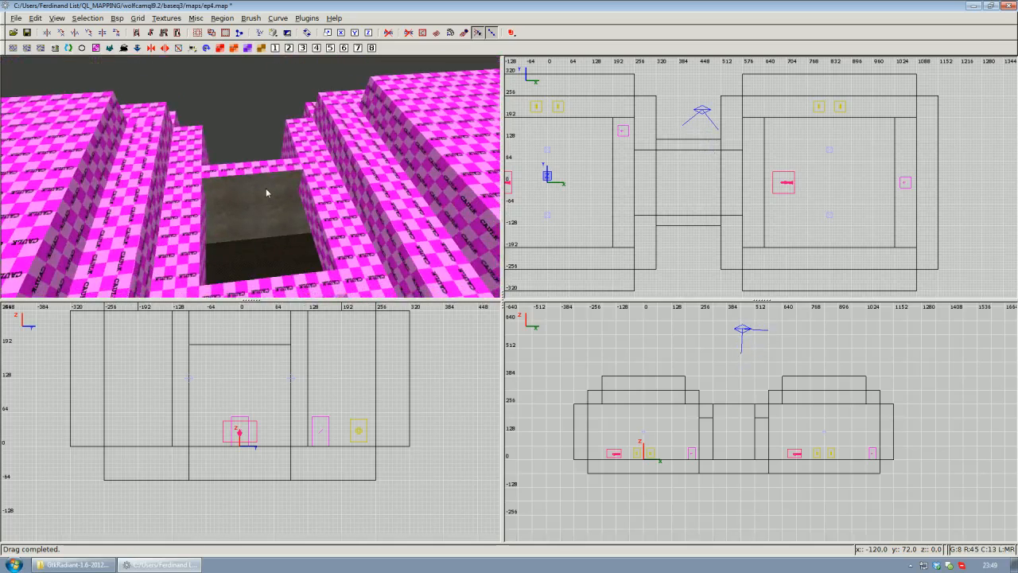
right_click(267, 193)
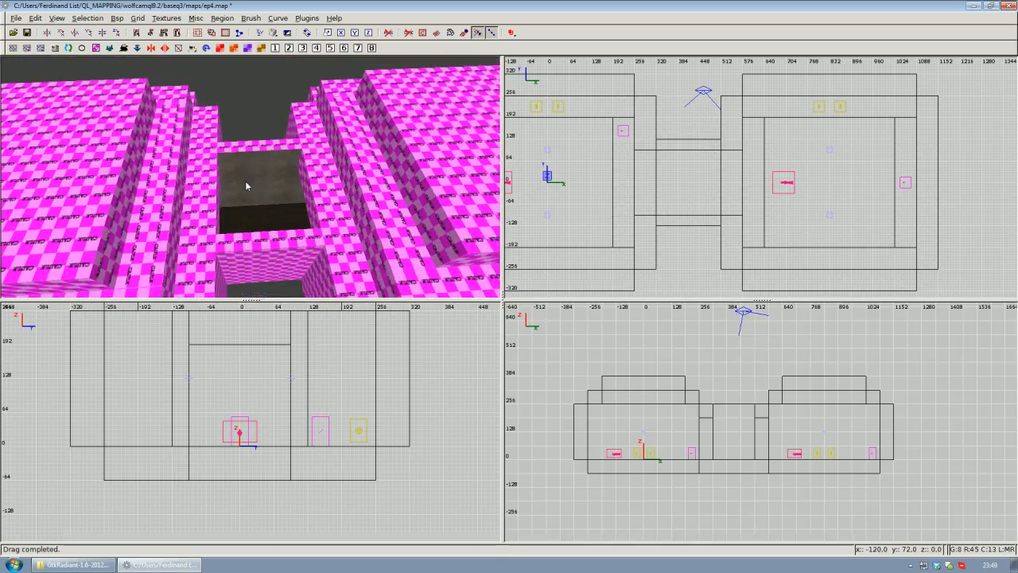
right_click(246, 182)
right_click(249, 179)
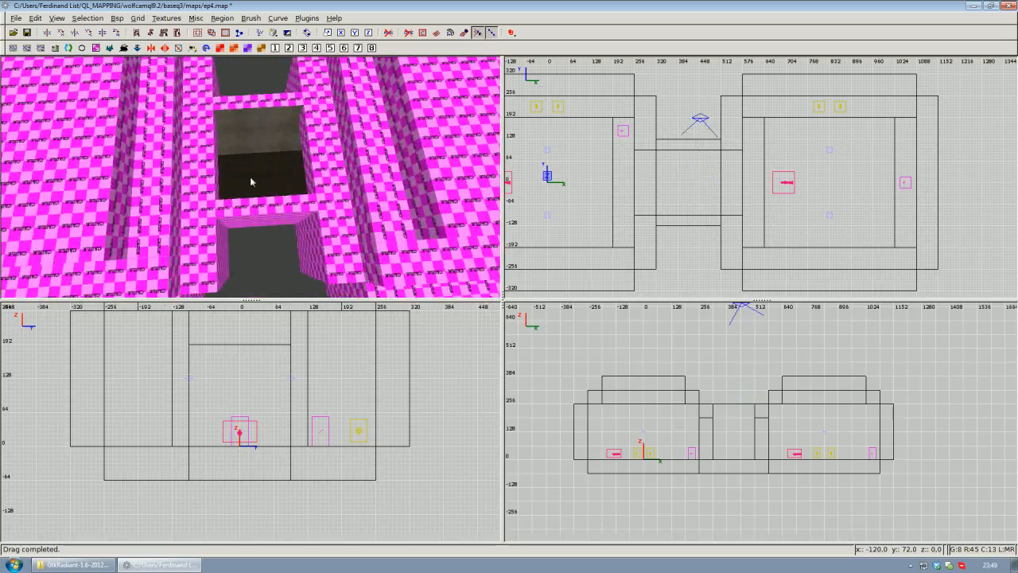
scroll(655, 204, "up", 2)
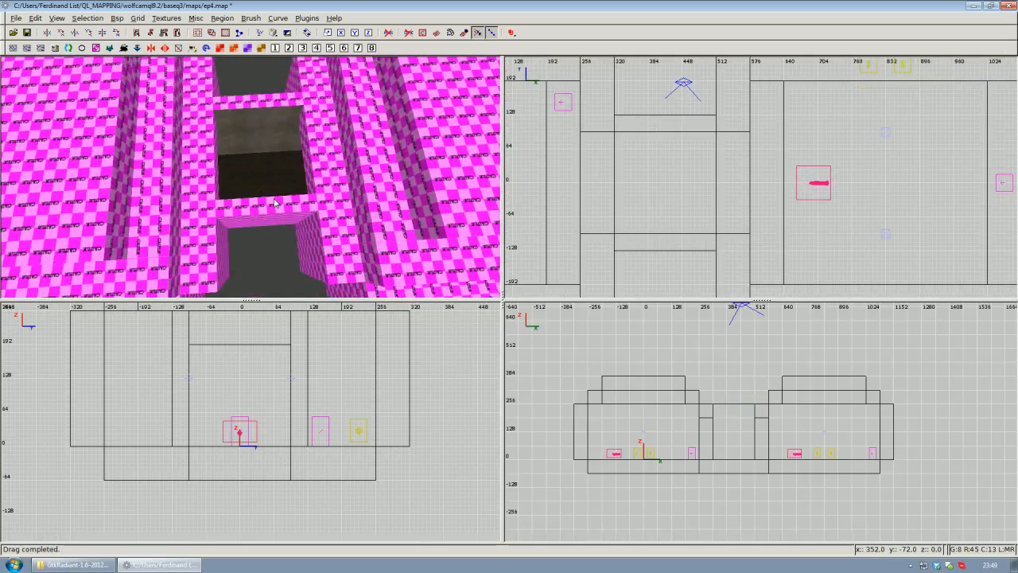
left_click(371, 174, "shift")
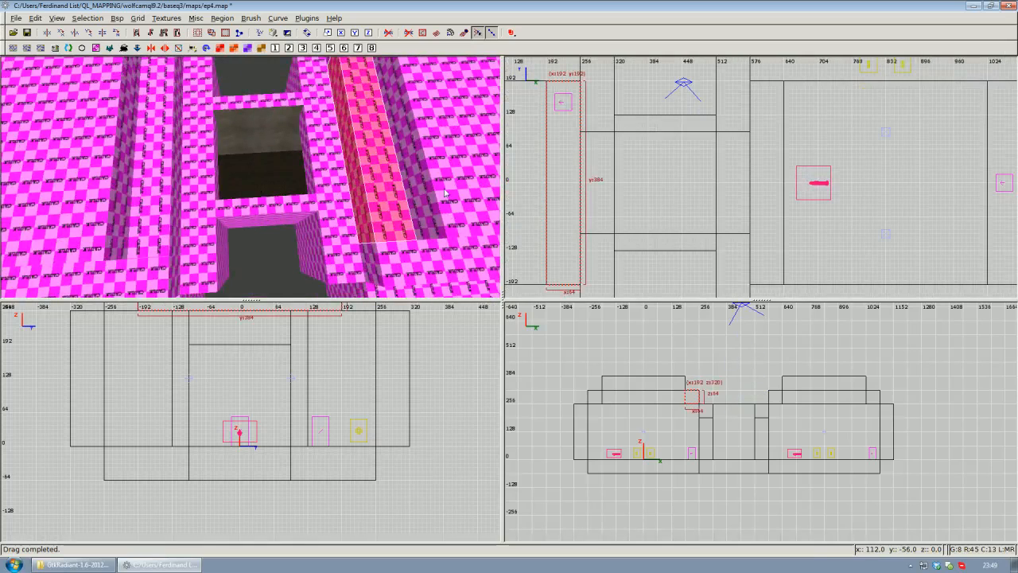
scroll(667, 192, "down", 3)
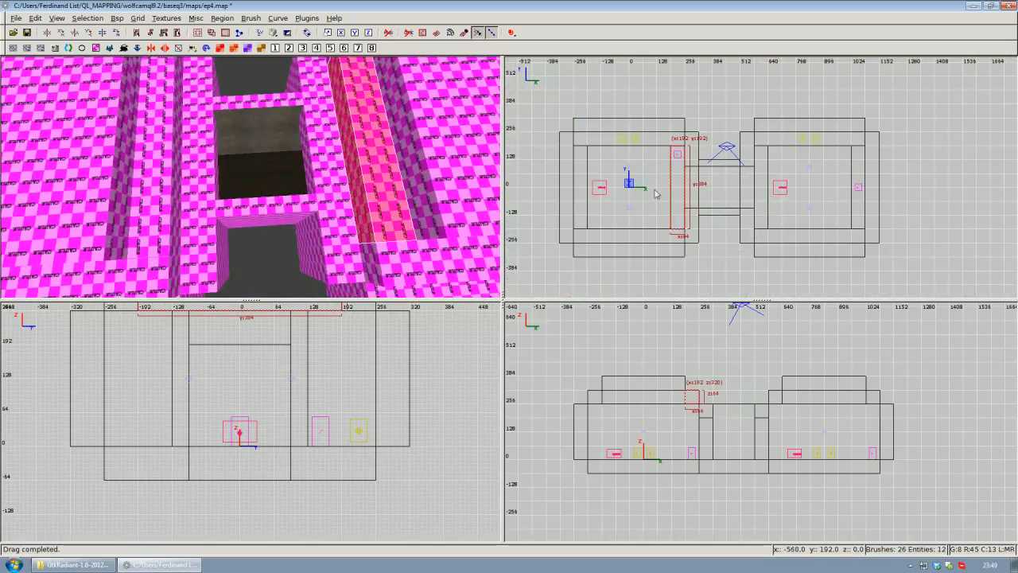
scroll(685, 183, "up", 2)
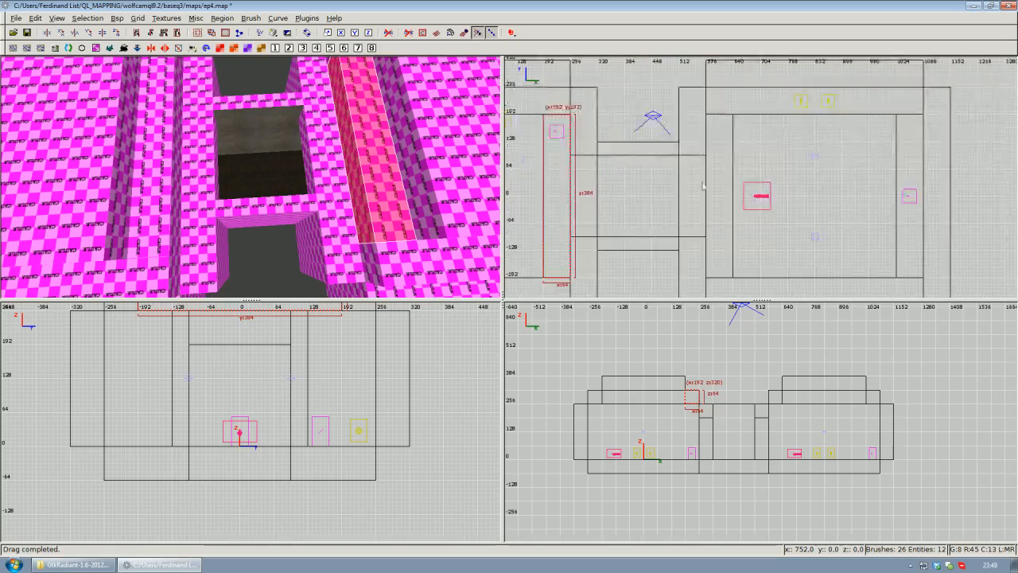
key("Escape")
mouse_move(595, 159)
left_mouse_down()
mouse_move(617, 169)
mouse_move(682, 240)
left_mouse_up()
Texture the new corridor ceiling brush with caulk and deselect it
right_click(358, 169)
key("Up")
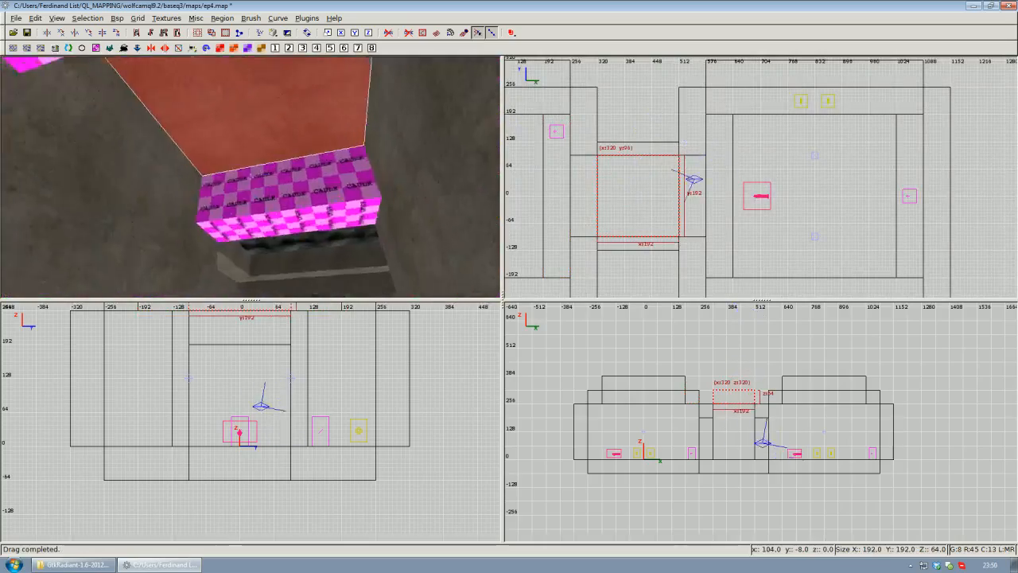
key("Left")
key("Up")
key("Down")
right_click(251, 178)
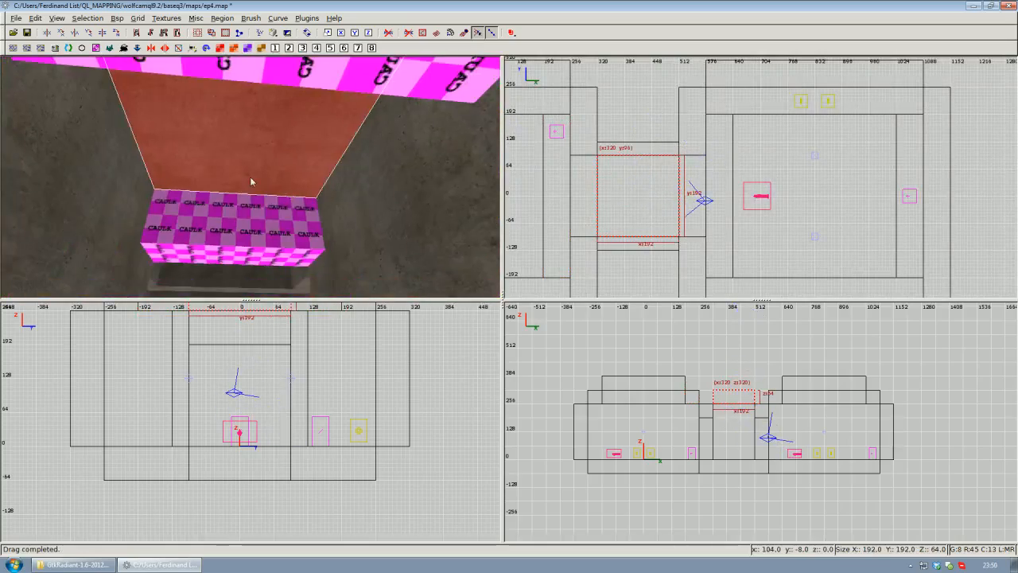
left_click(96, 50)
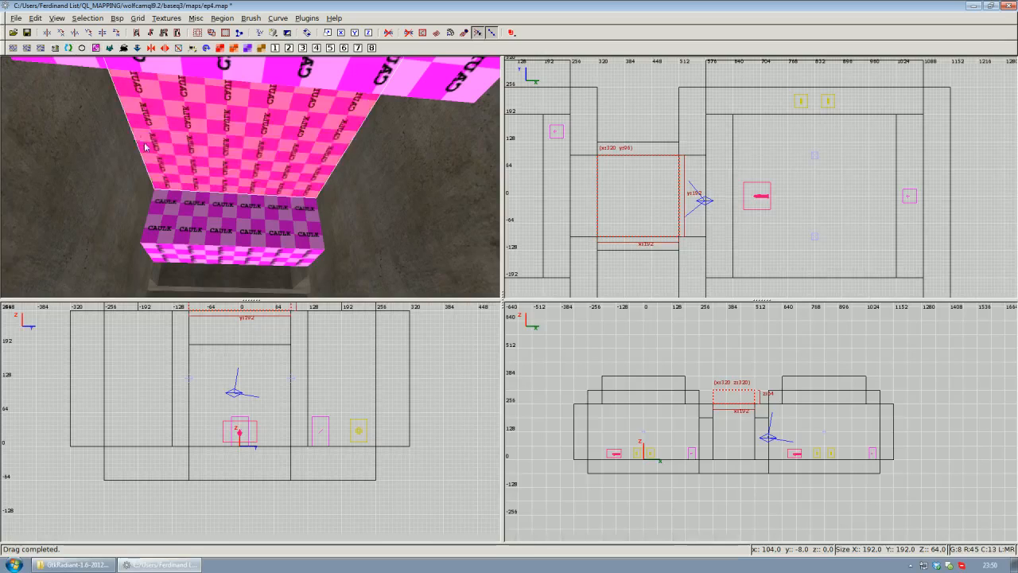
key("Escape")
Select the underside faces of the corridor ceiling and of the wall sections above both doorways
right_click(146, 147)
key("Down")
key("Up")
key("Up")
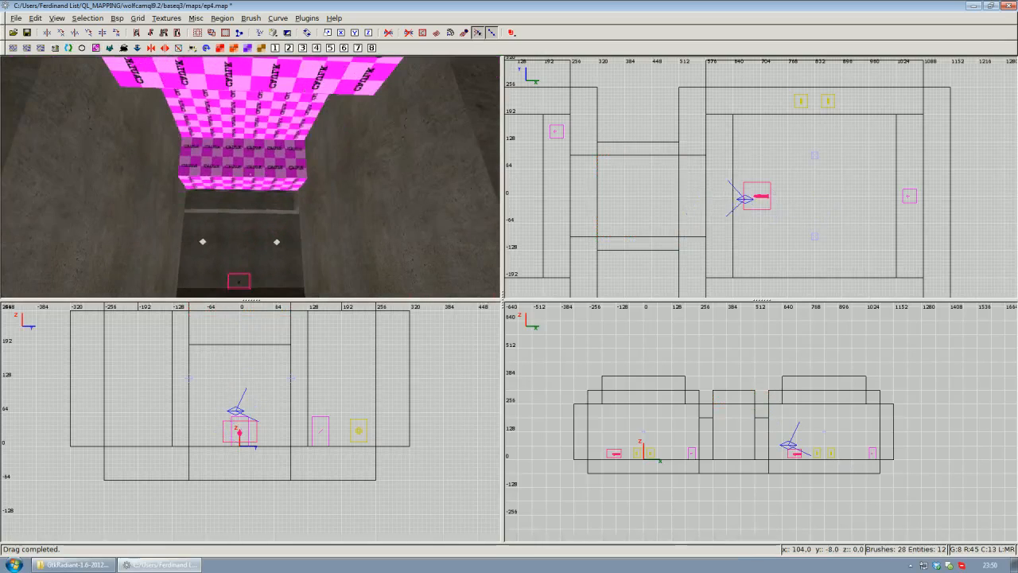
left_click(255, 186, "ctrl+shift")
left_click(254, 134, "ctrl+shift")
right_click(254, 134)
right_click(250, 193)
left_click(250, 189, "ctrl+shift")
right_click(250, 193)
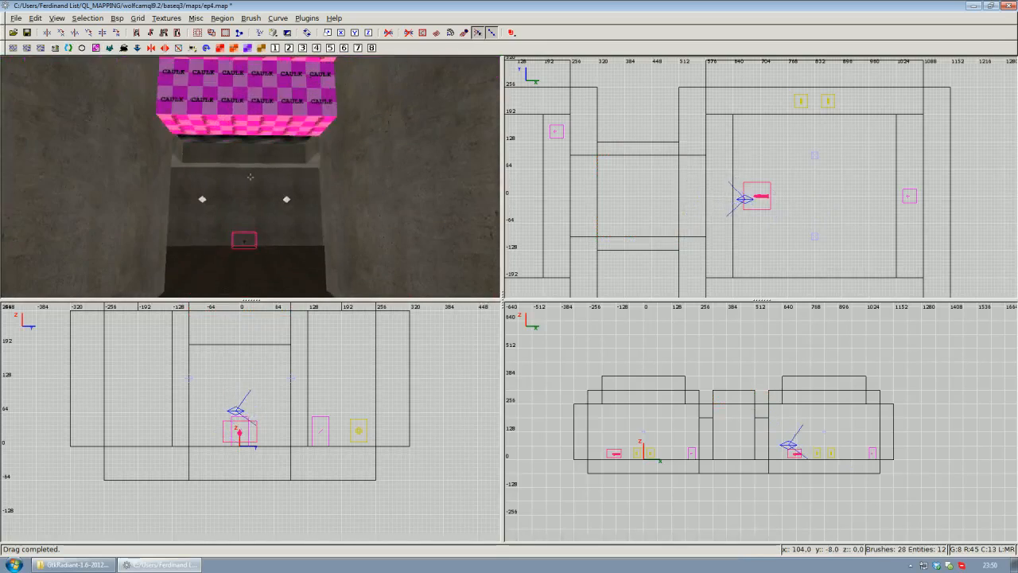
Check the face selection on the corridor ceiling and above both doorways from several angles
key("Up")
key("Down")
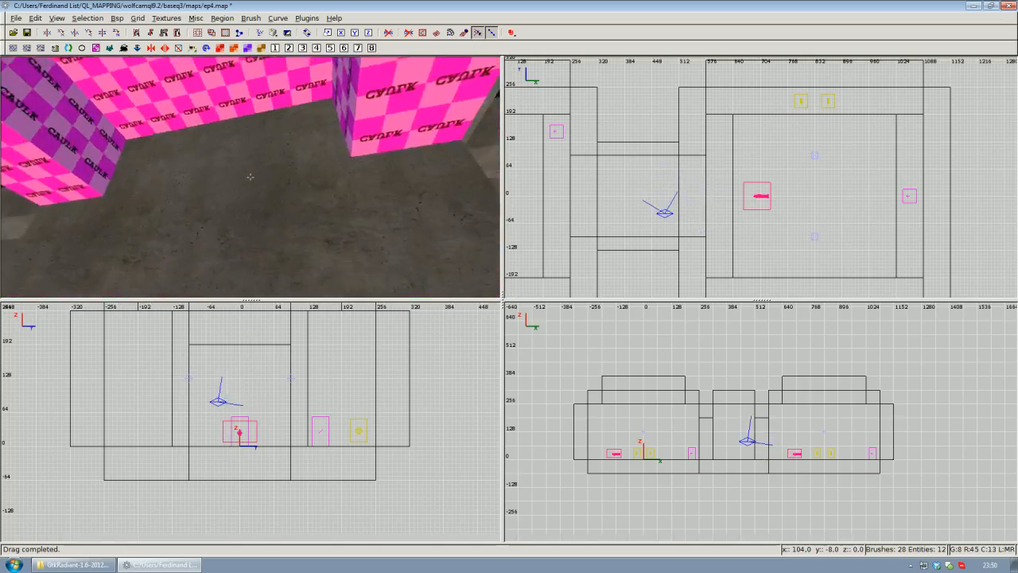
key("Up")
key("Down")
key("Up")
key("Down")
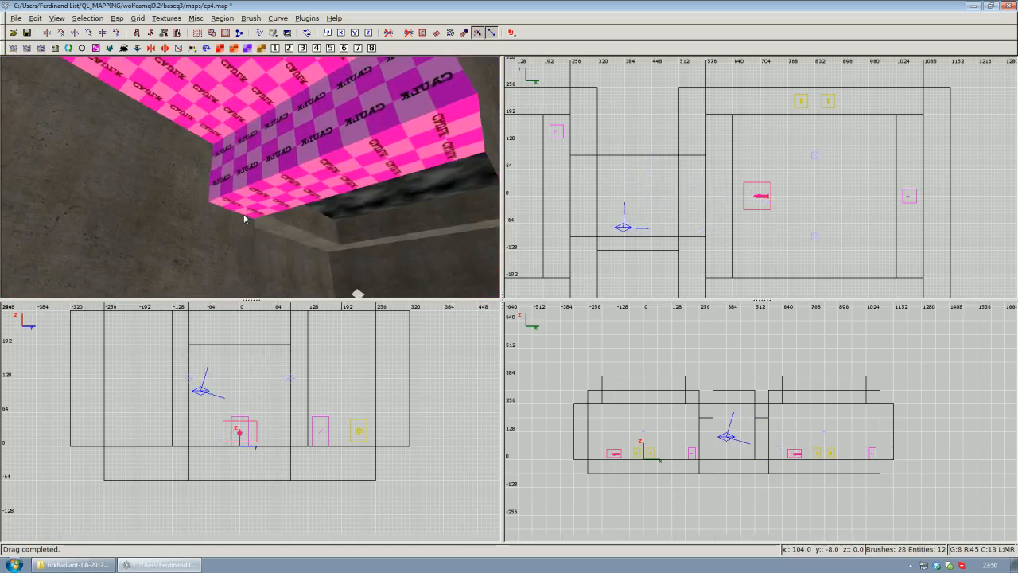
right_click(244, 215)
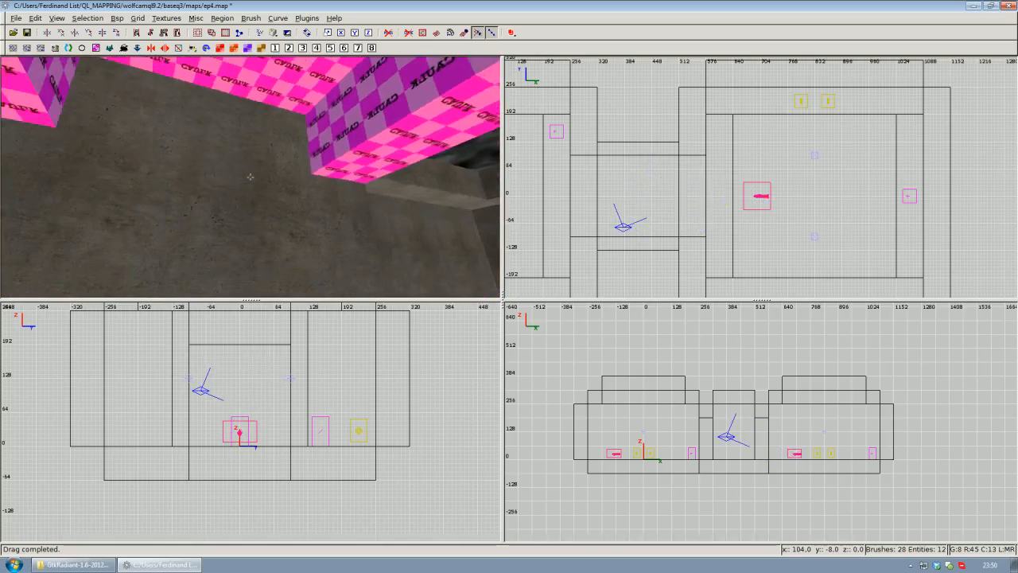
key("Up")
key("Down")
right_click(246, 203)
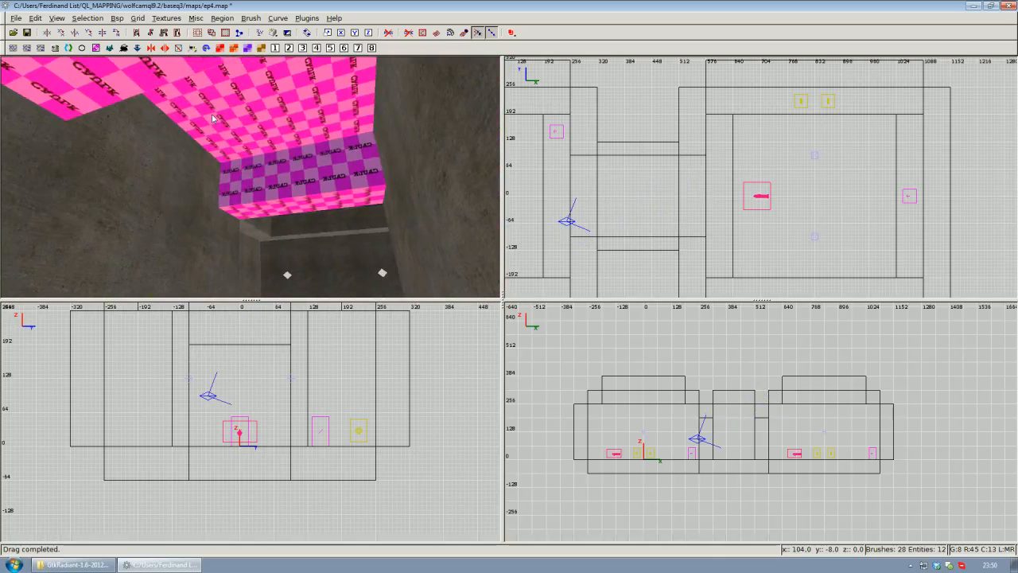
Load the base_wall textures and apply cobalt_gray to the selected ceiling and doorway underside faces
left_click(167, 18)
mouse_move(237, 191)
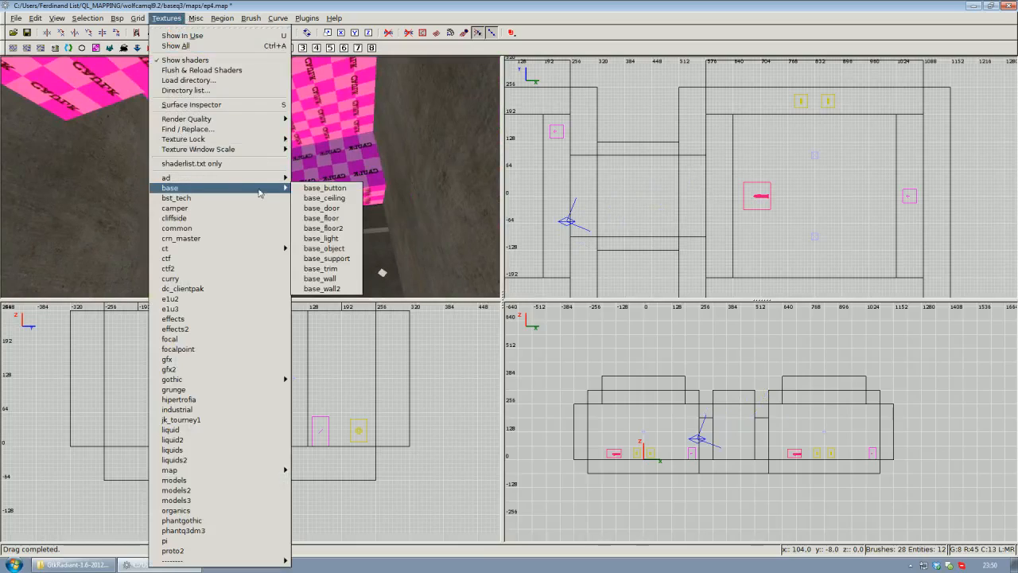
left_click(340, 288)
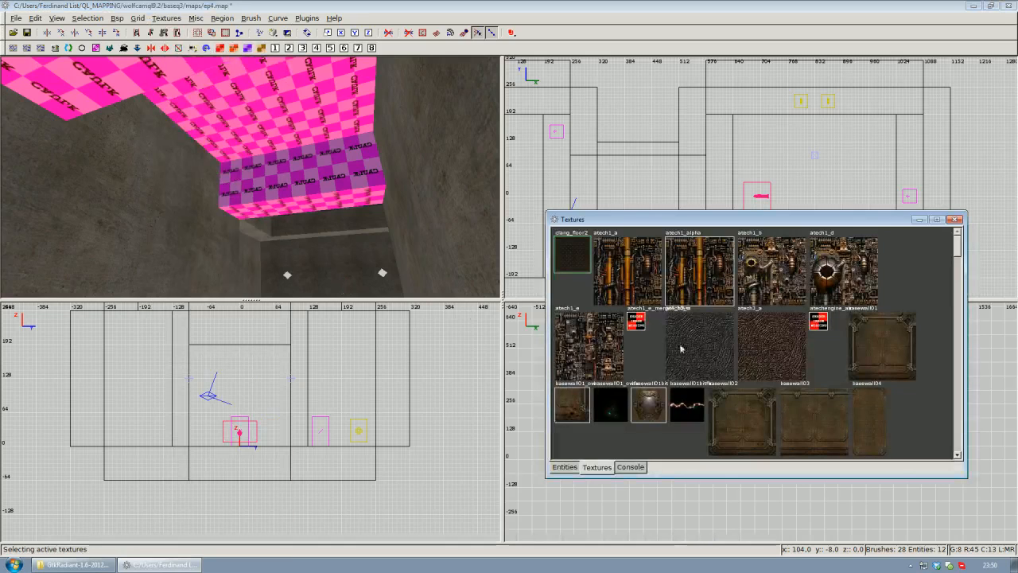
scroll(769, 375, "down", 5)
scroll(769, 379, "down", 8)
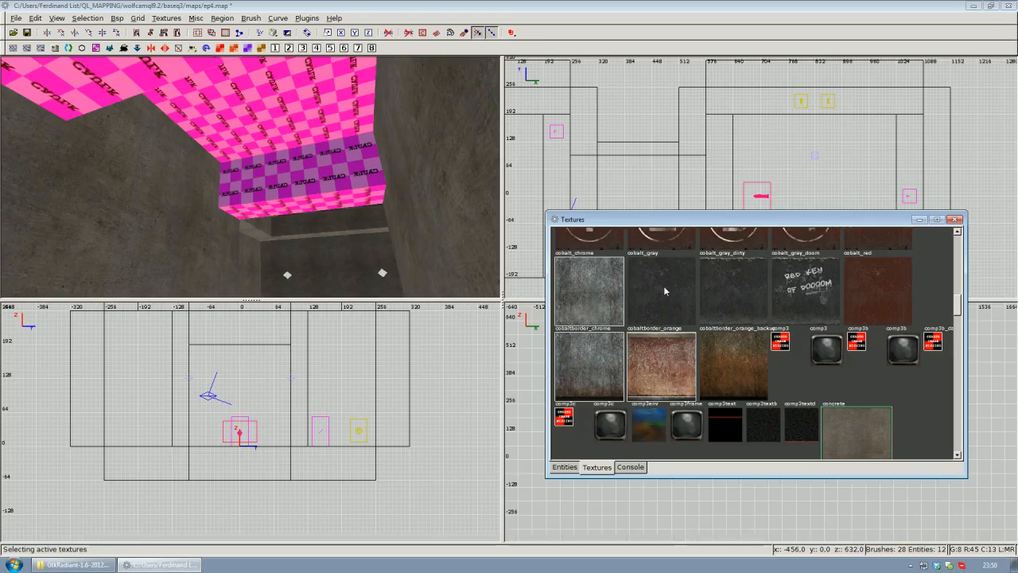
left_click(664, 292)
left_click(955, 219)
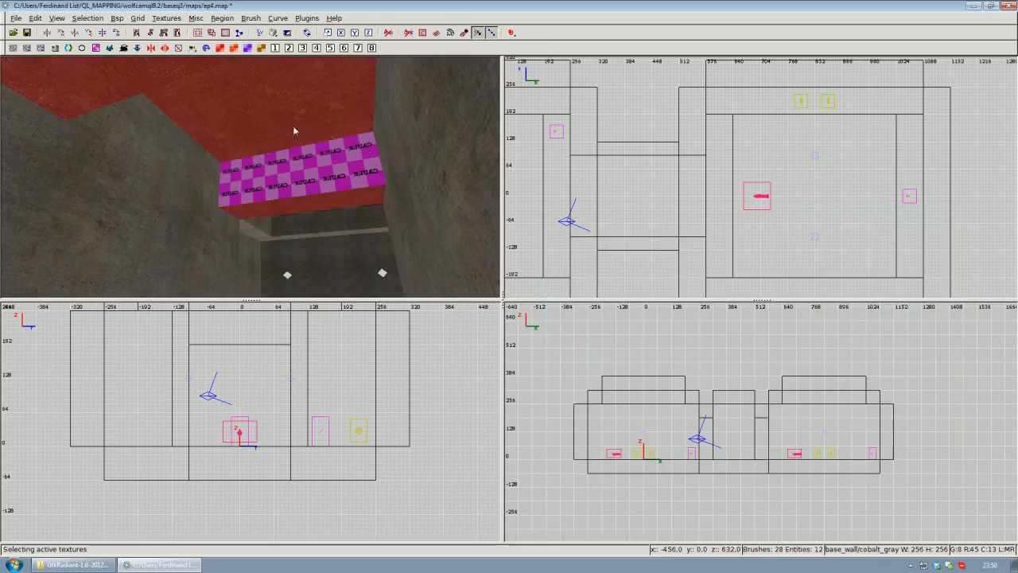
Replace the caulk on the two vertical faces above the doorways inside the corridor with the wall texture
right_click(293, 125)
scroll(250, 177, "down", 1)
scroll(249, 177, "up", 3)
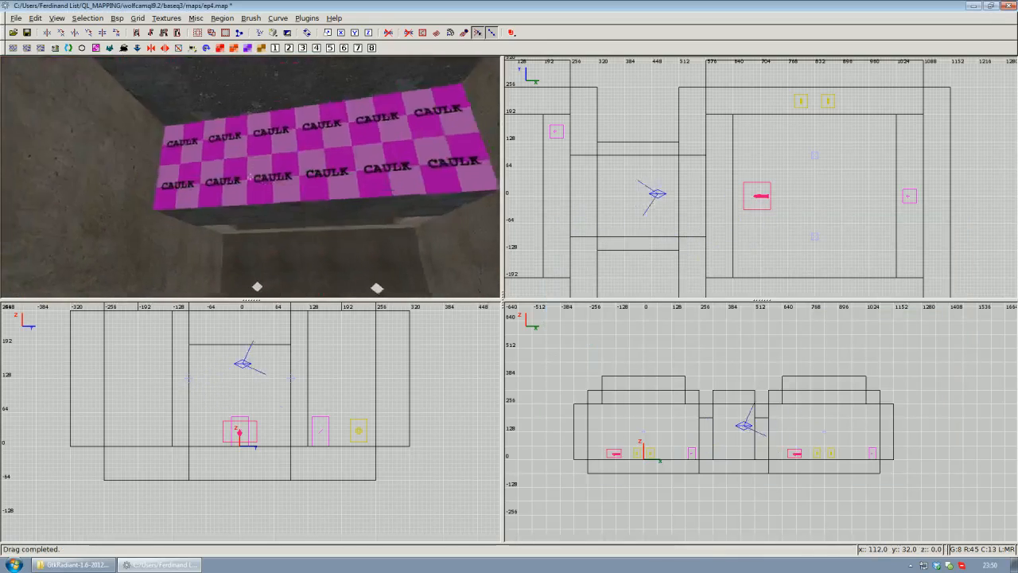
scroll(250, 176, "up", 3)
scroll(250, 177, "up", 2)
scroll(250, 177, "down", 2)
right_click(250, 177)
right_click(280, 188)
scroll(250, 177, "up", 6)
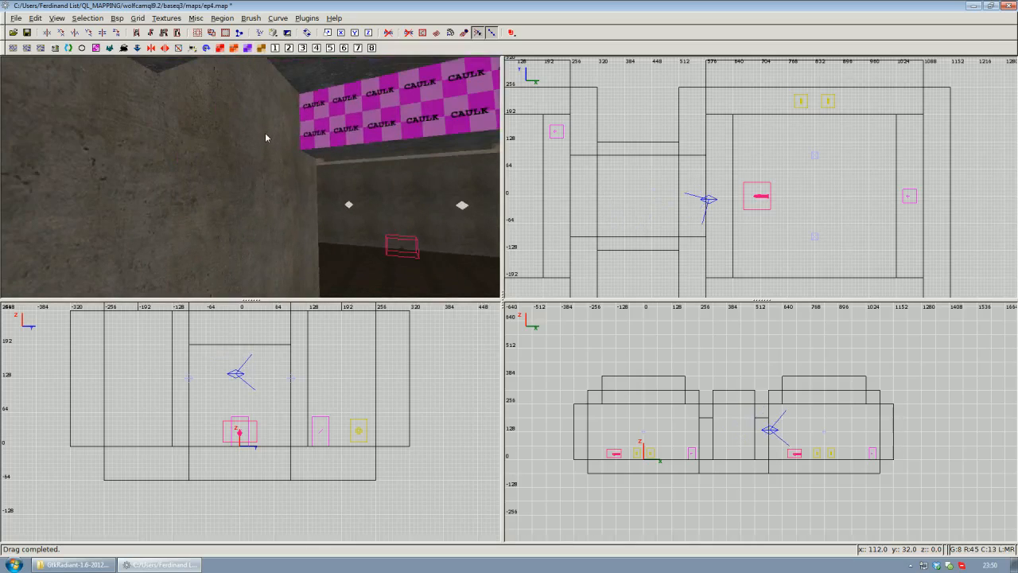
right_click(265, 134)
right_click(280, 169)
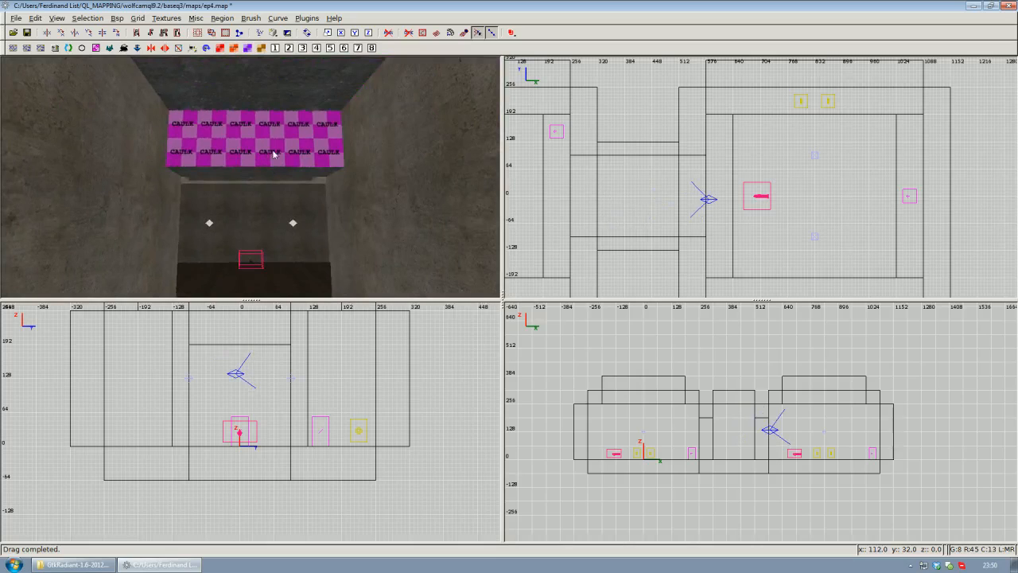
middle_click(274, 150, "ctrl+shift")
right_click(274, 150)
key("Up")
right_click(252, 180)
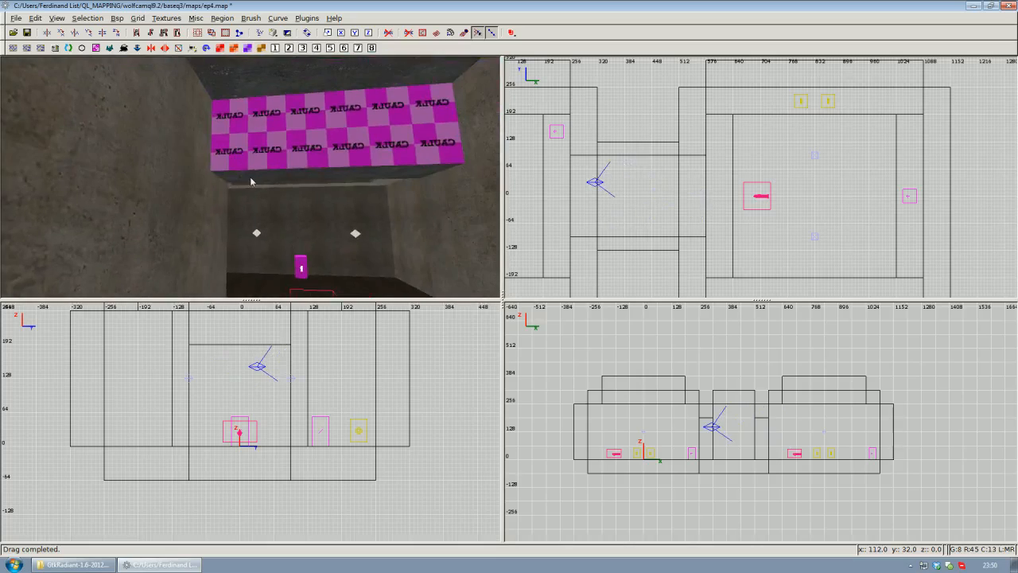
middle_click(304, 157, "ctrl+shift")
Inspect the textured corridor and its doorways from inside and from both connected rooms
right_click(304, 157)
key("Down")
key("Up")
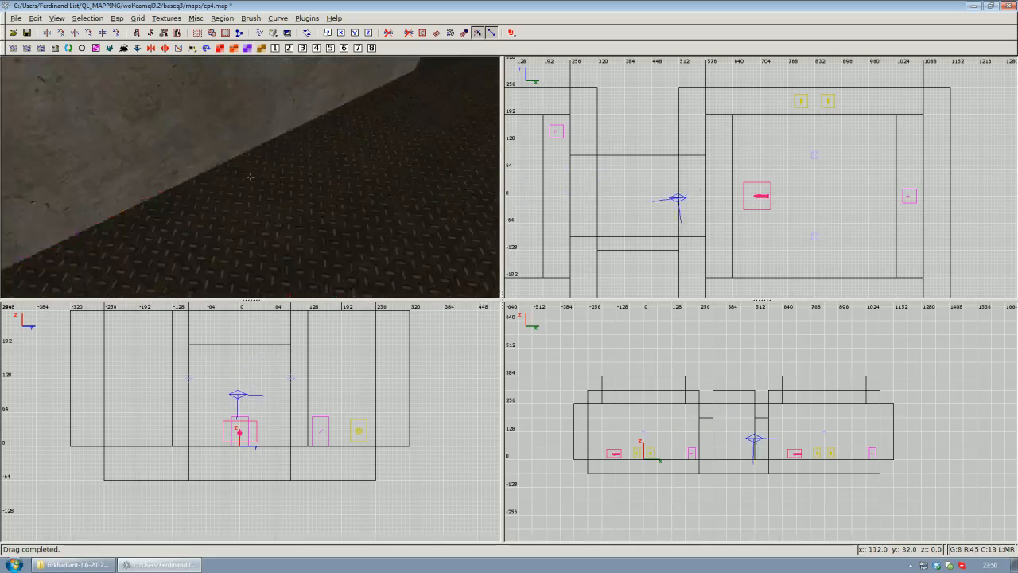
key("Down")
key("Up")
key("Down")
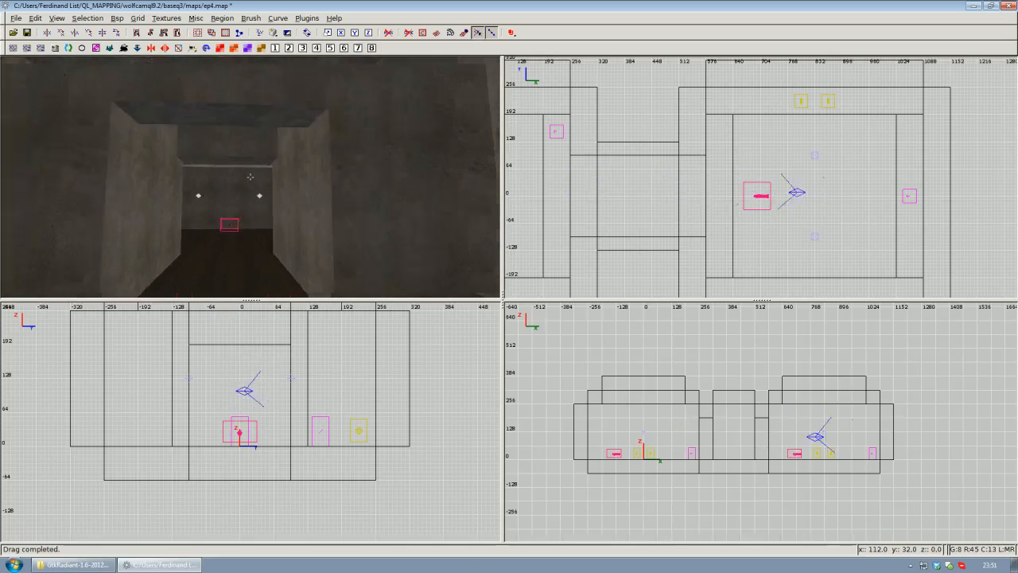
right_click(251, 176)
scroll(679, 193, "down", 2)
right_click_drag(607, 187, 685, 203)
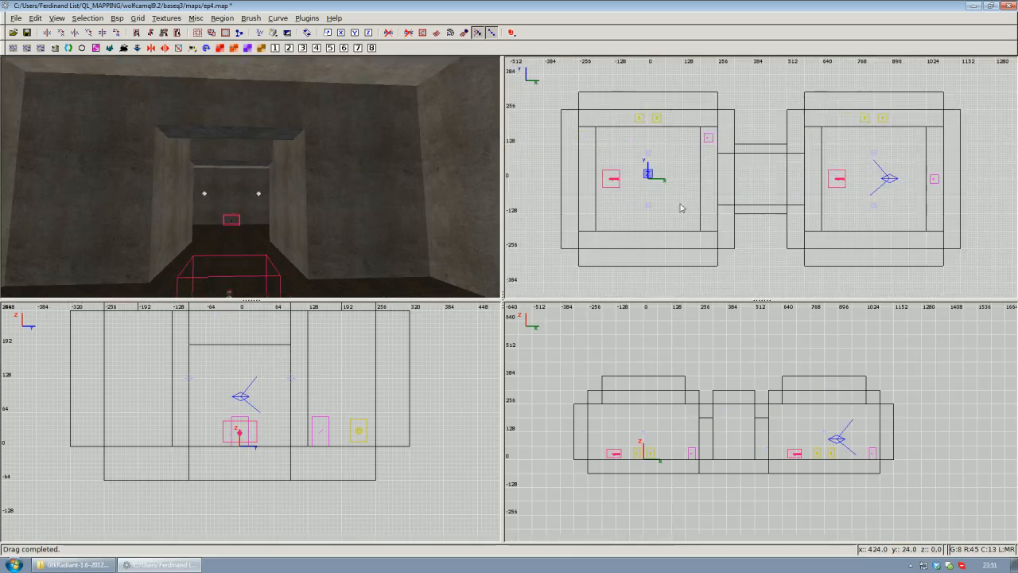
right_click(371, 224)
key("Down")
key("Up")
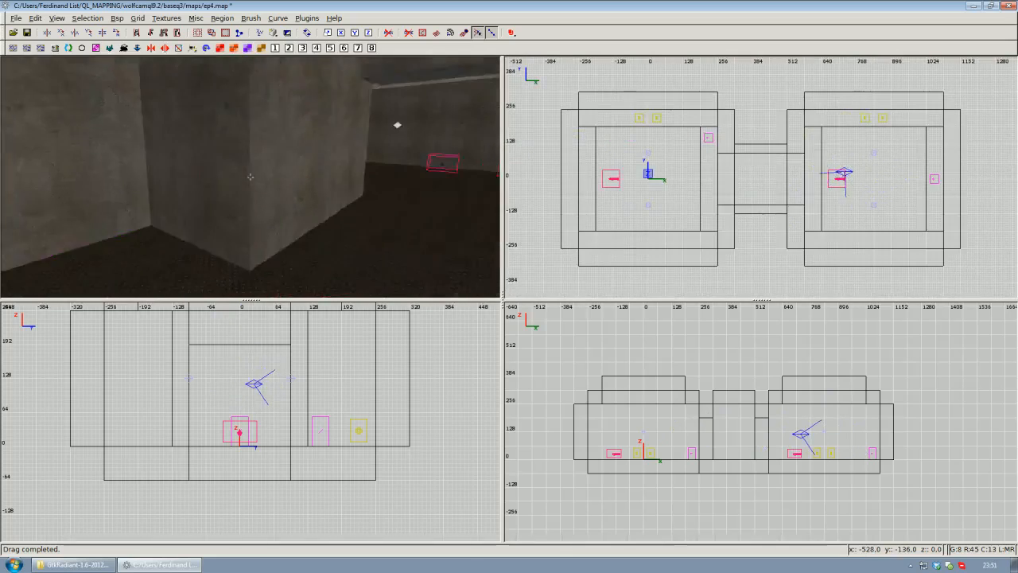
key("Up")
key("Down")
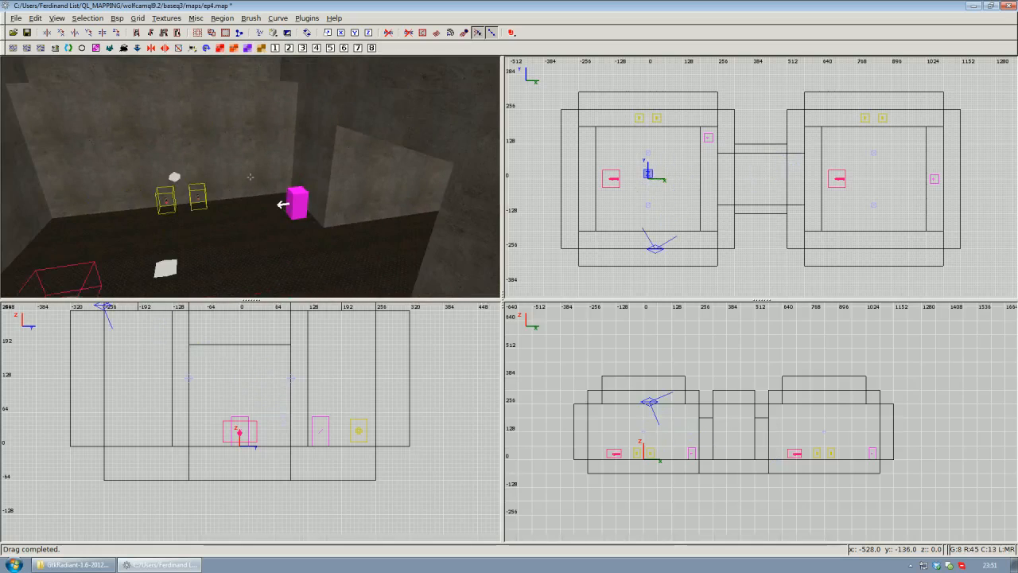
Delete the red item entity and both yellow item entities from the original room
key("Up")
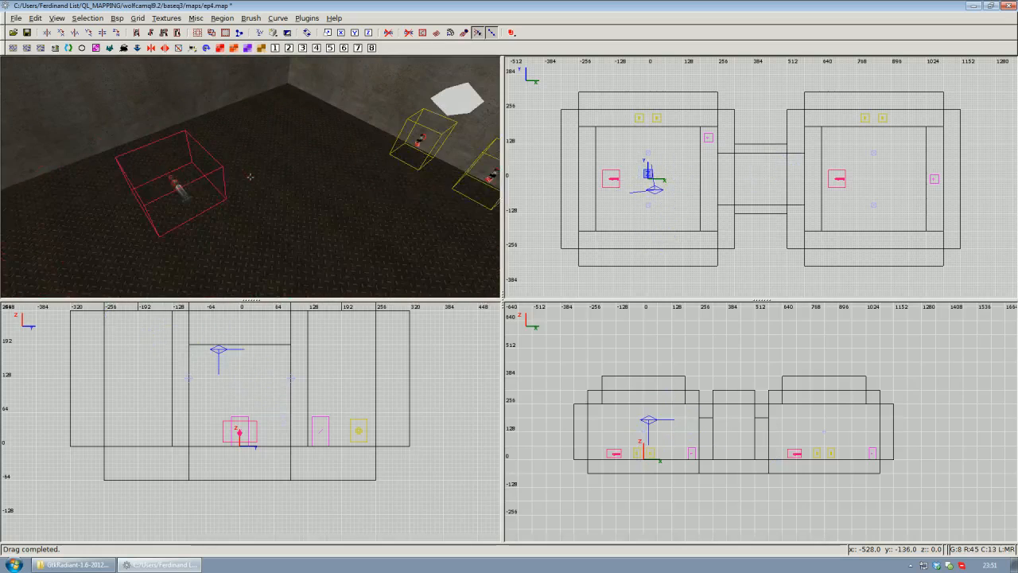
key("Down")
right_click(249, 176)
left_click(202, 187, "shift")
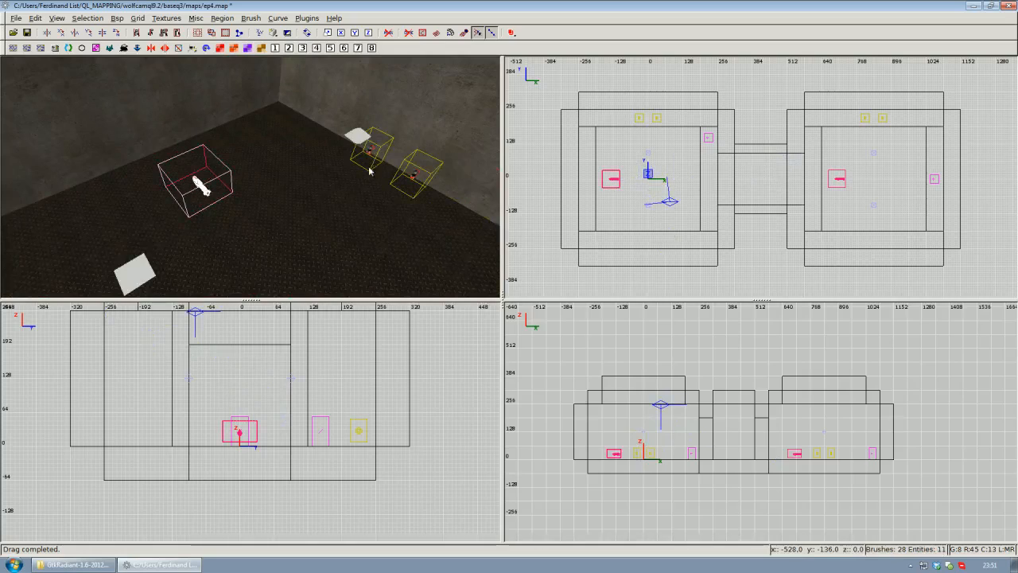
left_click(415, 180, "shift")
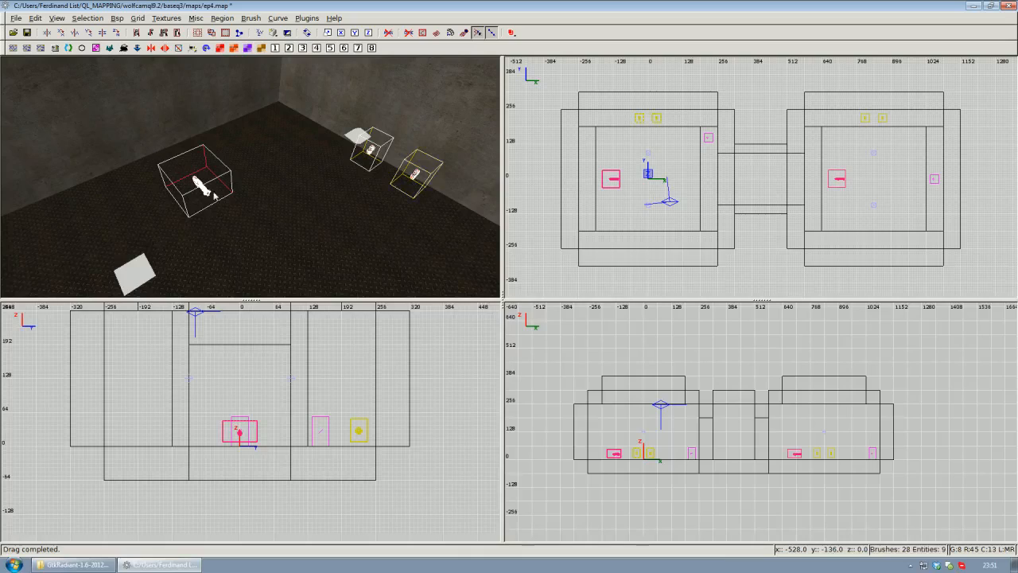
key("BackSpace")
Draw a ledge block along the original room's wall opposite the doorway, 128 units deep, 512 long and 128 high
right_click(343, 161)
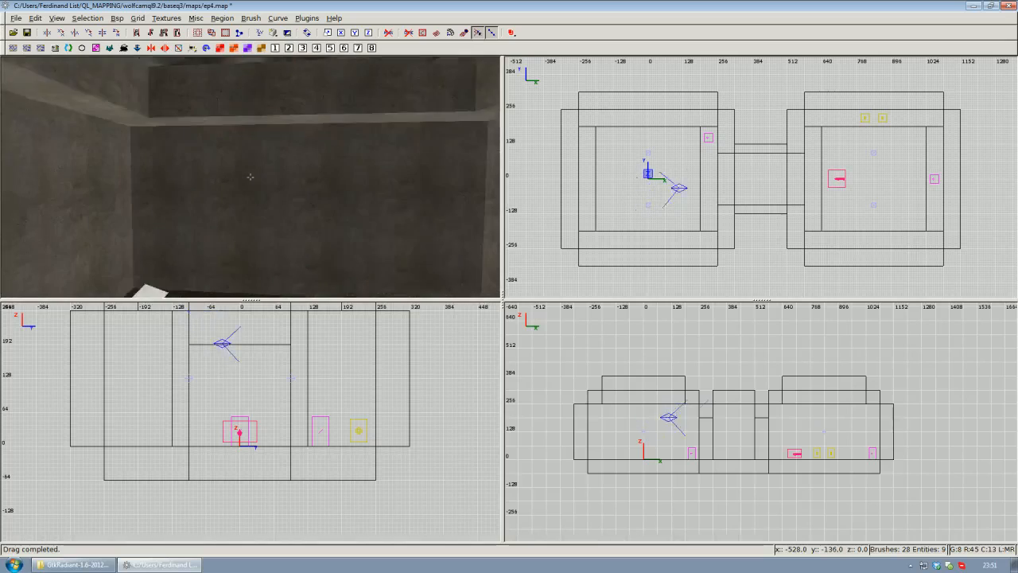
key("Down")
left_click(289, 208, "shift")
scroll(598, 207, "up", 2)
scroll(598, 207, "down", 1)
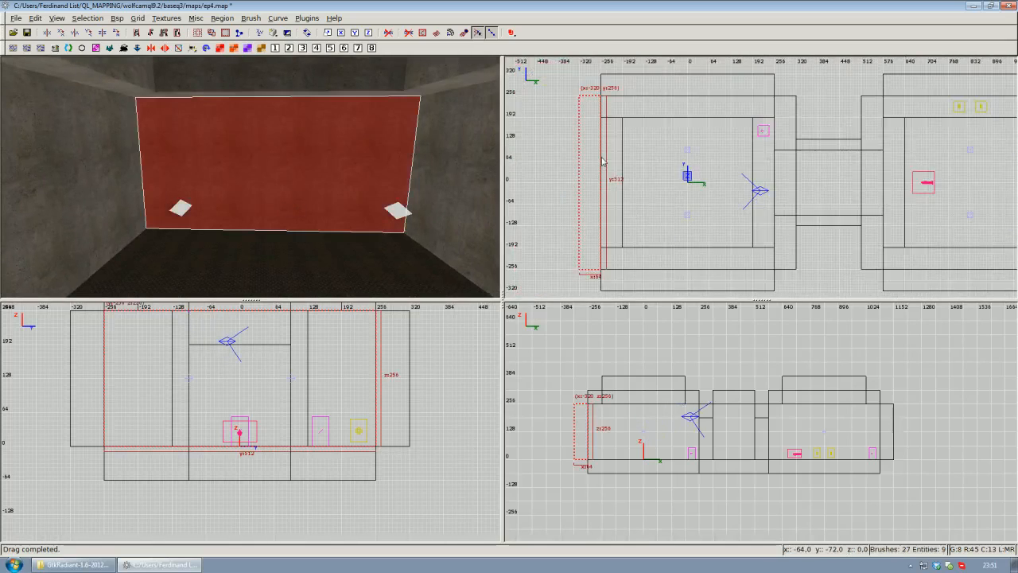
key("Escape")
mouse_move(601, 95)
left_mouse_down()
mouse_move(642, 200)
mouse_move(646, 252)
left_mouse_up()
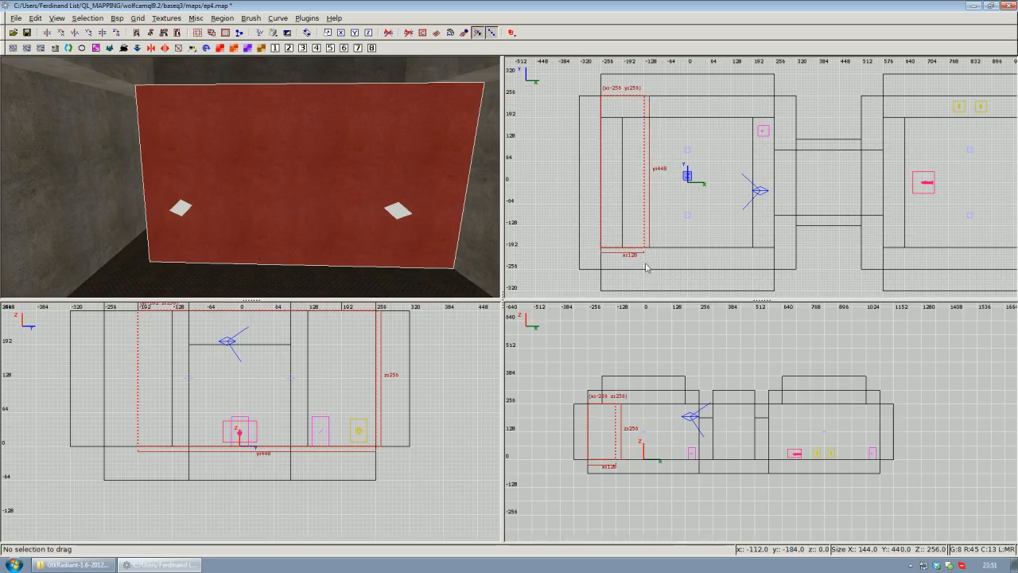
scroll(594, 368, "up", 2)
scroll(595, 368, "up", 4)
left_click_drag(611, 334, 610, 416)
right_click_drag(613, 191, 634, 151)
left_click_drag(646, 226, 646, 245)
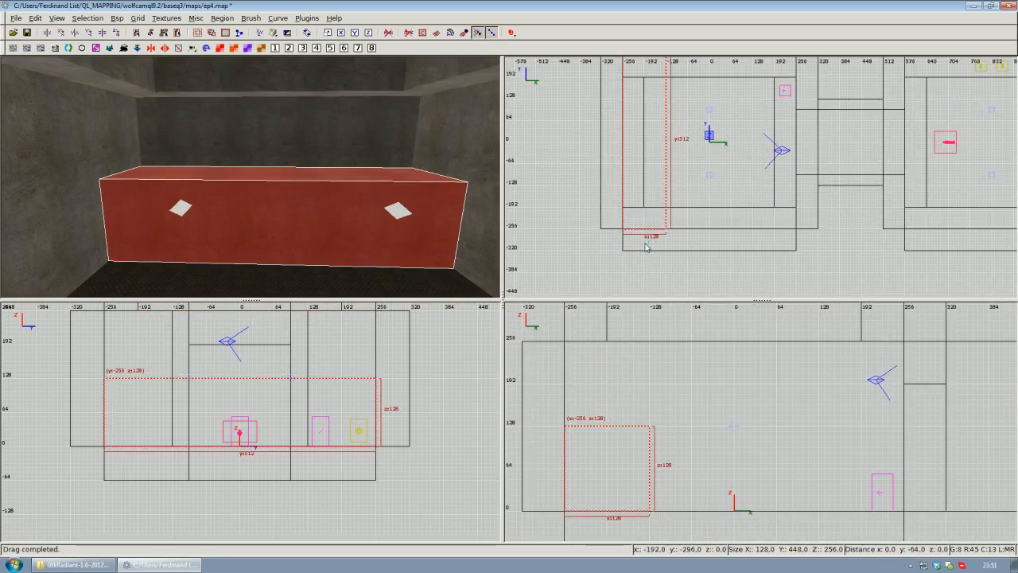
Cover the new ledge block with caulk and paste the concrete wall texture onto its front face
right_click(273, 175)
scroll(251, 177, "up", 1)
right_click(250, 177)
mouse_move(734, 470)
right_mouse_down()
mouse_move(750, 456)
mouse_move(740, 468)
right_mouse_up()
scroll(734, 470, "down", 2)
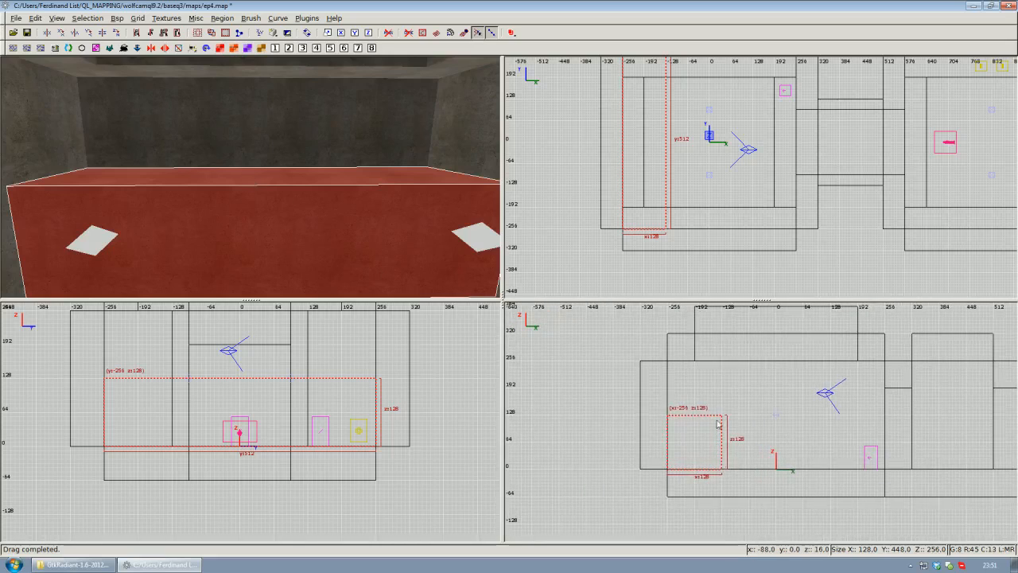
scroll(314, 246, "down", 3)
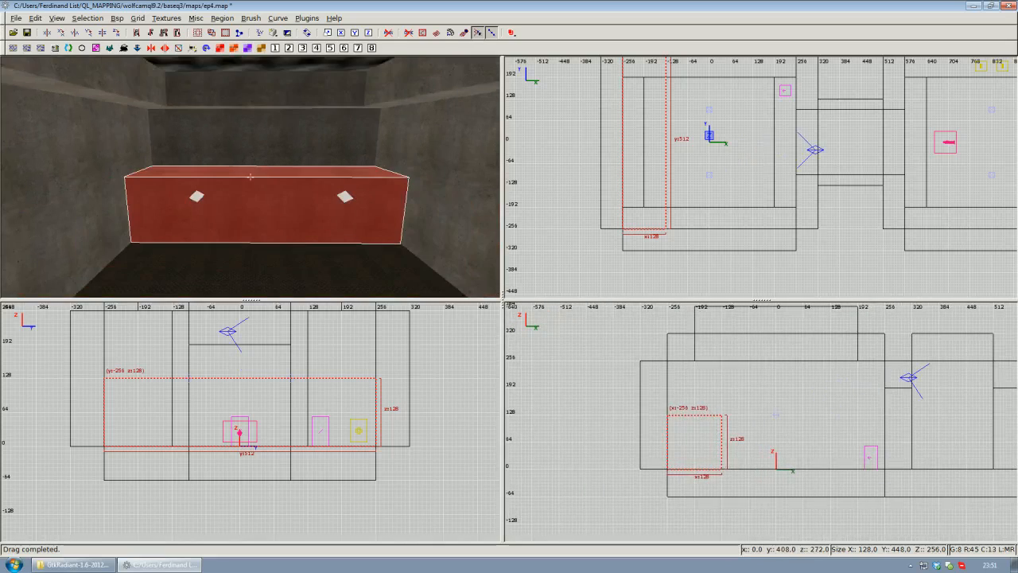
left_click(97, 50)
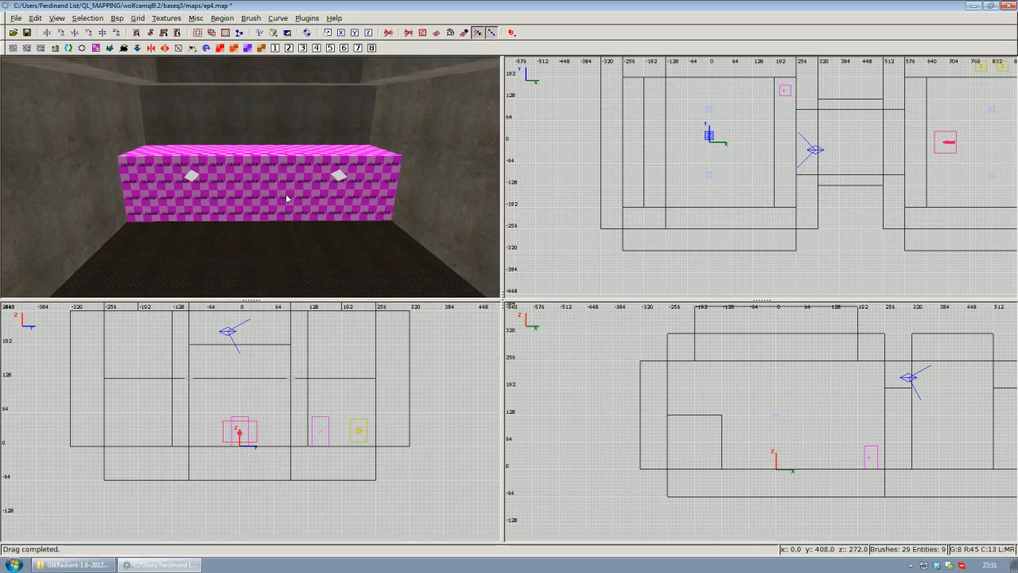
middle_click(261, 192, "ctrl+shift")
right_click(260, 193)
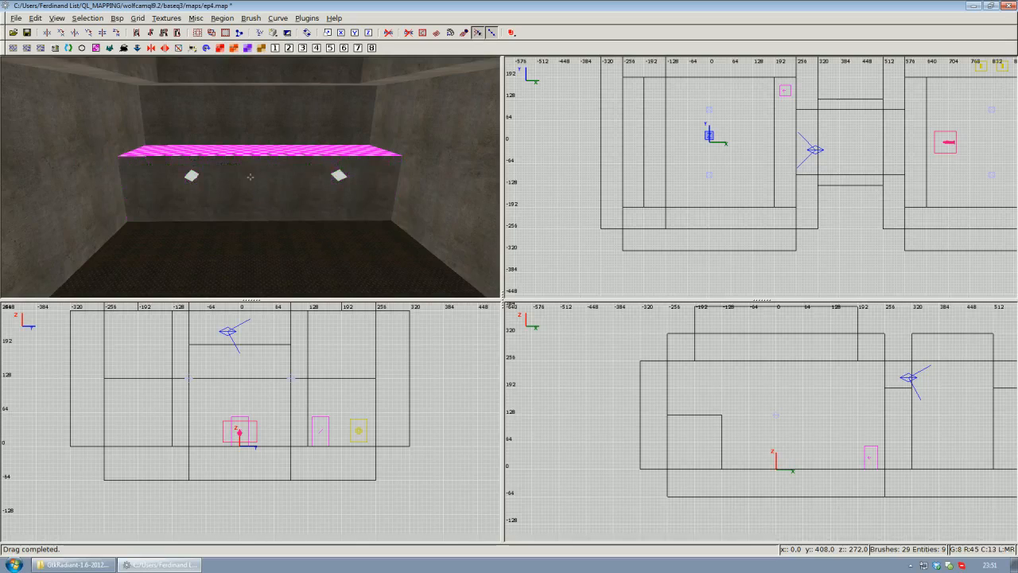
Load the base_floor textures and apply metalbridge06 to the top face of the ledge
key("Up")
key("Down")
right_click(251, 177)
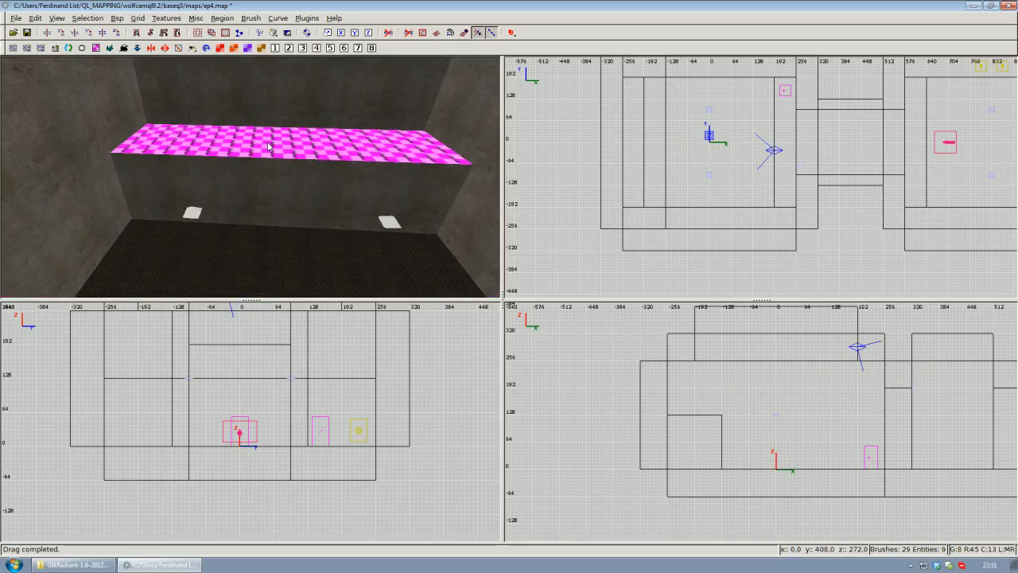
left_click(269, 147, "ctrl+shift")
right_click(268, 147)
key("Up")
key("Left")
right_click(250, 178)
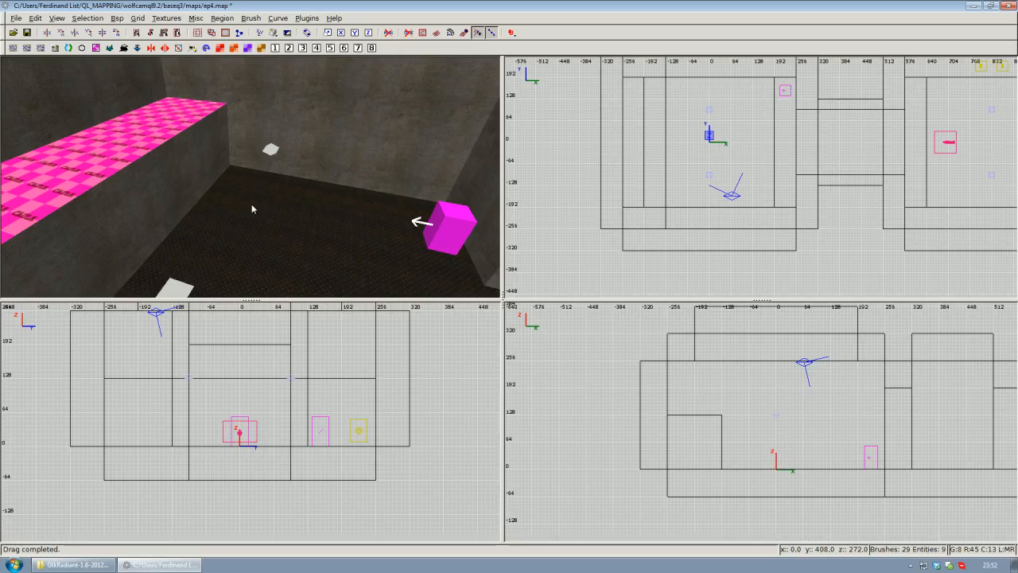
key("t")
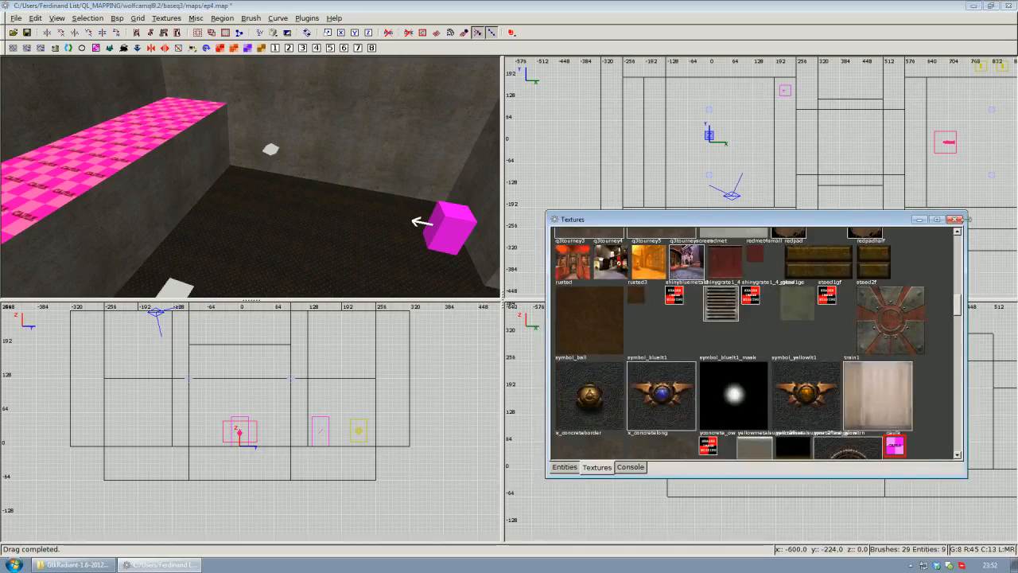
key("t")
left_click(167, 18)
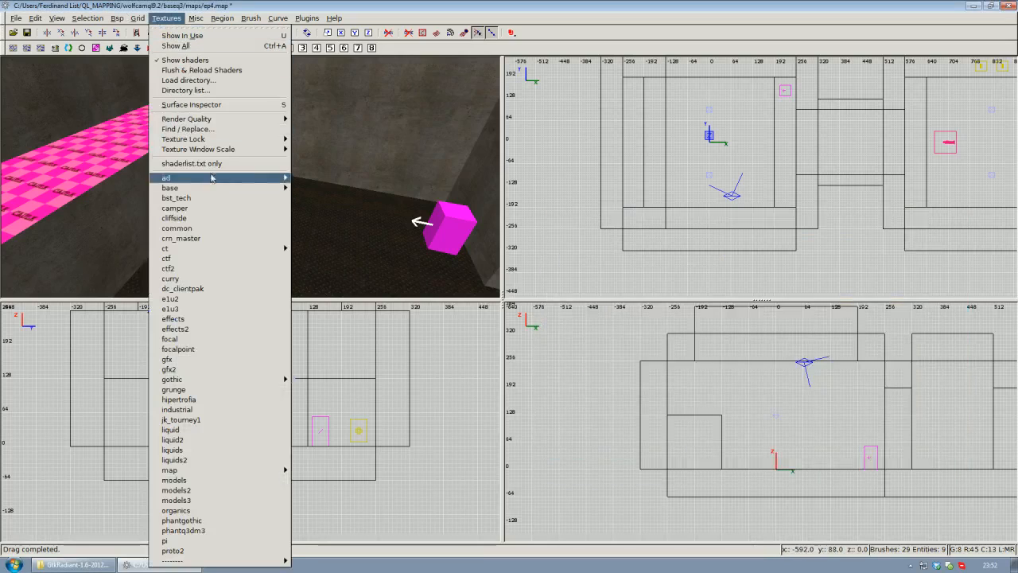
mouse_move(216, 189)
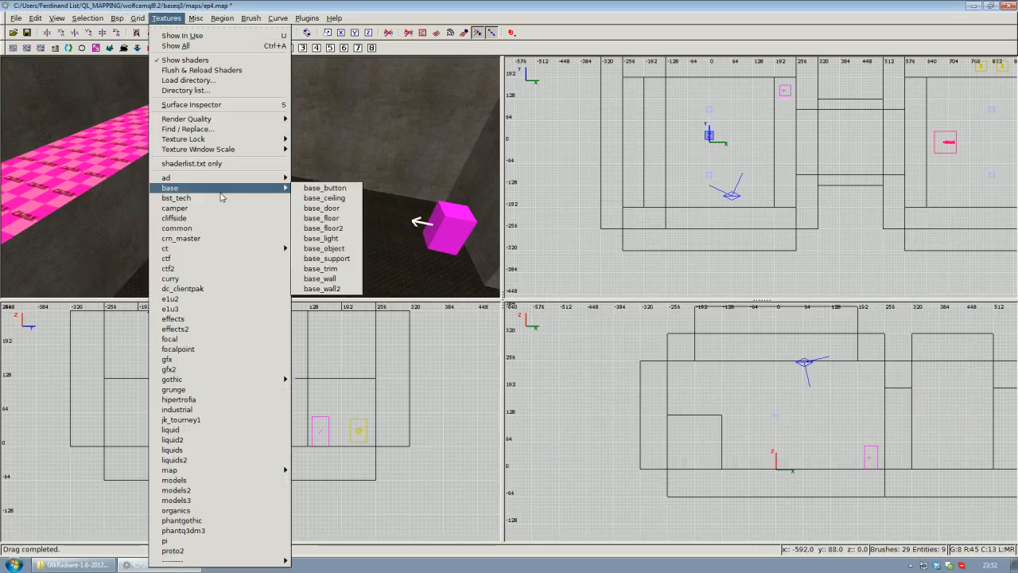
left_click(342, 220)
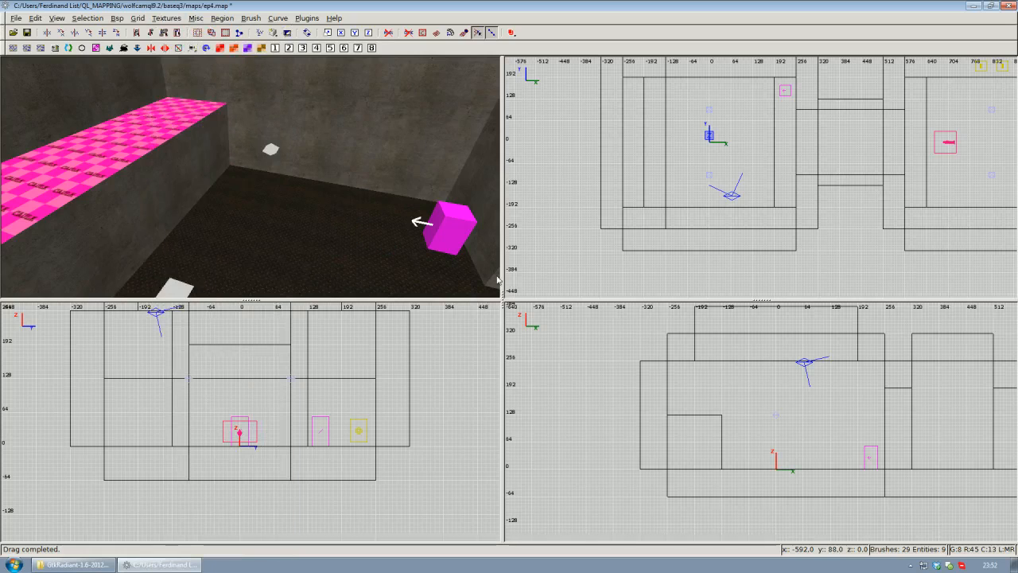
scroll(740, 358, "down", 2)
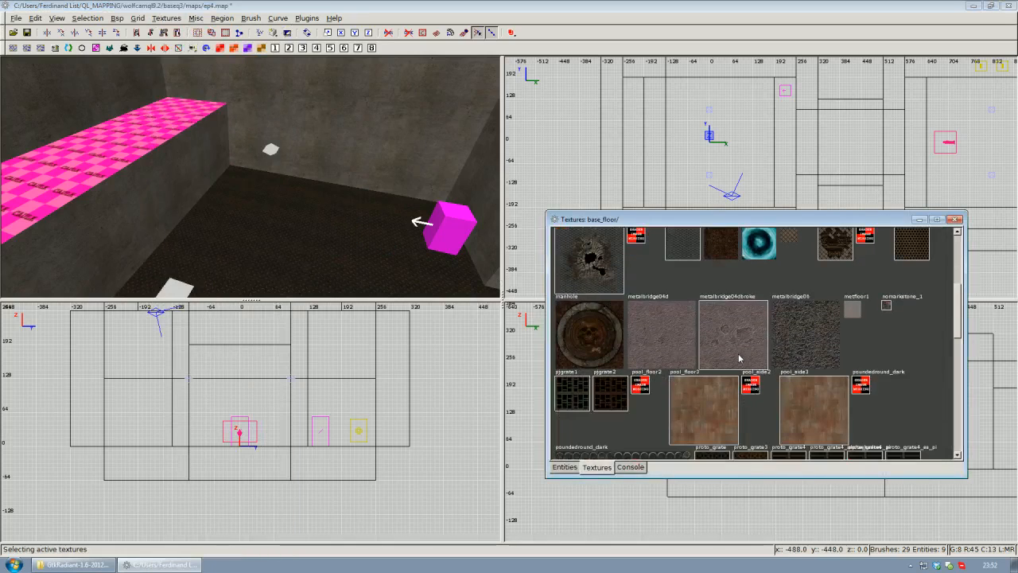
left_click(805, 331)
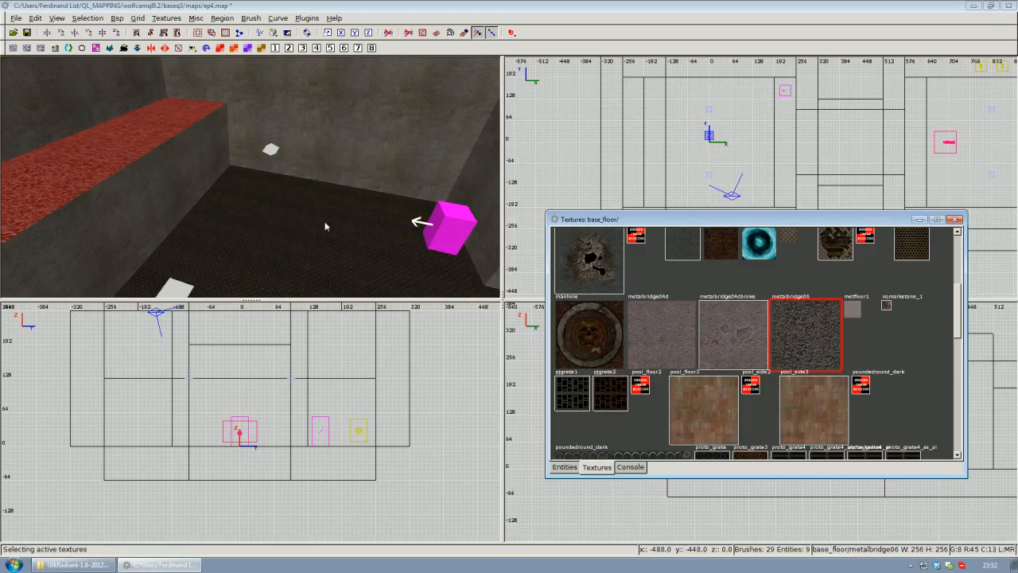
left_click(956, 221)
key("Escape")
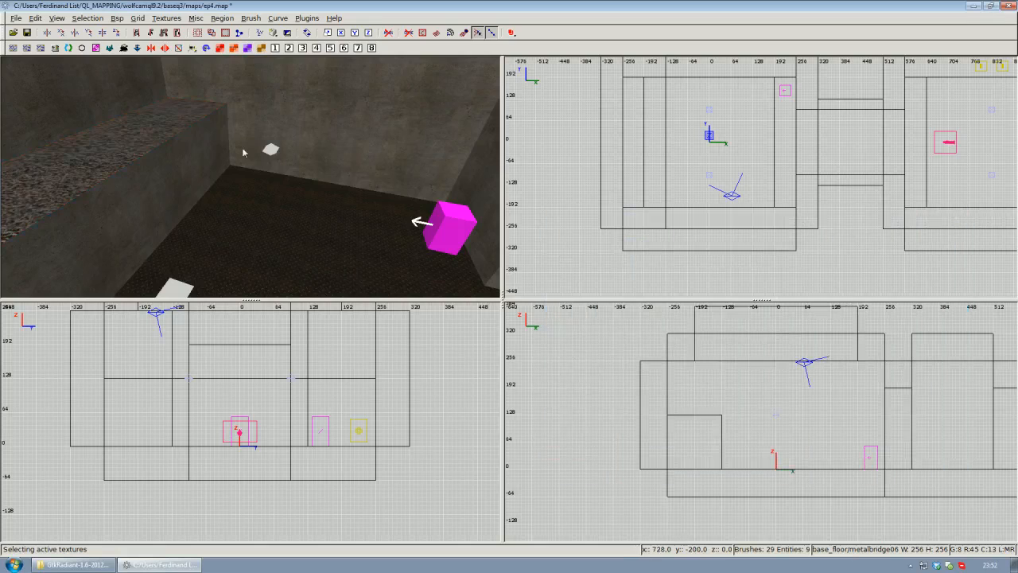
Inspect the textured ledge from the doorway side of the room at several angles
right_click(238, 155)
key("Up")
key("Down")
key("Up")
key("Down")
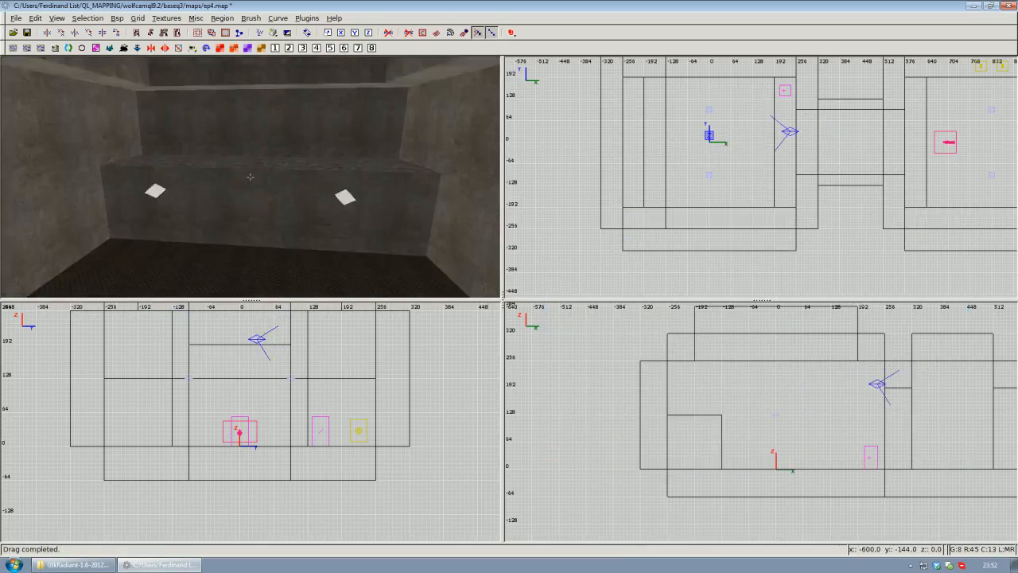
key("Up")
key("Down")
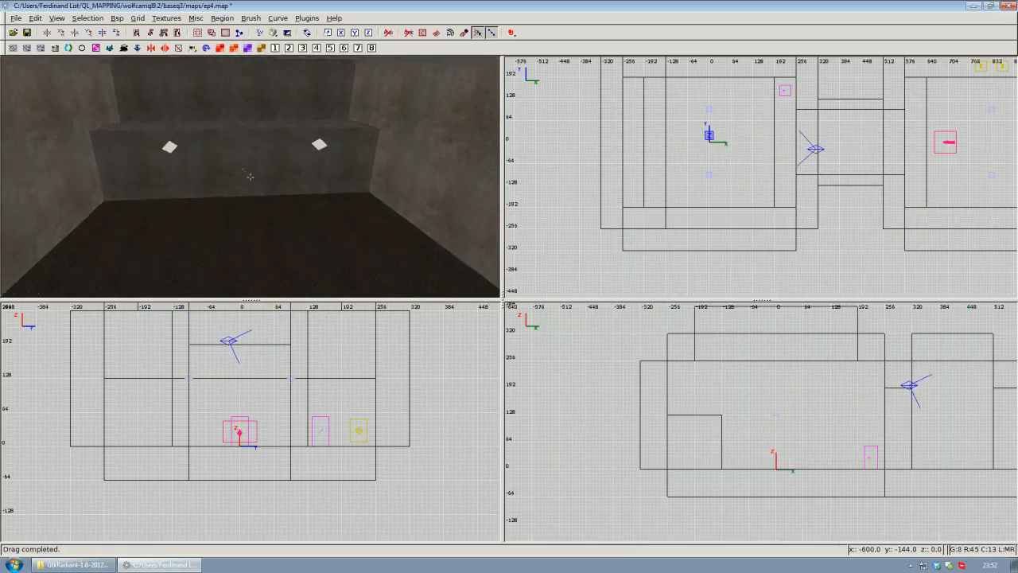
right_click(251, 182)
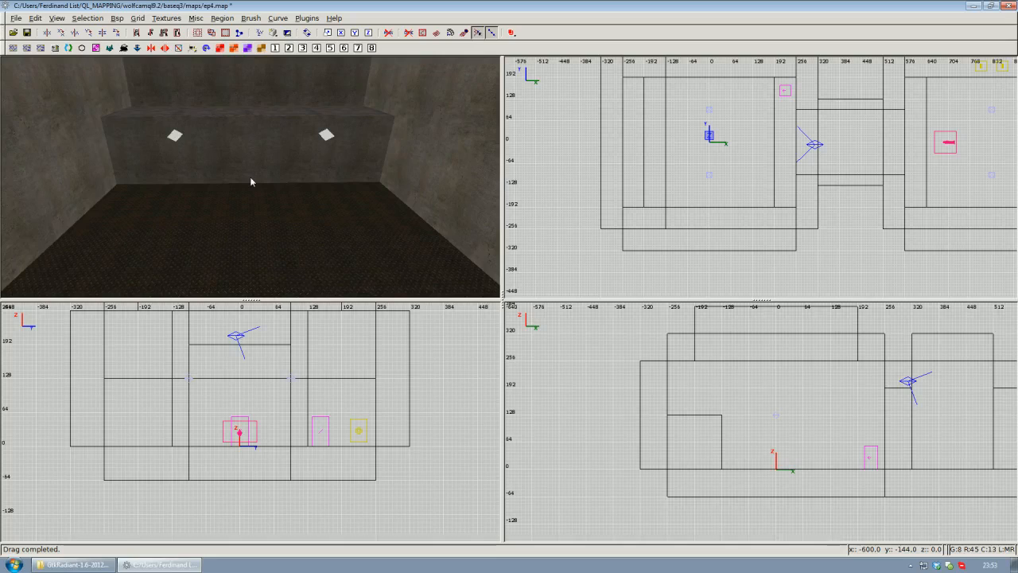
right_click(262, 174)
key("Up")
key("Down")
key("Down")
right_click(250, 177)
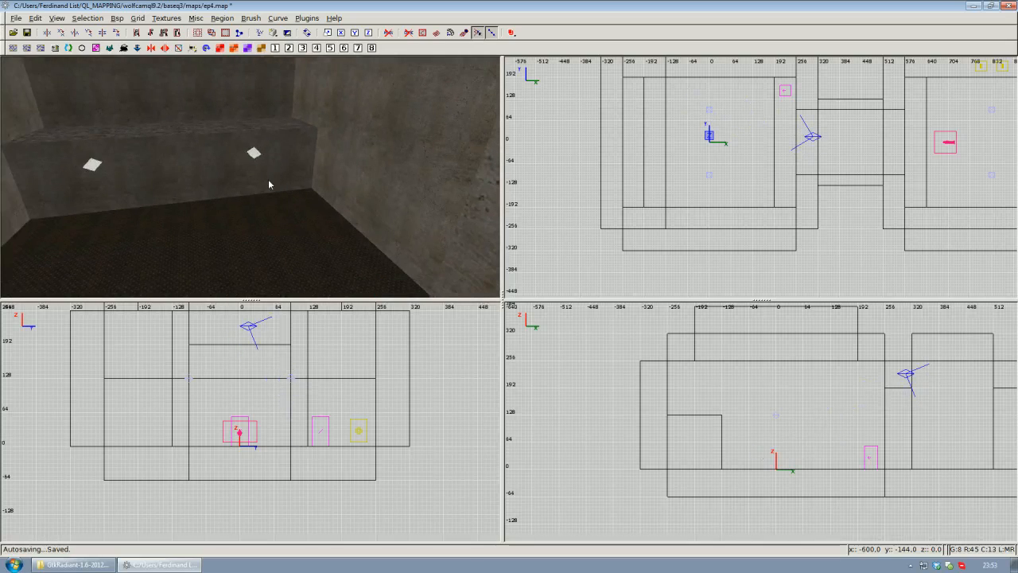
Draw a 64 by 64 unit block on the floor against the ledge and reduce its height to 8 units
left_click(268, 183, "shift")
scroll(629, 172, "up", 2)
scroll(669, 176, "up", 1)
mouse_move(669, 177)
right_mouse_down()
mouse_move(669, 200)
mouse_move(639, 161)
right_mouse_up()
scroll(669, 177, "down", 1)
scroll(665, 167, "up", 1)
key("Escape")
mouse_move(641, 174)
left_mouse_down()
mouse_move(646, 229)
mouse_move(695, 228)
left_mouse_up()
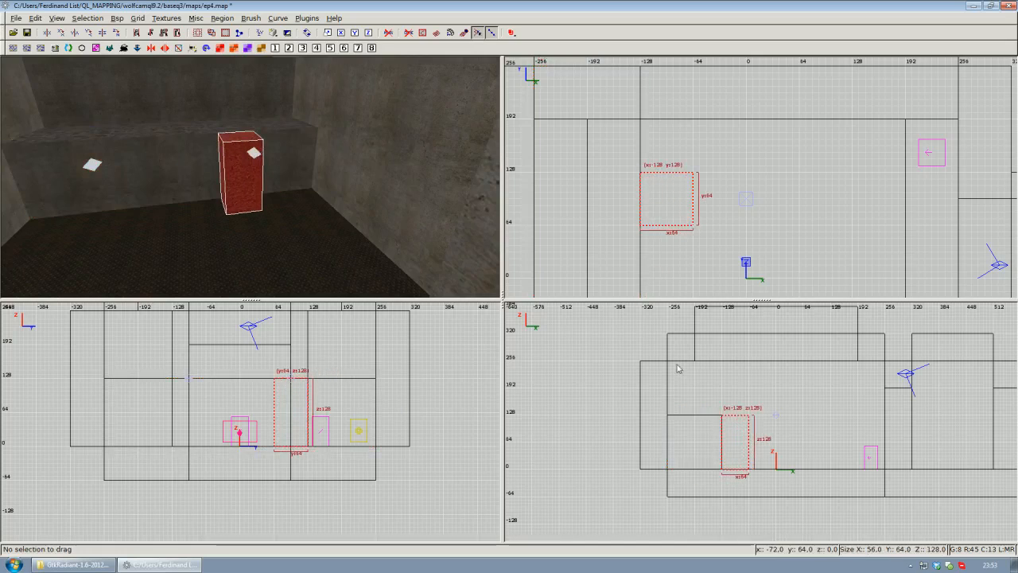
scroll(678, 368, "up", 4)
left_click_drag(682, 366, 682, 490)
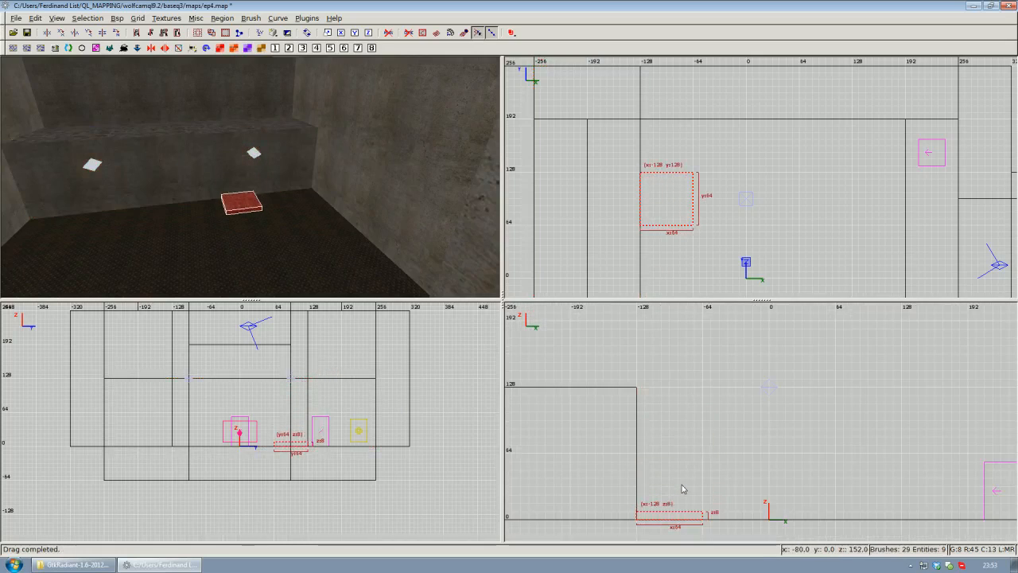
Enlarge the thin floor slab to 96 by 96 units, keeping one edge against the ledge
right_click_drag(649, 242, 637, 251)
scroll(658, 200, "up", 2)
scroll(658, 201, "down", 2)
right_click_drag(658, 210, 682, 199)
left_click_drag(681, 157, 682, 142)
right_click_drag(679, 243, 680, 209)
left_click_drag(679, 228, 676, 242)
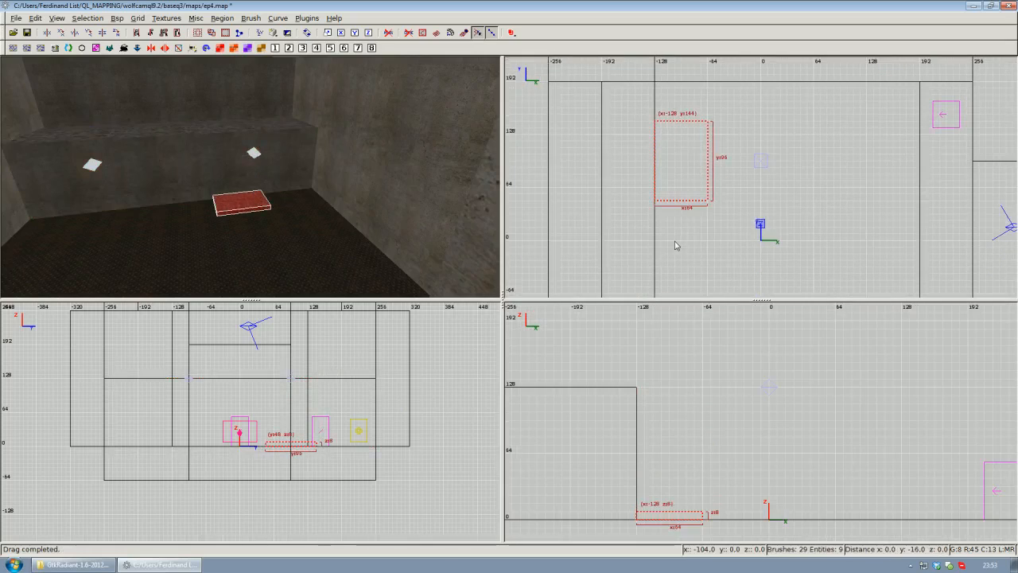
right_click_drag(675, 245, 671, 261)
left_click_drag(726, 183, 746, 181)
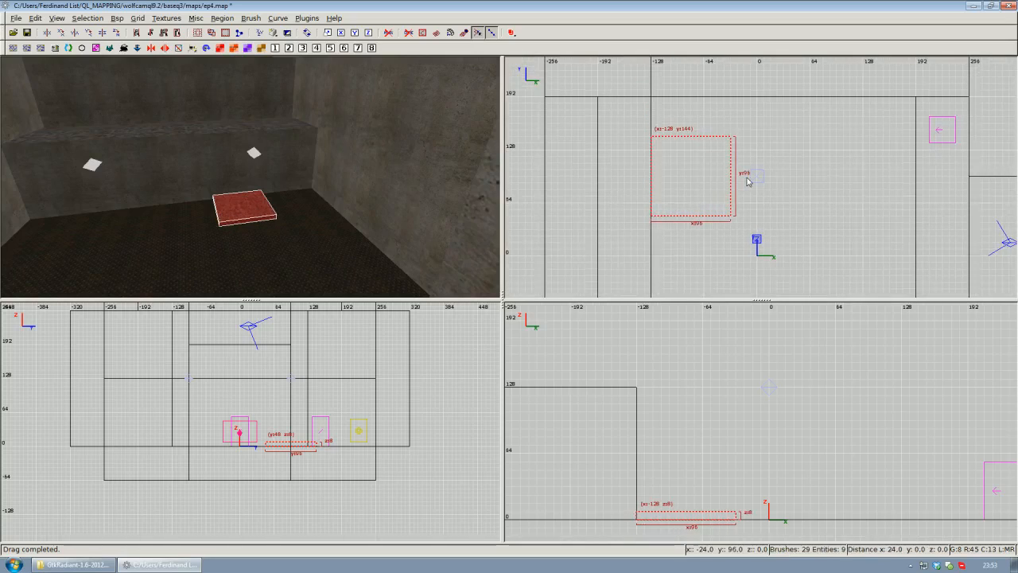
Move the floor slab 16 units along the ledge so its origin is at Y 160
right_click(318, 177)
scroll(251, 178, "up", 1)
right_click(250, 177)
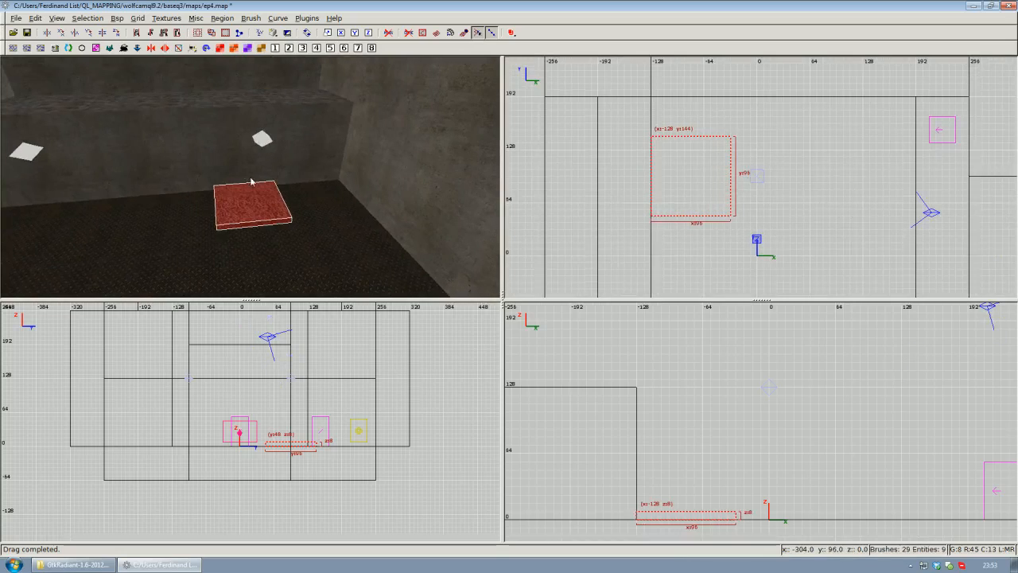
left_click_drag(659, 191, 660, 180)
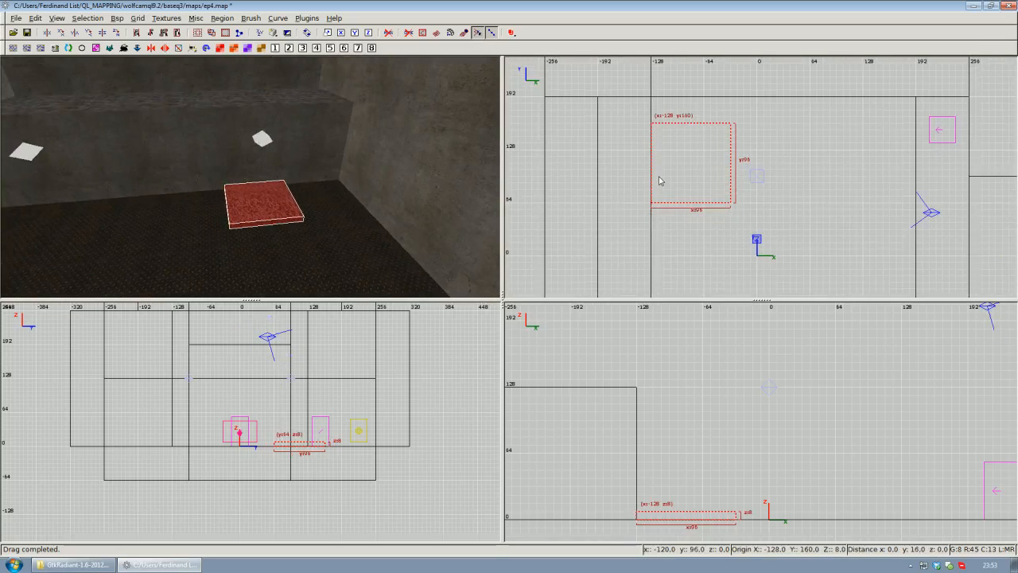
Convert the selected floor slab into a detail brush
right_click(350, 167)
scroll(250, 177, "up", 1)
scroll(251, 177, "down", 2)
right_click(251, 178)
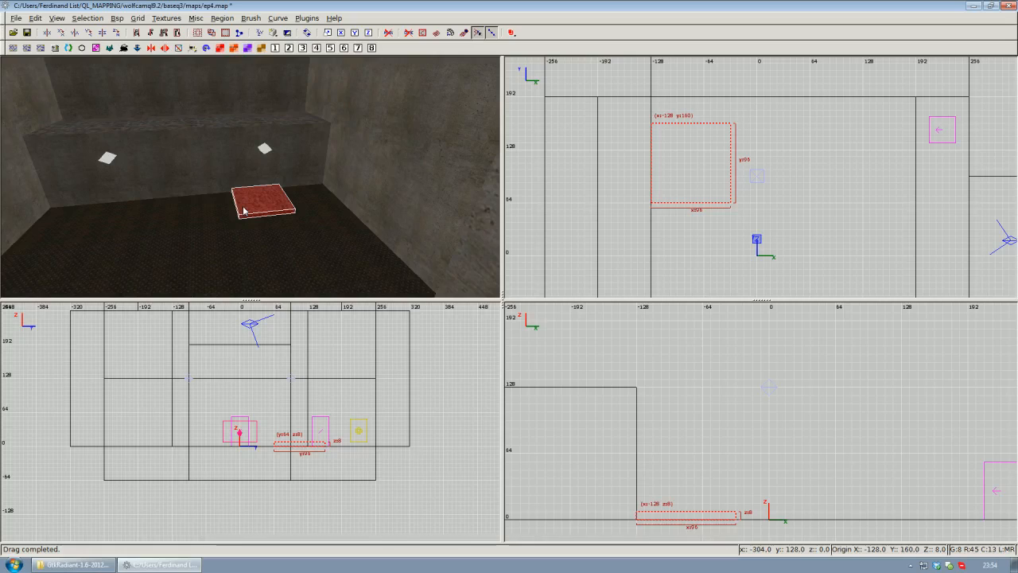
key("BackSpace")
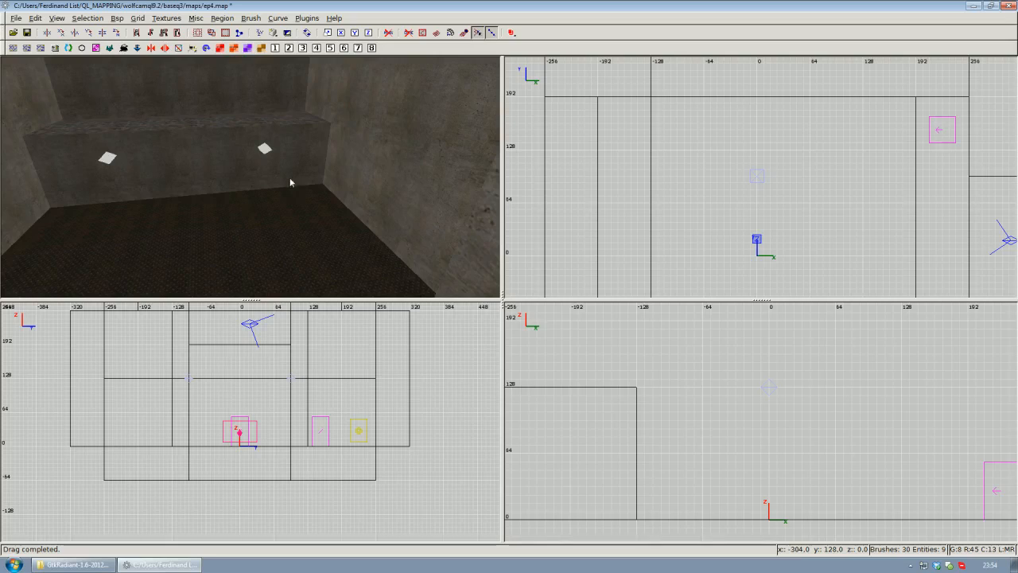
Turn off the Details filter to bring the detail brushes back into view
left_click(58, 19)
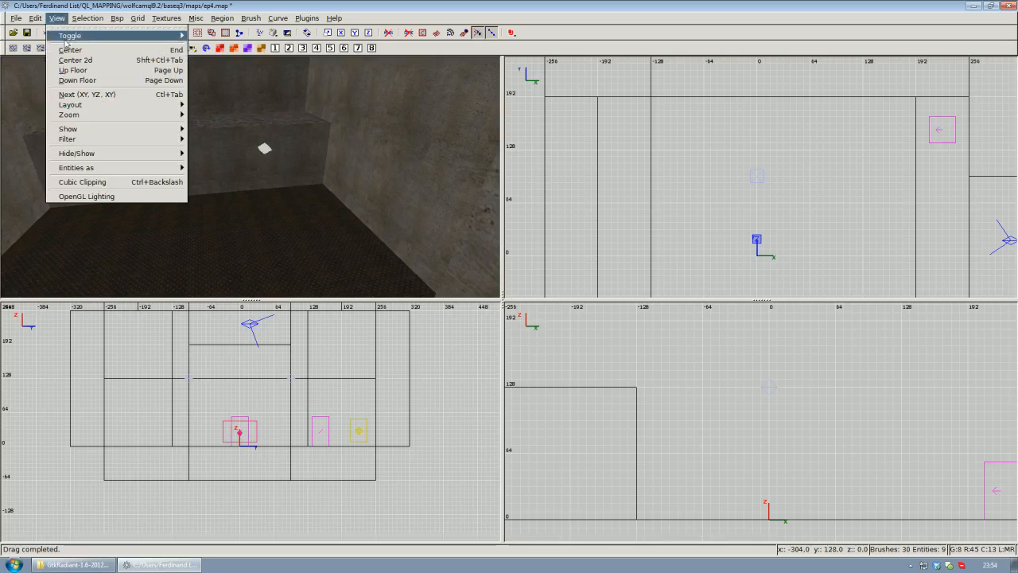
mouse_move(179, 140)
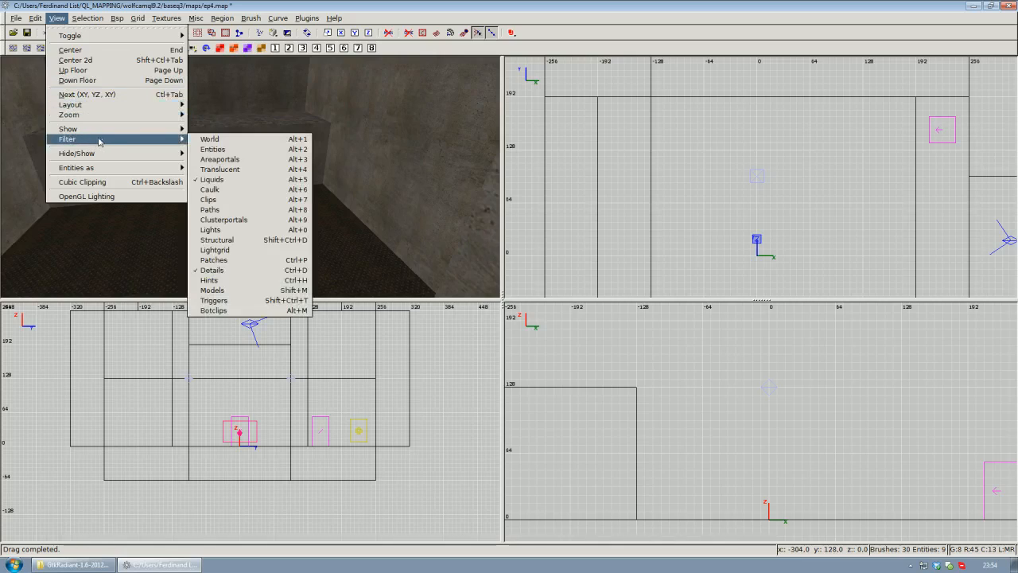
mouse_move(128, 139)
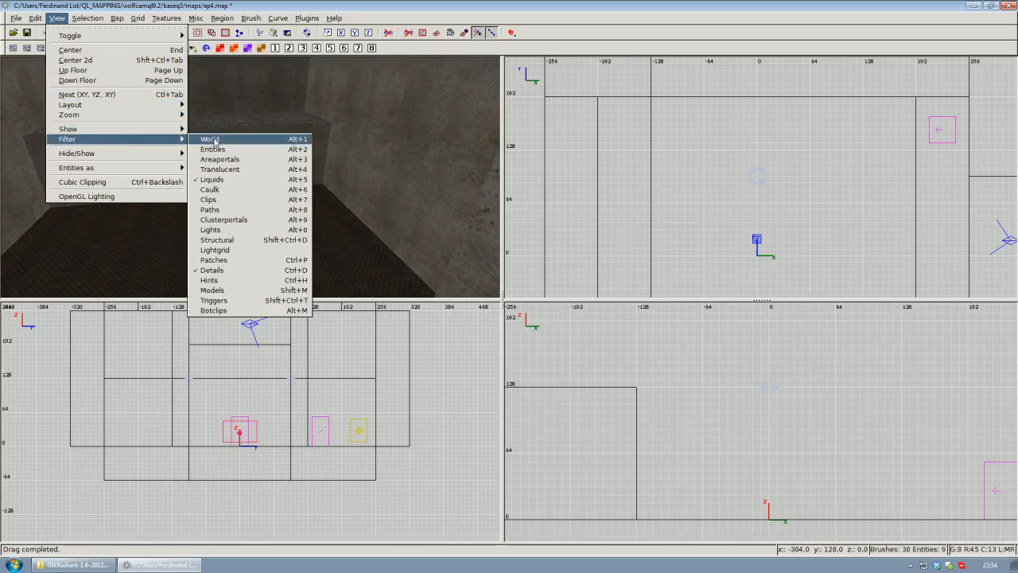
left_click(244, 271)
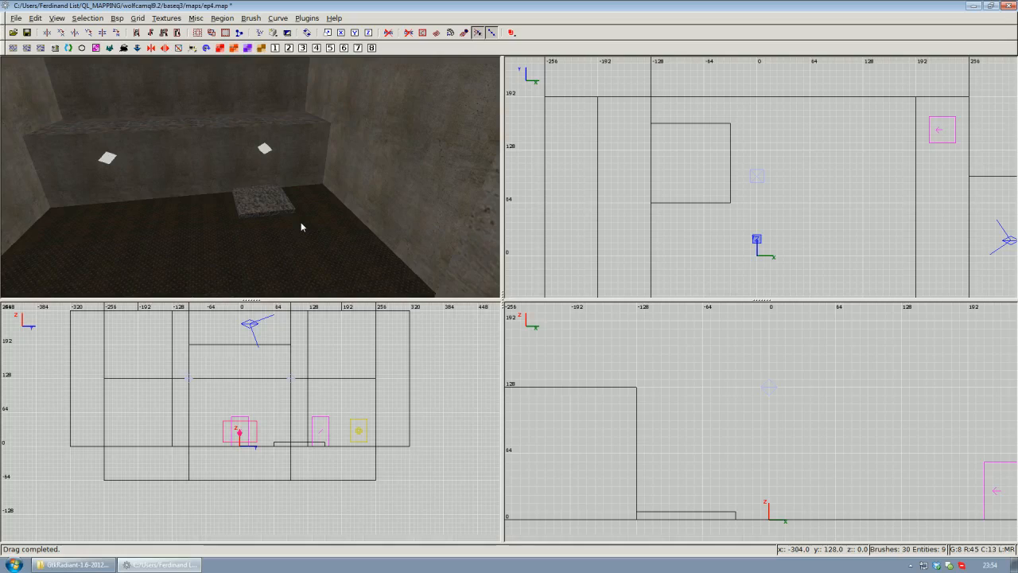
Toggle the Details filter repeatedly to compare the room with and without its detail brushes, ending with them shown
key("ctrl+z")
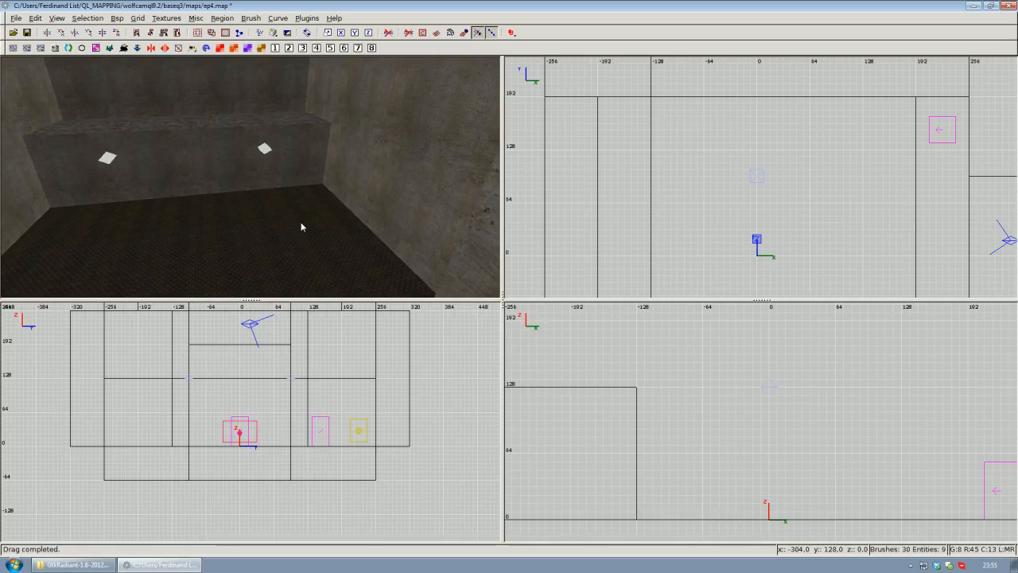
key("ctrl+y")
key("ctrl+z")
key("ctrl+y")
key("ctrl+z")
key("ctrl+y")
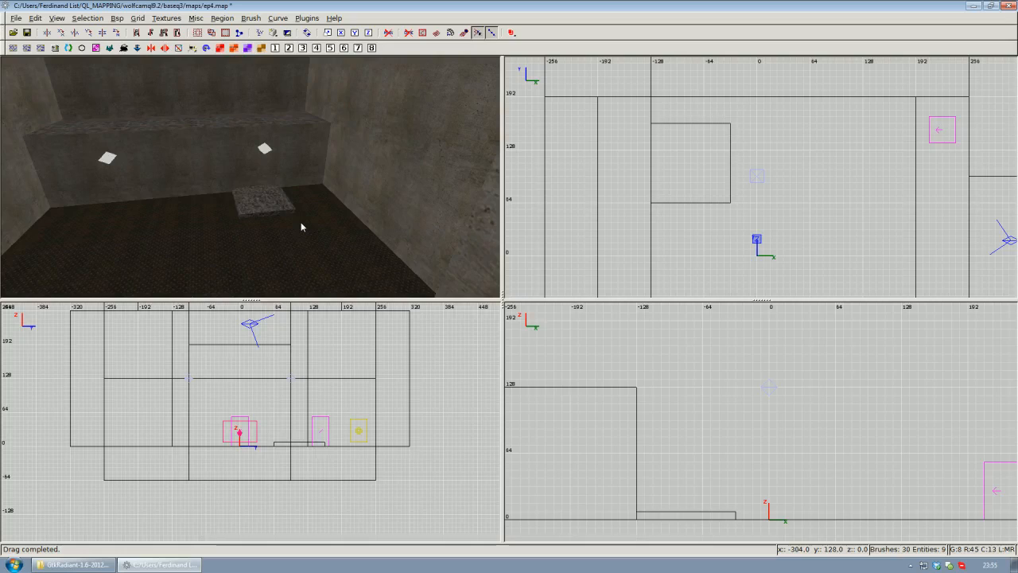
Select the raised ledge brush to identify it as a detail brush, and clear the selection
right_click(302, 226)
scroll(261, 197, "up", 1)
right_click(262, 197)
left_click(275, 201, "shift")
key("Escape")
left_click(244, 165, "shift")
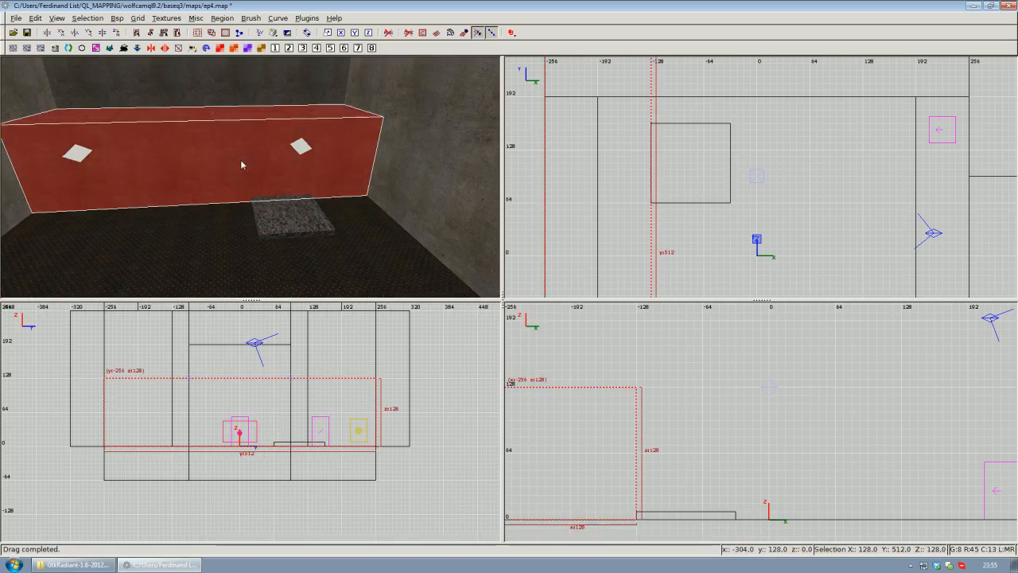
key("Escape")
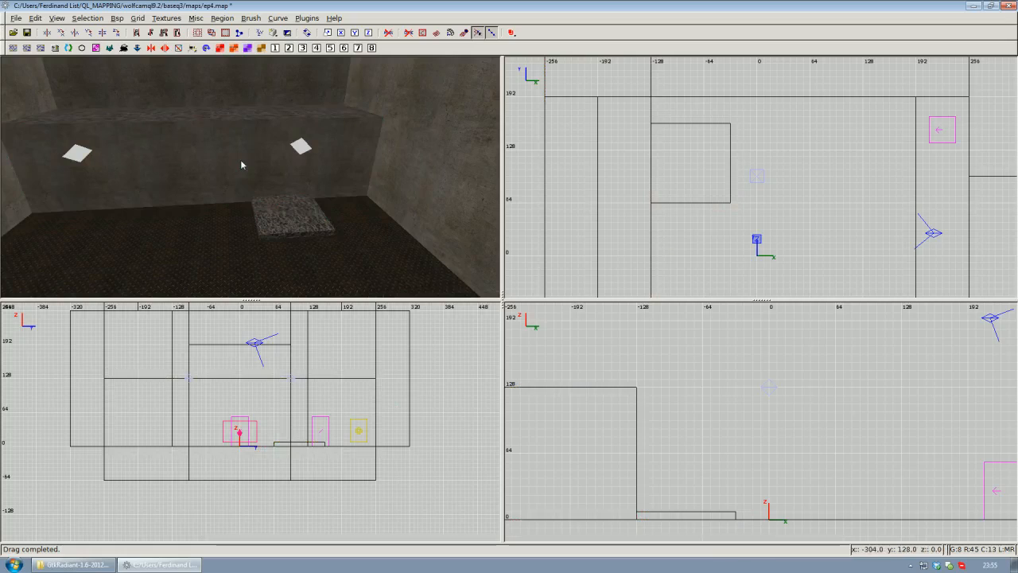
Hide and show the ledge and floor slab with the Details filter while viewing the room from farther back
key("ctrl+d")
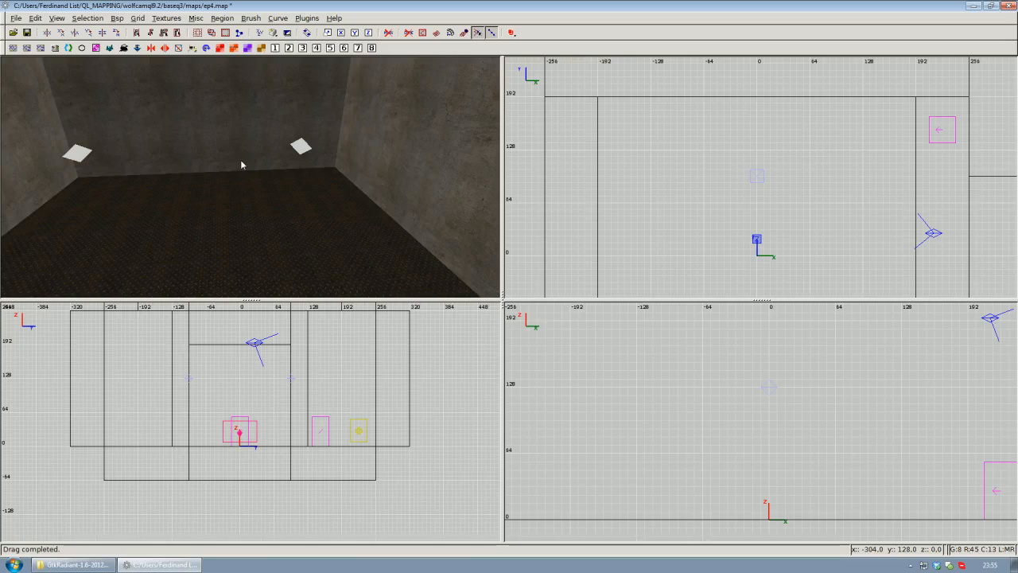
key("ctrl+d")
right_click(246, 163)
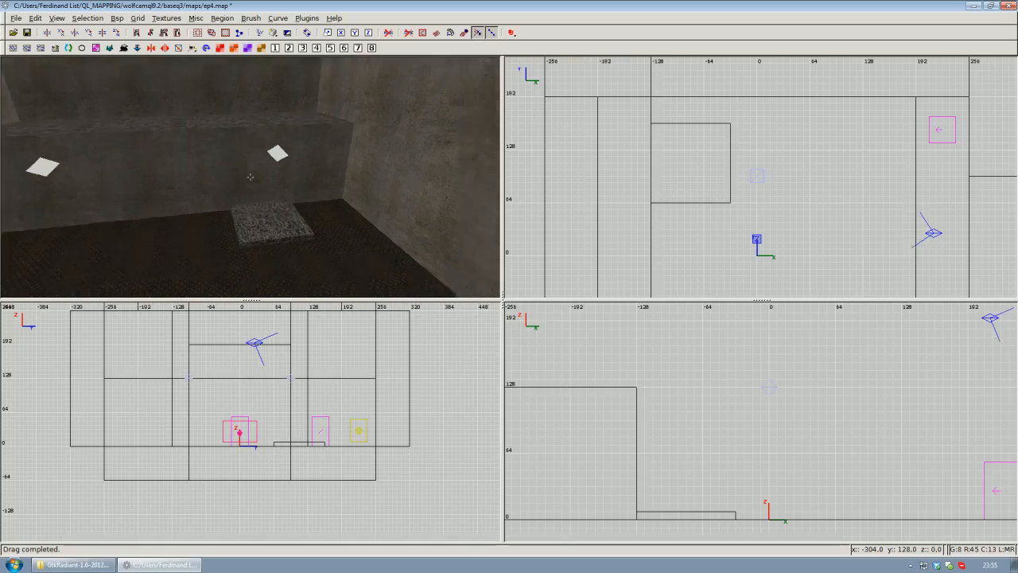
scroll(251, 177, "down", 3)
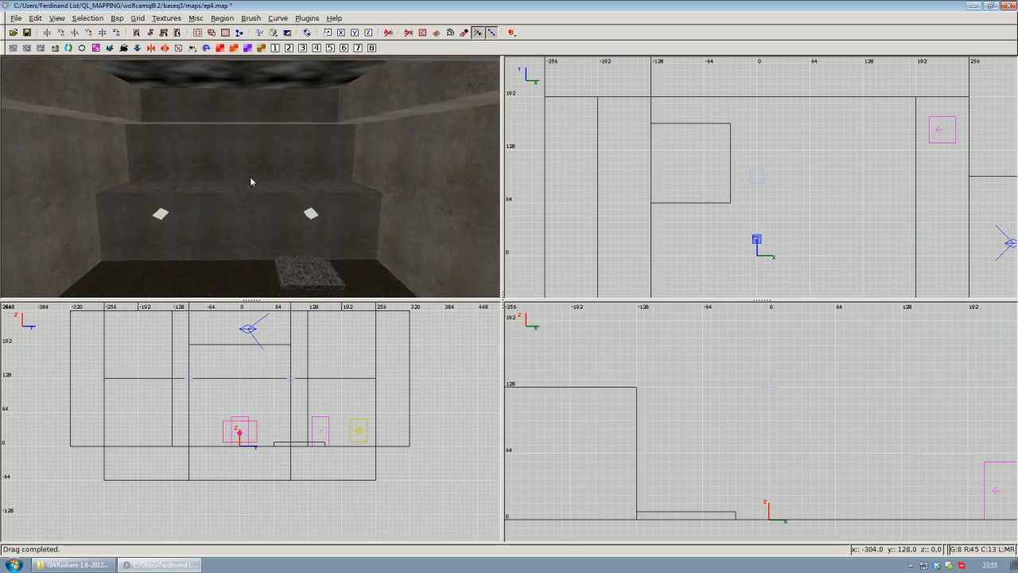
right_click(348, 154)
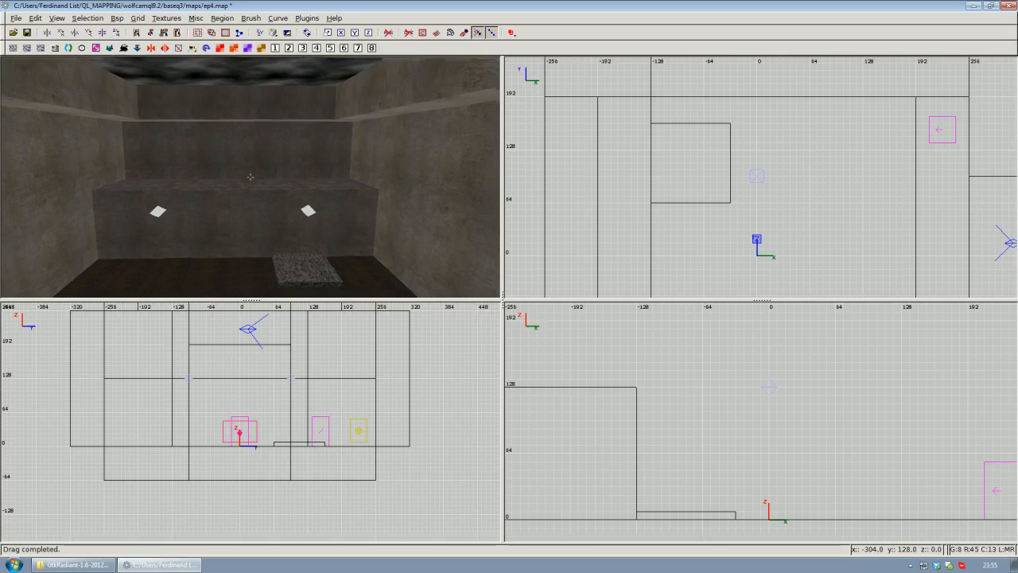
right_click(254, 223)
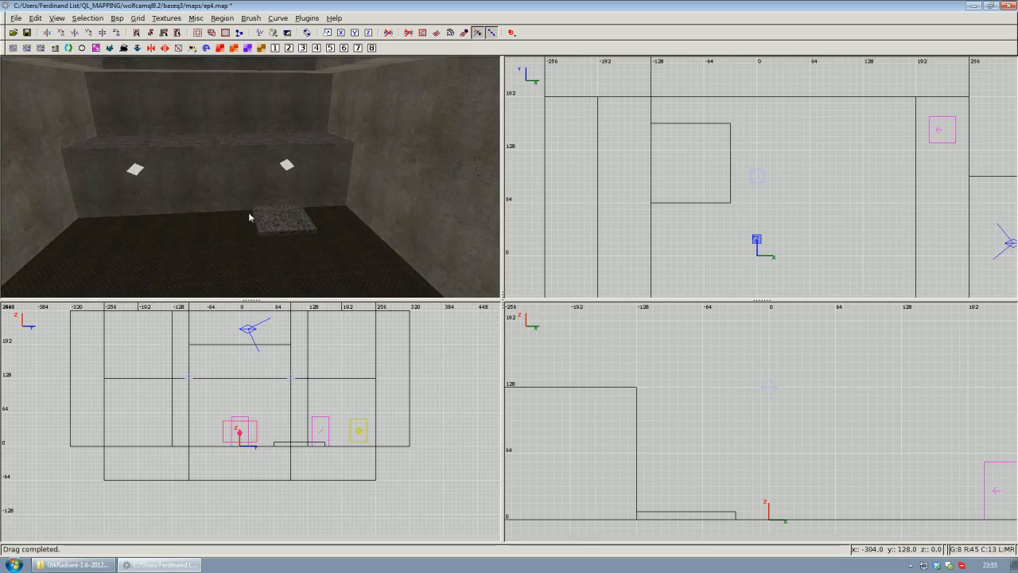
key("ctrl+d")
key("ctrl+d")
Examine the floor slab from close up and from across the room
right_click(295, 207)
scroll(251, 177, "up", 3)
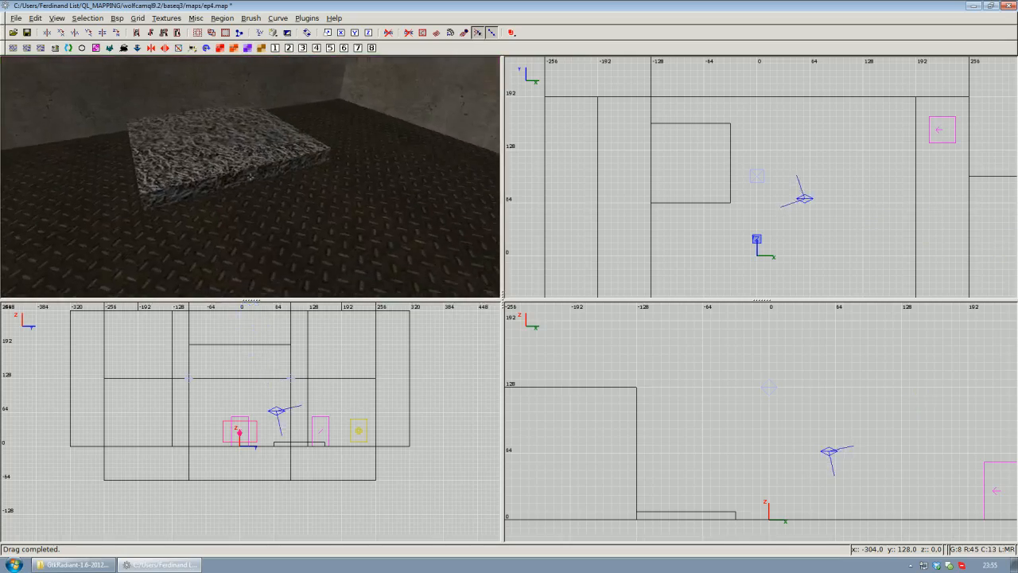
scroll(251, 177, "down", 1)
right_click(250, 180)
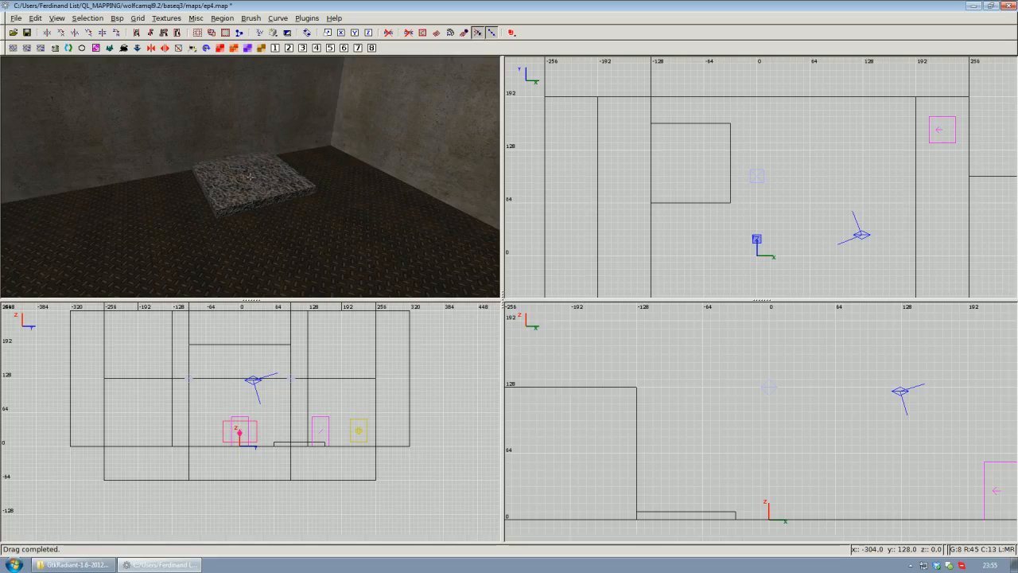
scroll(250, 176, "down", 1)
right_click(251, 177)
right_click(269, 163)
scroll(251, 177, "down", 1)
right_click(251, 177)
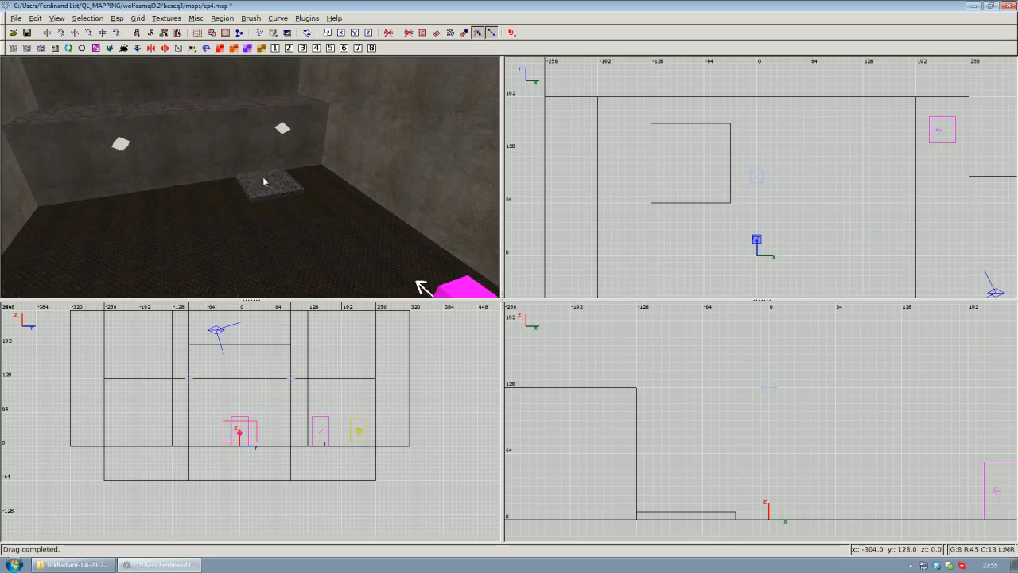
Apply caulk to every face of the floor slab and save the map
left_click(266, 184, "shift")
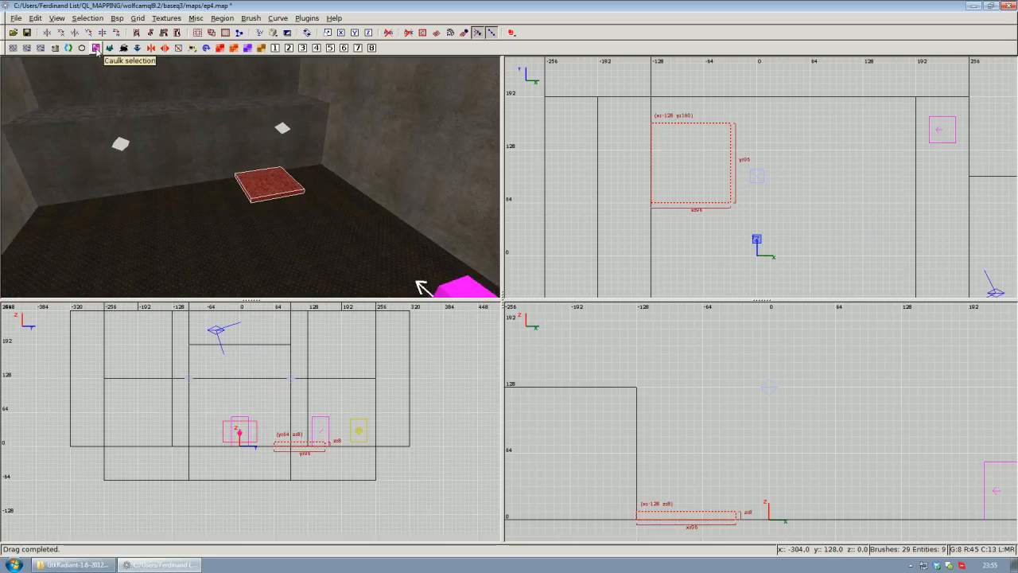
left_click(97, 51)
key("Escape")
key("ctrl+d")
key("ctrl+d")
key("ctrl+s")
Apply the base_floor texture achtung_clang to the exposed side faces of the caulked floor slab
right_click(269, 173)
key("Up")
key("Down")
right_click(251, 182)
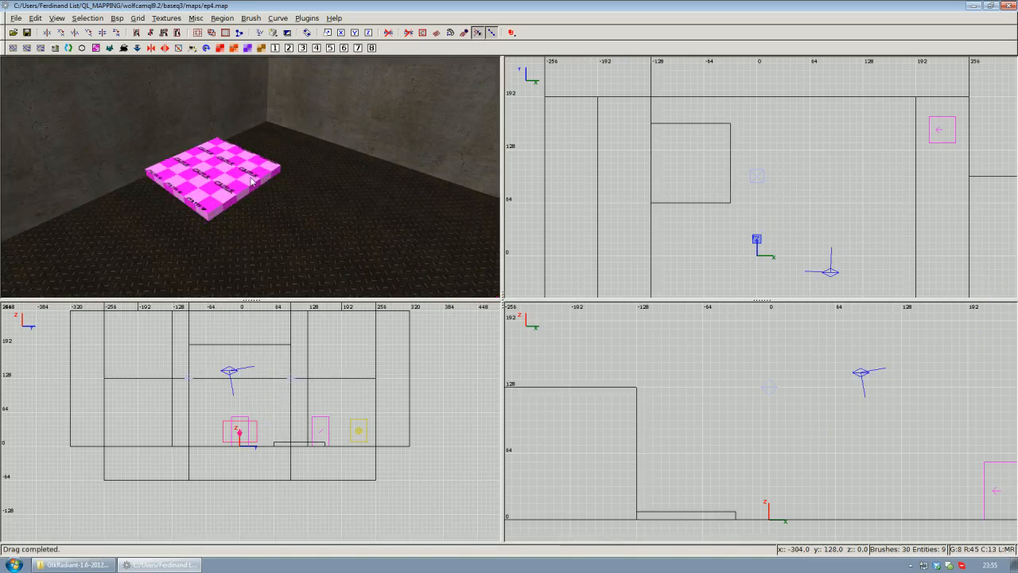
right_click(252, 181)
key("Down")
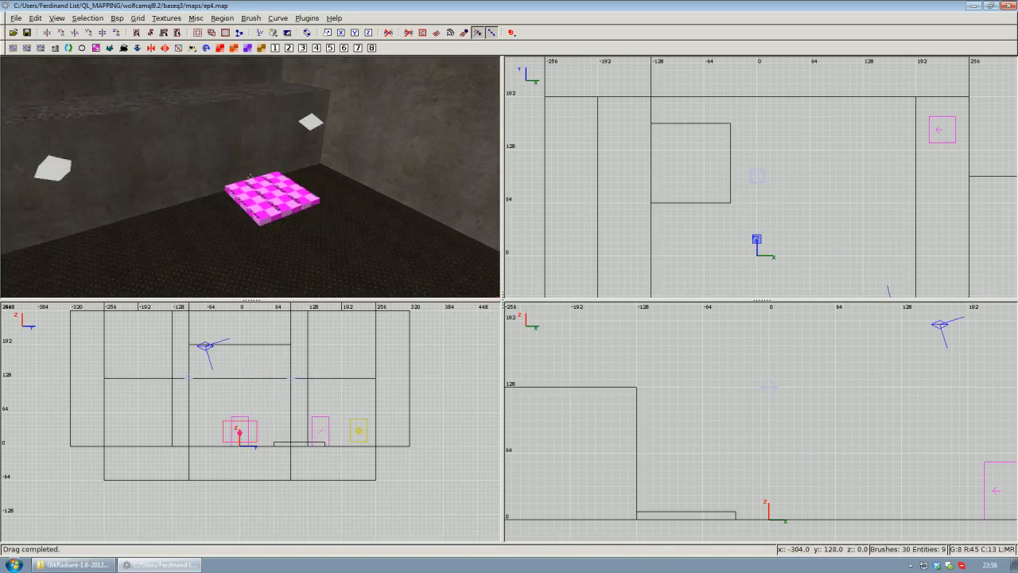
right_click(280, 226)
key("Up")
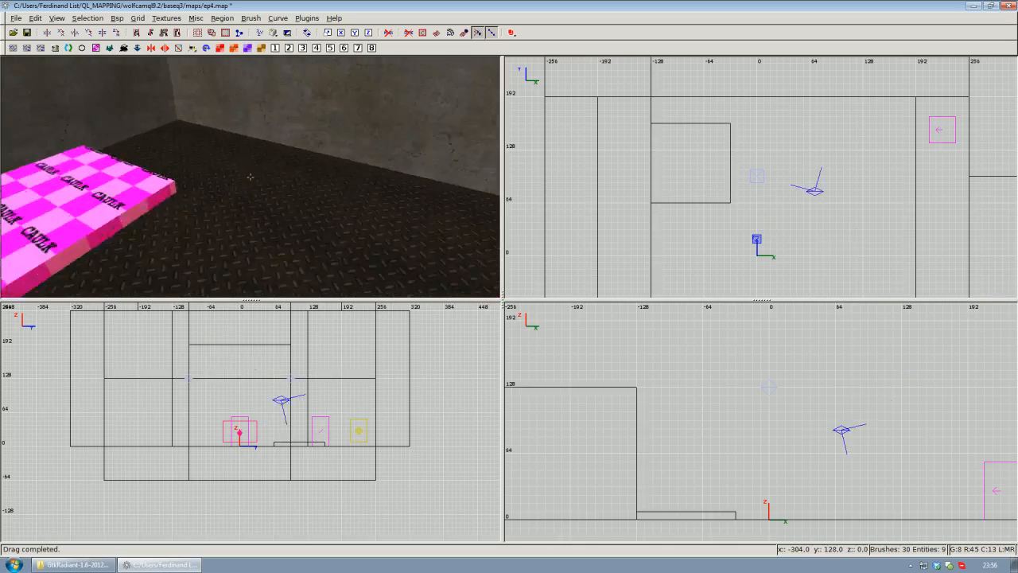
key("Down")
right_click(250, 176)
right_click(360, 259)
key("Up")
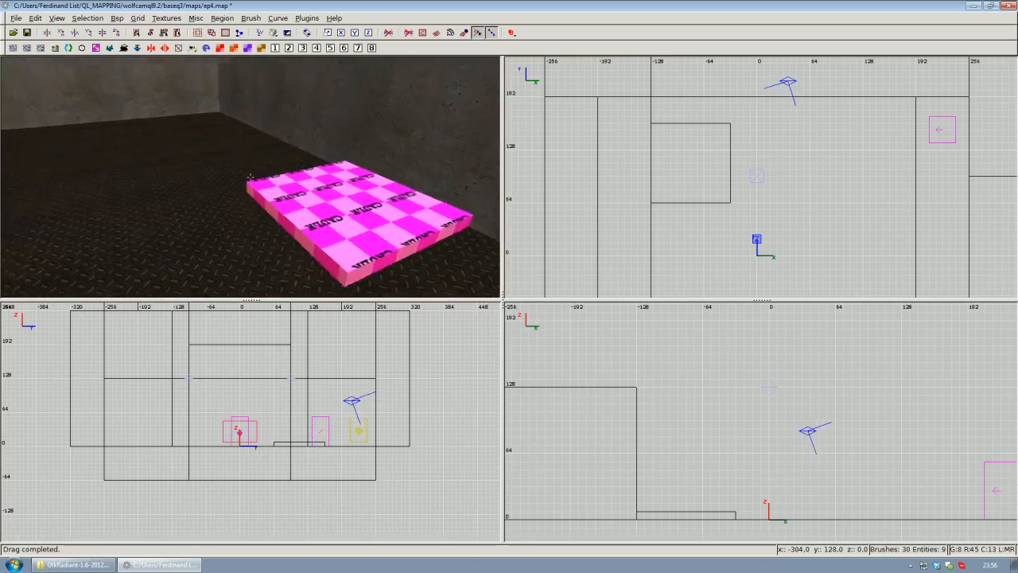
key("Left")
key("Down")
right_click(250, 176)
left_click(166, 20)
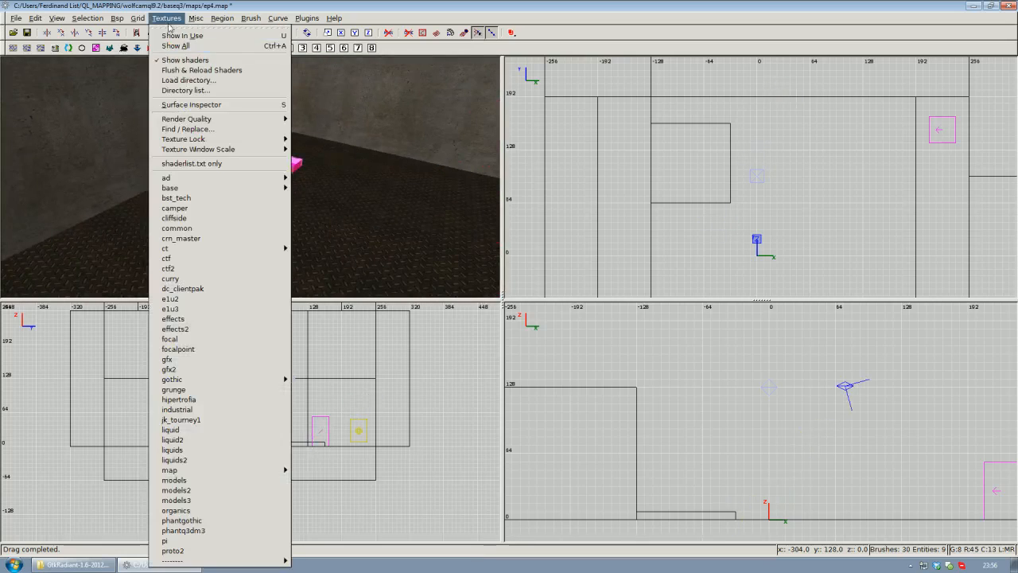
mouse_move(220, 189)
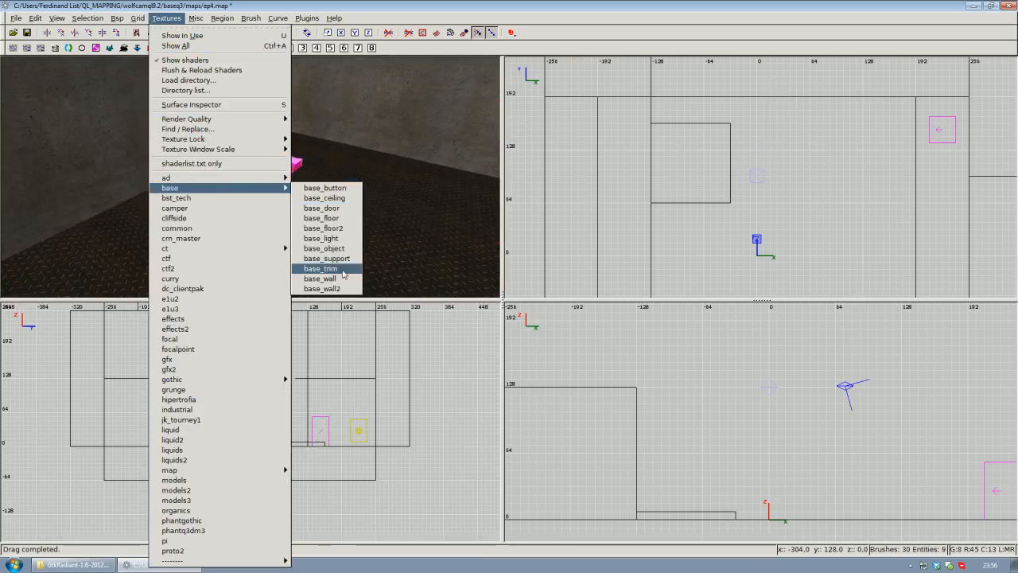
left_click(341, 220)
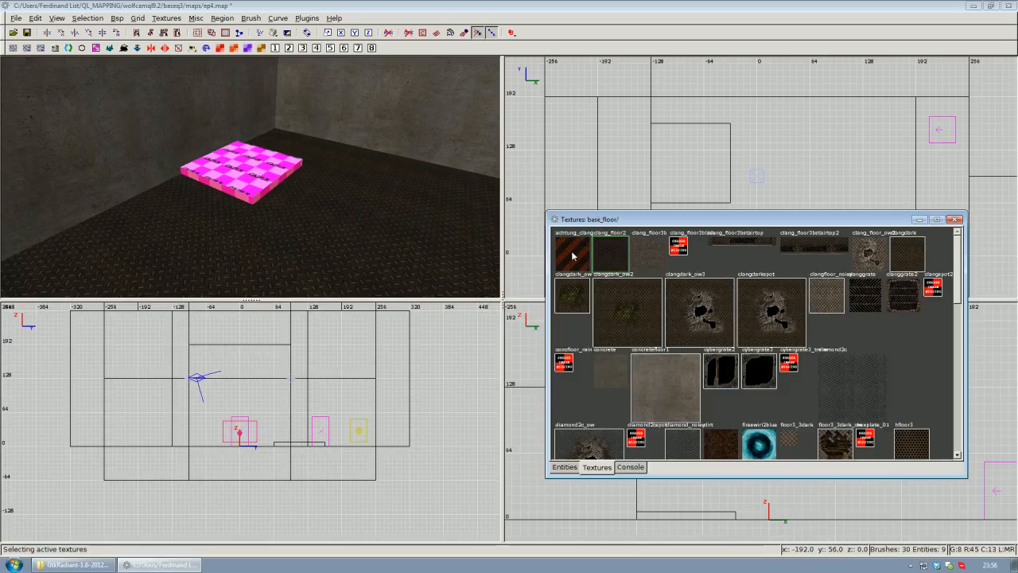
left_click(570, 253)
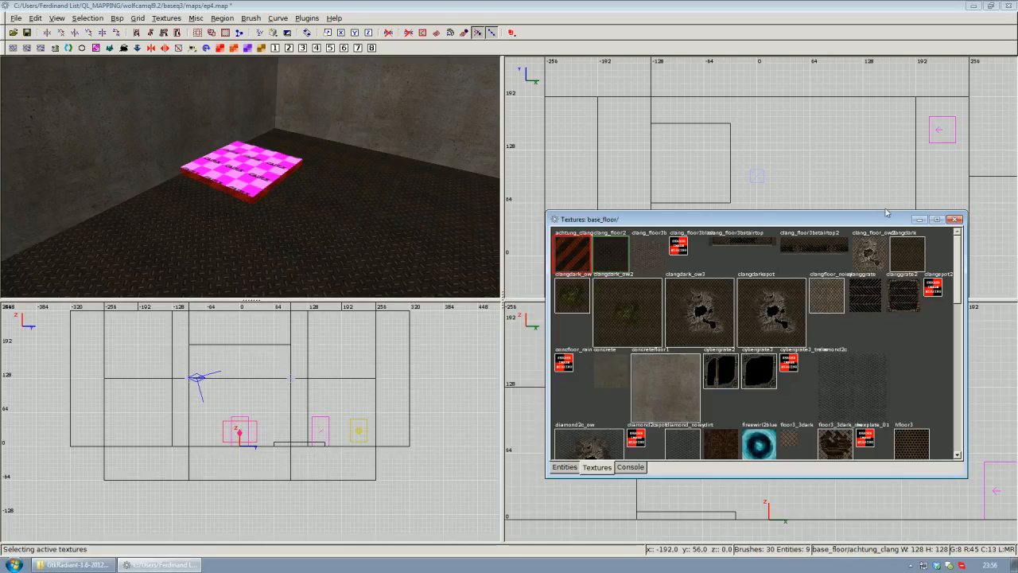
left_click(954, 221)
key("Escape")
Apply the sfx texture bounce_concrete to the top face of the floor slab
right_click(335, 105)
key("Up")
key("Down")
right_click(250, 184)
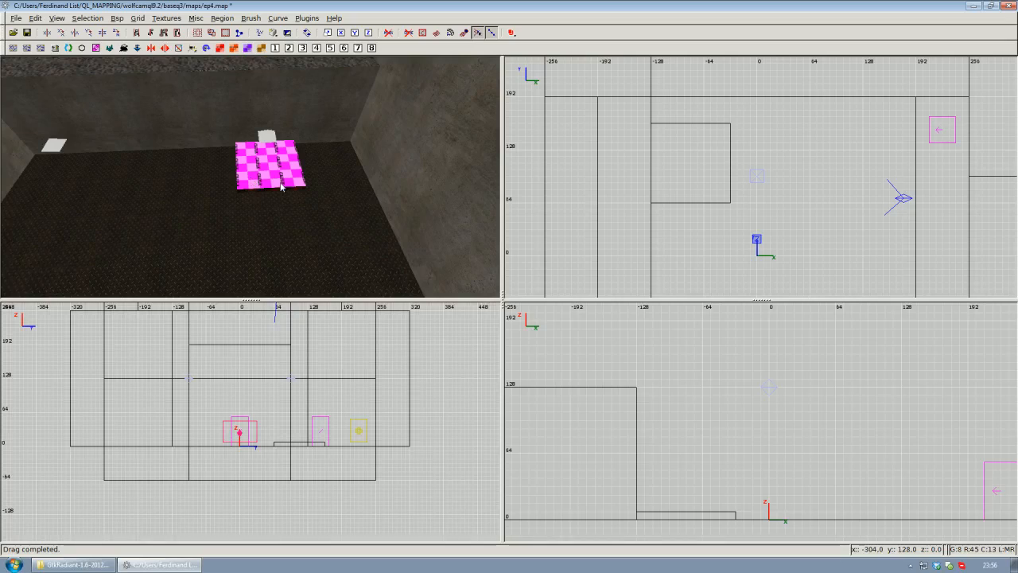
left_click(258, 170, "ctrl+shift")
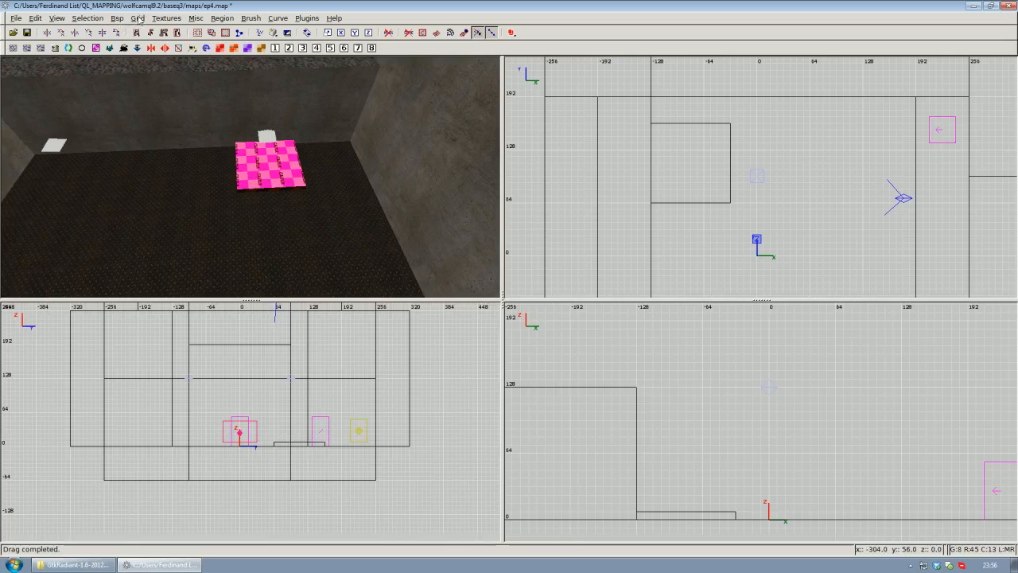
left_click(166, 18)
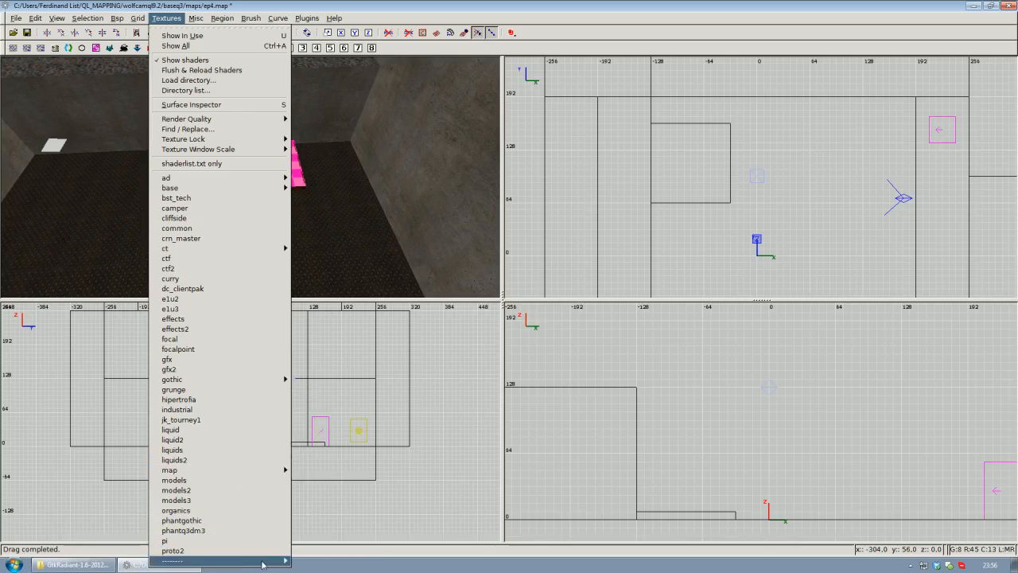
mouse_move(271, 561)
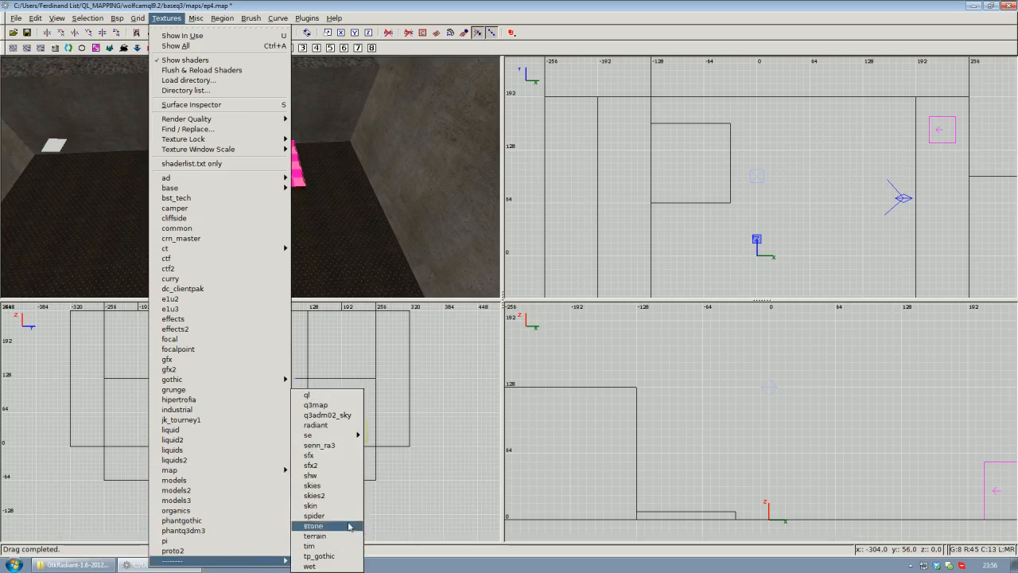
left_click(337, 457)
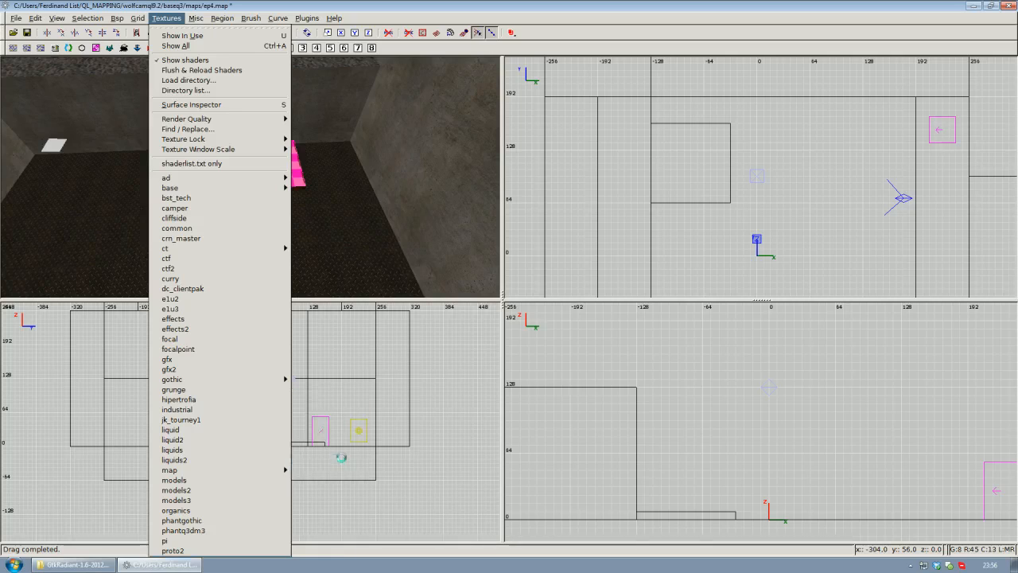
scroll(763, 361, "down", 2)
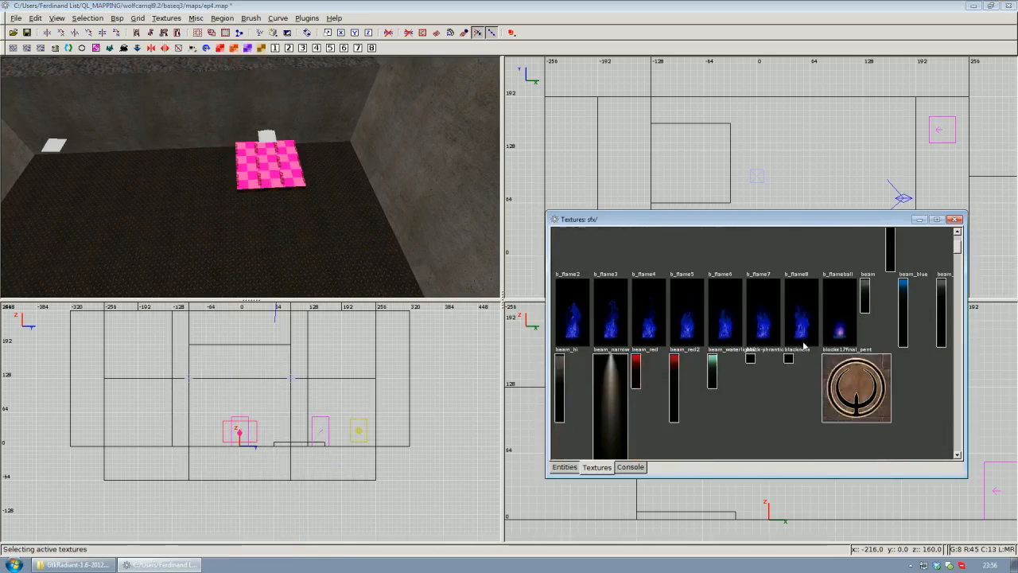
scroll(785, 323, "down", 3)
scroll(822, 384, "down", 4)
scroll(822, 384, "up", 3)
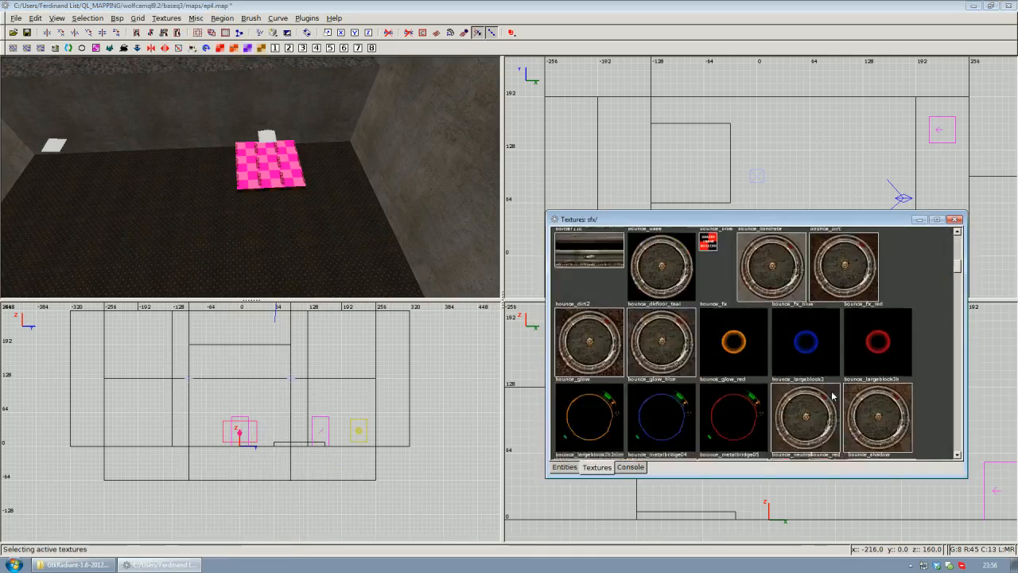
scroll(857, 377, "down", 1)
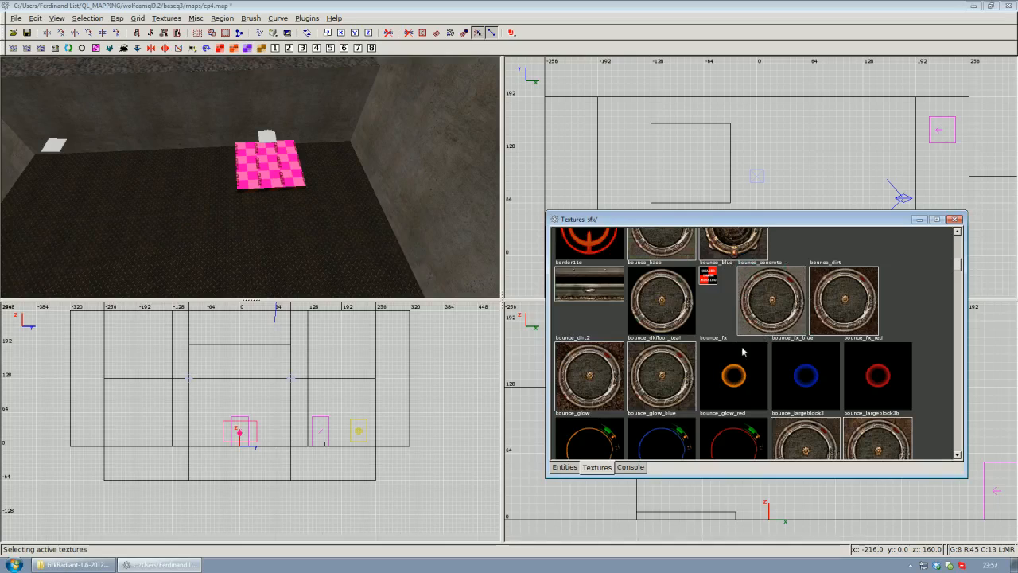
left_click(781, 315)
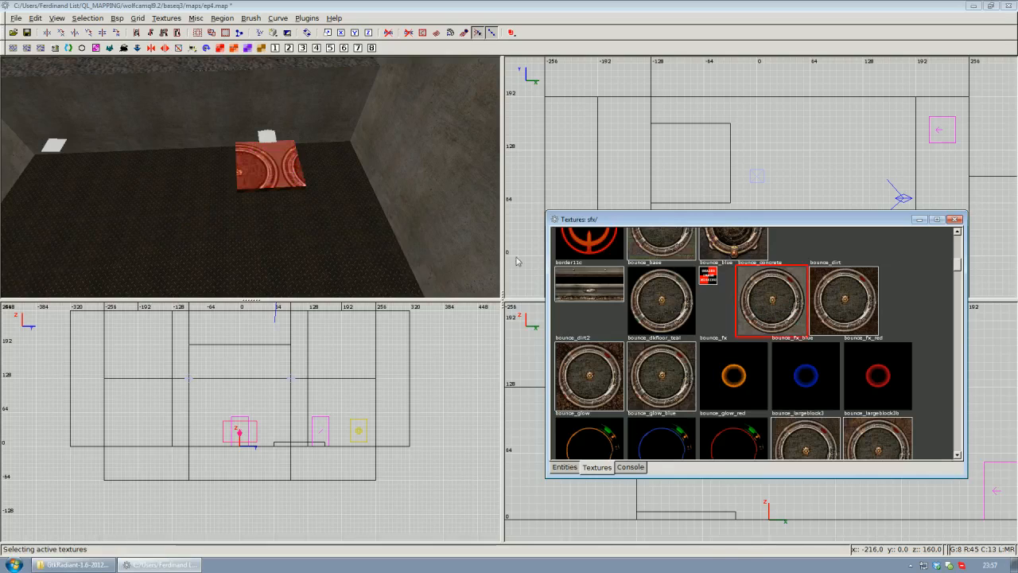
left_click(956, 218)
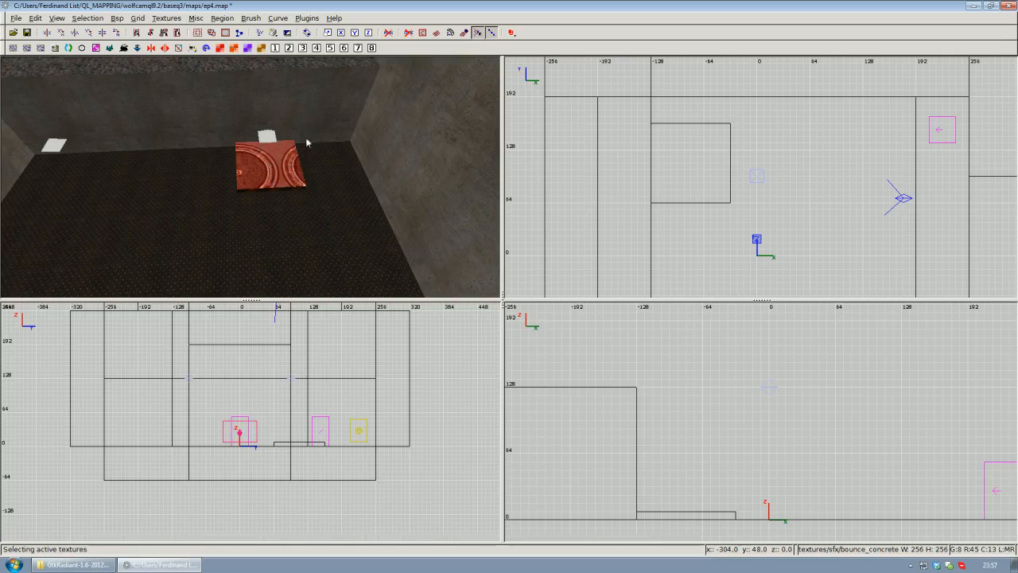
Fit the bounce_concrete texture to the slab's top face with width 1 and height 1
right_click_drag(286, 155, 250, 185)
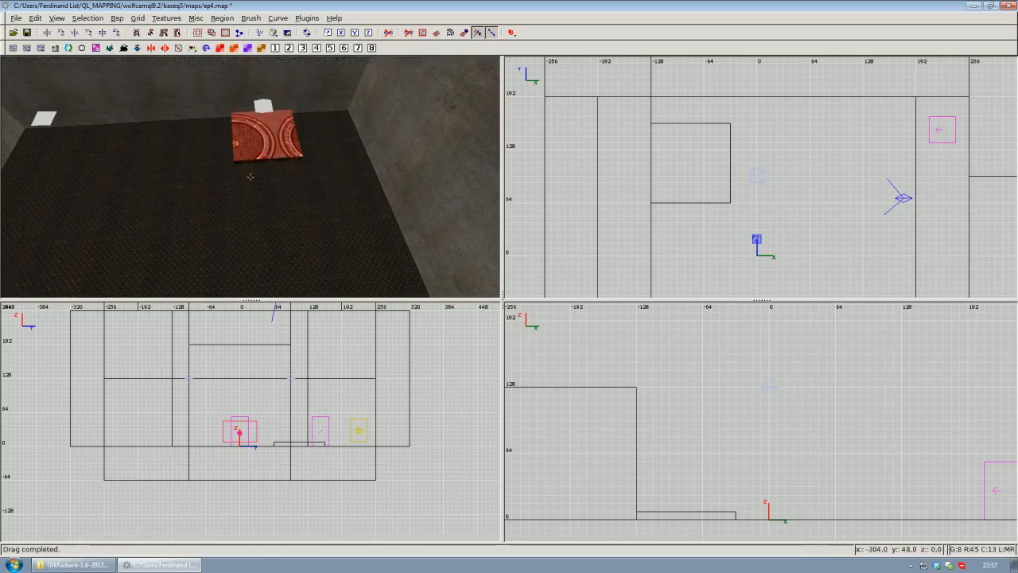
key("s")
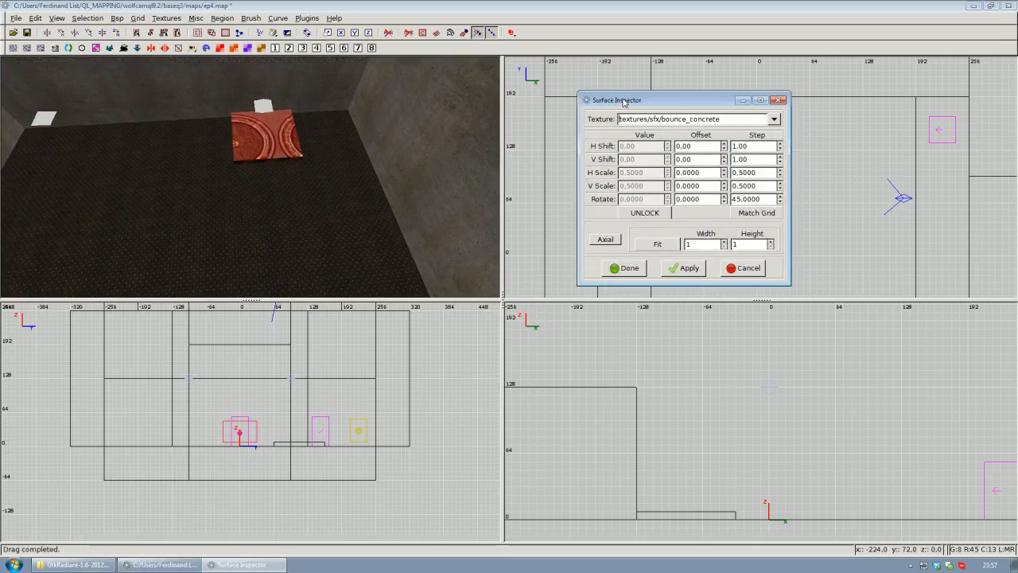
left_click_drag(622, 102, 627, 116)
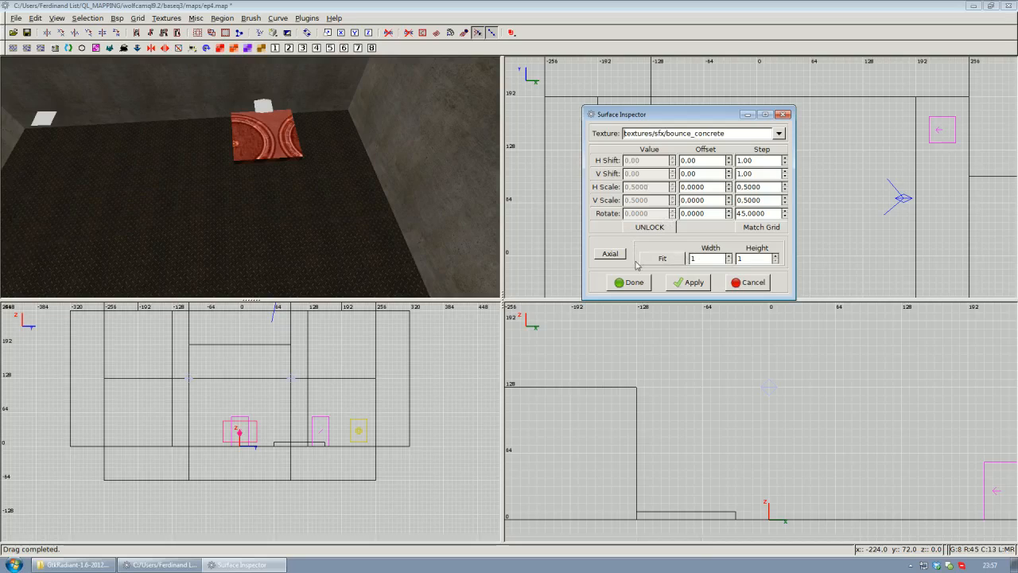
double_click(694, 258)
double_click(739, 259)
left_click(704, 258)
left_click(743, 257)
left_click(657, 262)
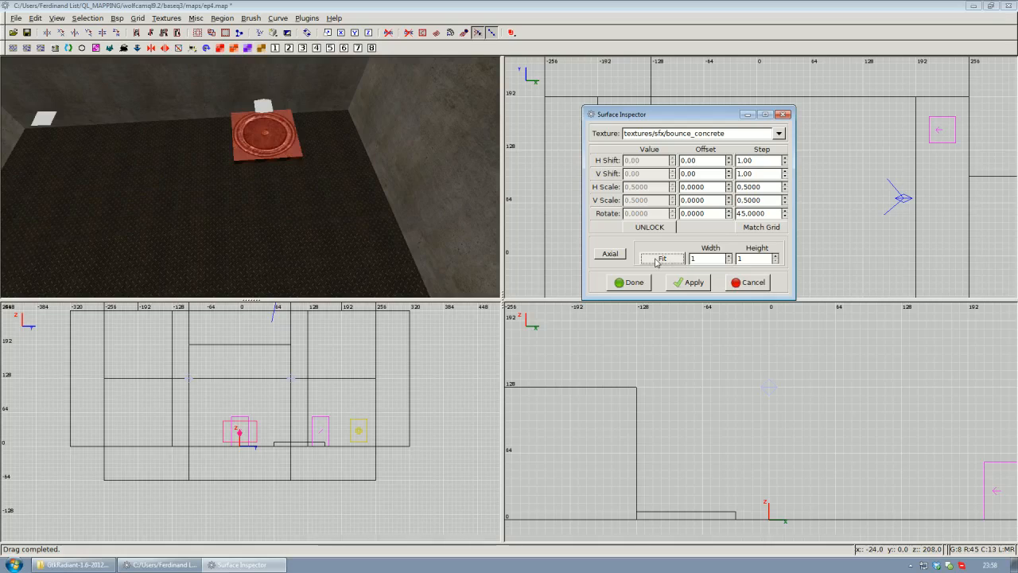
left_click(787, 115)
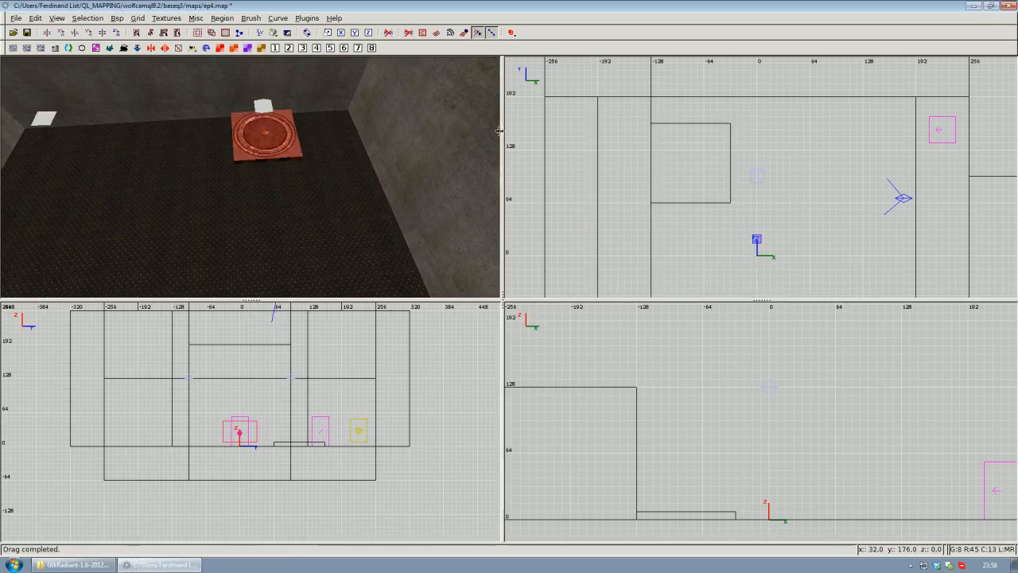
Deselect the pad's top face and draw a brush enclosing the bounce pad, 104 by 112 units and 16 units high
right_click(280, 146)
key("Up")
key("Down")
right_click(250, 177)
left_click(259, 221, "ctrl+shift")
right_click_drag(707, 192, 697, 210)
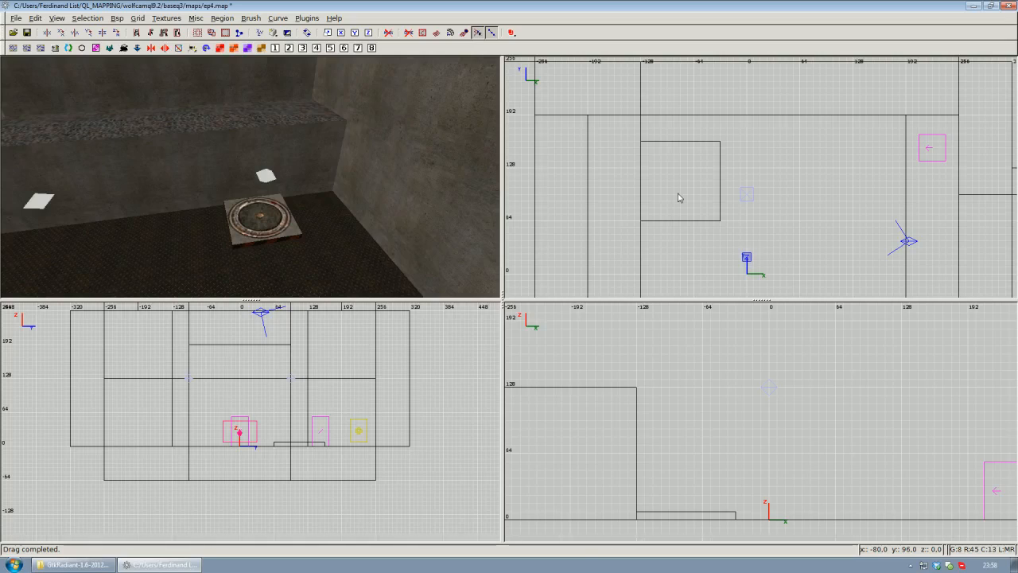
mouse_move(651, 137)
left_mouse_down()
mouse_move(712, 221)
mouse_move(733, 228)
left_mouse_up()
right_click_drag(680, 448, 659, 407)
scroll(677, 446, "up", 2)
left_click_drag(627, 439, 627, 430)
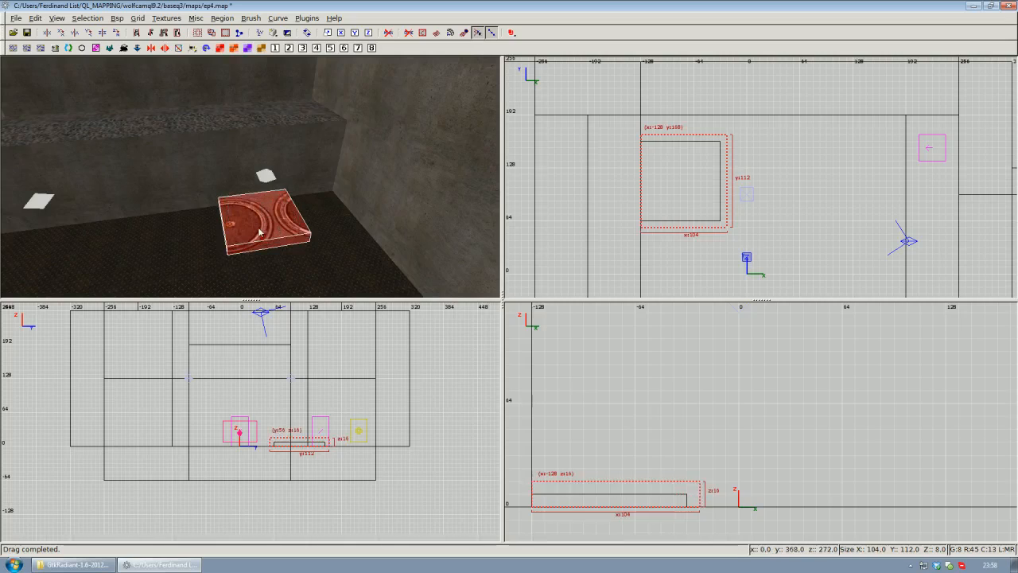
Apply the common texture trigger to the new brush around the bounce pad
left_click(166, 18)
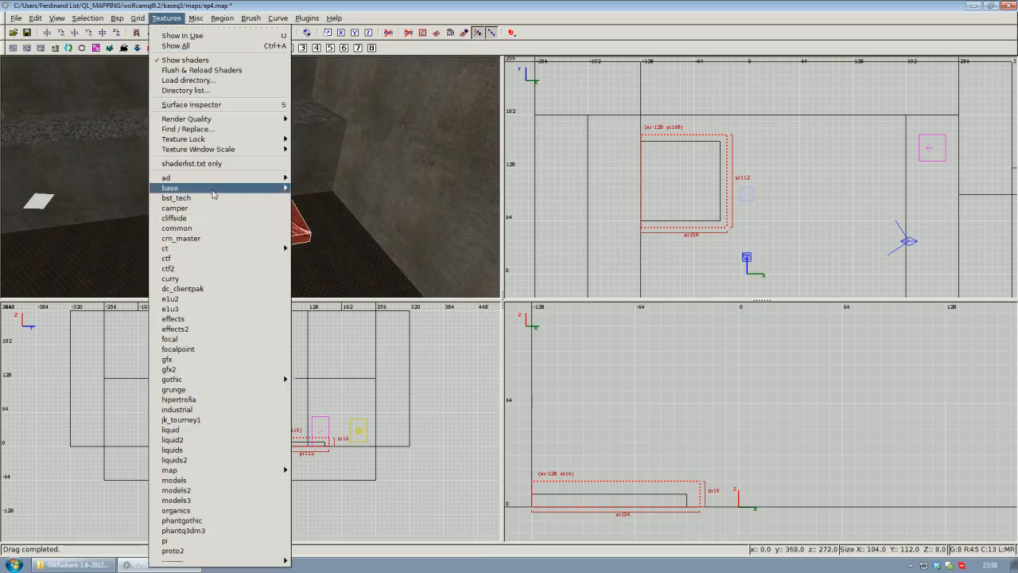
left_click(208, 229)
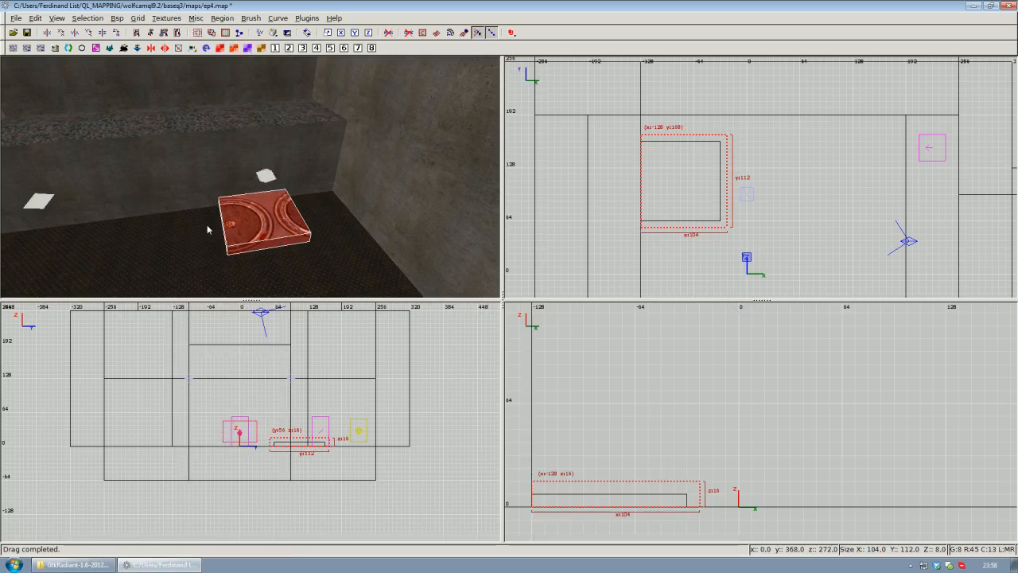
key("t")
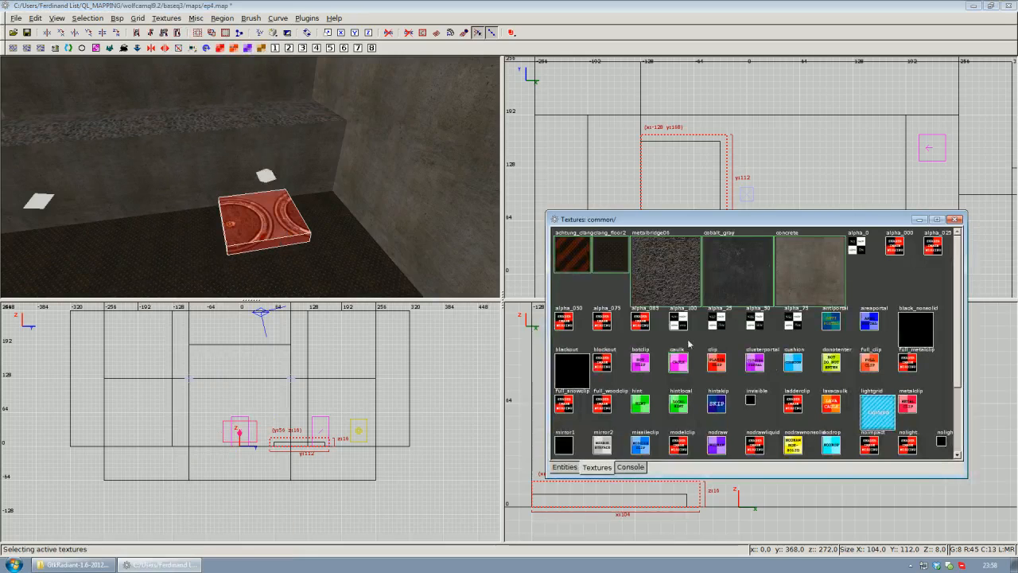
scroll(686, 365, "down", 3)
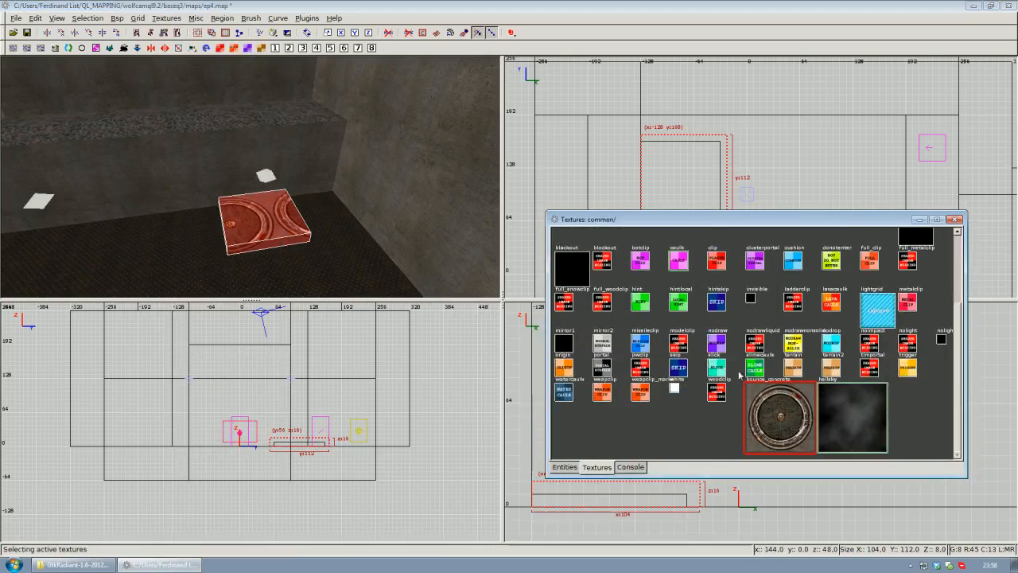
left_click(909, 371)
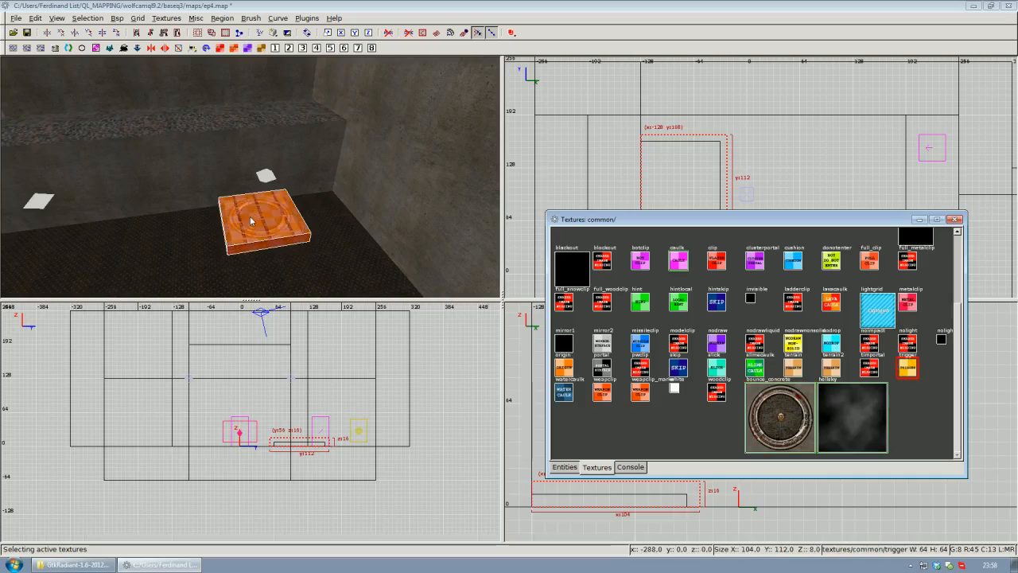
left_click(957, 221)
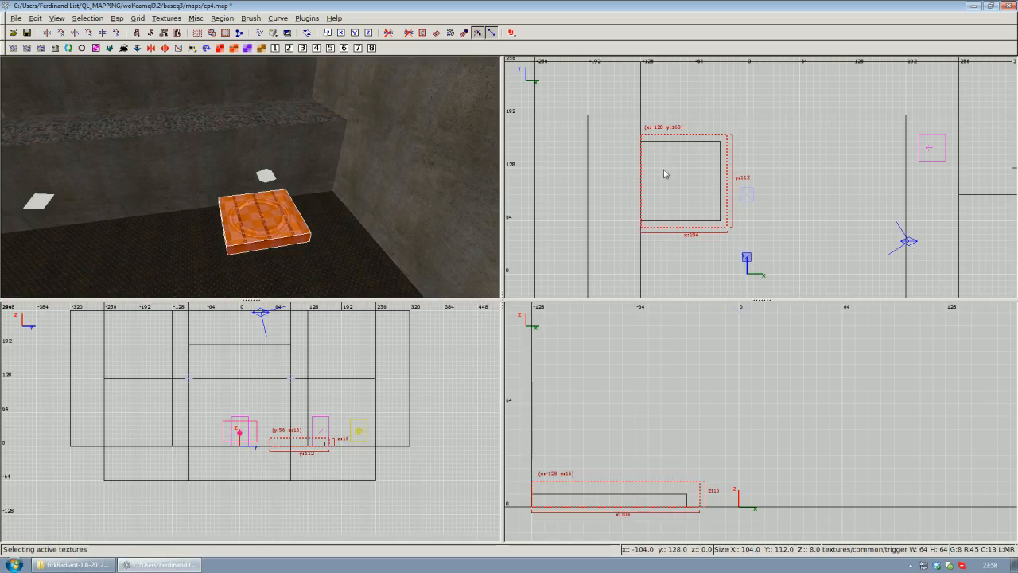
Turn the trigger brush into a trigger_push entity and check its classname in the entity properties
right_click(684, 182)
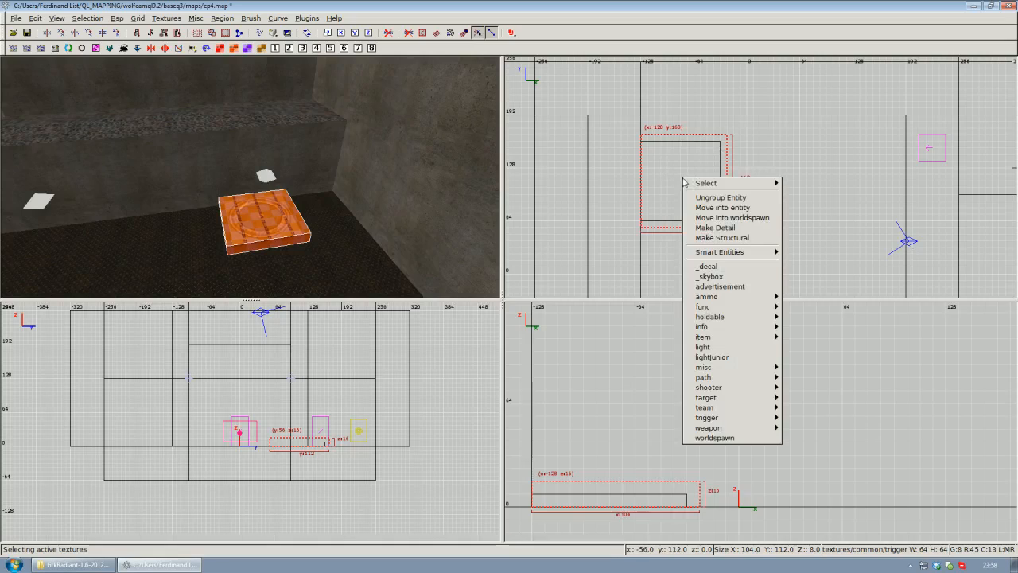
mouse_move(735, 420)
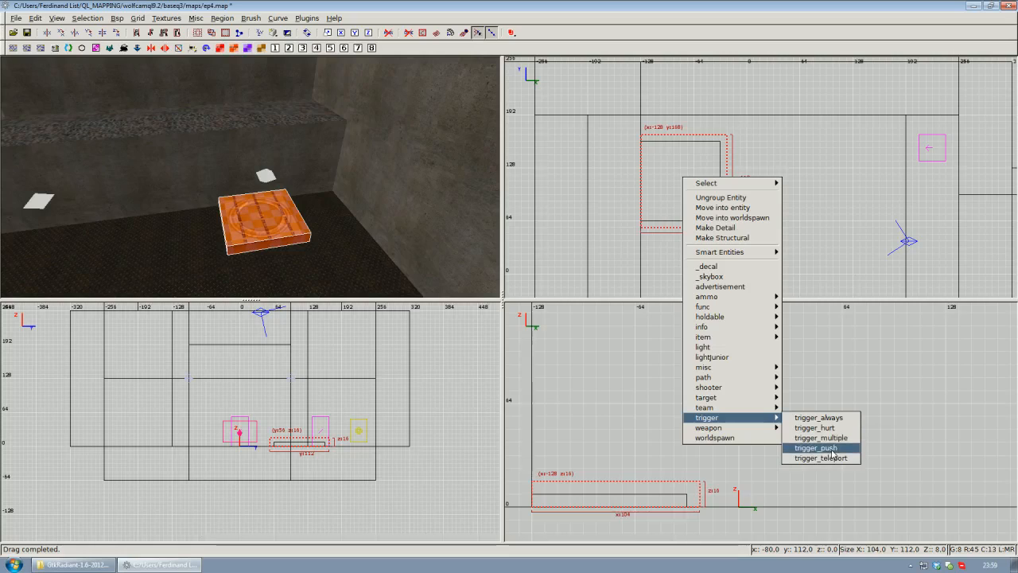
left_click(833, 449)
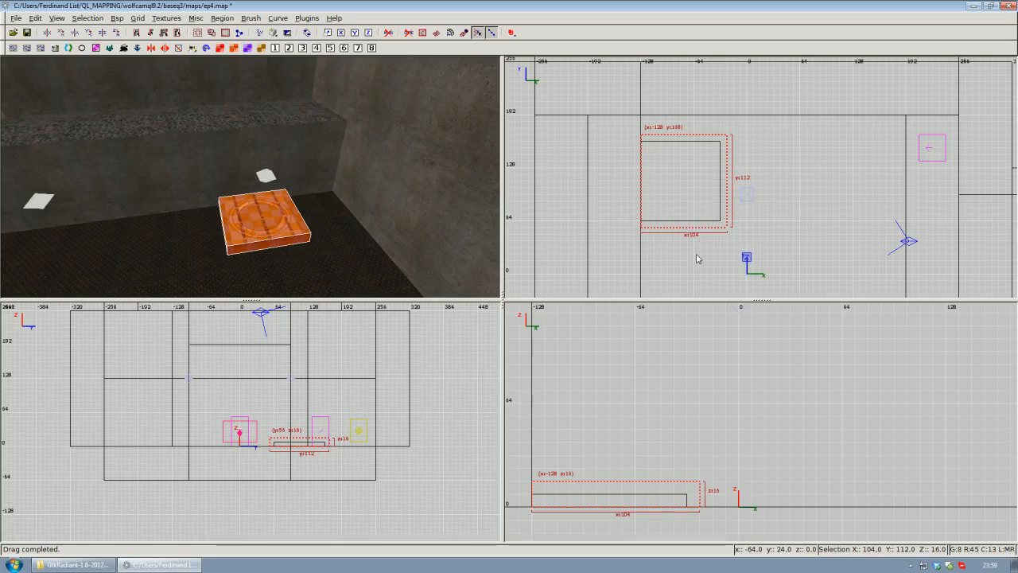
key("n")
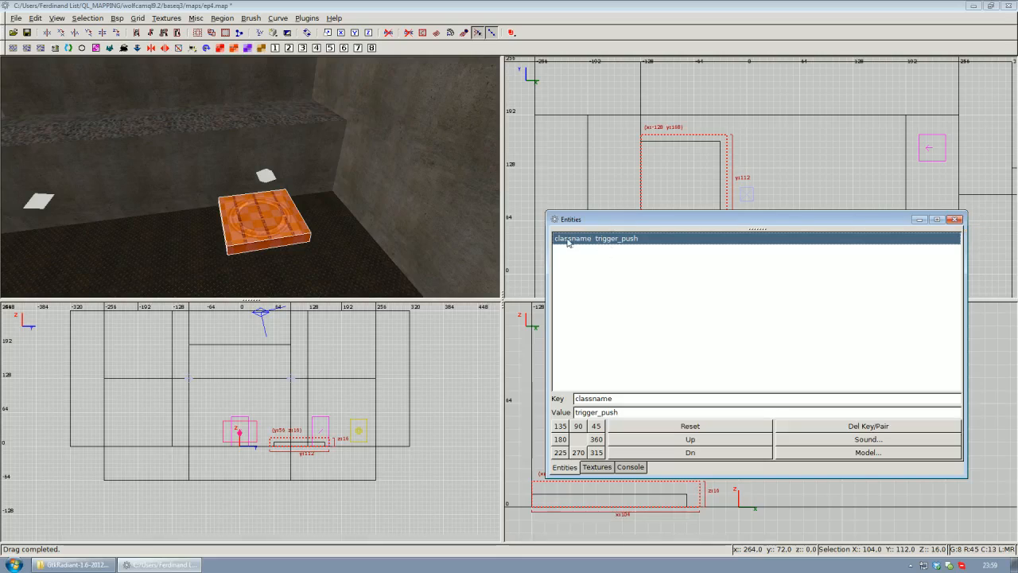
left_click(955, 220)
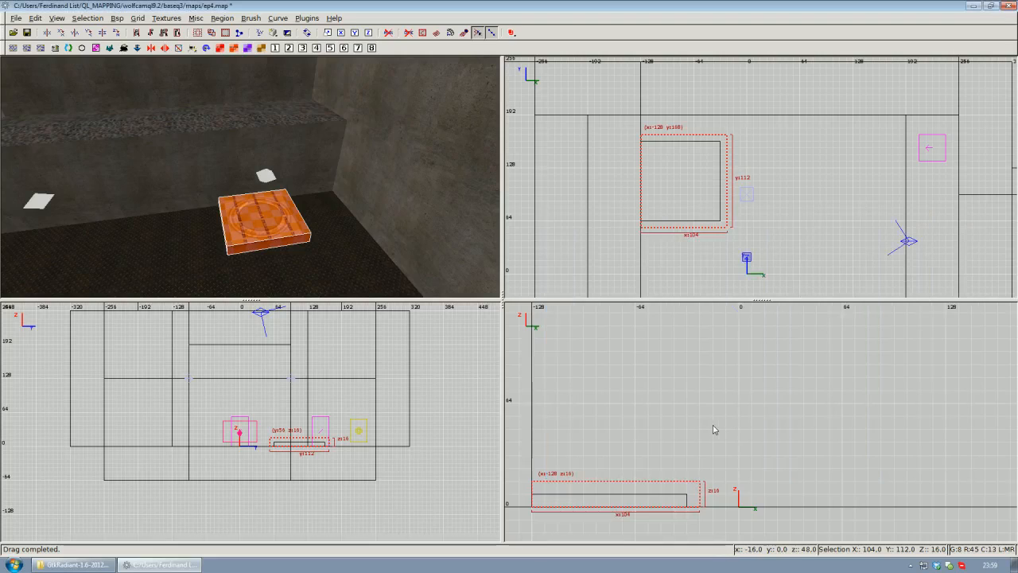
Deselect the trigger brush and create a target_position entity above the bounce pad at -72 112 64
scroll(713, 425, "down", 3)
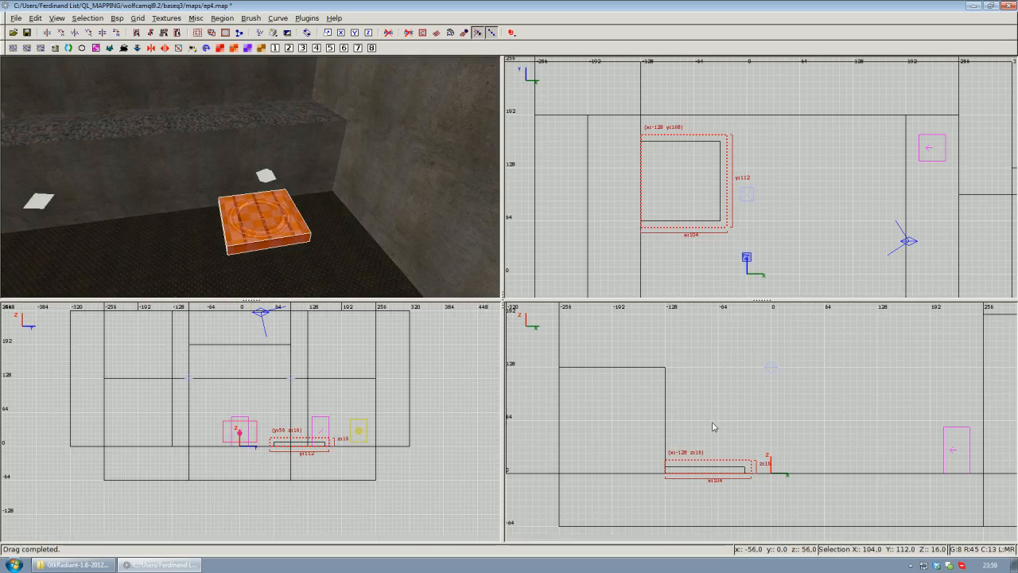
right_click_drag(712, 421, 700, 435)
key("Escape")
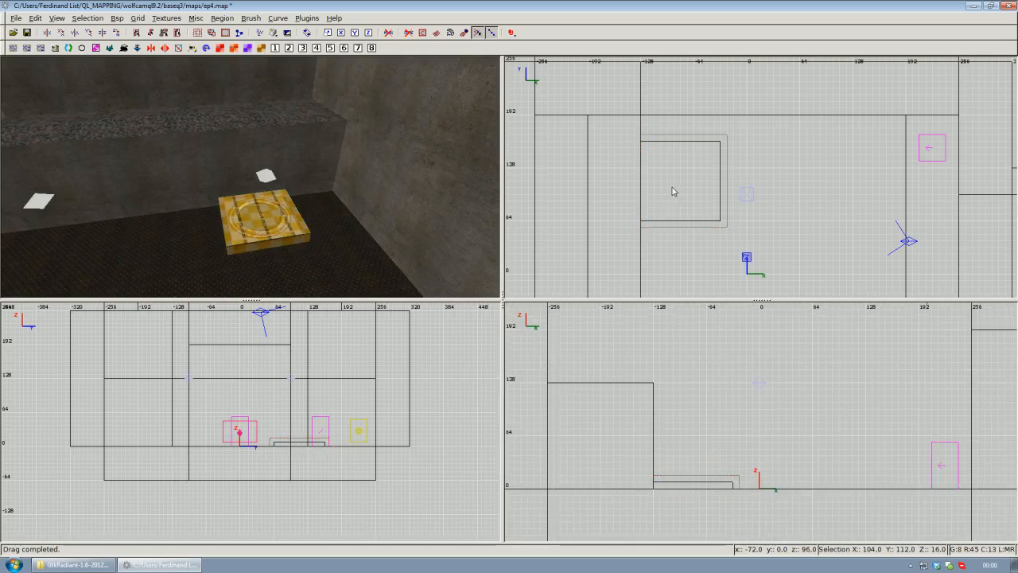
right_click(700, 436)
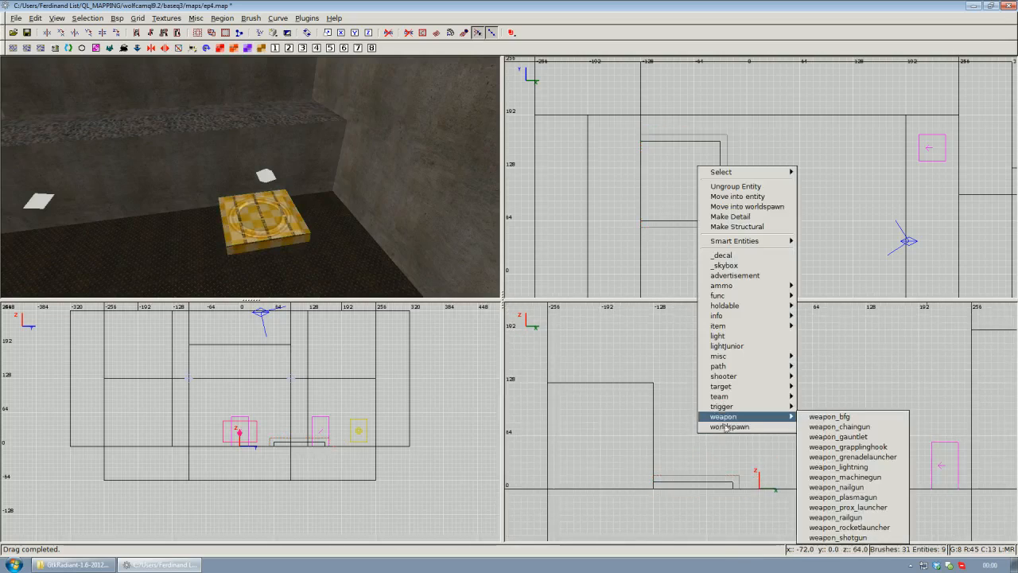
mouse_move(772, 393)
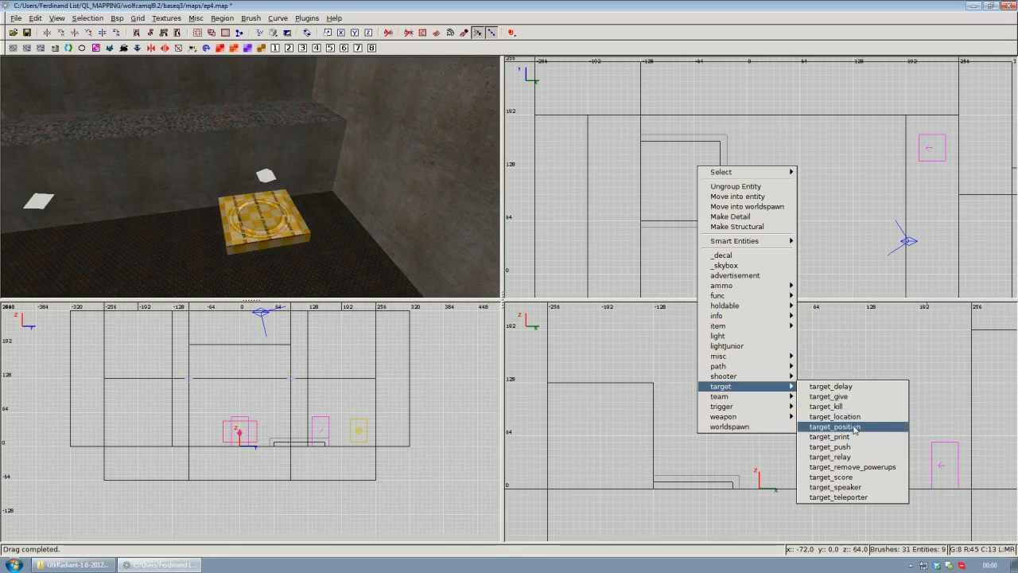
left_click(856, 430)
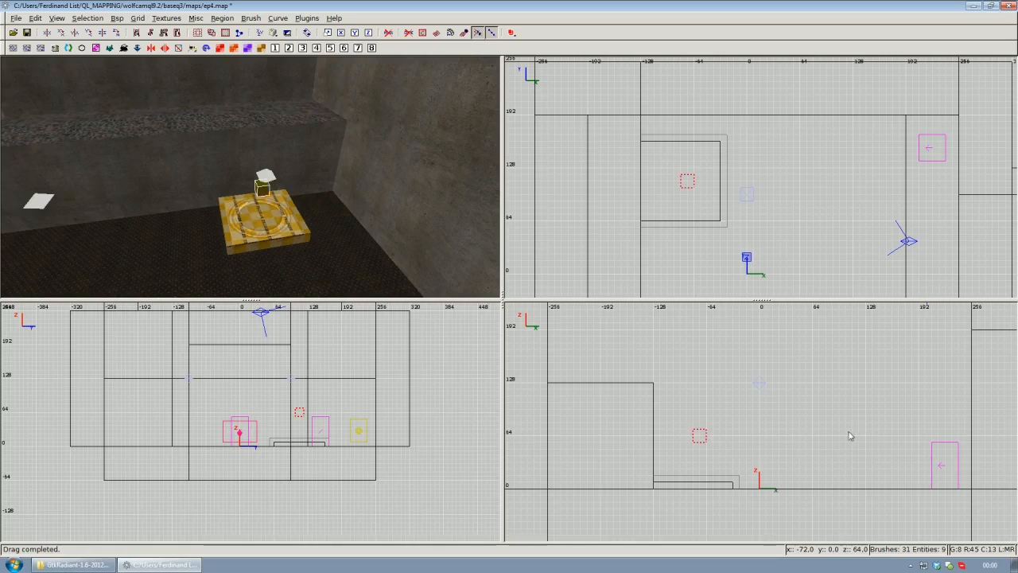
Examine the target_position above the pad from close up and review its entity properties
right_click(486, 196)
key("Left")
key("Up")
key("Down")
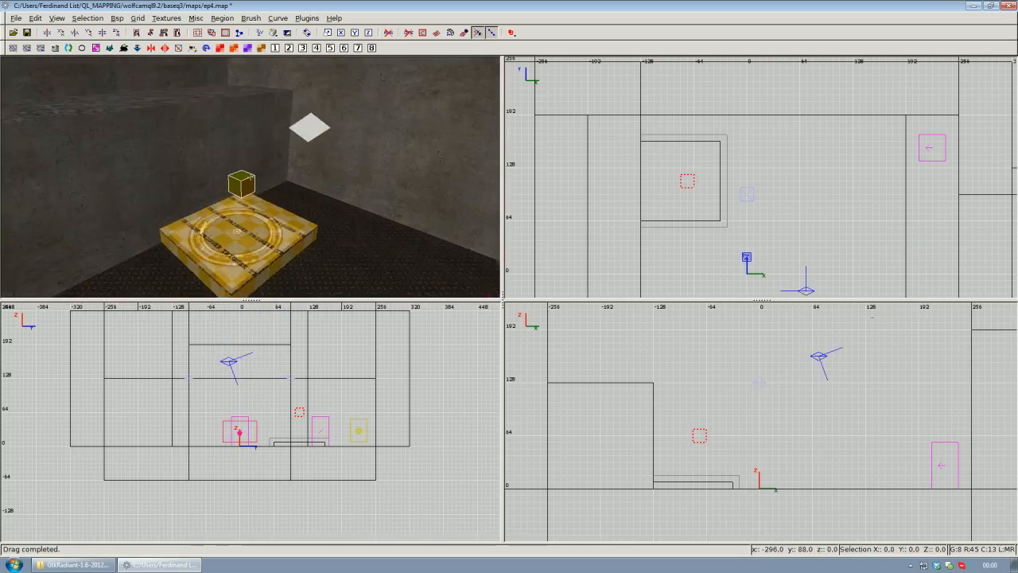
right_click(277, 204)
key("n")
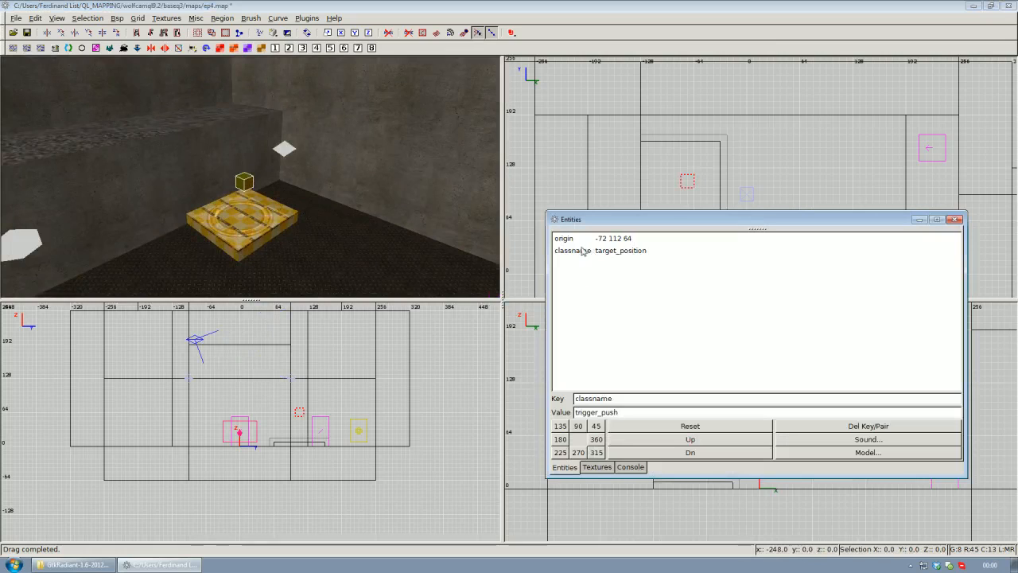
left_click(957, 219)
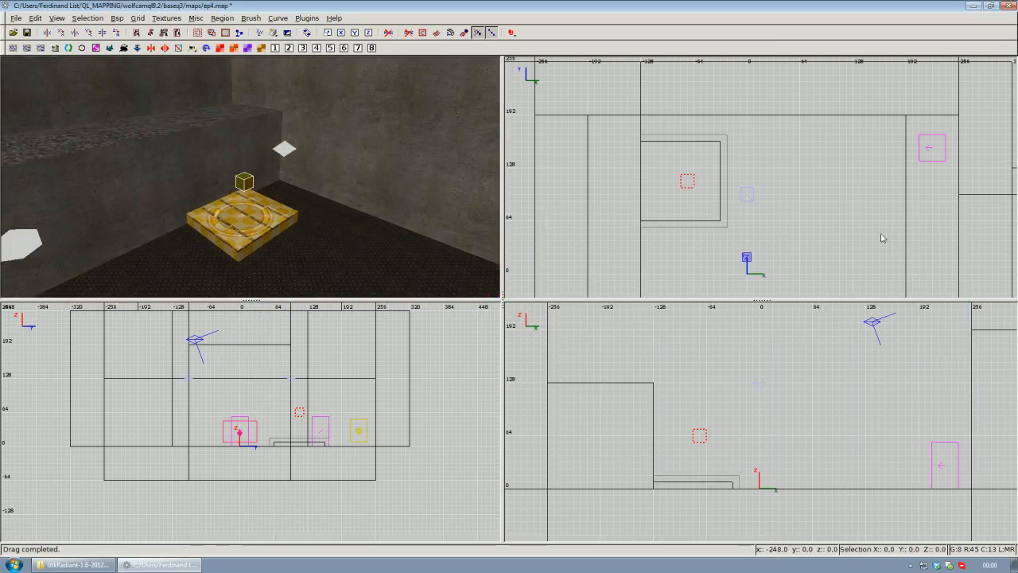
Connect the trigger_push brush to the target_position entity, selecting the trigger first
right_click(476, 188)
key("Escape")
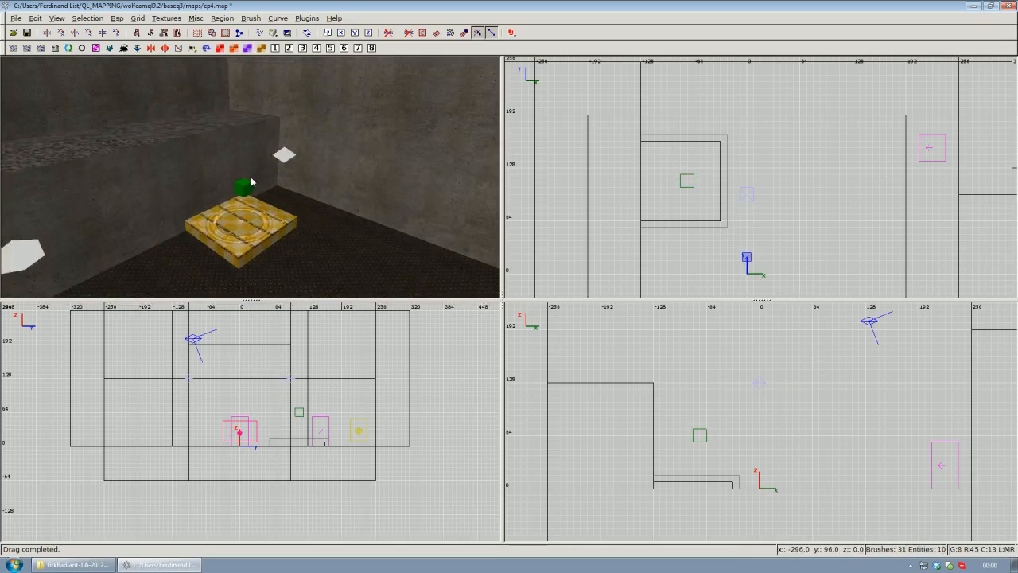
left_click(253, 235, "shift")
left_click(242, 191, "shift")
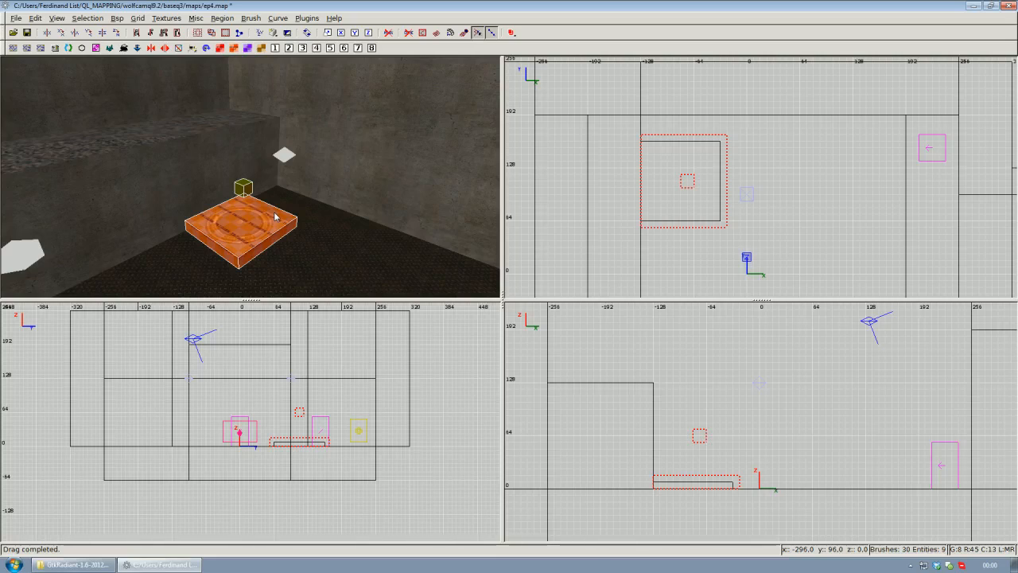
key("ctrl+k")
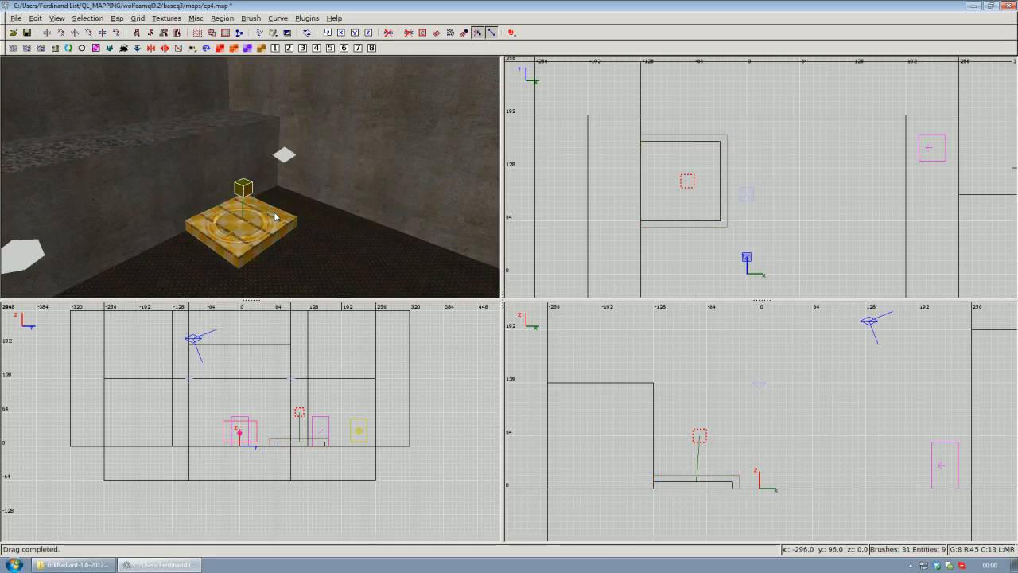
Examine the connection line between pad and target, and inspect the target key in the trigger_push entity's properties
right_click(247, 227)
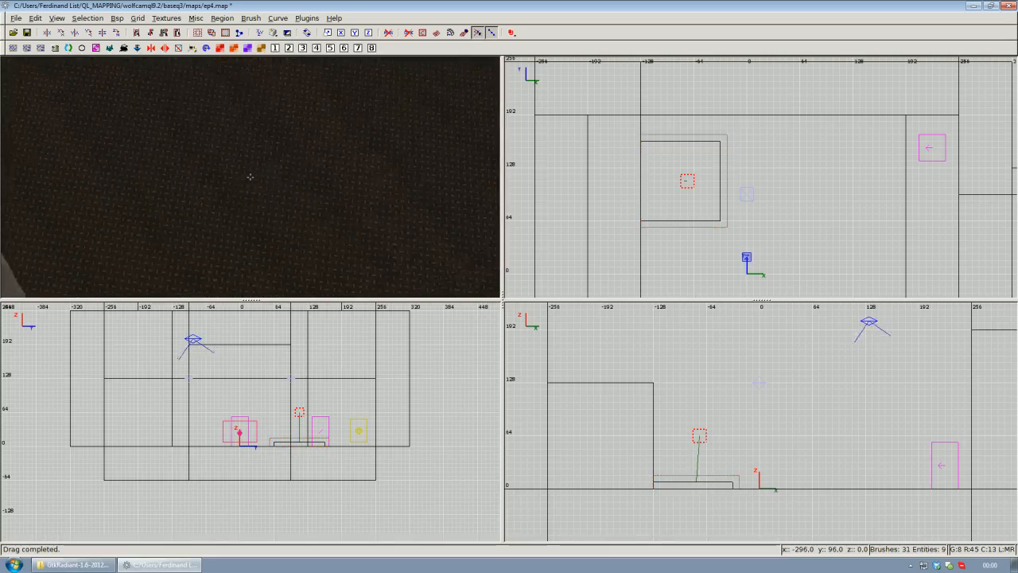
key("Up")
key("Down")
key("Up")
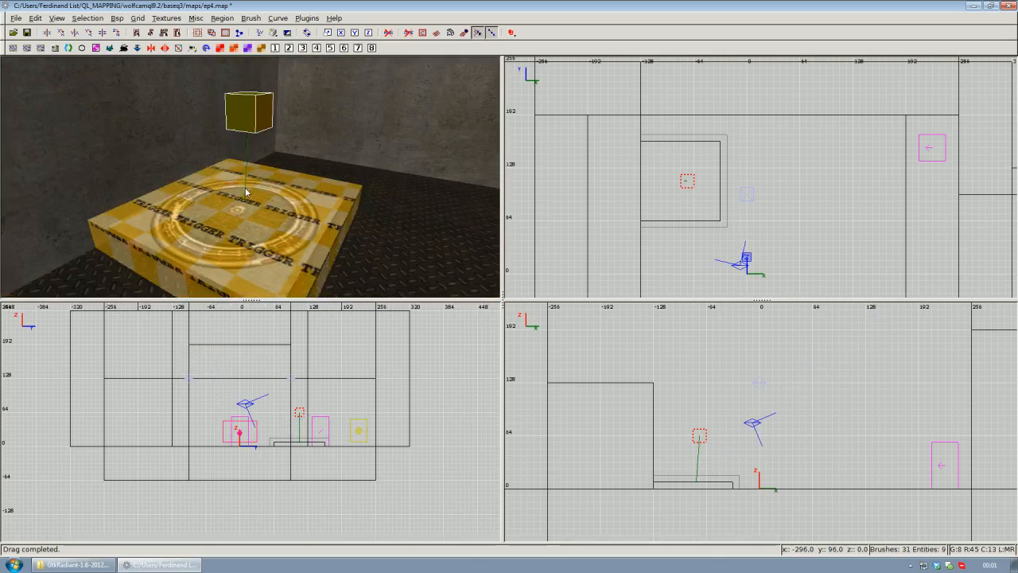
key("Escape")
scroll(253, 179, "down", 1)
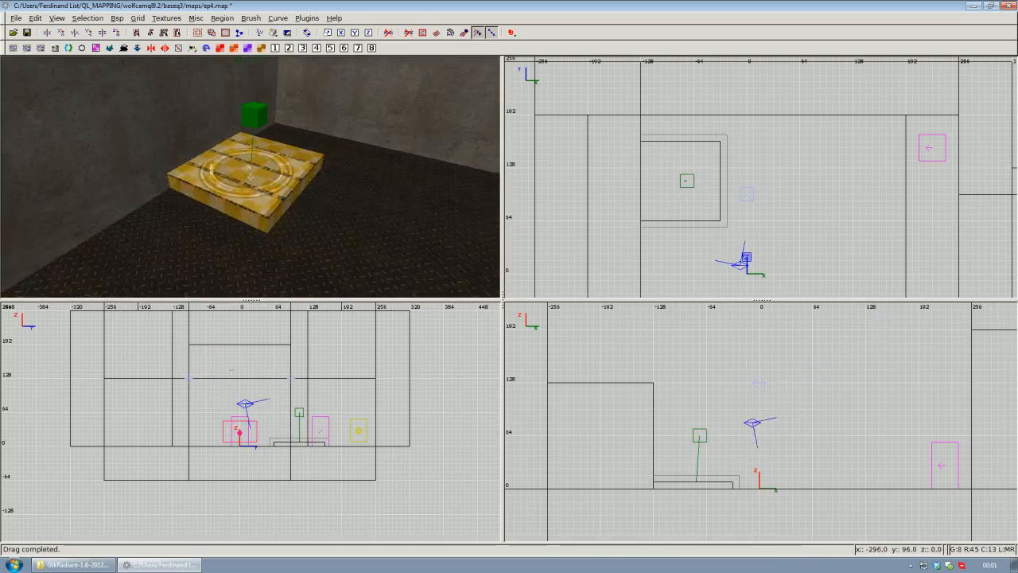
left_click(263, 179, "shift")
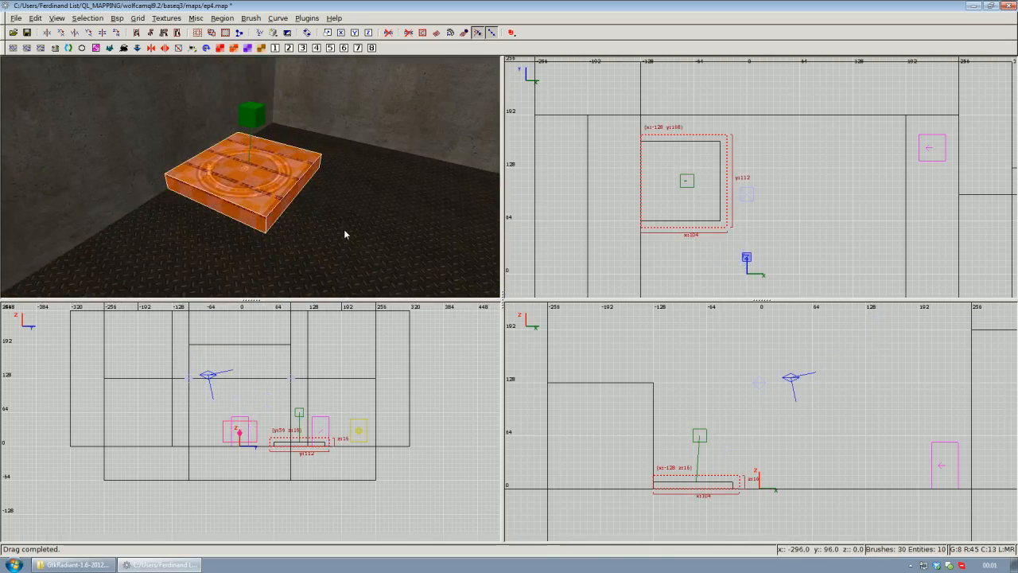
key("n")
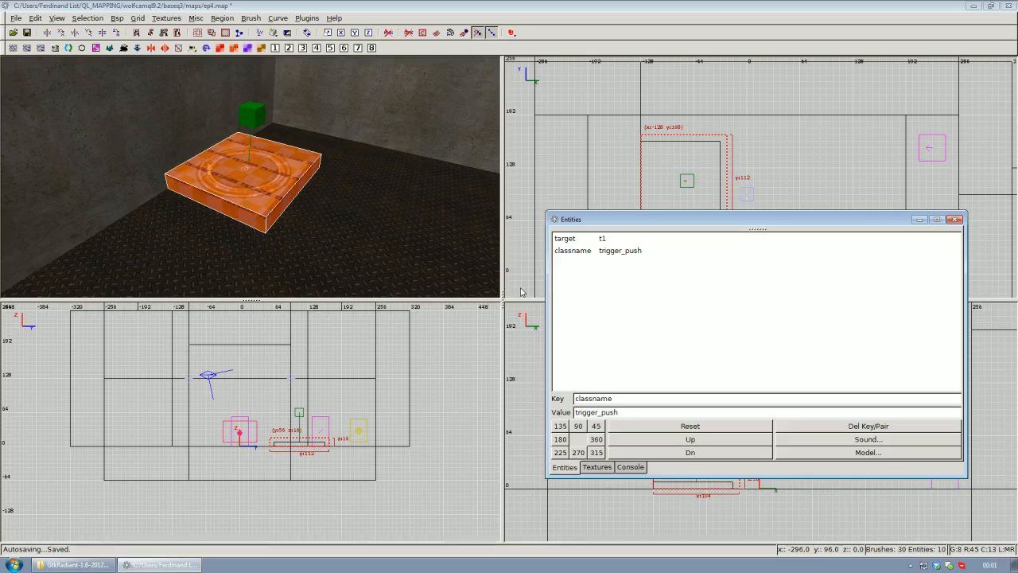
left_click(566, 238)
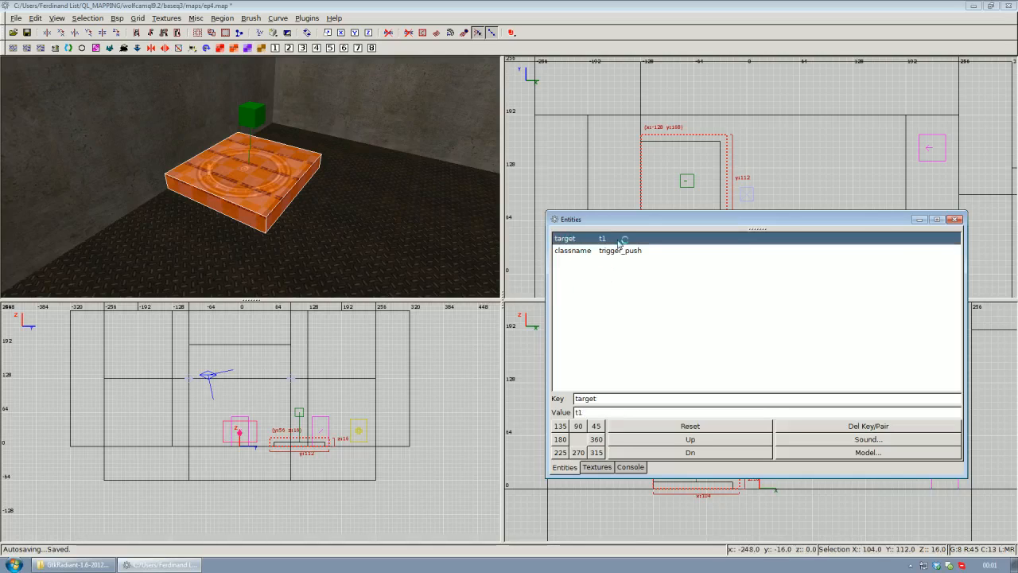
Deselect the trigger_push brush and inspect the targetname key in the target_position entity's properties
right_click_drag(229, 177, 220, 173)
left_click(218, 173, "shift")
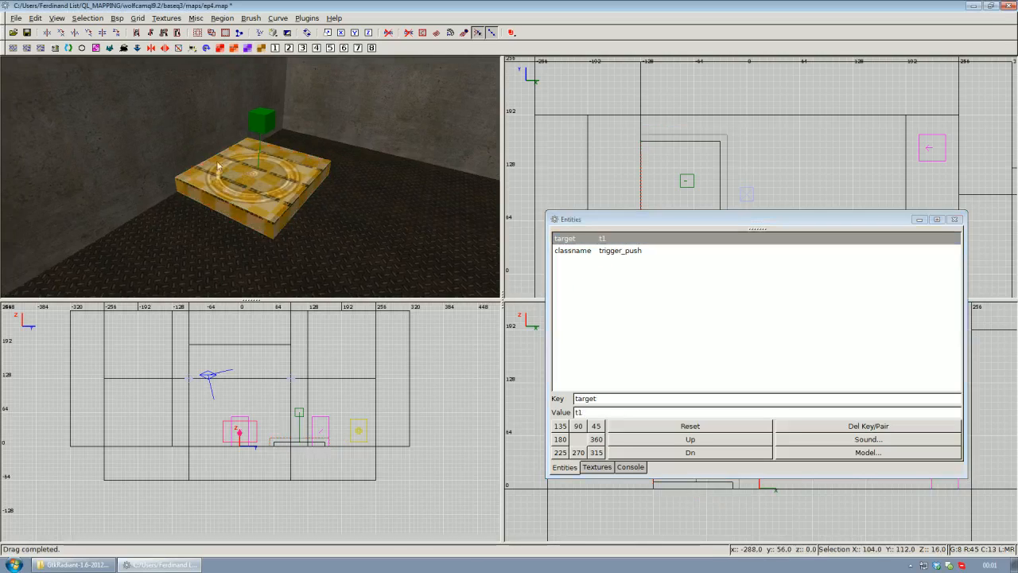
left_click(265, 123, "shift")
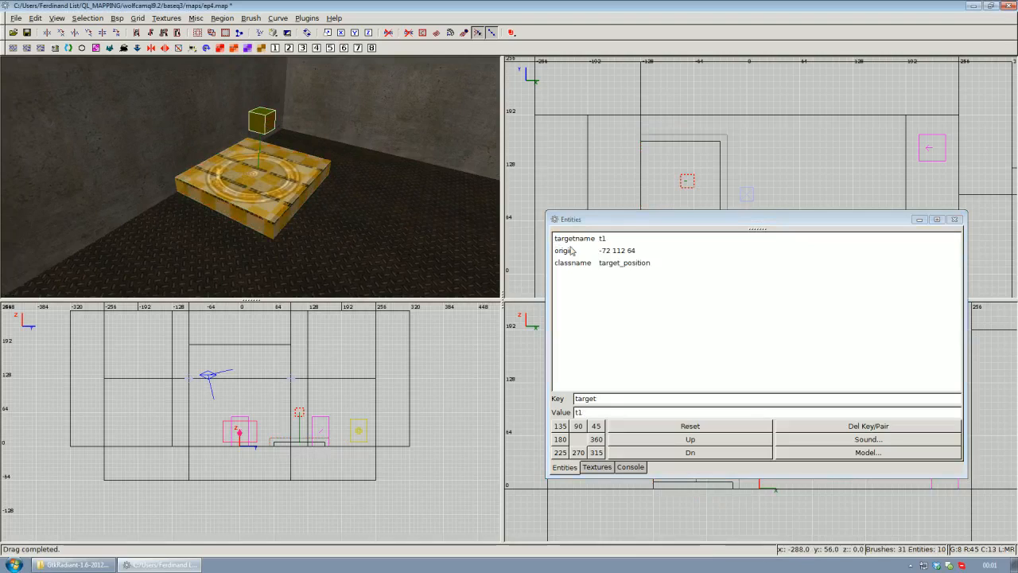
key("Escape")
right_click(321, 215)
key("Down")
scroll(250, 182, "up", 1)
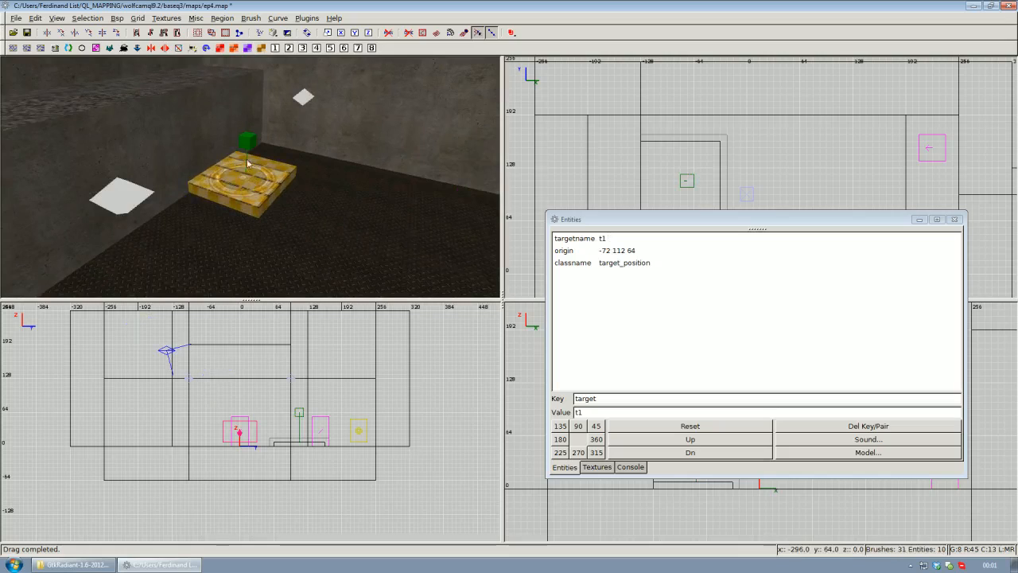
Close the entity properties and move the target_position to -120 112 72, against the ledge behind the pad
key("n")
left_click(248, 141, "shift")
scroll(700, 221, "up", 2)
scroll(712, 407, "up", 3)
scroll(714, 407, "down", 2)
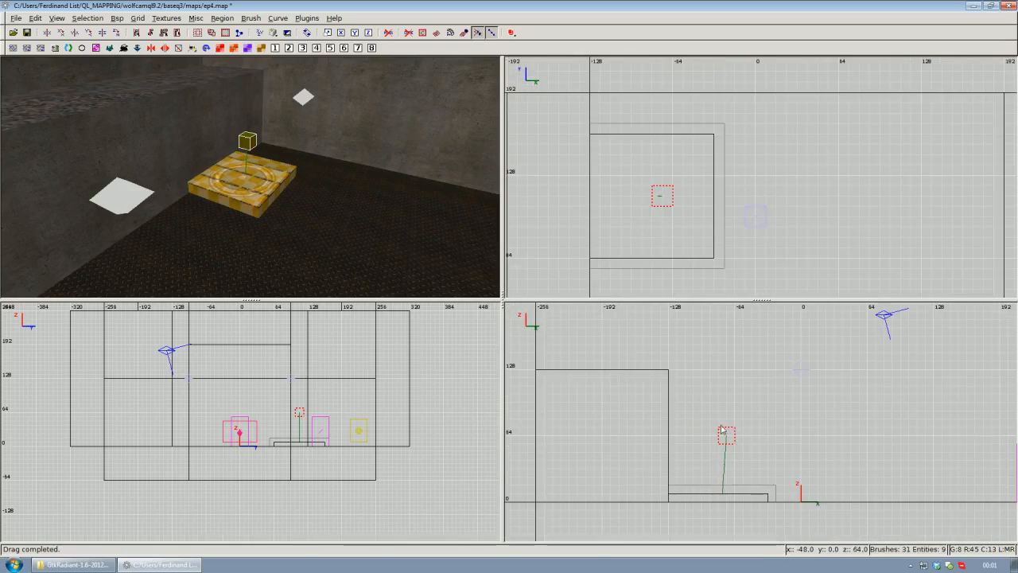
right_click_drag(721, 444, 723, 453)
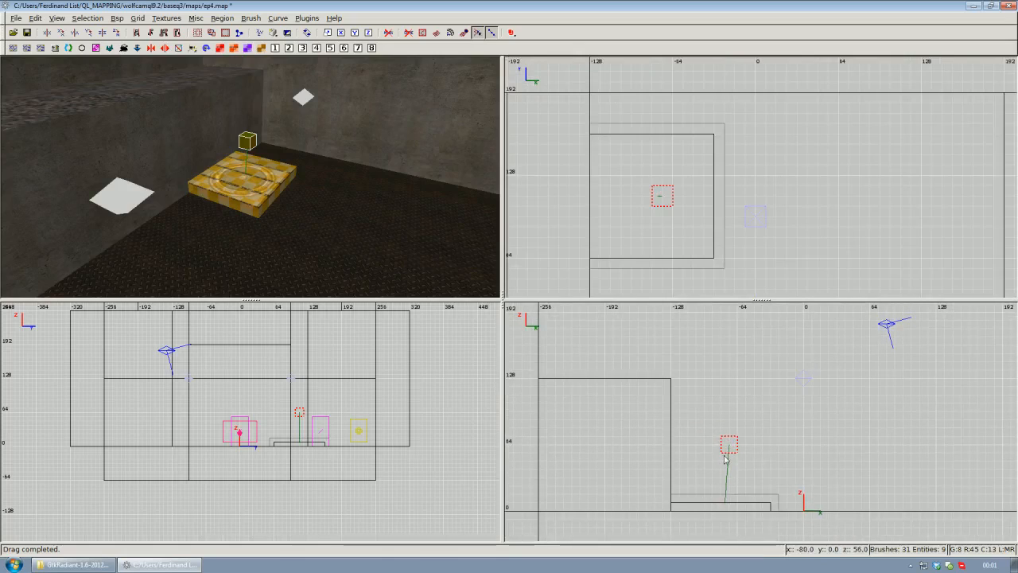
left_click_drag(727, 453, 682, 444)
right_click(279, 231)
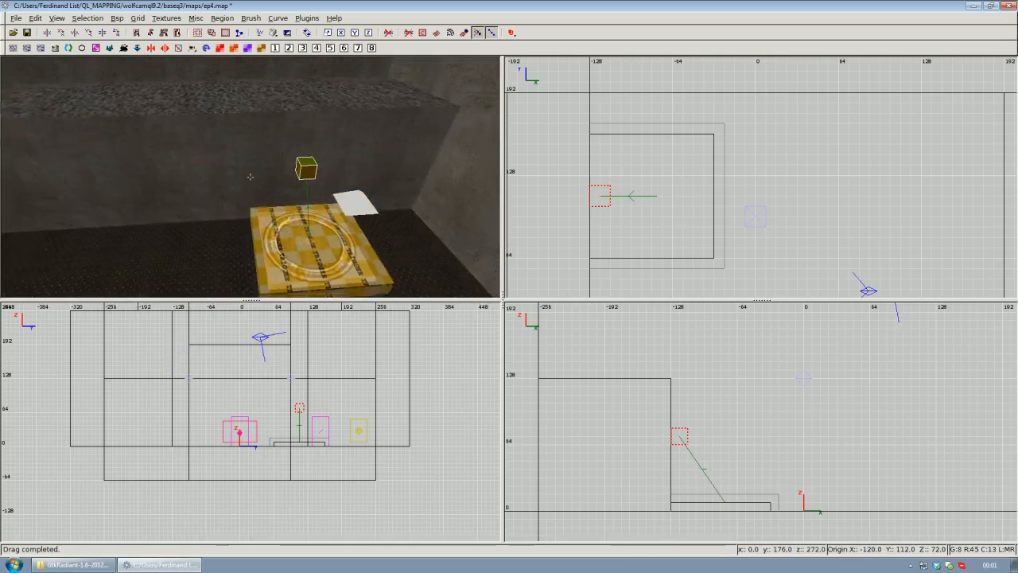
right_click(244, 186)
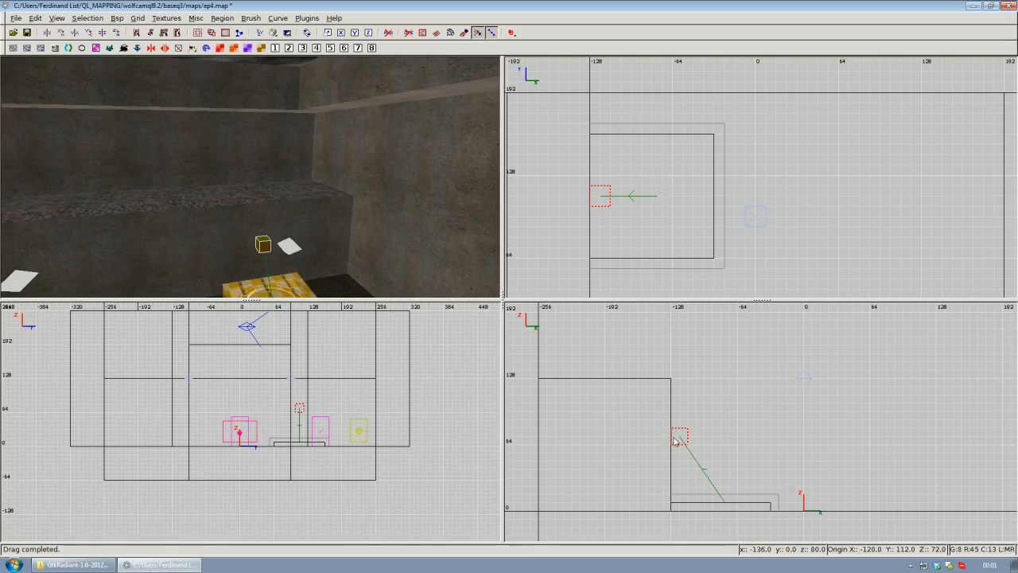
Raise the target_position to a height of about 184, well above the top of the ledge
scroll(697, 433, "down", 1)
scroll(697, 433, "up", 3)
left_click_drag(715, 504, 713, 397)
right_click_drag(713, 398, 699, 425)
Deselect the target_position and examine the line from the bounce pad to it from several viewpoints in the room
right_click(382, 219)
key("Up")
key("Left")
key("Up")
key("Down")
right_click(250, 177)
right_click(251, 179)
key("Up")
key("Down")
key("Escape")
key("Down")
key("Up")
key("Up")
key("Down")
right_click(250, 177)
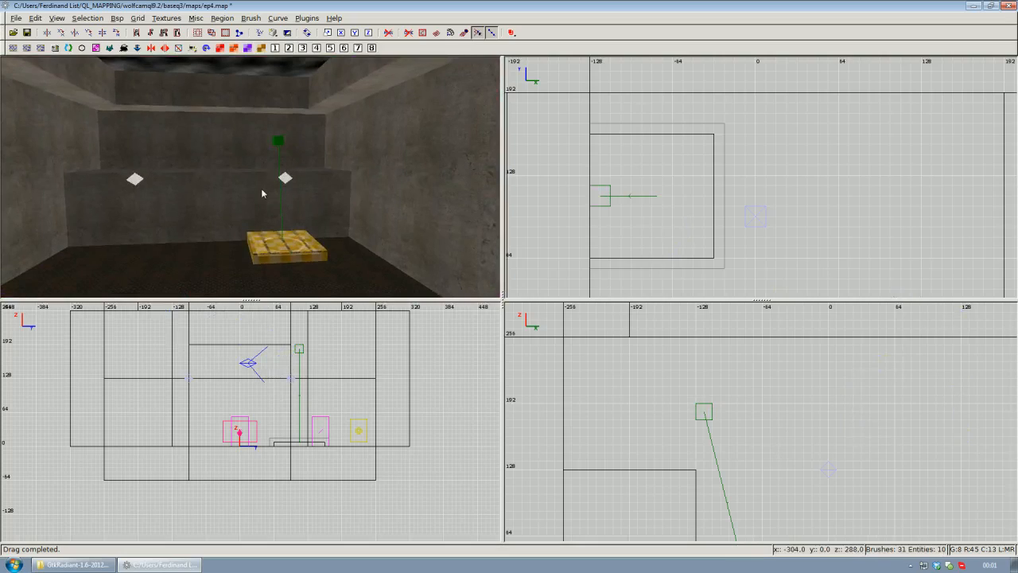
right_click(304, 266)
key("Up")
key("Down")
right_click(249, 178)
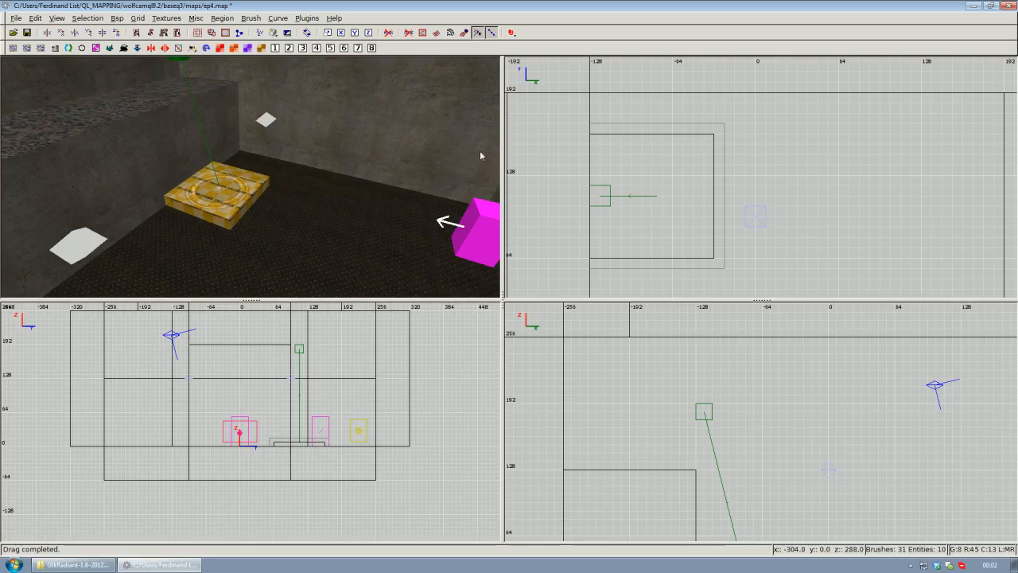
right_click(265, 173)
key("Up")
right_click(249, 178)
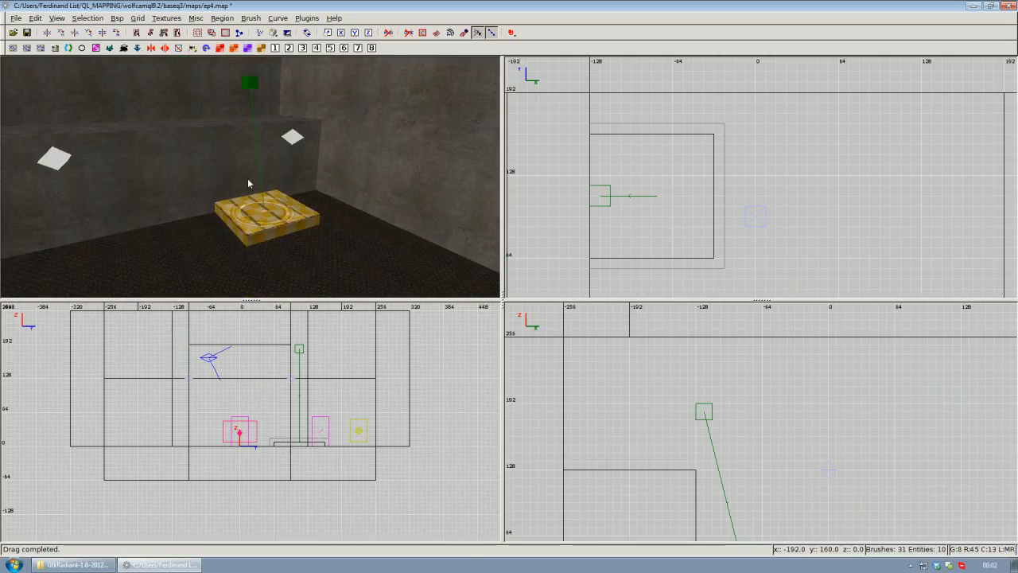
Look up the trigger_push and target_position entity types among the entities that can be created, without adding one
right_click(673, 212)
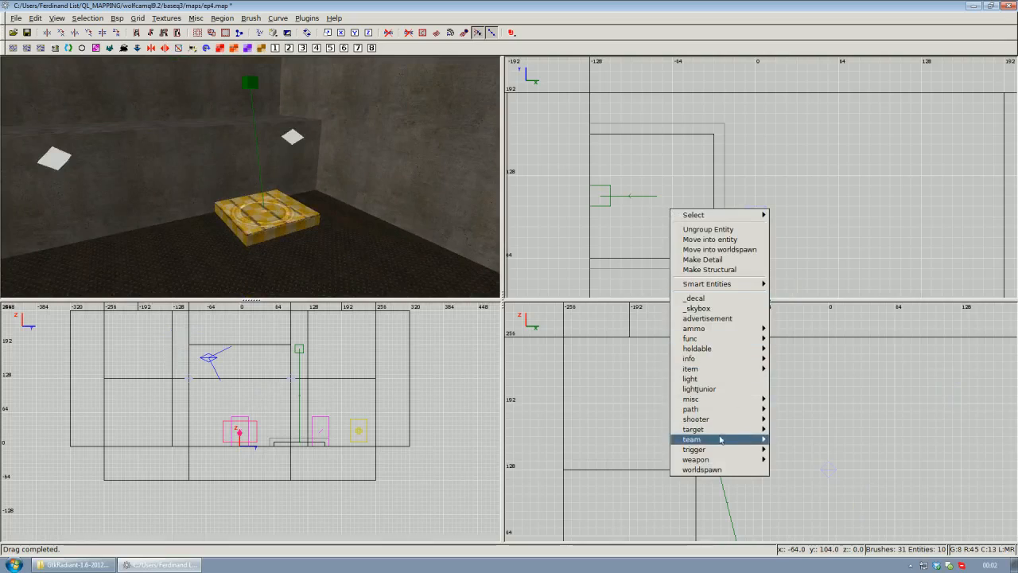
mouse_move(718, 448)
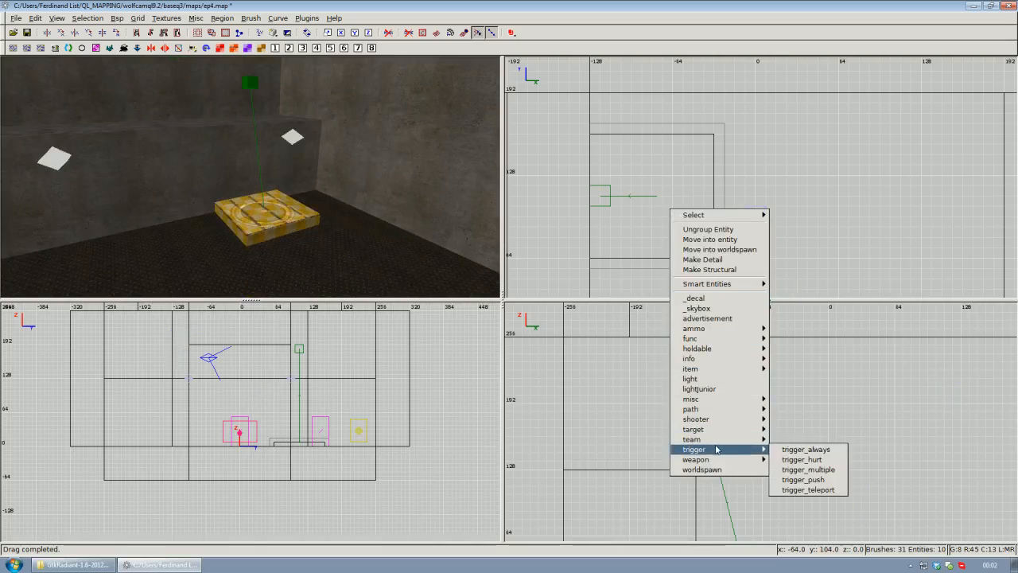
left_click(805, 480)
right_click(250, 178)
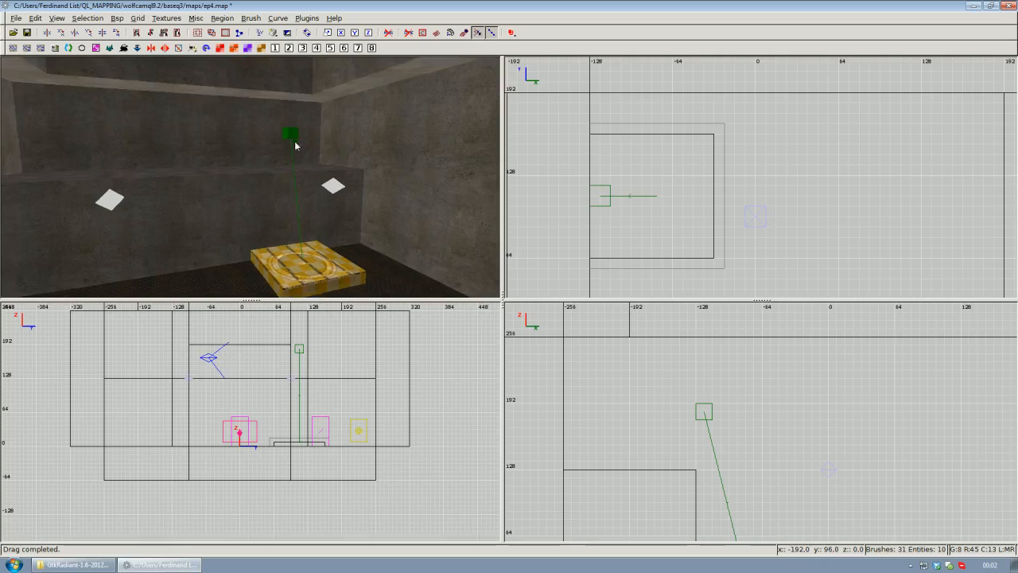
right_click(630, 196)
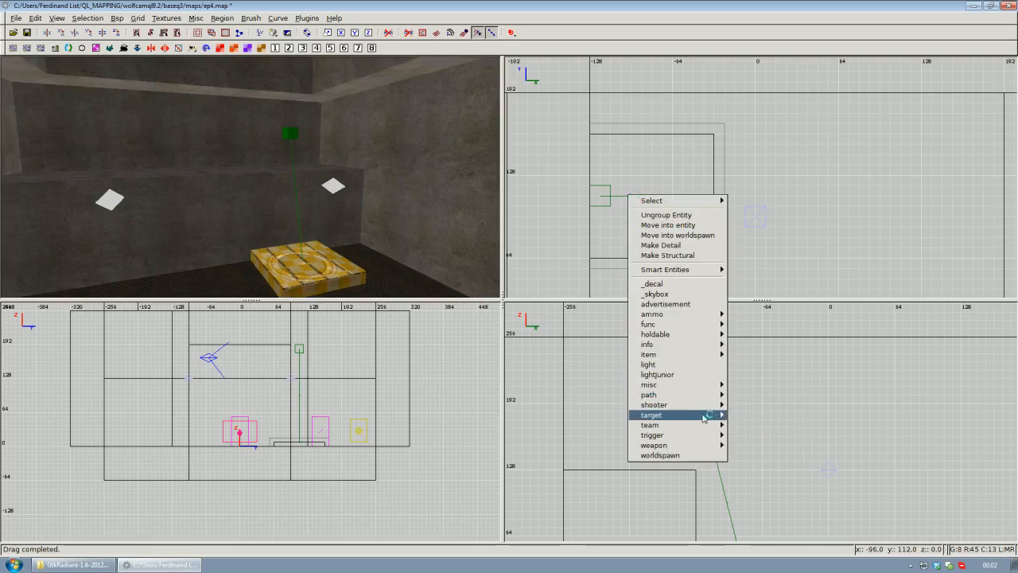
mouse_move(704, 418)
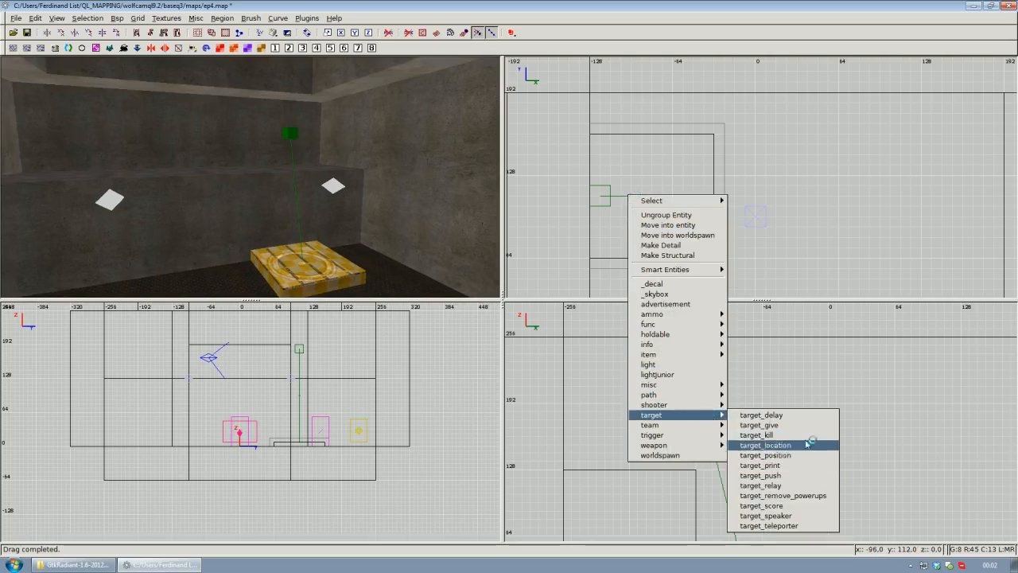
left_click(569, 231)
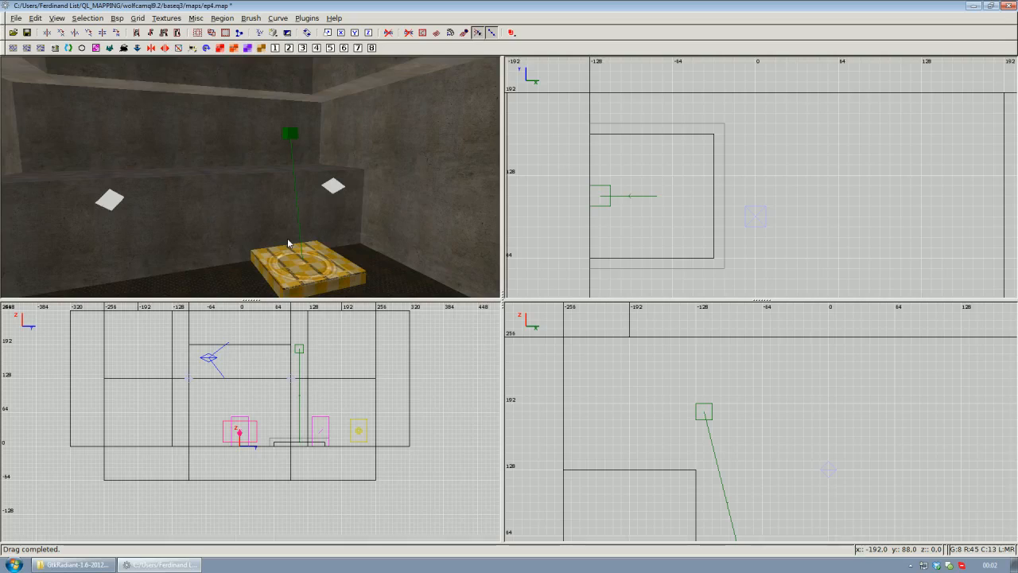
Review the trigger_push brush and its target_position by selecting both, and inspect the pad and ledge from across the room
left_click(303, 272, "shift")
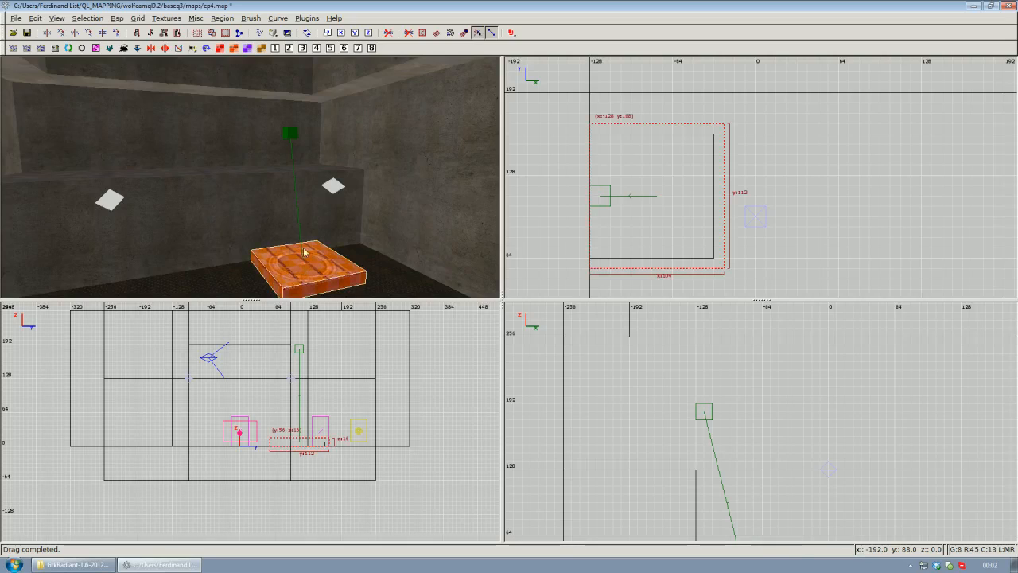
left_click(291, 134, "shift")
key("Escape")
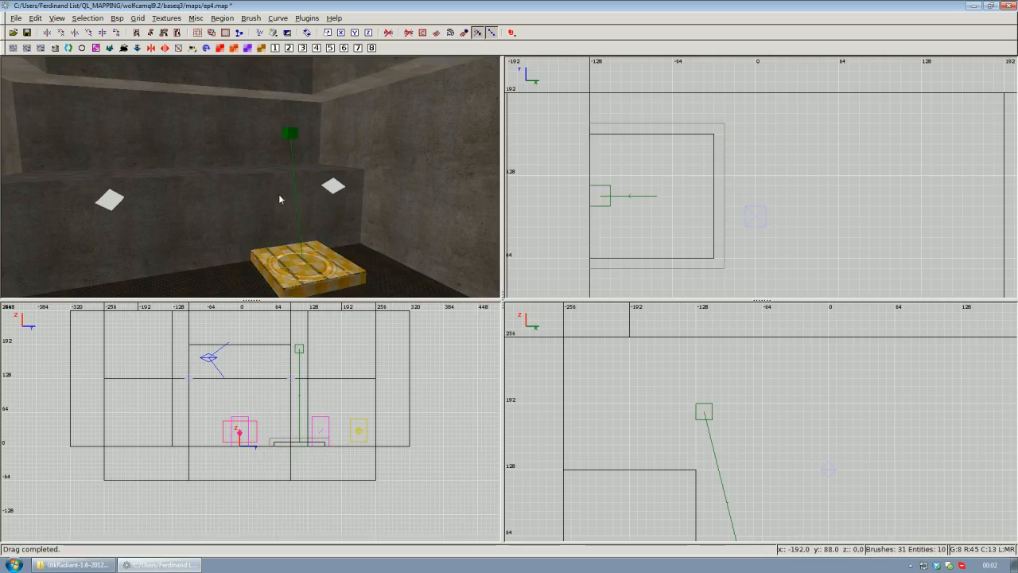
right_click(308, 180)
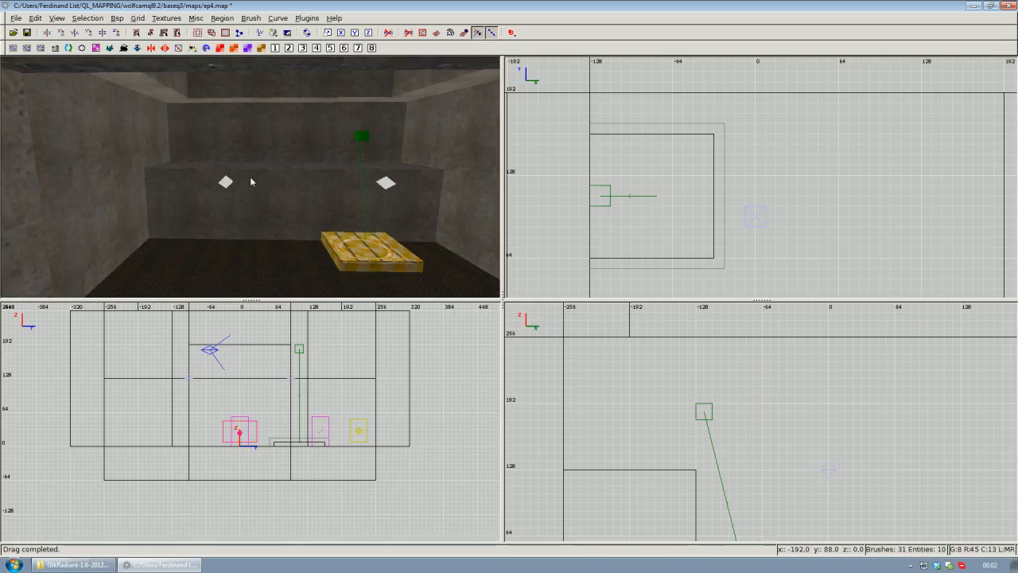
key("Up")
key("Down")
right_click(250, 177)
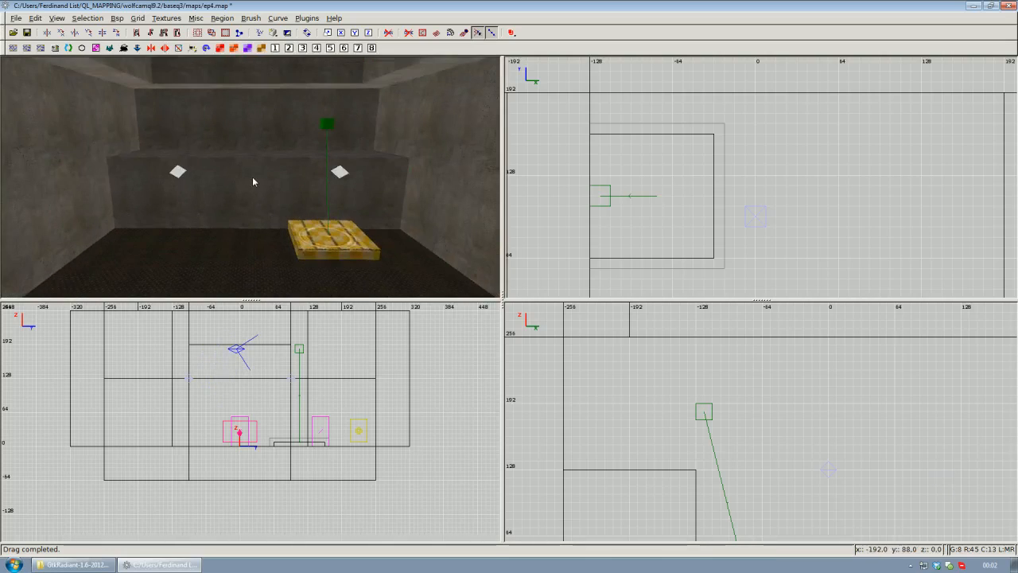
right_click(250, 177)
key("Up")
right_click(250, 176)
Create a caulk post 16 by 8 units and 120 units tall against the ledge wall at x -128, y -56, reaching height 128
right_click_drag(873, 202, 806, 221)
scroll(872, 202, "down", 6)
scroll(838, 210, "up", 3)
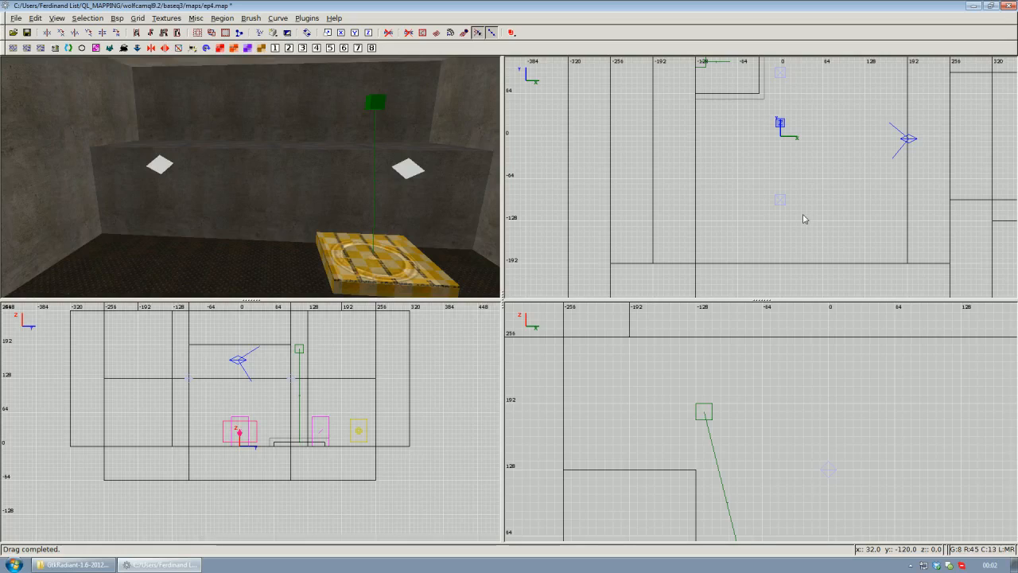
right_click_drag(783, 202, 795, 210)
scroll(788, 210, "up", 1)
left_click_drag(691, 173, 707, 180)
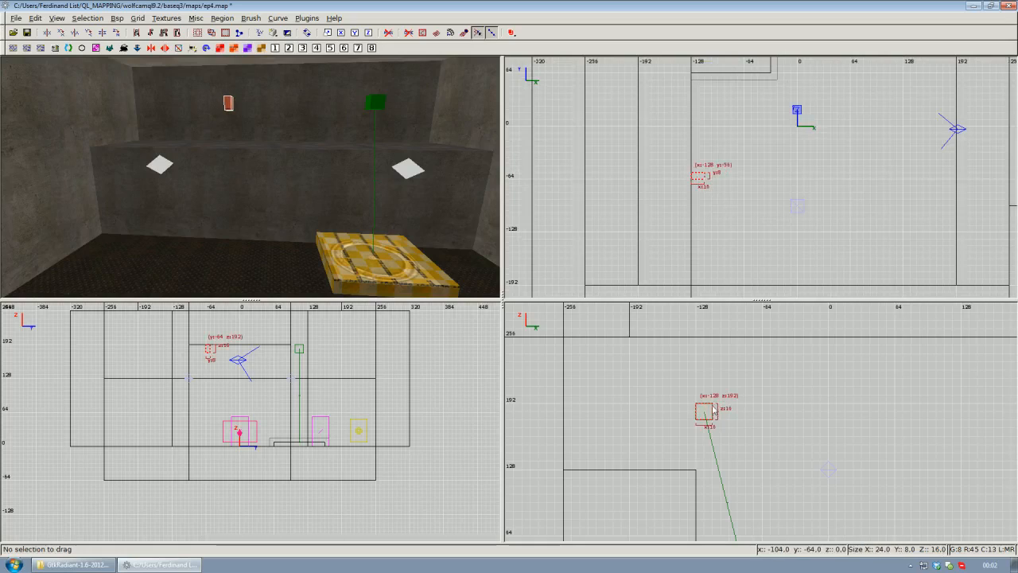
scroll(728, 366, "down", 2)
left_click_drag(730, 369, 728, 507)
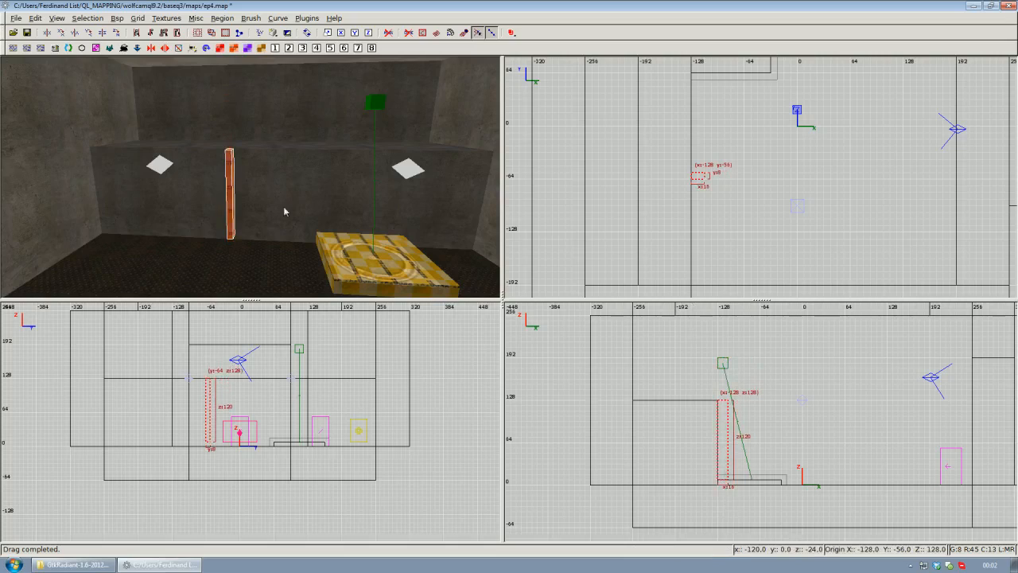
key("Escape")
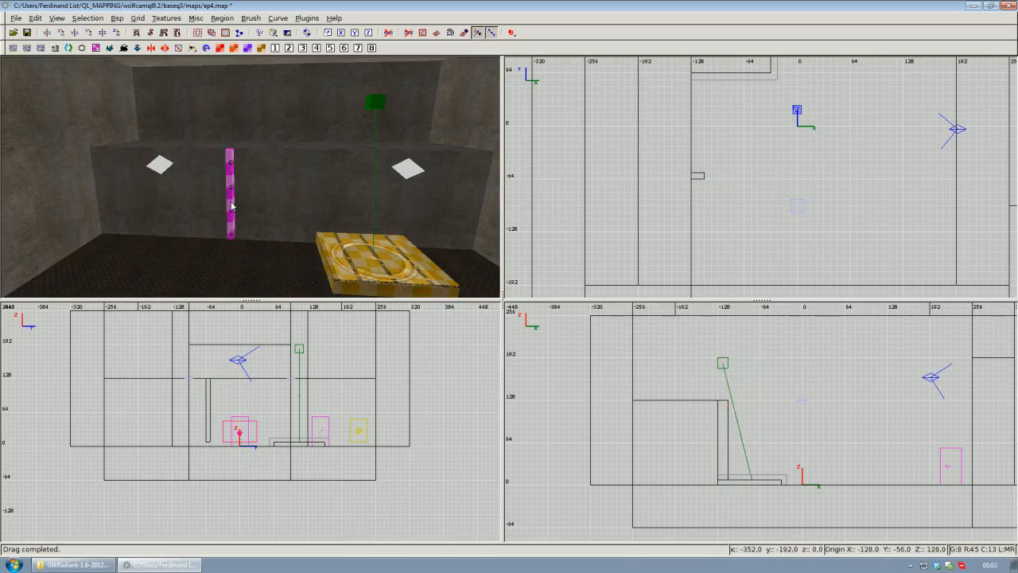
Duplicate the caulk post and place the copy along the ledge wall at y -136
left_click(232, 206, "shift")
scroll(700, 235, "up", 1)
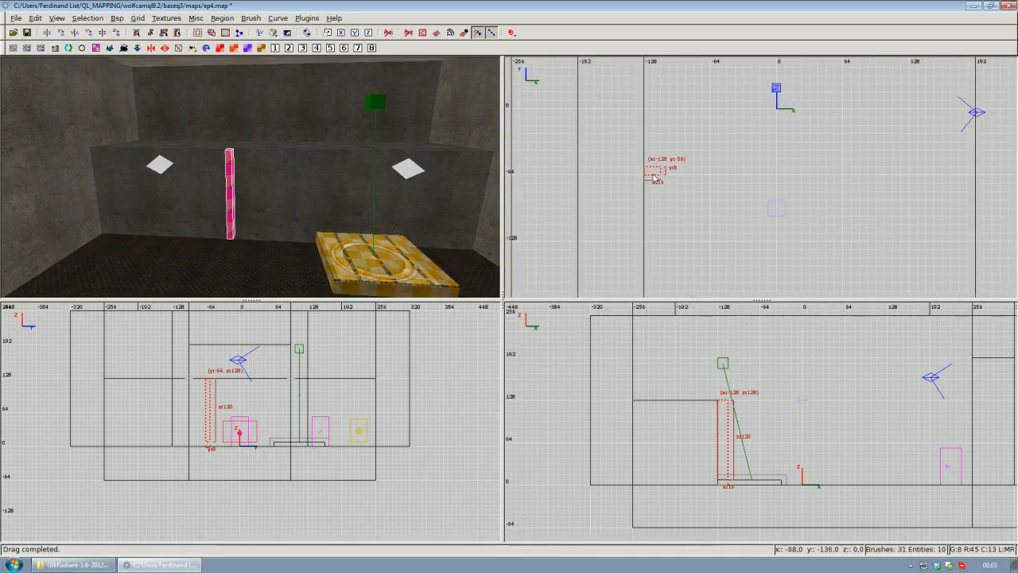
key("space")
left_click_drag(656, 183, 648, 259)
right_click(381, 207)
scroll(250, 177, "up", 2)
scroll(250, 177, "down", 1)
right_click(249, 176)
key("Escape")
left_click(302, 200, "shift")
key("Escape")
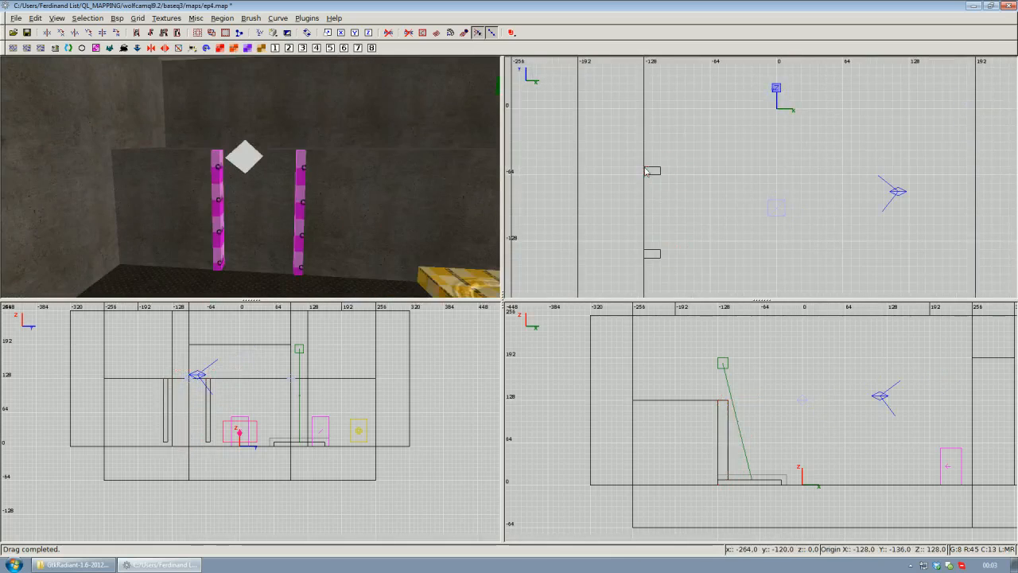
Create a beam 72 units long and 8 units high between the tops of the two posts and texture it with caulk
left_click_drag(646, 172, 665, 257)
left_click_drag(722, 506, 722, 432)
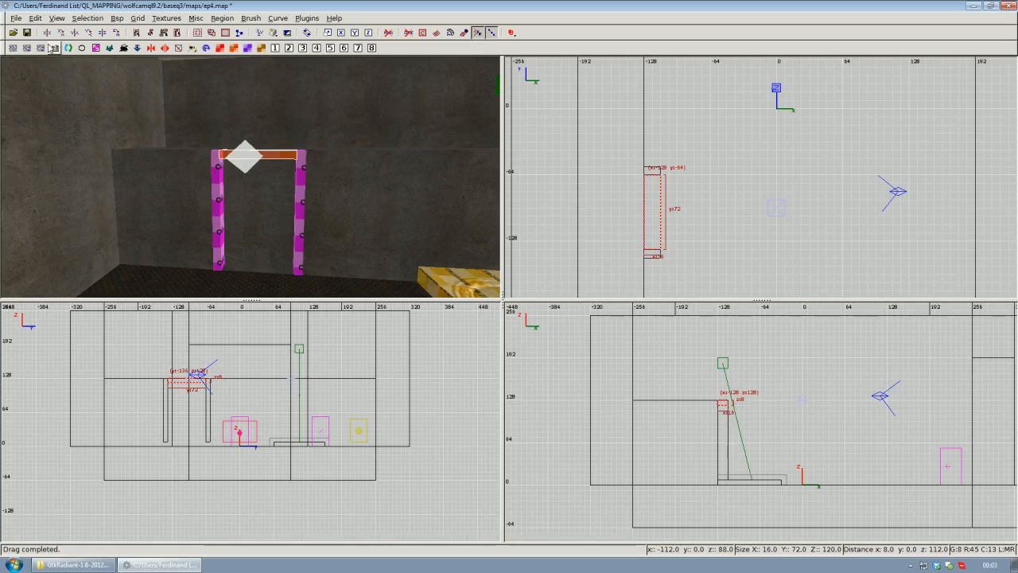
left_click(95, 48)
Copy the top beam down 112 units between the feet of the posts to close the caulk frame
left_click(286, 156, "shift")
right_click_drag(640, 399, 605, 426)
left_click_drag(672, 360, 672, 475)
key("Escape")
right_click(224, 222)
key("Down")
key("Up")
key("Right")
key("Down")
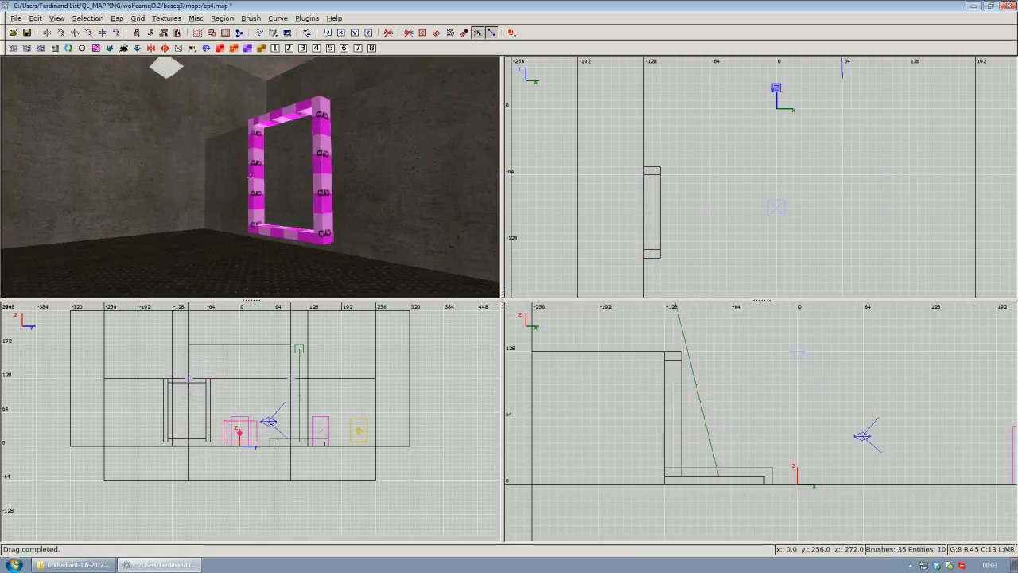
key("Up")
key("Down")
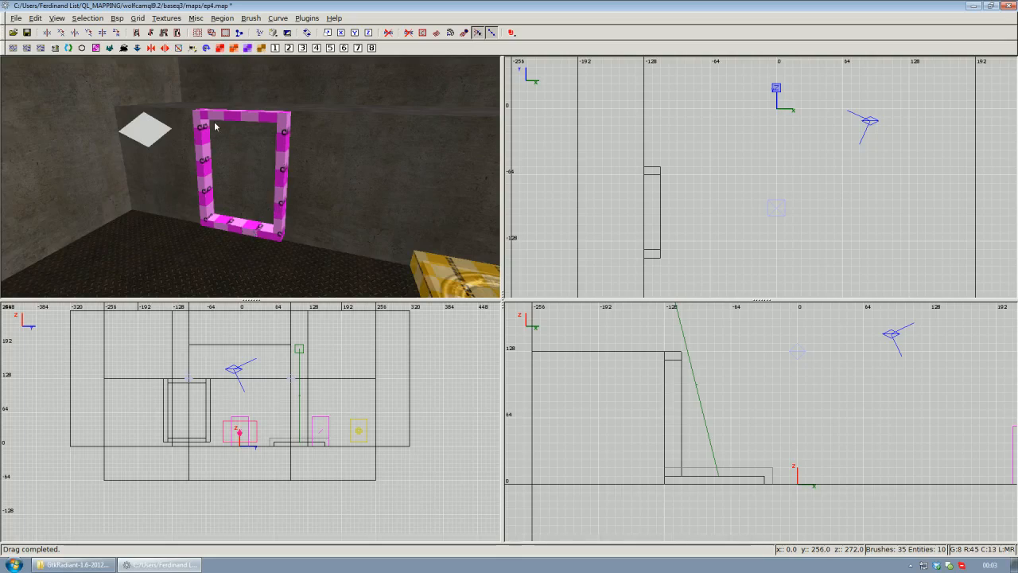
left_click(238, 232, "shift")
key("BackSpace")
key("ctrl+z")
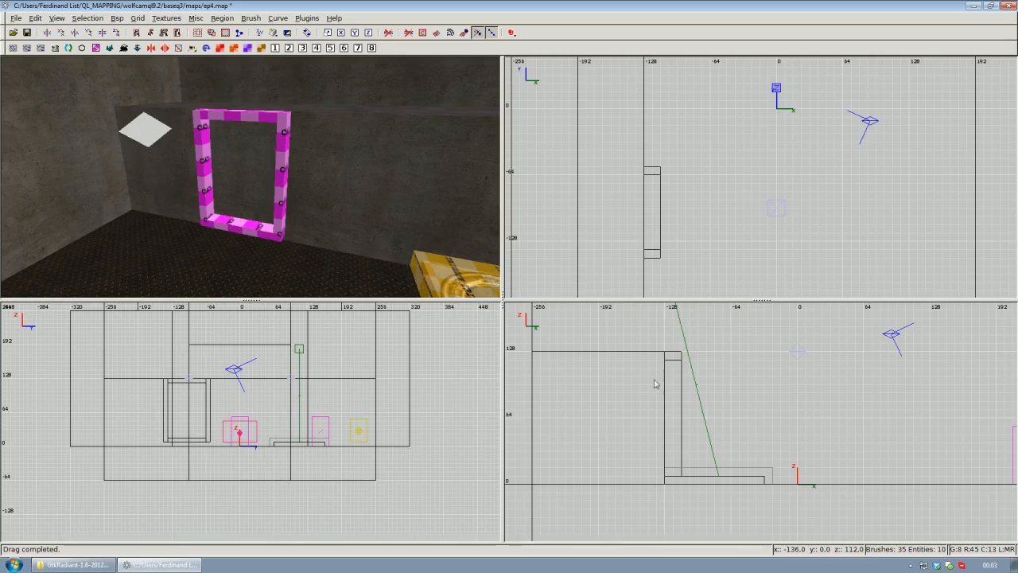
Fill the opening of the caulk frame with a brush 8 units thick, 72 units wide and 104 units tall
left_click_drag(667, 365, 673, 475)
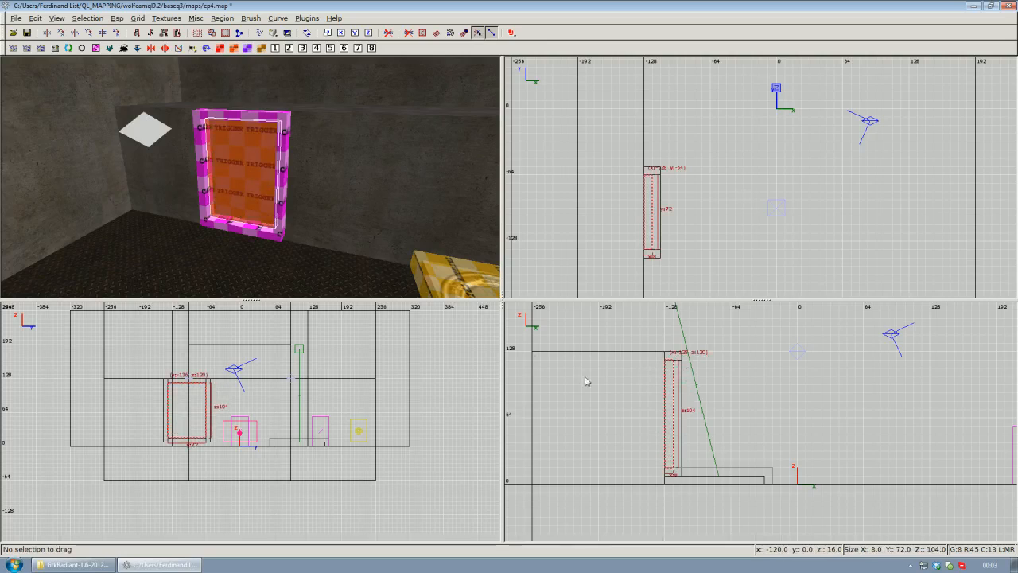
right_click(348, 228)
key("Up")
key("Left")
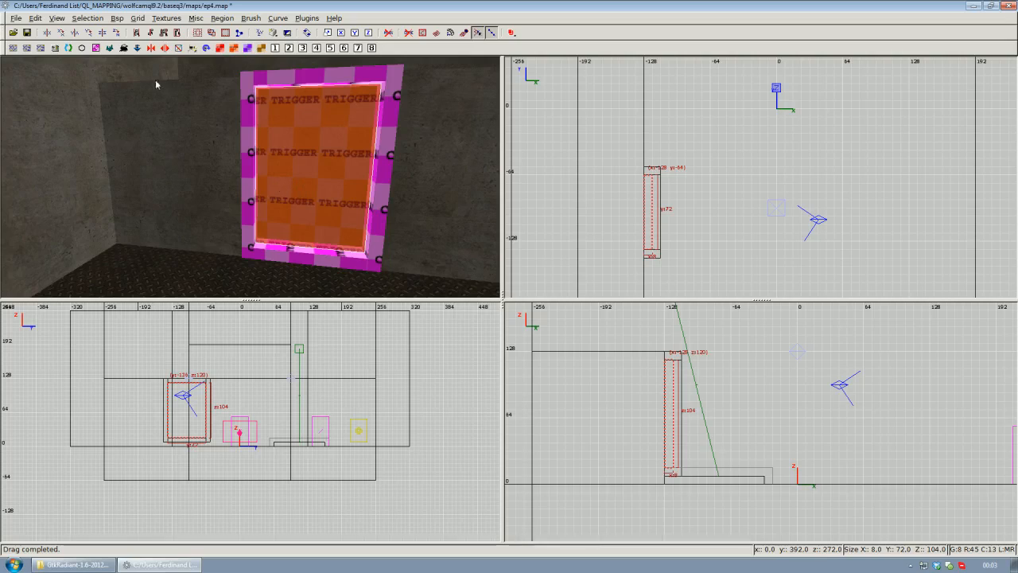
Load the common textures and apply nodraw to the brush filling the caulk frame
left_click(167, 18)
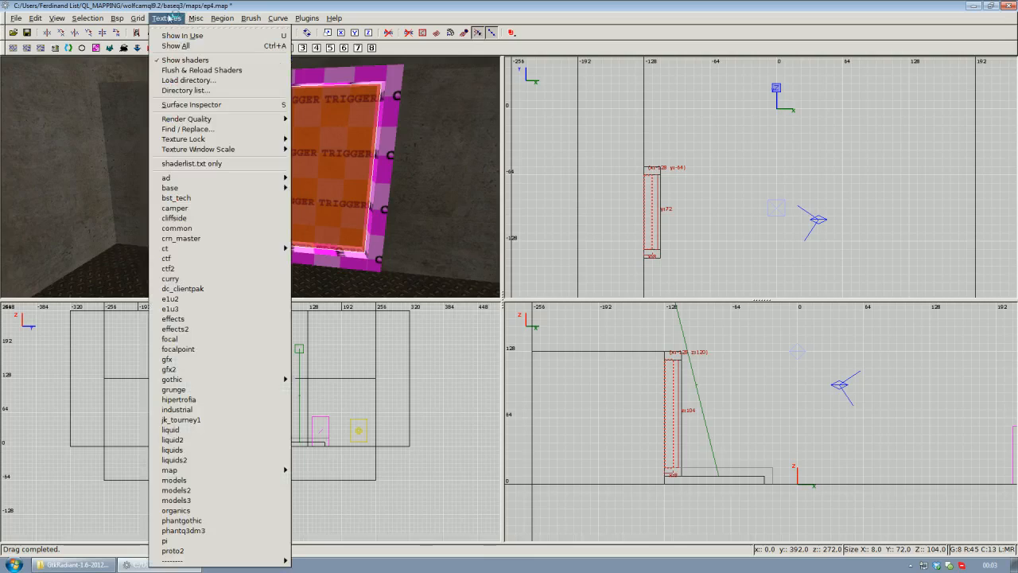
left_click(228, 228)
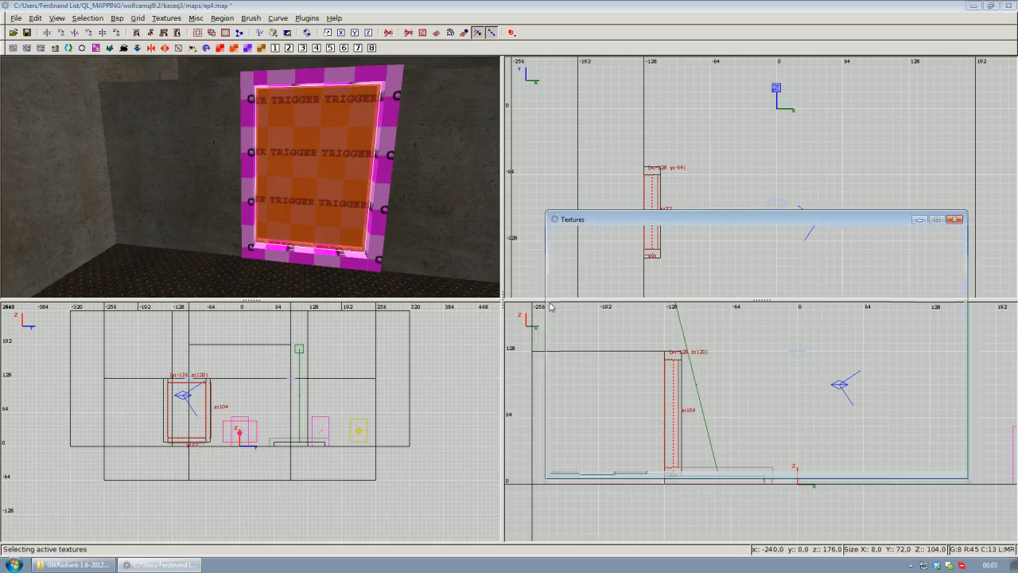
scroll(659, 371, "down", 2)
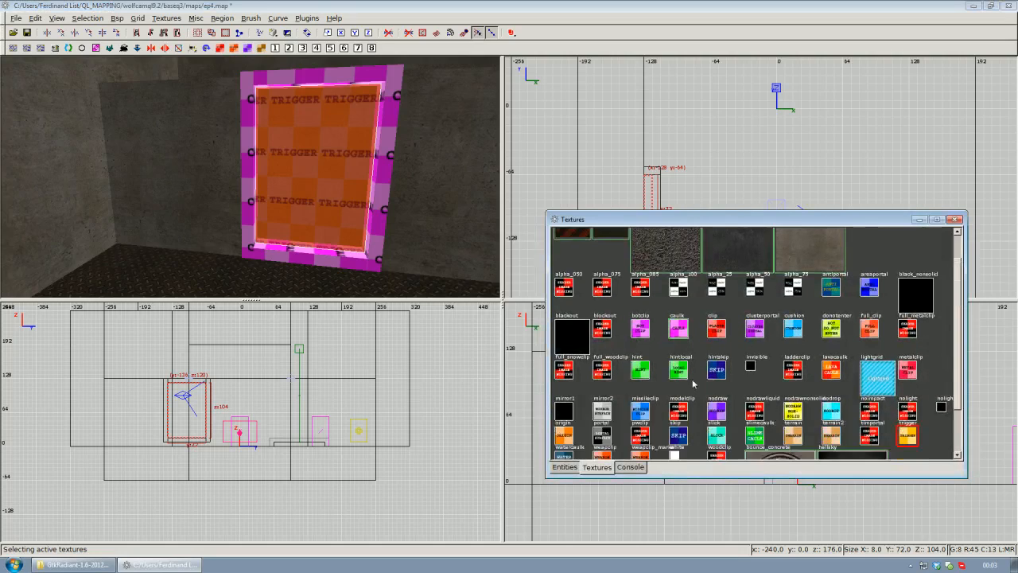
left_click(718, 380)
scroll(718, 381, "up", 2)
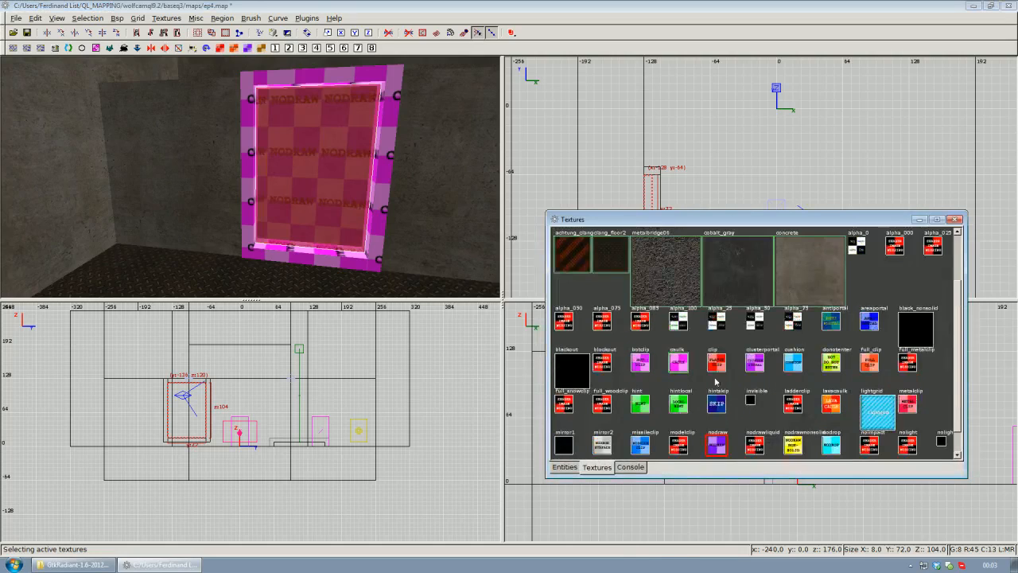
left_click(954, 220)
key("Escape")
Examine the nodraw panel inside the caulk frame from the front, from an angle and close up
right_click(387, 161)
key("Down")
key("Up")
key("Down")
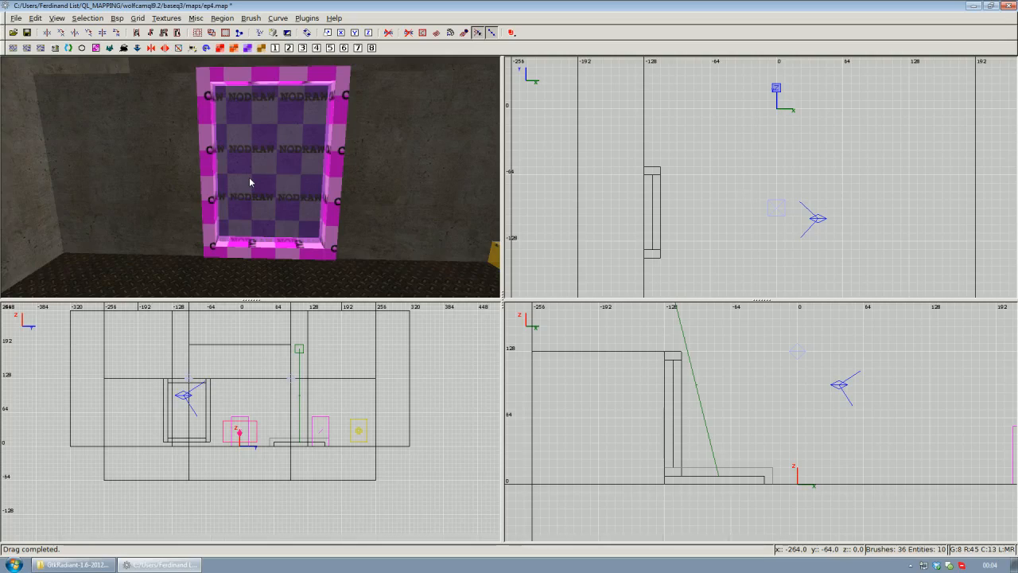
right_click(290, 168)
key("Up")
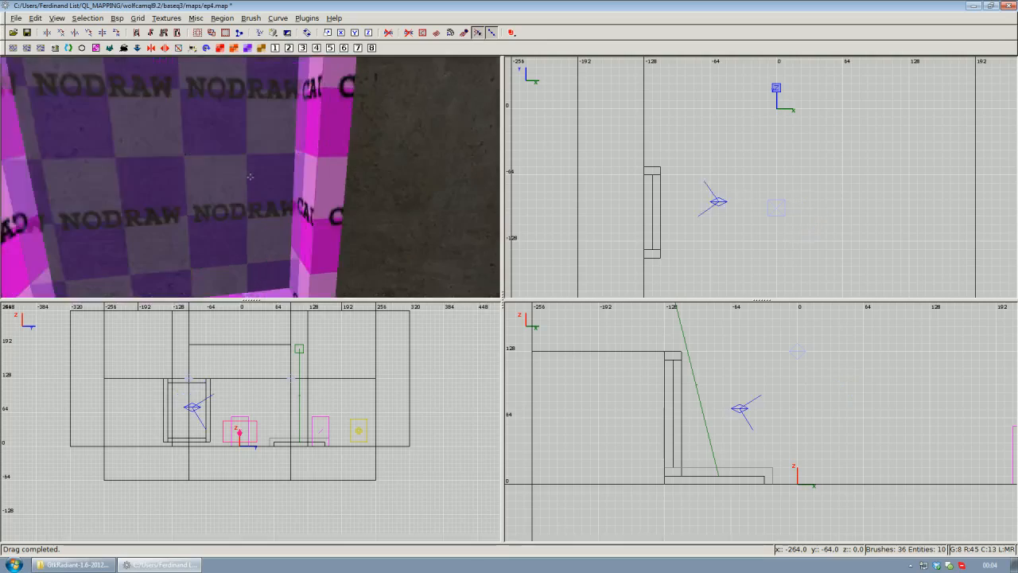
key("Down")
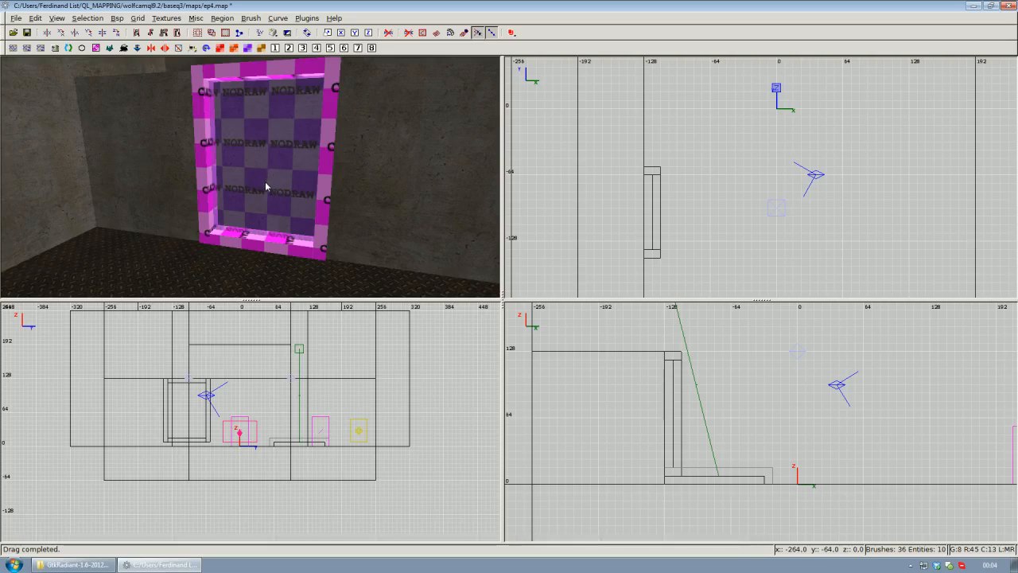
right_click(285, 186)
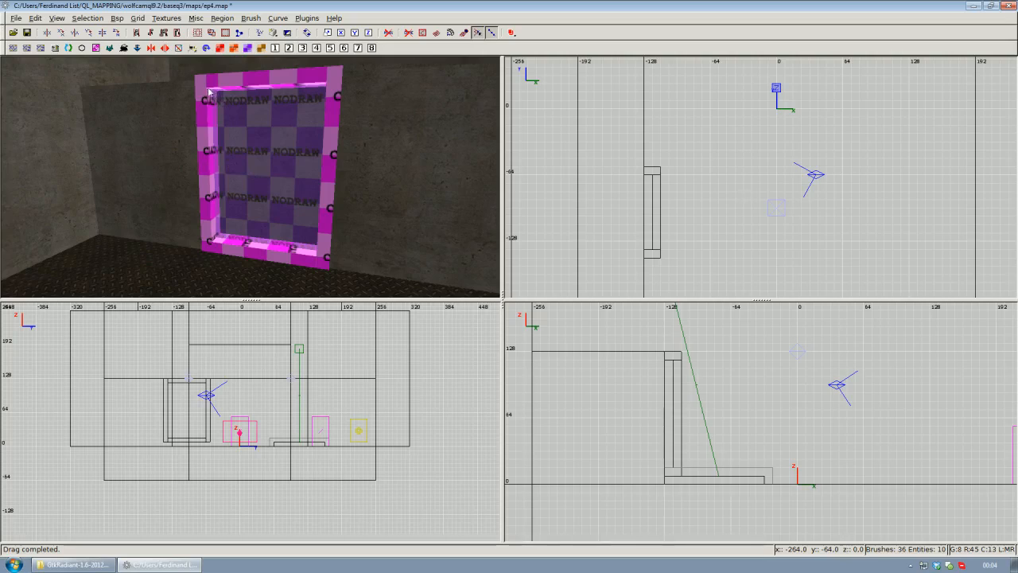
Load the sfx textures and apply portal_new to the front face of the nodraw panel
left_click(255, 182, "shift")
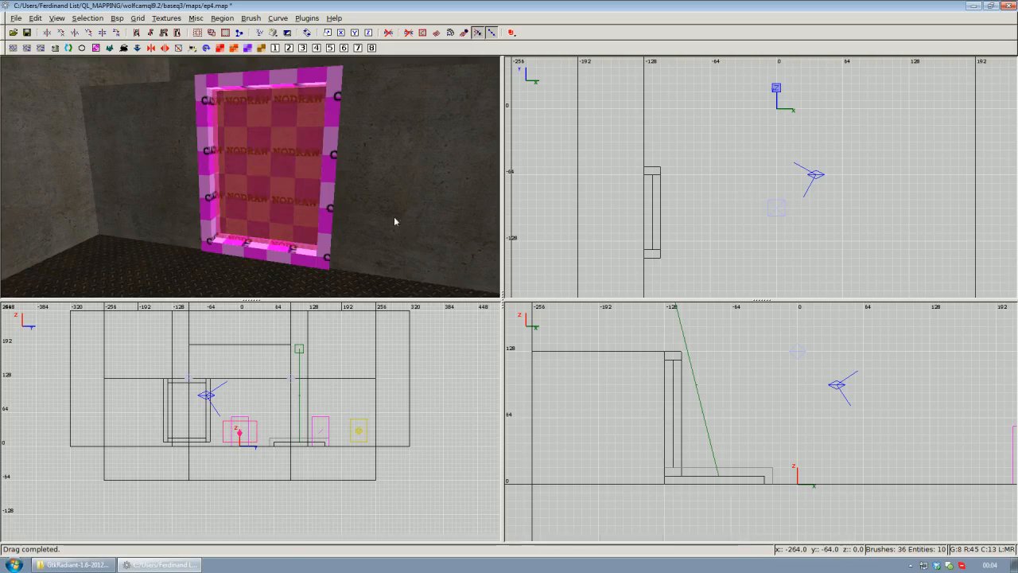
left_click(167, 19)
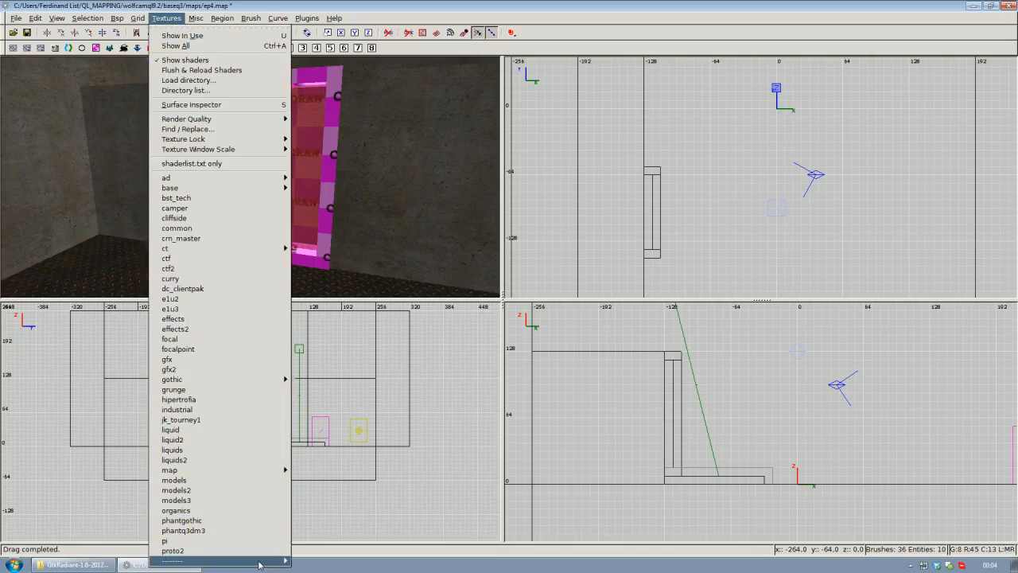
mouse_move(276, 550)
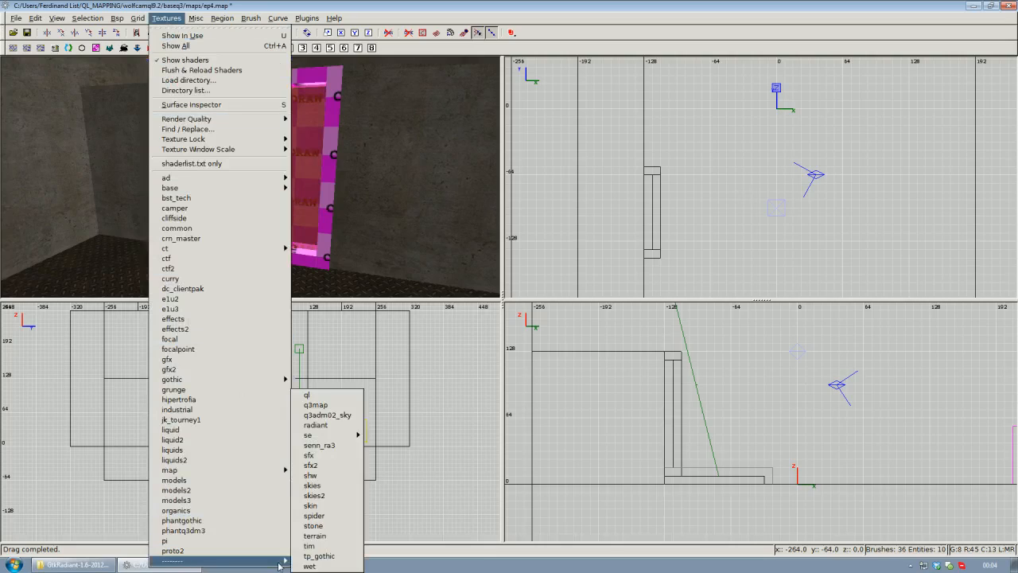
left_click(342, 455)
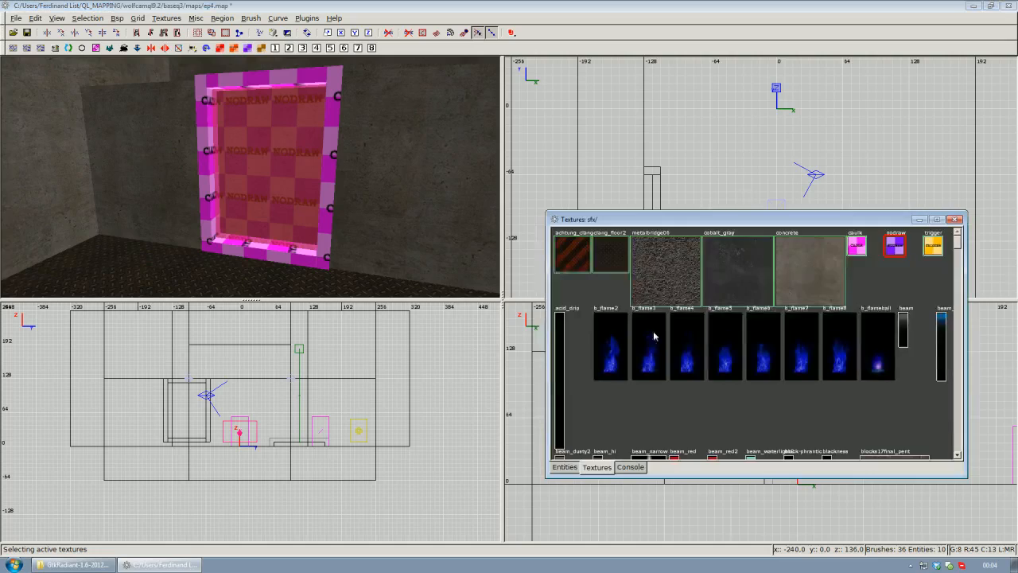
scroll(911, 336, "down", 15)
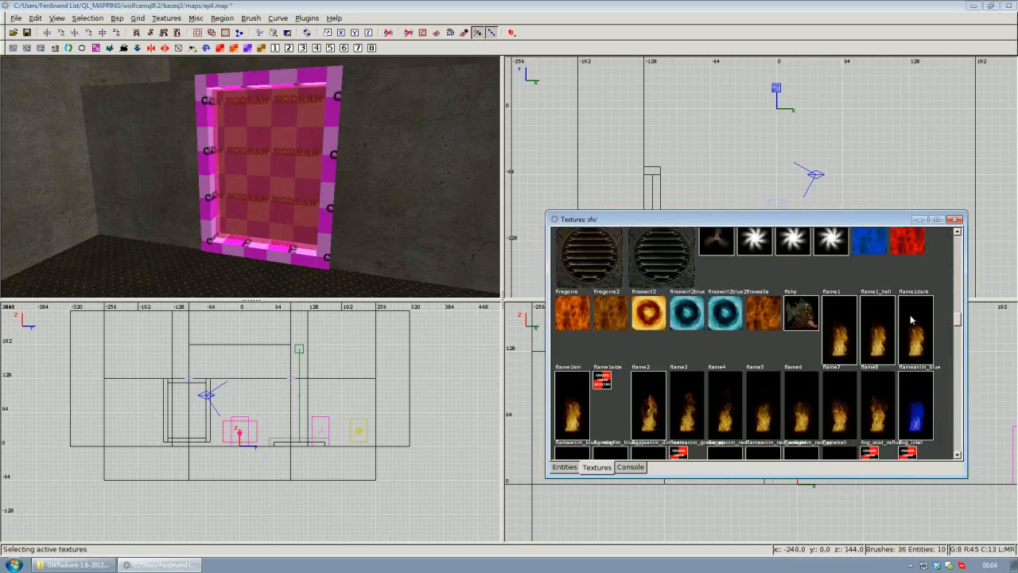
scroll(893, 326, "down", 15)
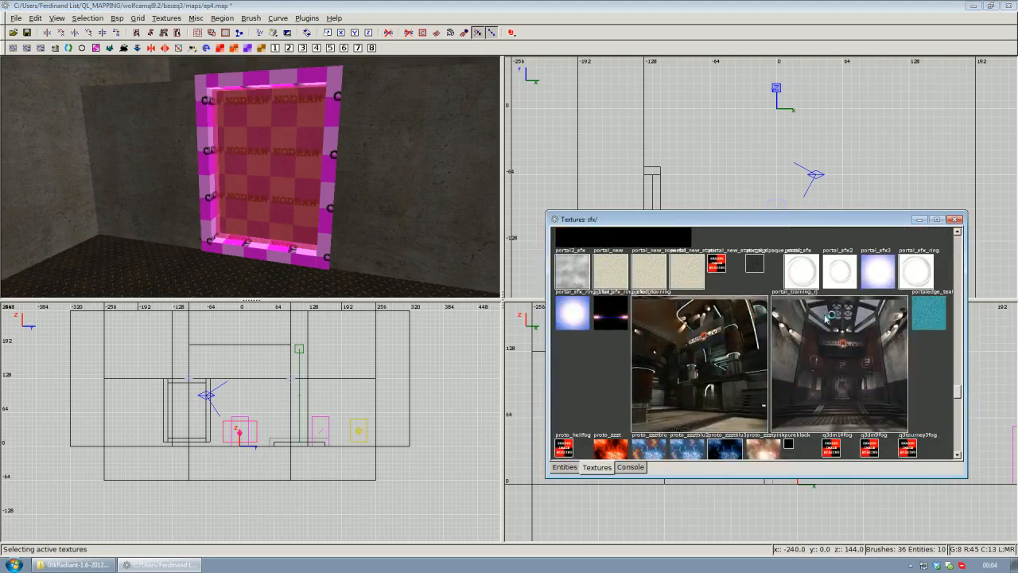
scroll(716, 294, "up", 1)
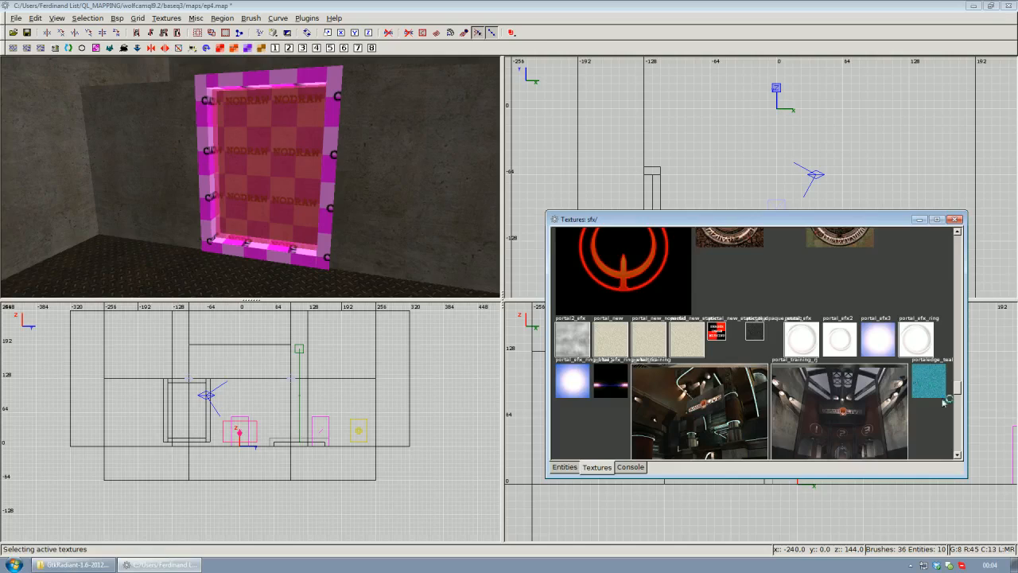
left_click_drag(958, 391, 958, 390)
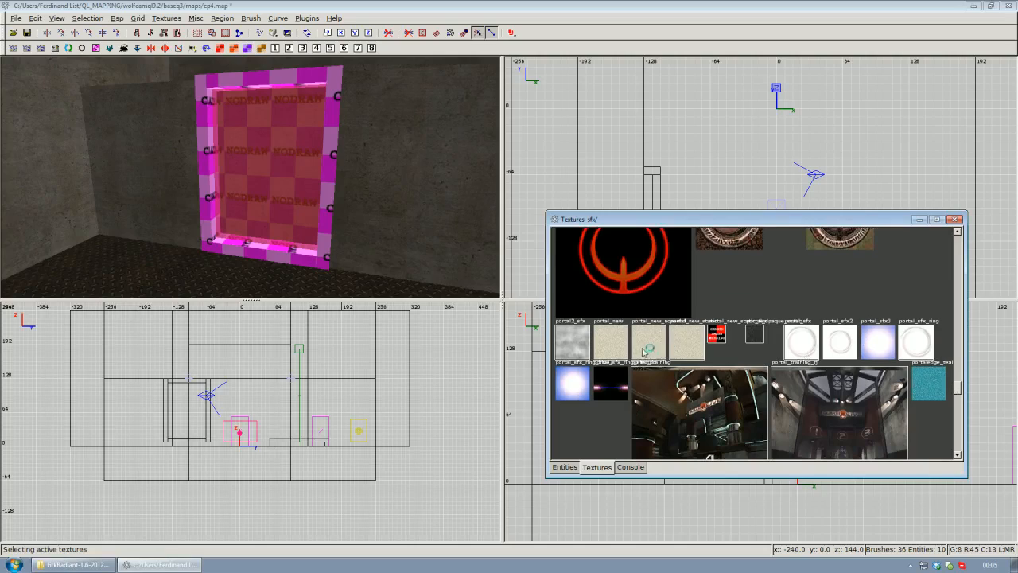
left_click(617, 346)
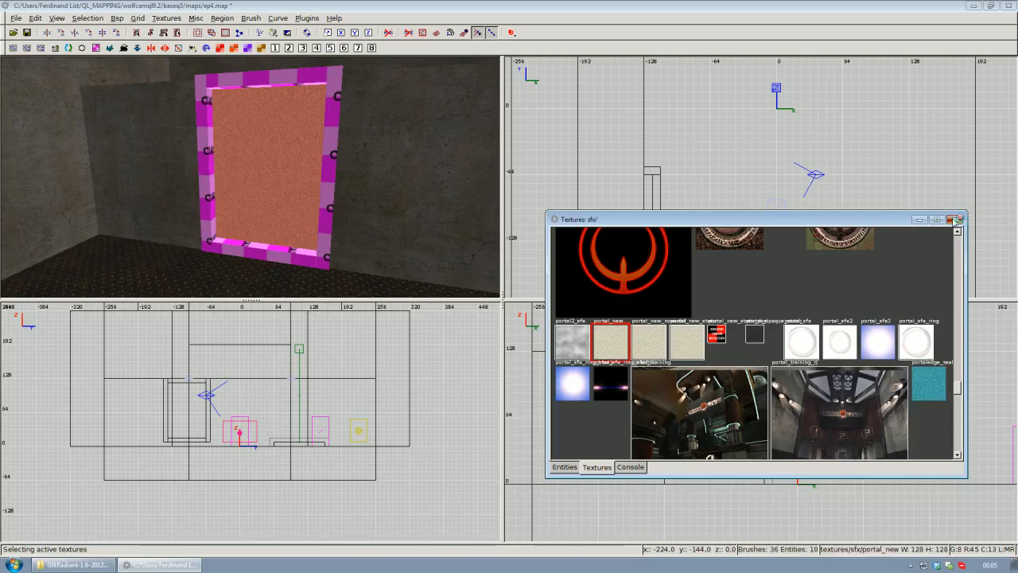
left_click(955, 220)
right_click_drag(156, 191, 250, 177)
scroll(250, 176, "up", 1)
scroll(249, 177, "down", 2)
scroll(250, 177, "up", 3)
scroll(250, 177, "down", 2)
right_click(250, 176)
right_click(260, 199)
scroll(250, 177, "down", 1)
right_click(250, 177)
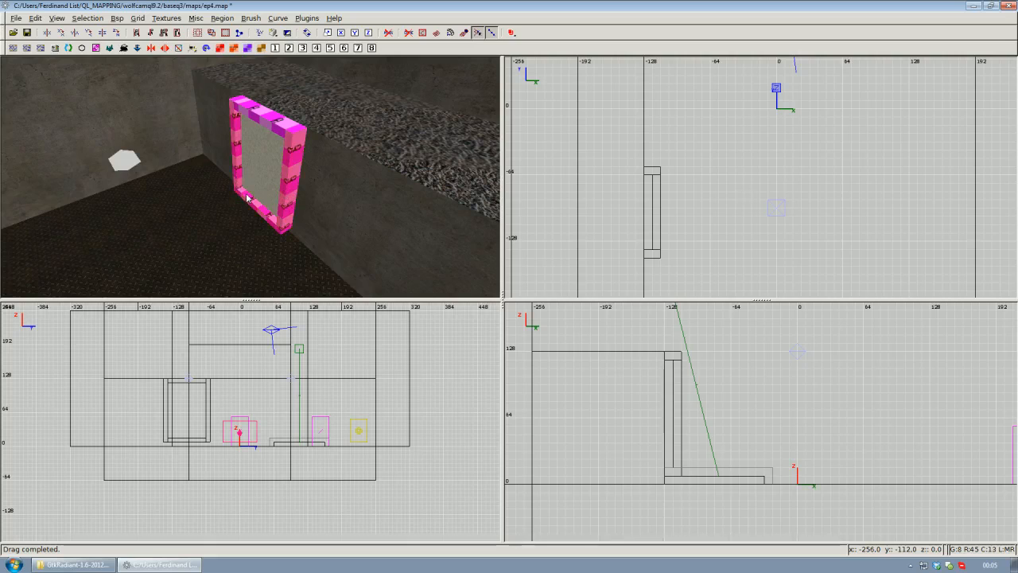
right_click(269, 213)
scroll(249, 176, "up", 3)
scroll(250, 177, "down", 4)
right_click(250, 177)
key("Escape")
left_click(227, 214, "shift")
key("Escape")
Select the exposed faces of the caulk frame's bottom beam and left post
scroll(235, 207, "up", 3)
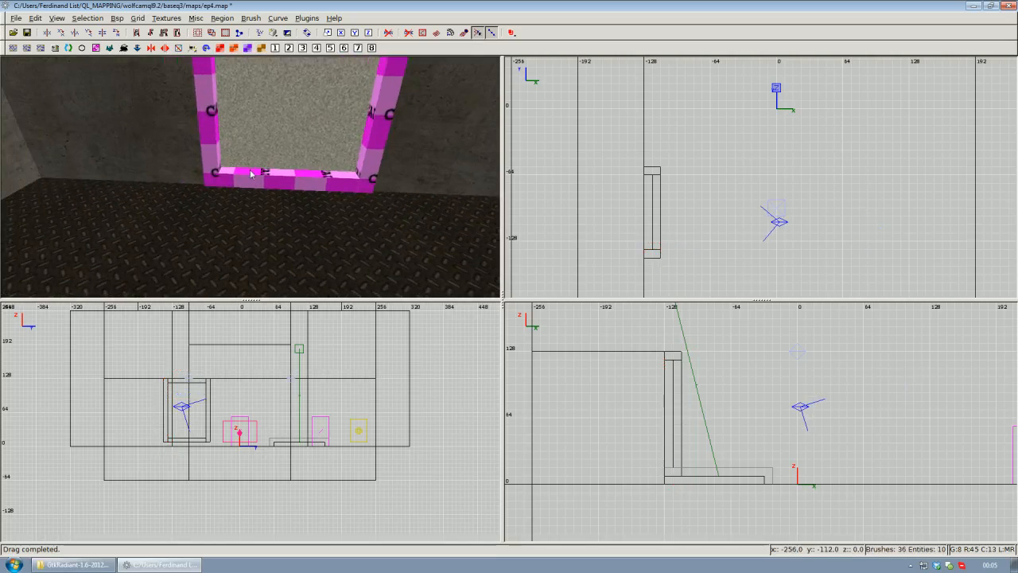
scroll(247, 188, "up", 4)
scroll(247, 188, "down", 1)
right_click(248, 184)
scroll(250, 177, "up", 1)
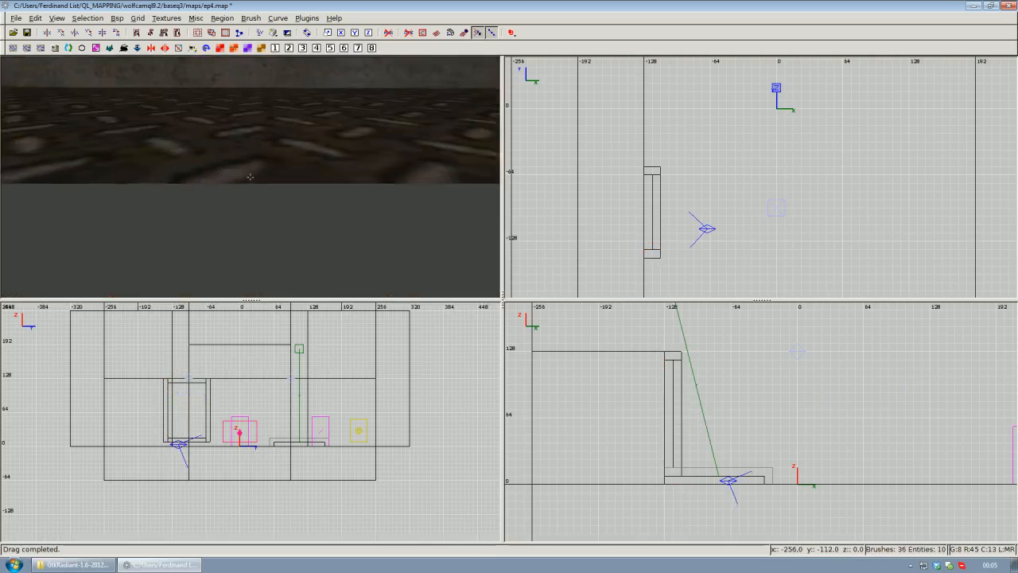
right_click(250, 177)
right_click(221, 152)
scroll(250, 177, "down", 1)
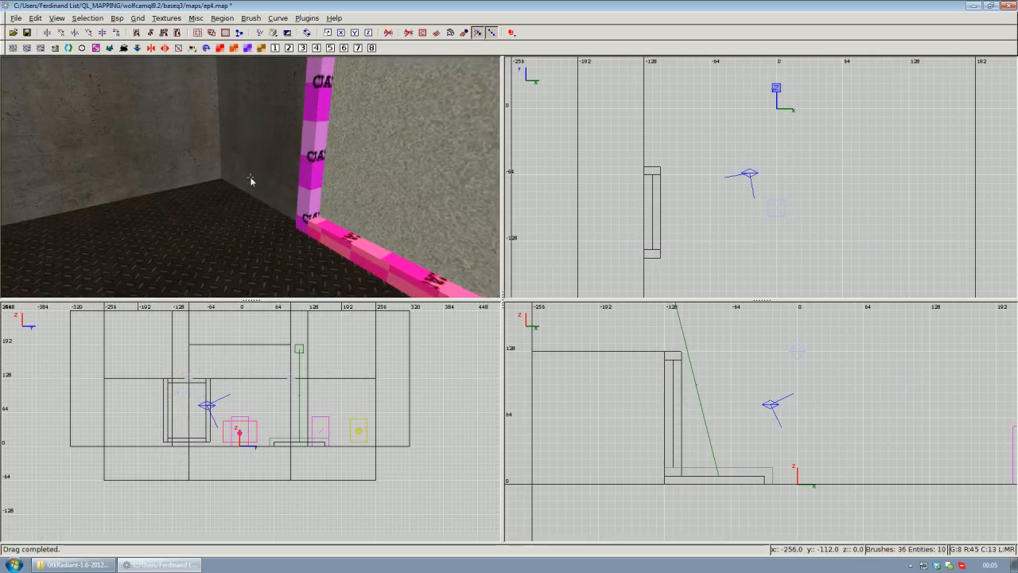
scroll(307, 214, "up", 1)
right_click(307, 221)
scroll(250, 176, "down", 2)
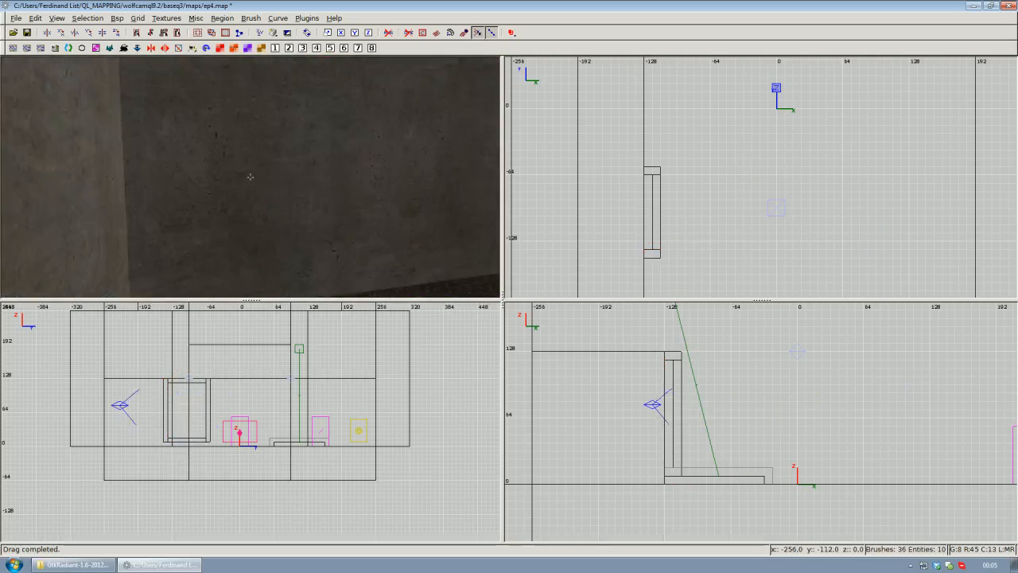
scroll(250, 177, "up", 2)
right_click(250, 176)
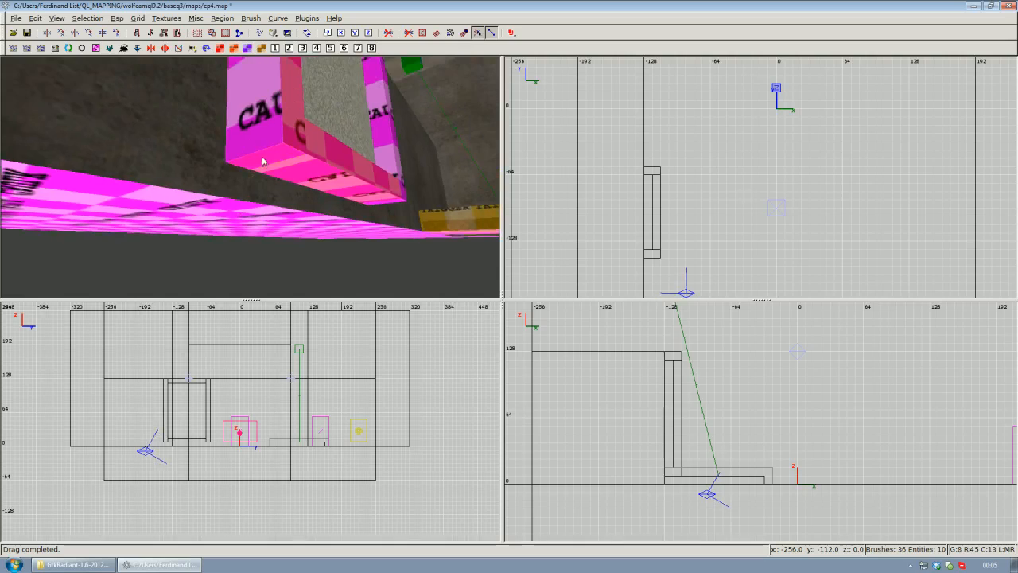
right_click(263, 161)
scroll(250, 177, "down", 2)
scroll(250, 177, "up", 1)
right_click(250, 177)
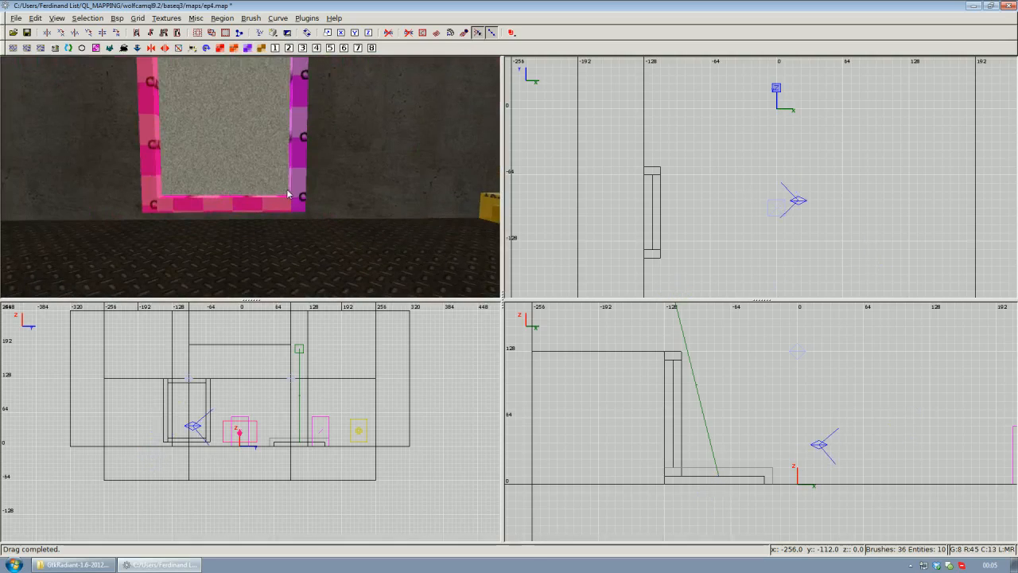
Add the exposed faces of the frame's right post and top beam to the face selection, leaving out the portal face
left_click(287, 190, "ctrl+shift")
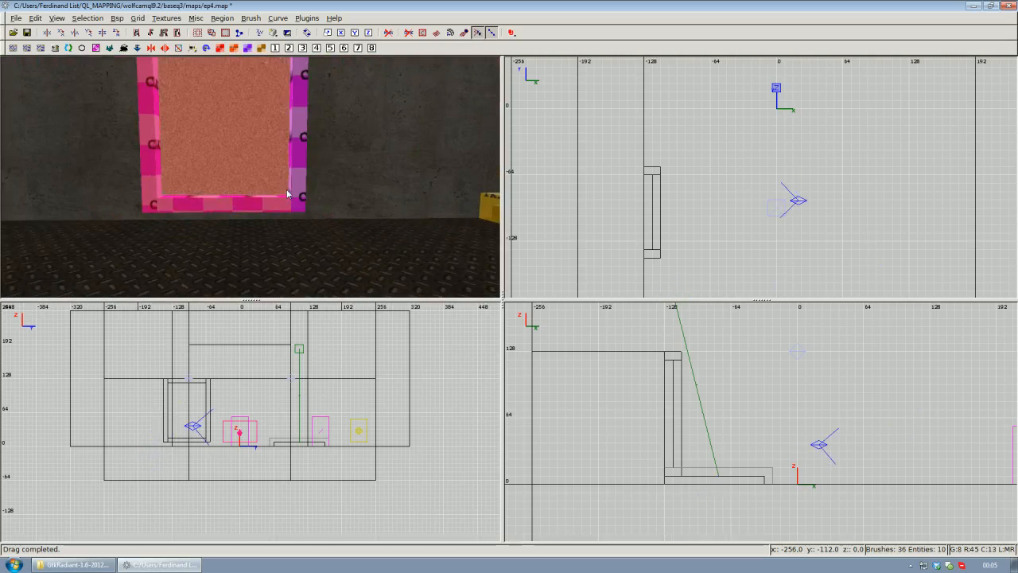
left_click(303, 197, "ctrl+shift")
right_click(303, 198)
scroll(250, 177, "up", 2)
scroll(250, 176, "down", 1)
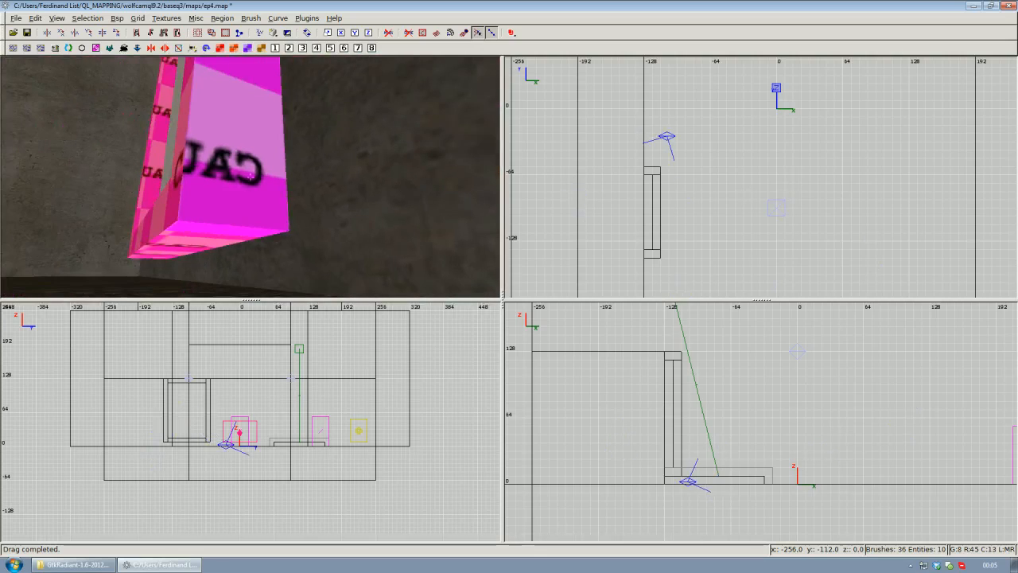
left_click(230, 169, "ctrl+shift")
right_click(231, 168)
scroll(250, 176, "down", 3)
right_click(249, 177)
left_click(229, 179, "ctrl+shift")
right_click(229, 179)
scroll(250, 177, "up", 3)
scroll(250, 177, "down", 3)
right_click(250, 177)
left_click(274, 218, "ctrl+shift")
right_click(274, 218)
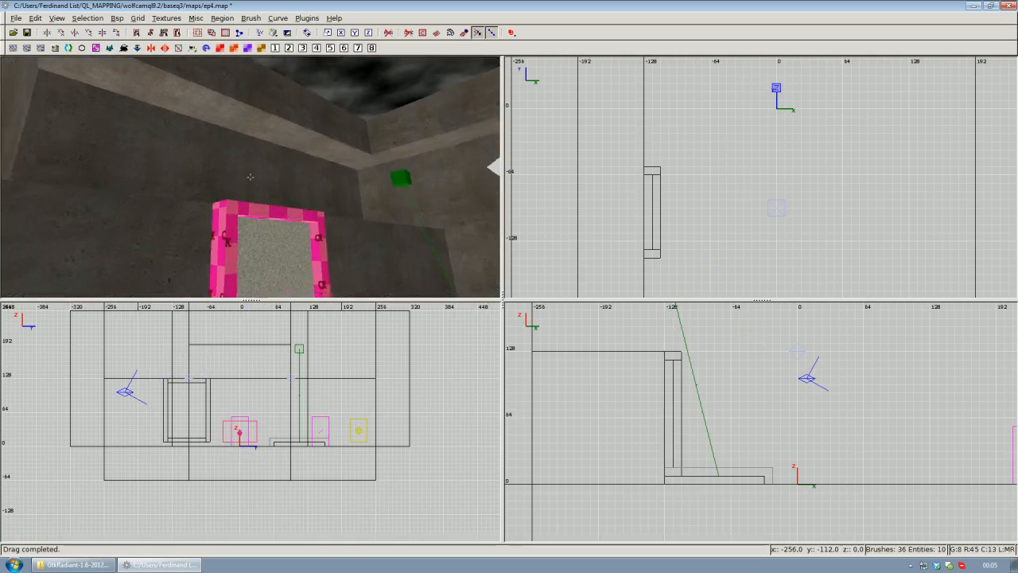
scroll(250, 176, "up", 2)
scroll(250, 176, "down", 1)
right_click(250, 177)
left_click(216, 230, "ctrl+shift")
right_click(217, 230)
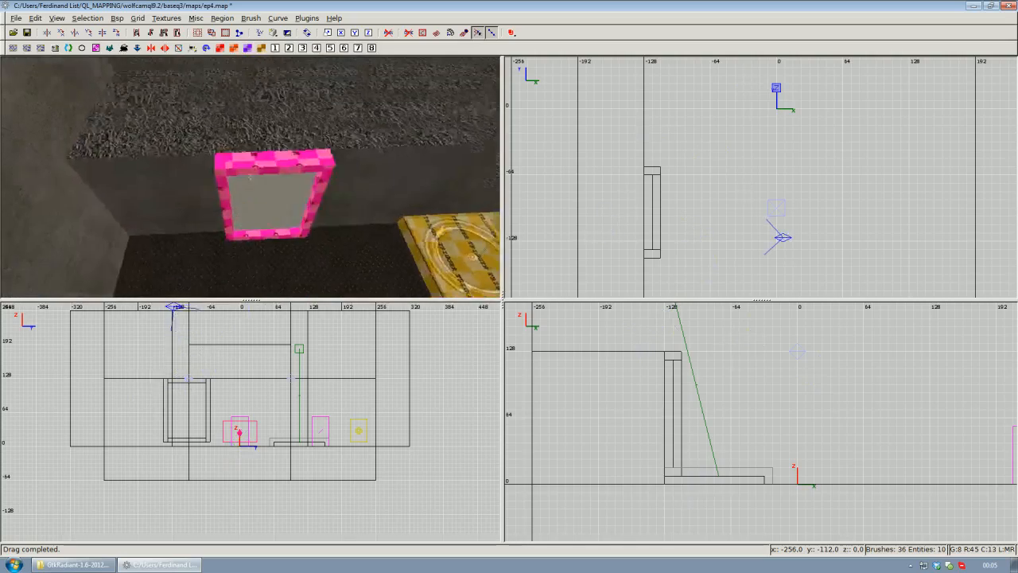
scroll(250, 176, "up", 3)
scroll(250, 176, "down", 3)
scroll(249, 176, "up", 2)
scroll(249, 177, "down", 3)
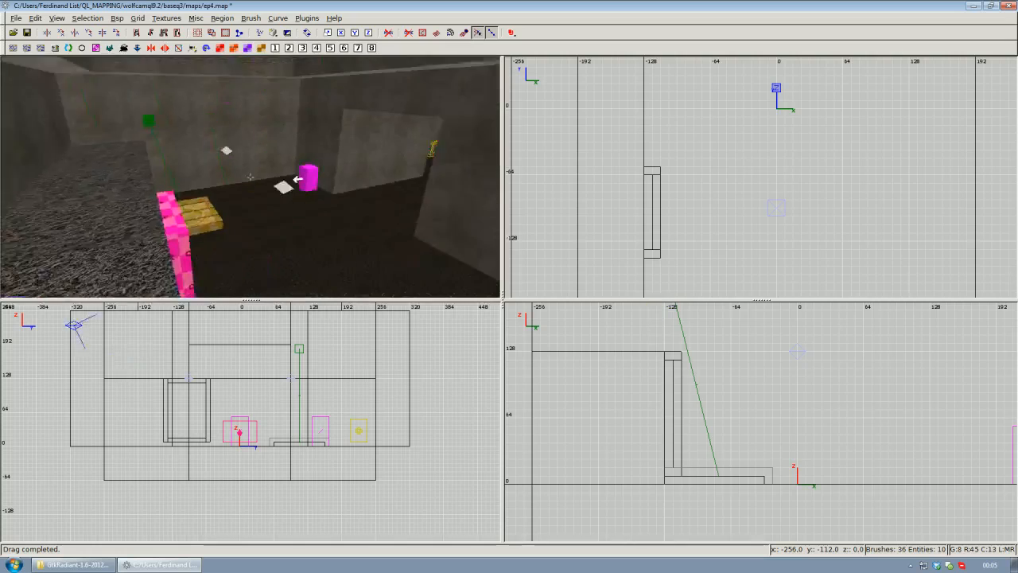
scroll(250, 177, "up", 5)
scroll(249, 177, "down", 3)
scroll(250, 177, "up", 1)
scroll(250, 177, "down", 2)
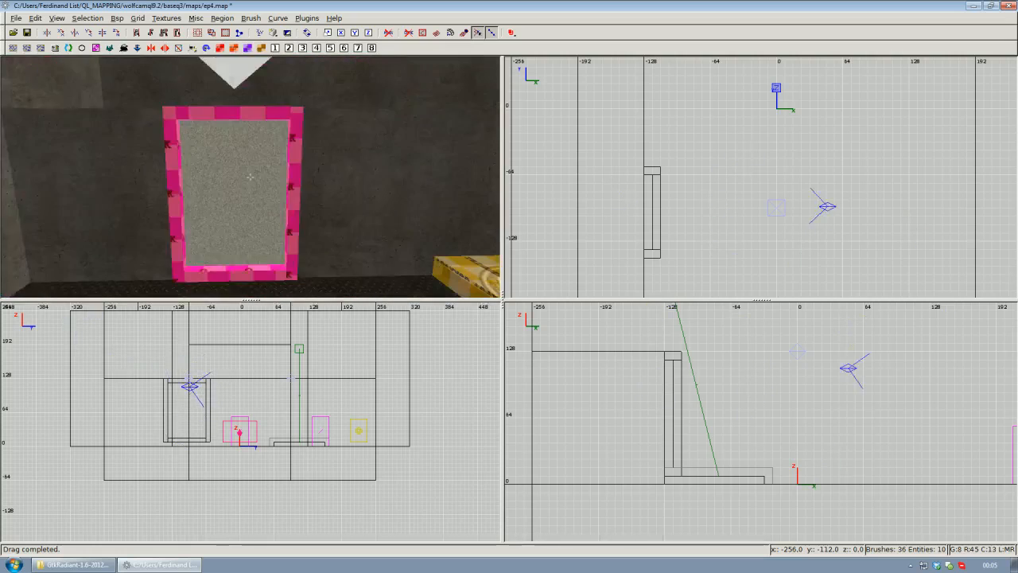
Apply the base_floor/achtung_clang texture to the selected faces of the frame and clear the selection
right_click(250, 177)
key("t")
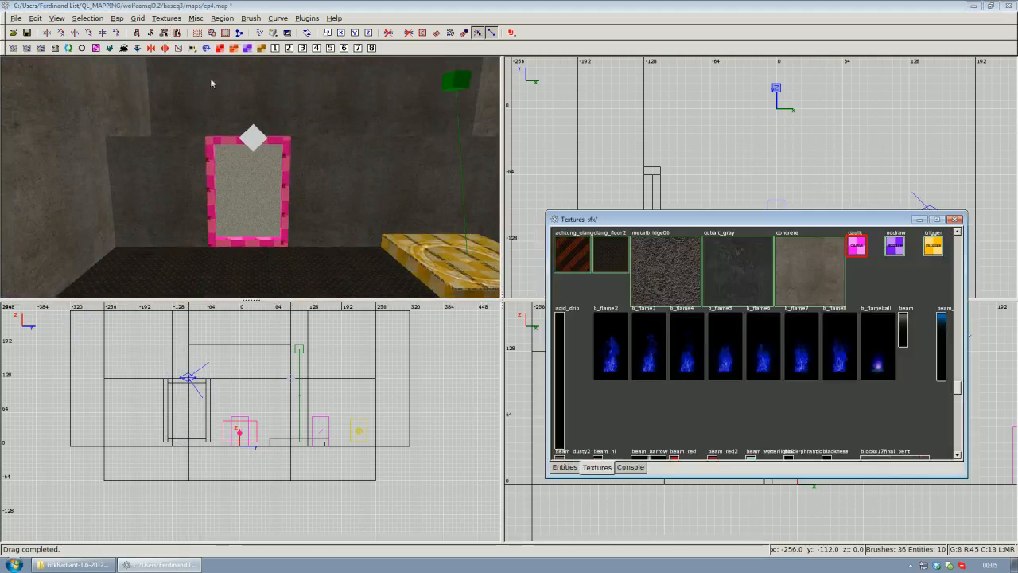
scroll(696, 325, "down", 1)
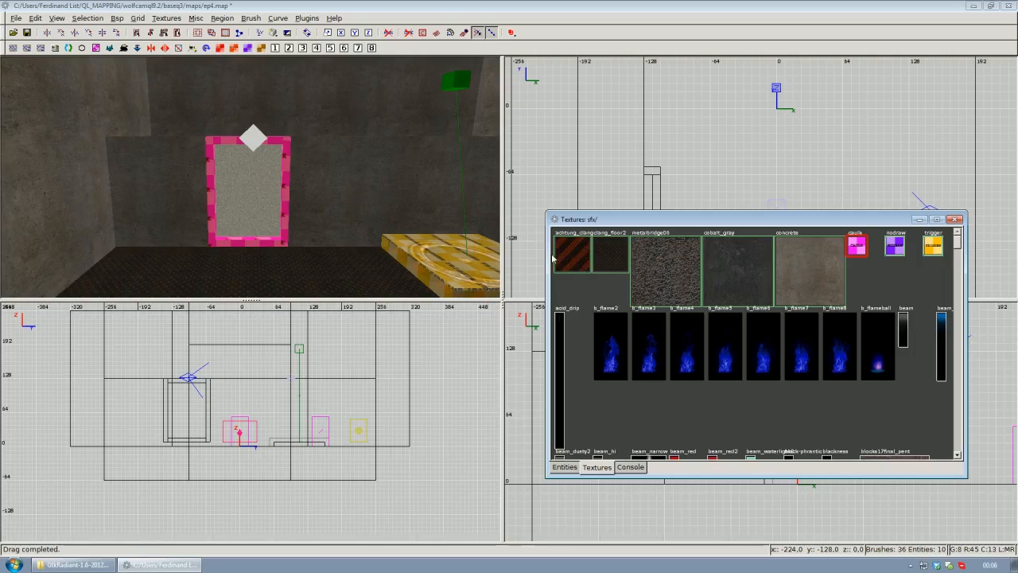
left_click(576, 249)
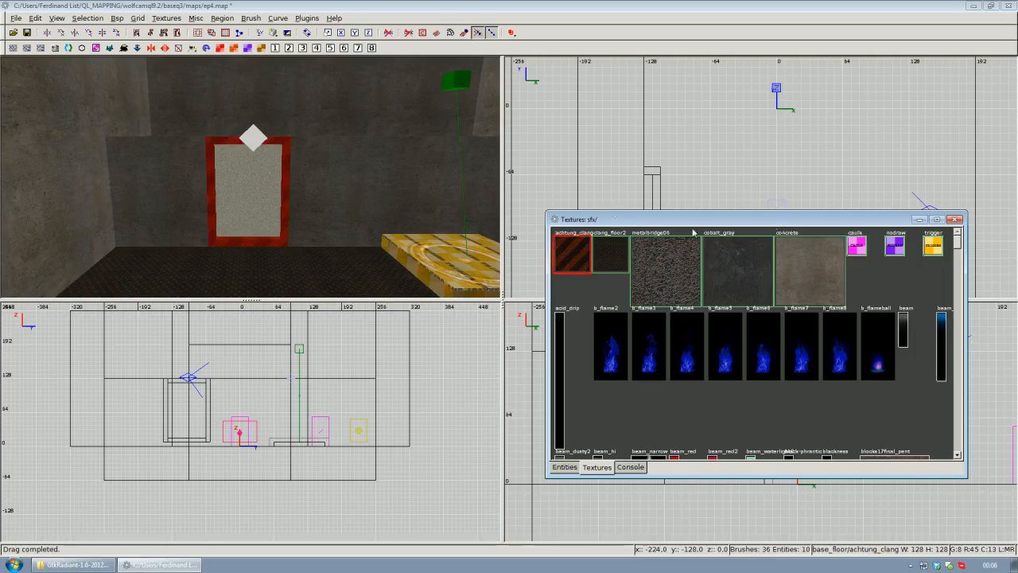
left_click(956, 219)
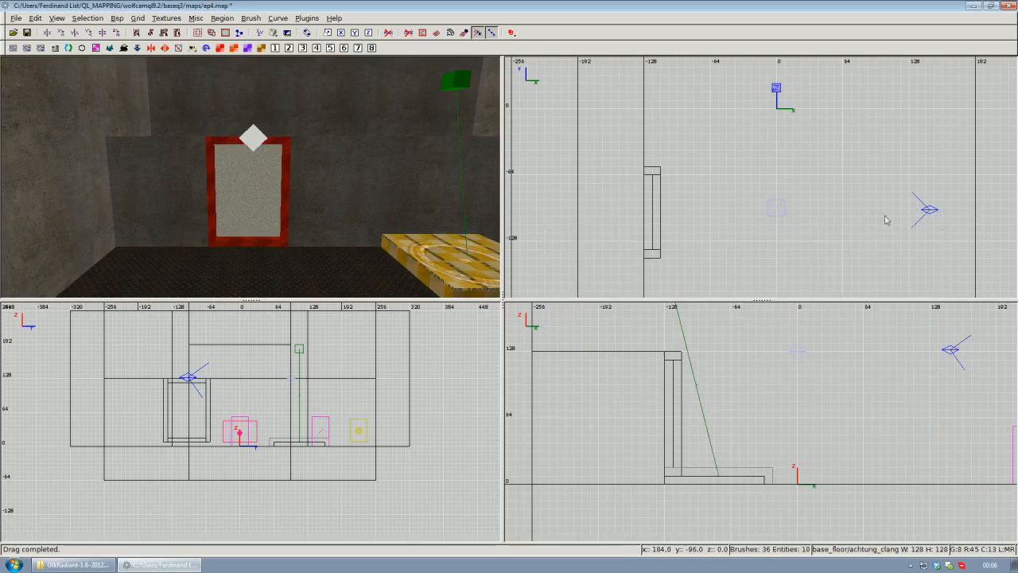
key("Escape")
right_click(205, 155)
key("Up")
key("Down")
key("Up")
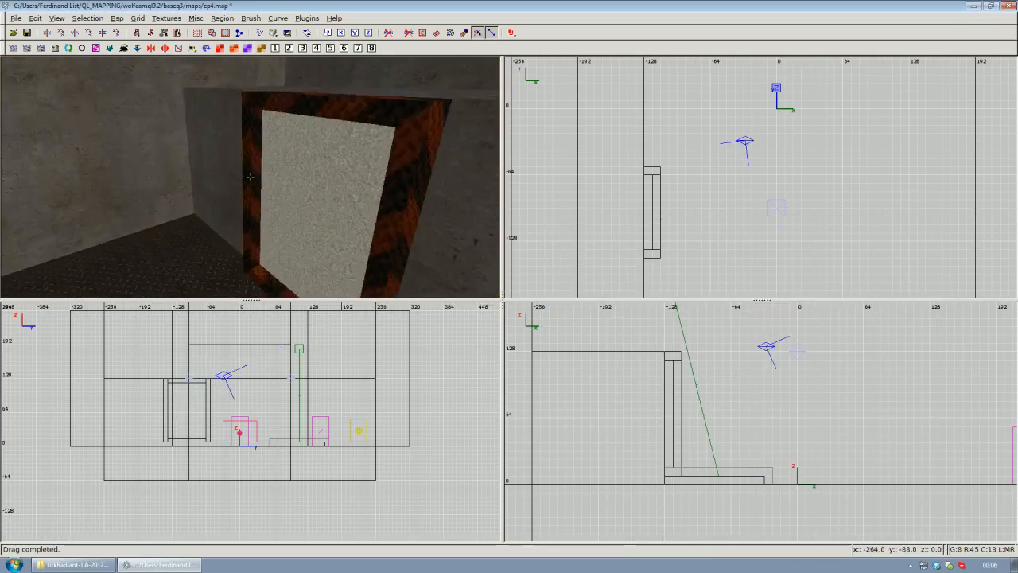
Examine the textured teleporter frame and its portal surface from several distances and angles
key("Down")
key("Down")
key("Up")
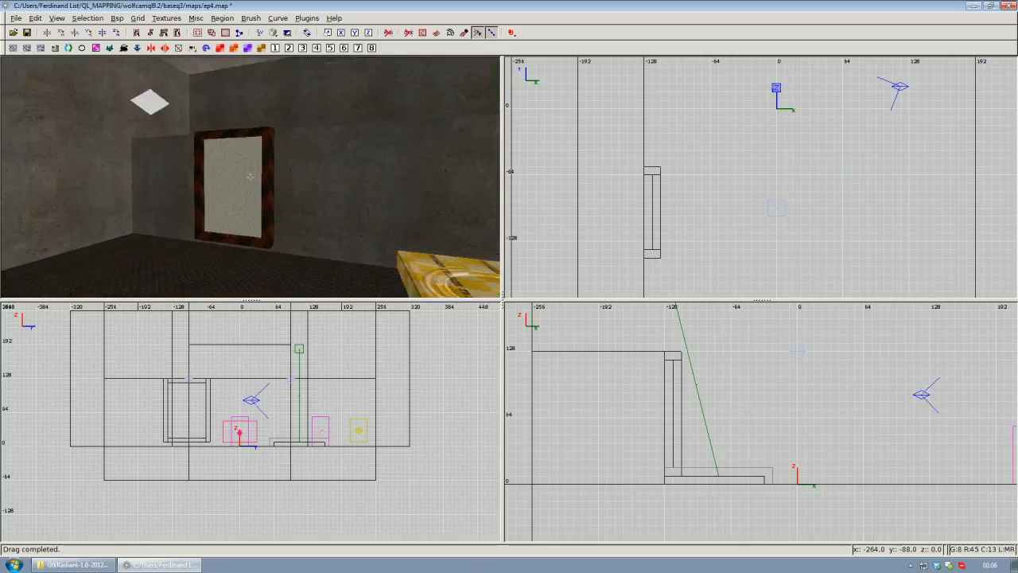
key("Down")
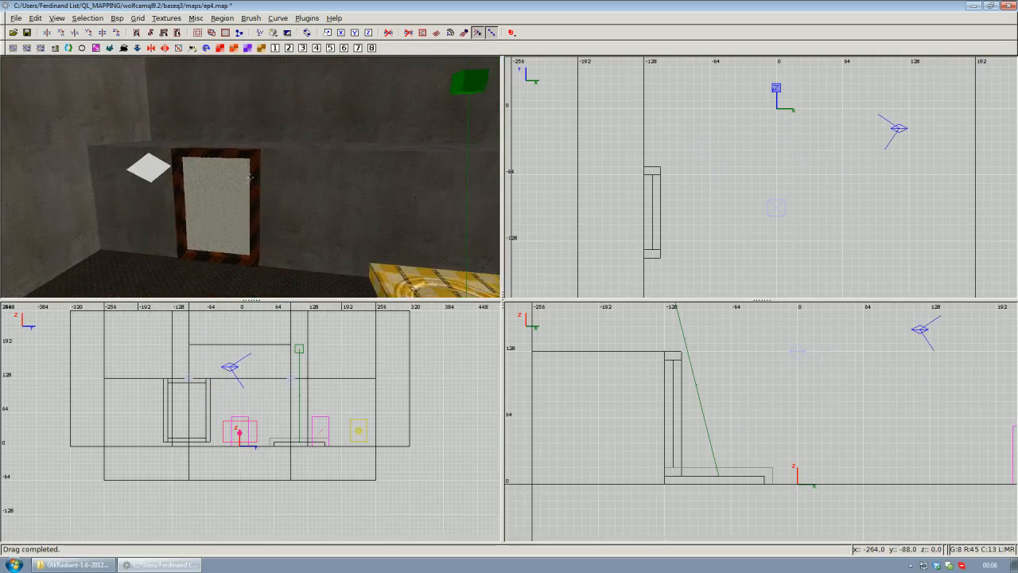
key("Up")
key("Down")
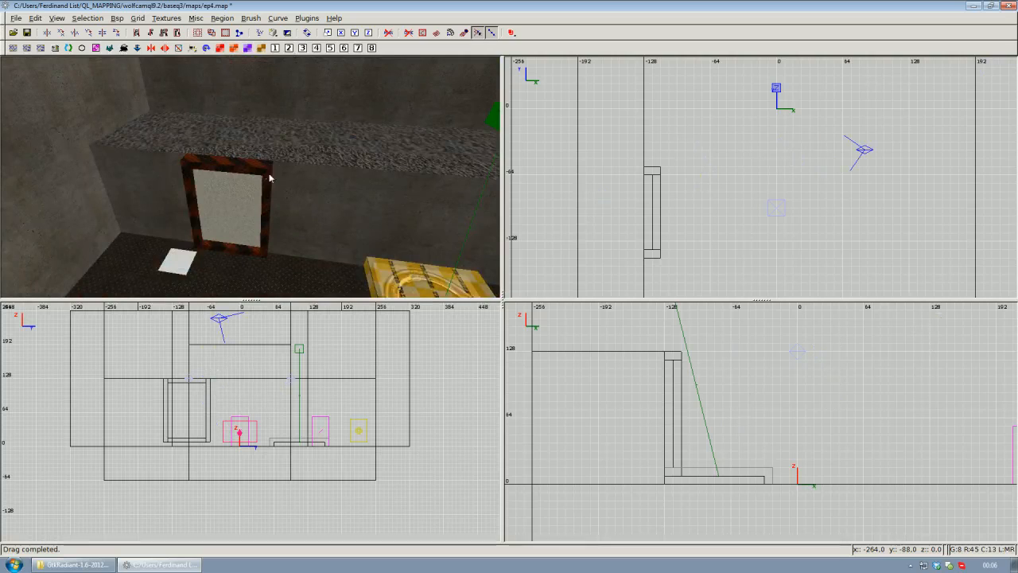
right_click(287, 208)
key("Up")
key("Down")
right_click(251, 177)
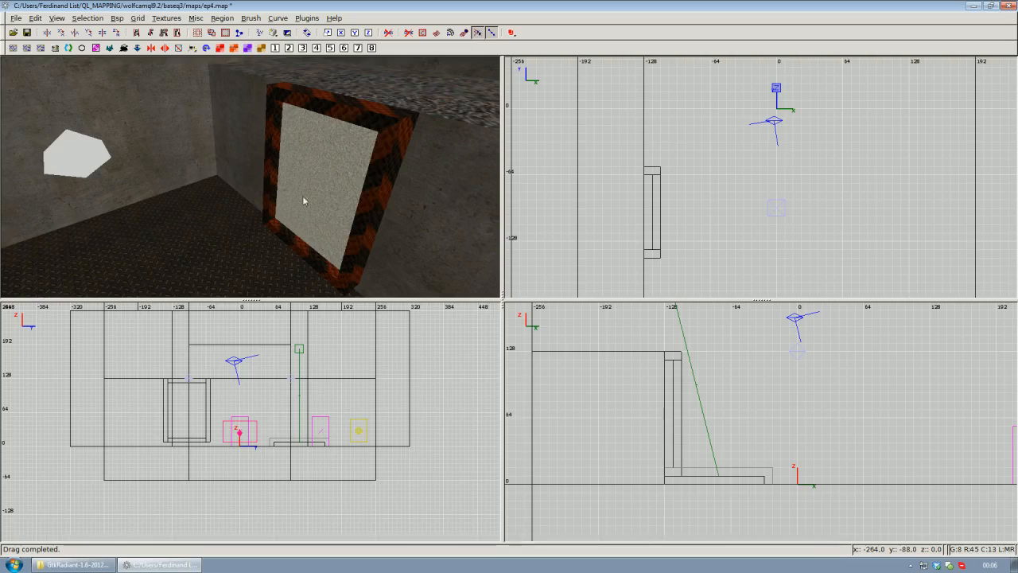
left_click(383, 218, "shift")
scroll(722, 198, "down", 3)
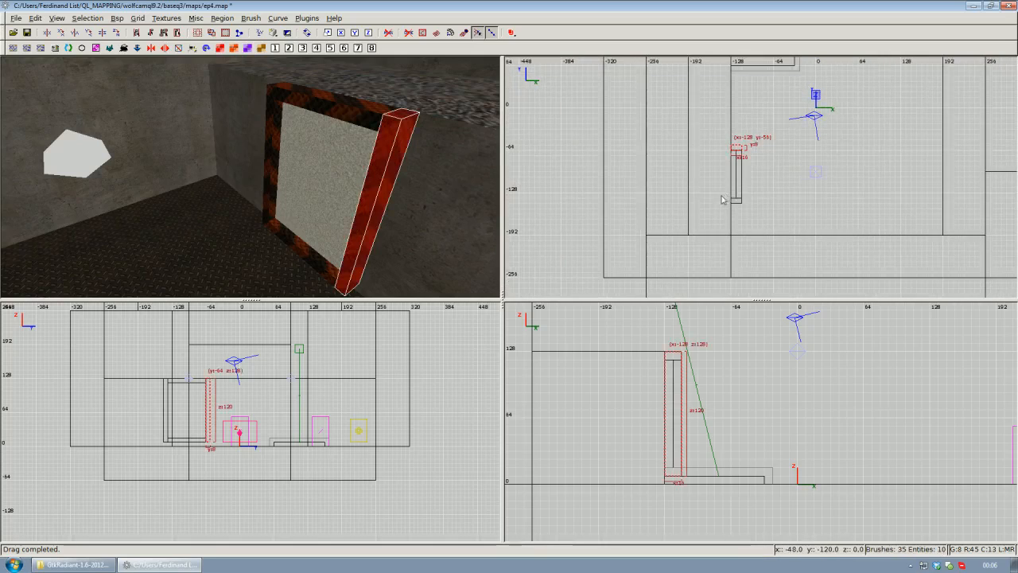
scroll(734, 199, "up", 1)
right_click_drag(733, 199, 719, 234)
scroll(731, 199, "down", 1)
key("Escape")
Draw a 24 x 88 unit brush enclosing the teleporter frame and extend its bottom down to the floor, making it 128 units tall
scroll(731, 201, "up", 2)
right_click(285, 174)
scroll(250, 177, "up", 1)
scroll(250, 176, "down", 2)
right_click(250, 176)
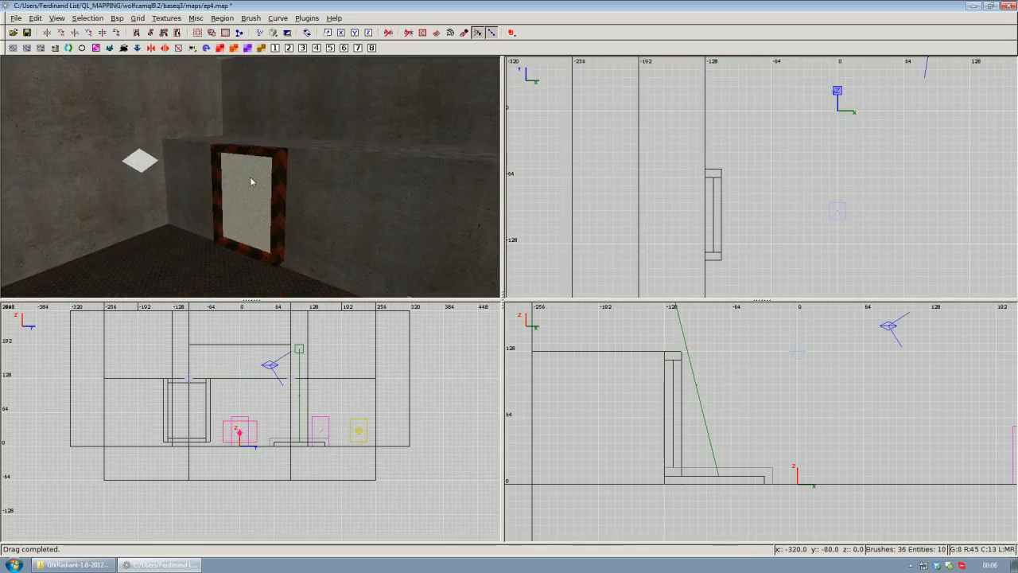
right_click_drag(720, 194, 665, 128)
scroll(705, 183, "up", 1)
mouse_move(665, 127)
left_mouse_down()
mouse_move(684, 231)
mouse_move(697, 249)
mouse_move(698, 237)
left_mouse_up()
scroll(666, 470, "up", 2)
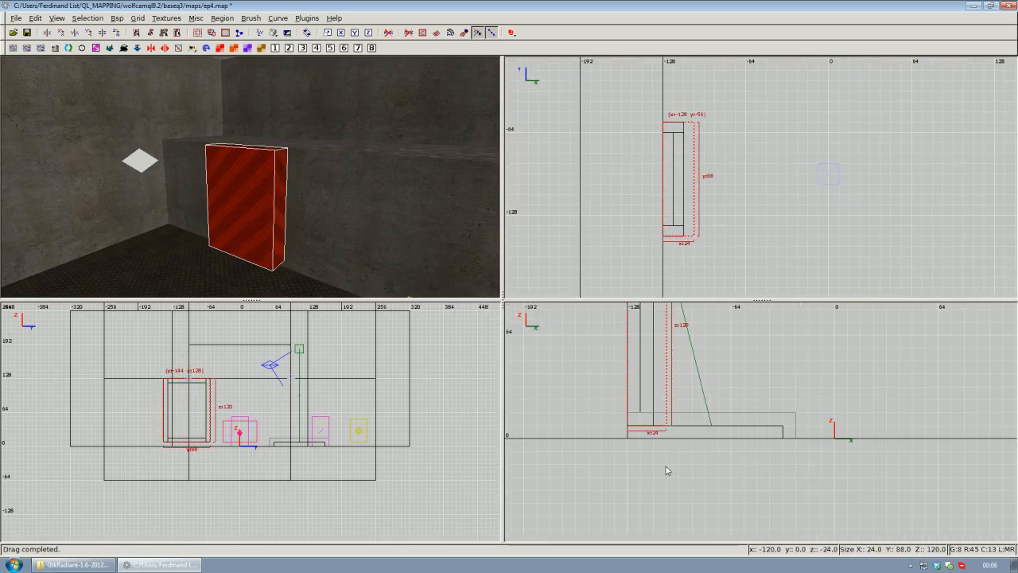
left_click_drag(637, 468, 637, 477)
right_click(202, 181)
right_click(249, 179)
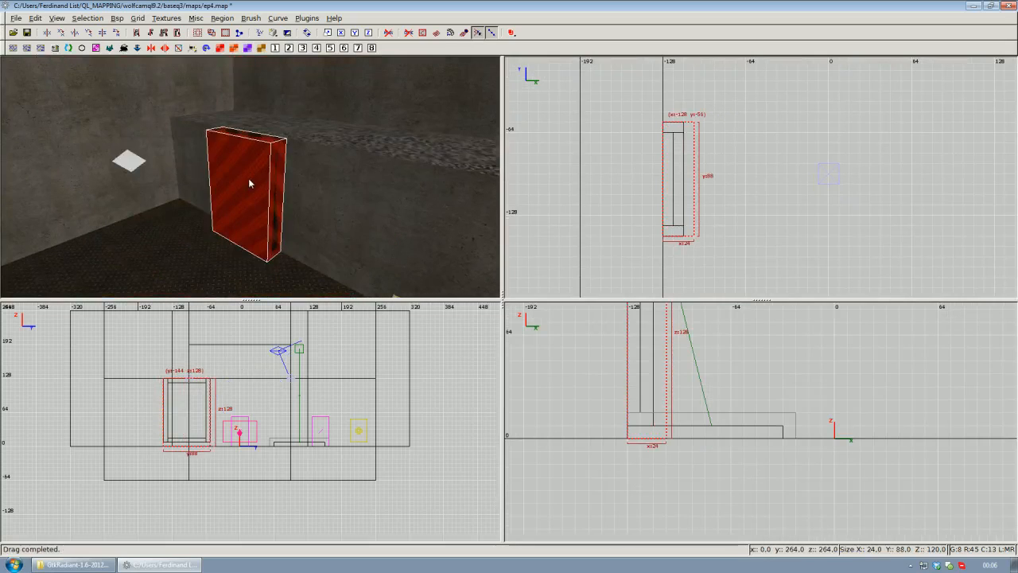
Apply the common/trigger texture to the new brush around the teleporter frame
right_click(390, 210)
key("Down")
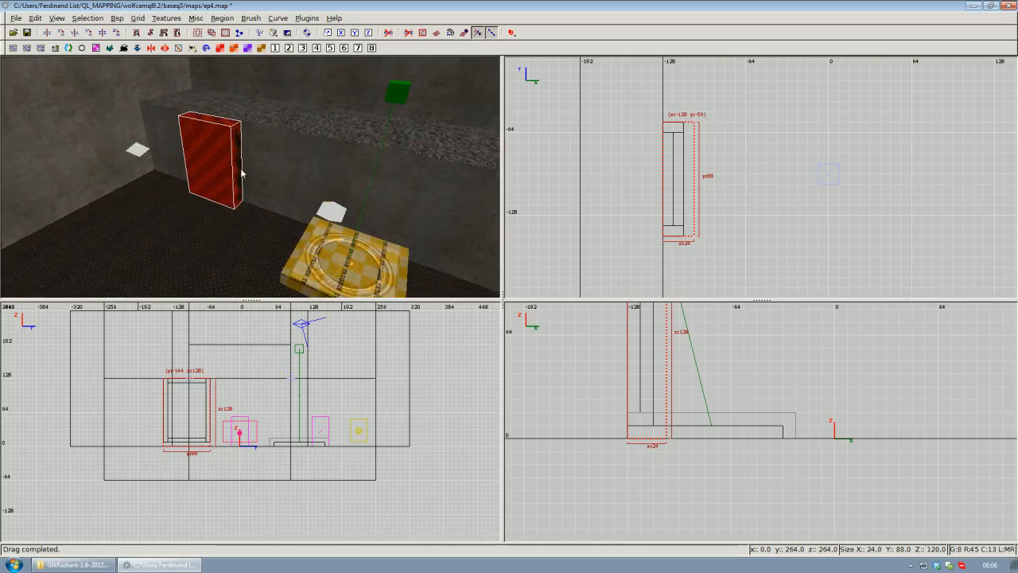
key("t")
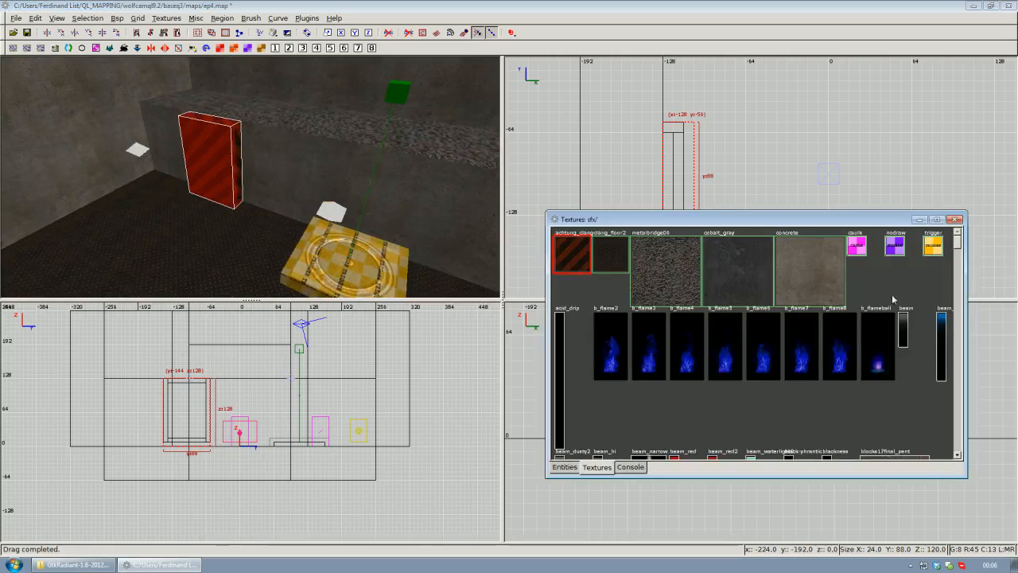
left_click(934, 247)
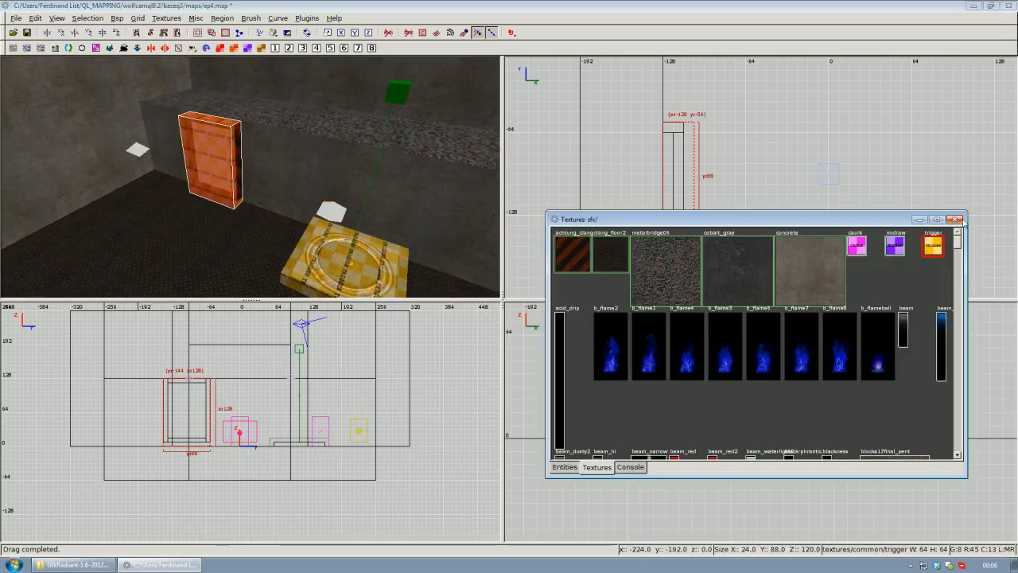
left_click(962, 221)
Turn the trigger brush into a trigger_teleport entity and clear the selection
scroll(793, 220, "up", 2)
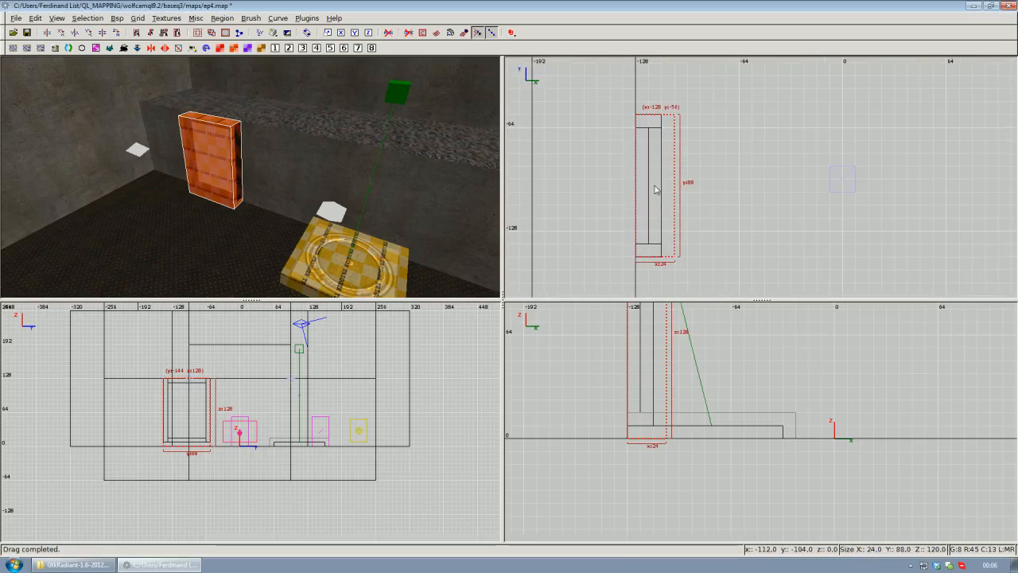
right_click(662, 188)
mouse_move(732, 425)
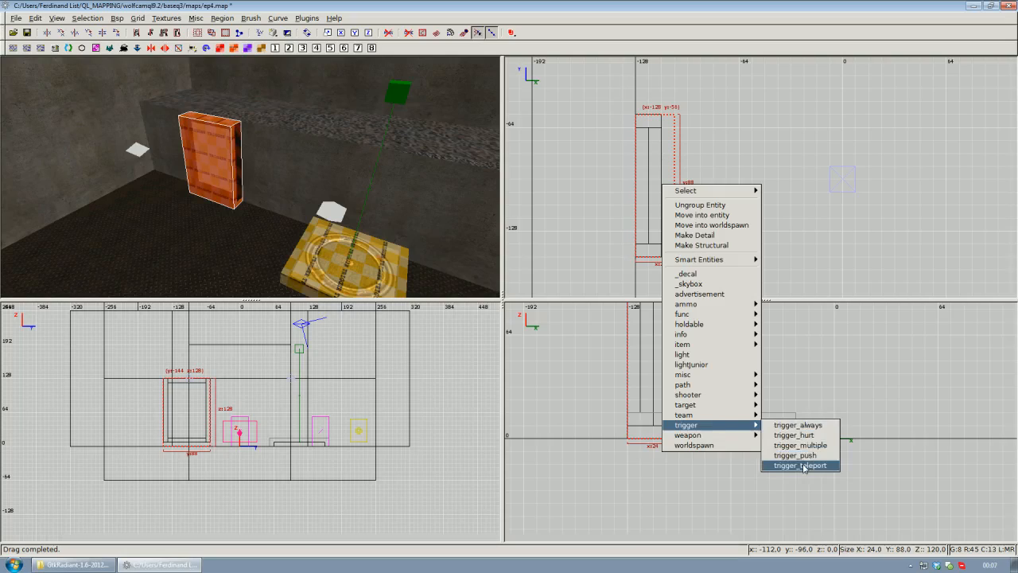
left_click(800, 465)
right_click(251, 176)
key("Escape")
Examine the trigger brush covering the frame and the ledge above it
right_click(465, 231)
scroll(250, 177, "down", 5)
scroll(251, 177, "up", 4)
right_click(251, 176)
scroll(784, 208, "down", 6)
right_click_drag(752, 200, 766, 219)
scroll(772, 216, "up", 3)
right_click(469, 223)
right_click(250, 176)
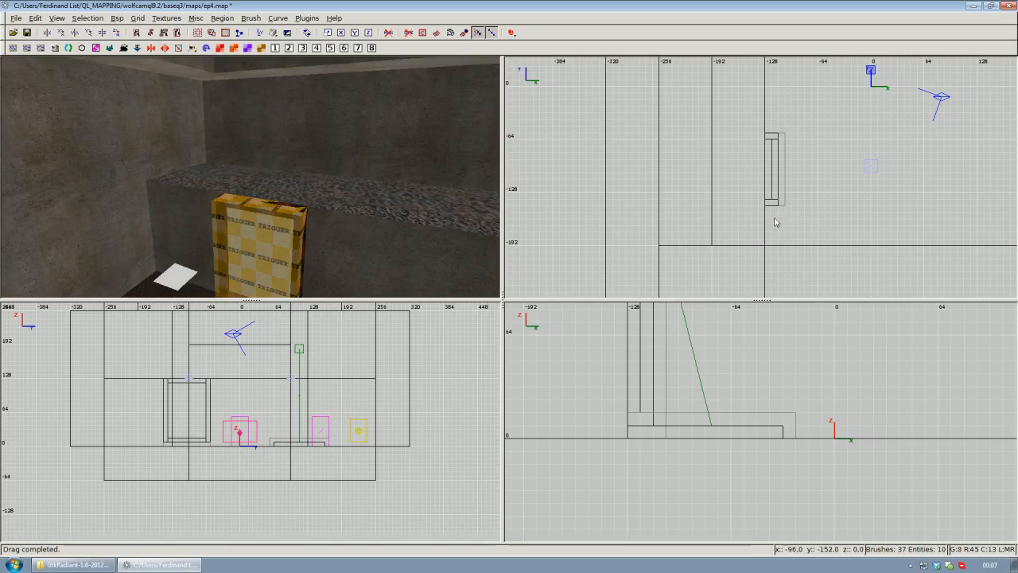
Create a misc_teleporter_dest entity on the floor plan beside the teleporter trigger
right_click(794, 197)
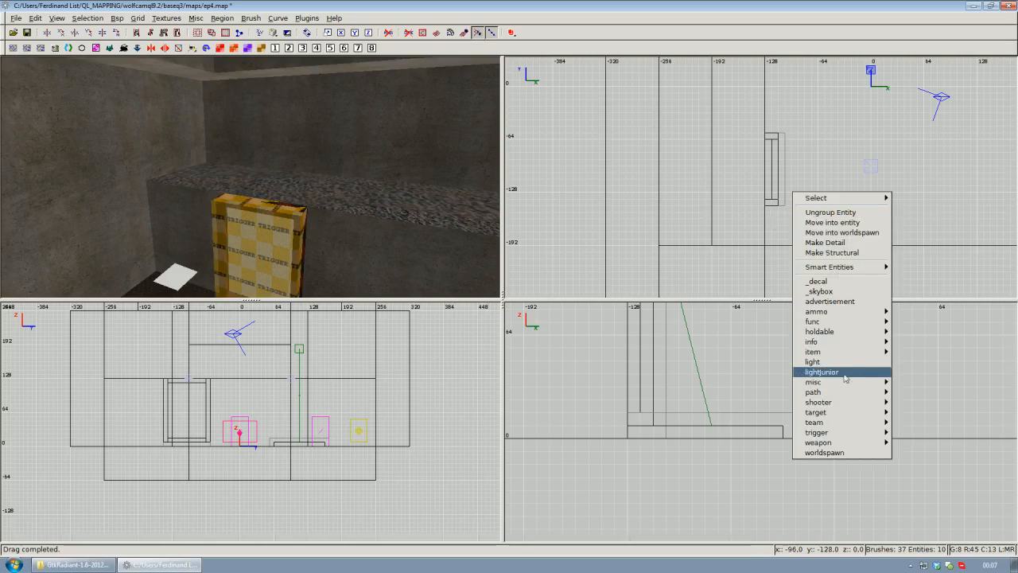
mouse_move(841, 414)
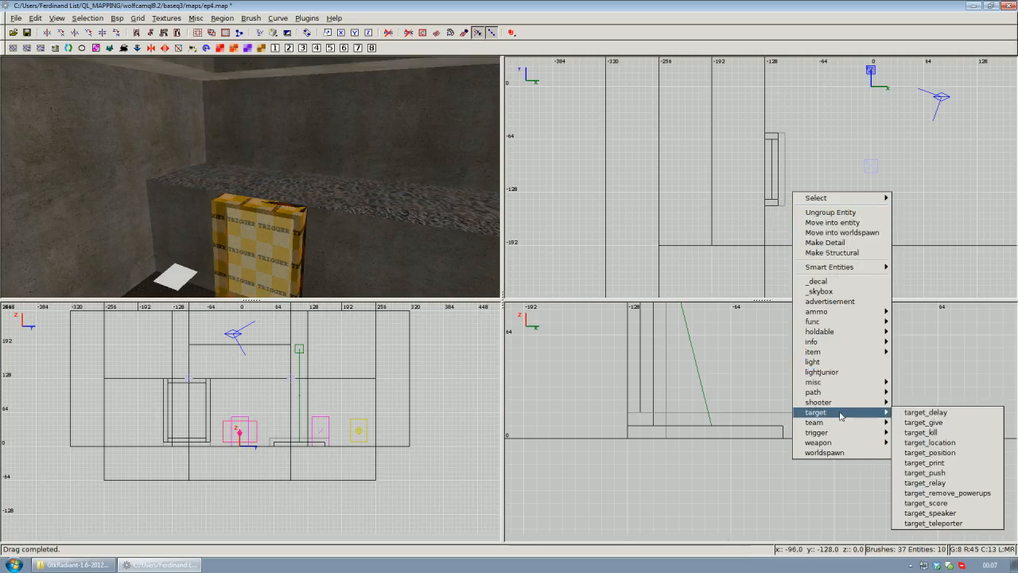
mouse_move(845, 385)
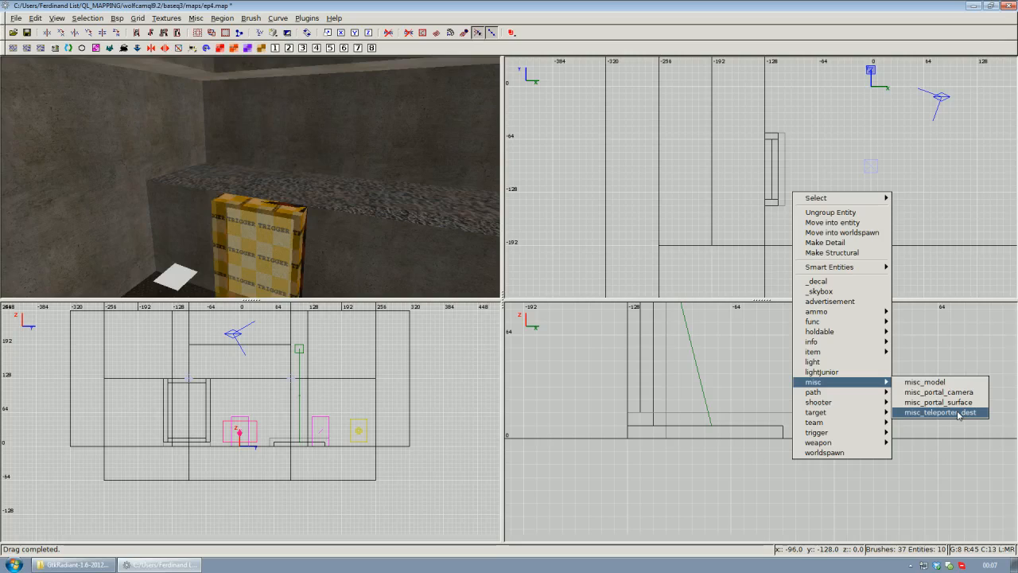
right_click(414, 238)
key("Down")
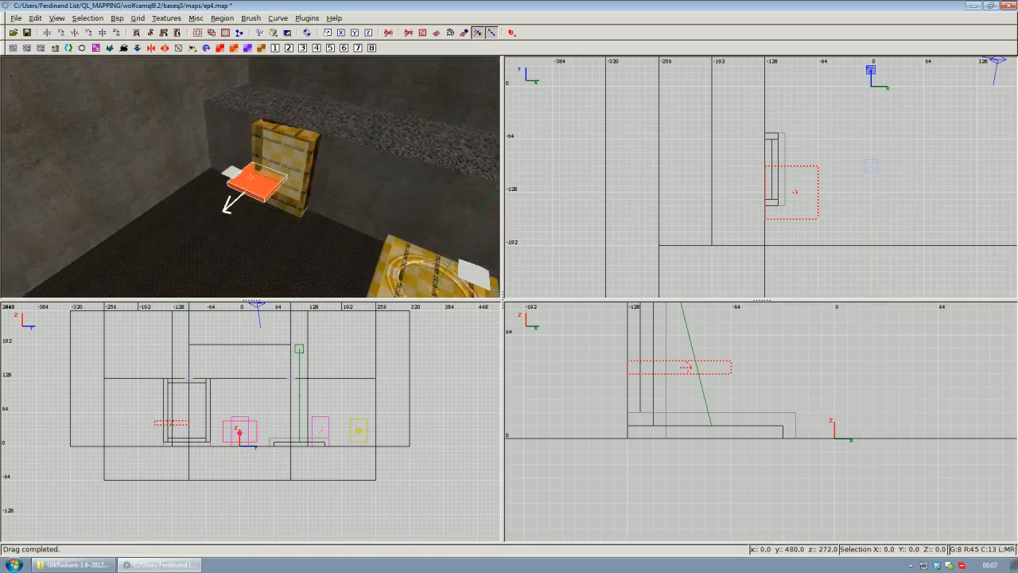
key("Up")
key("Down")
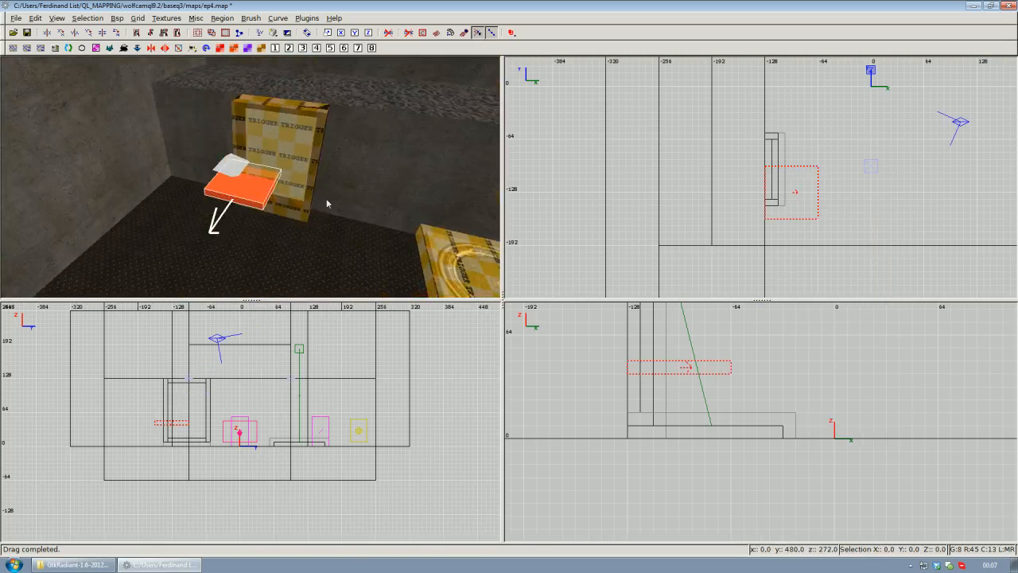
Inspect the teleporter destination's entity properties and its direction arrow in front of the trigger
scroll(748, 223, "down", 2)
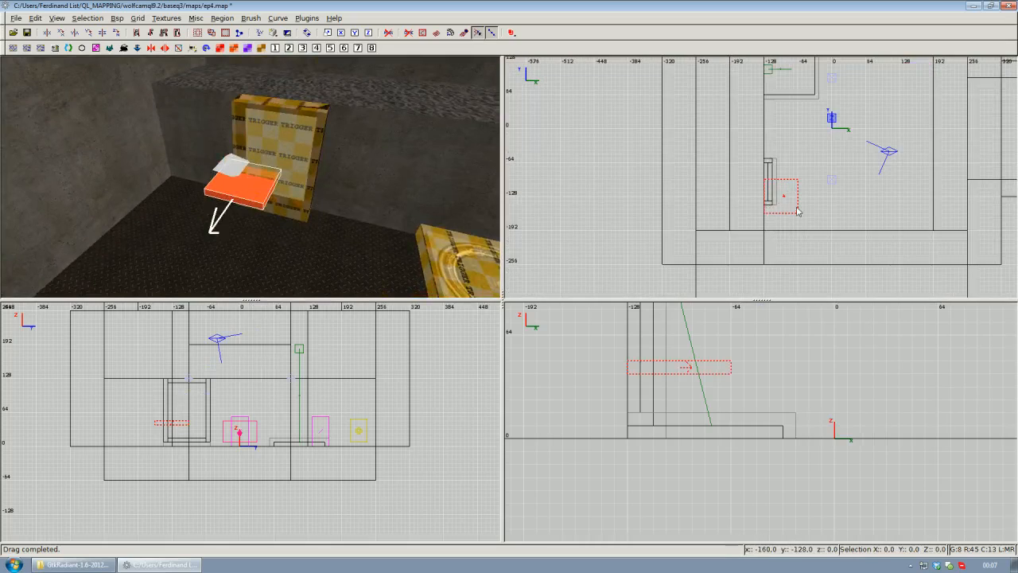
key("n")
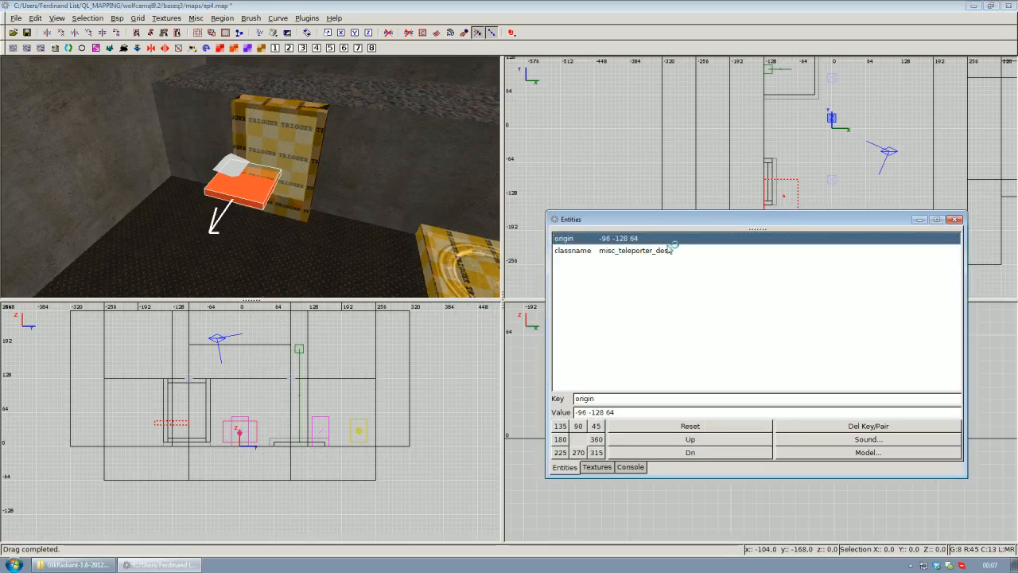
left_click(956, 220)
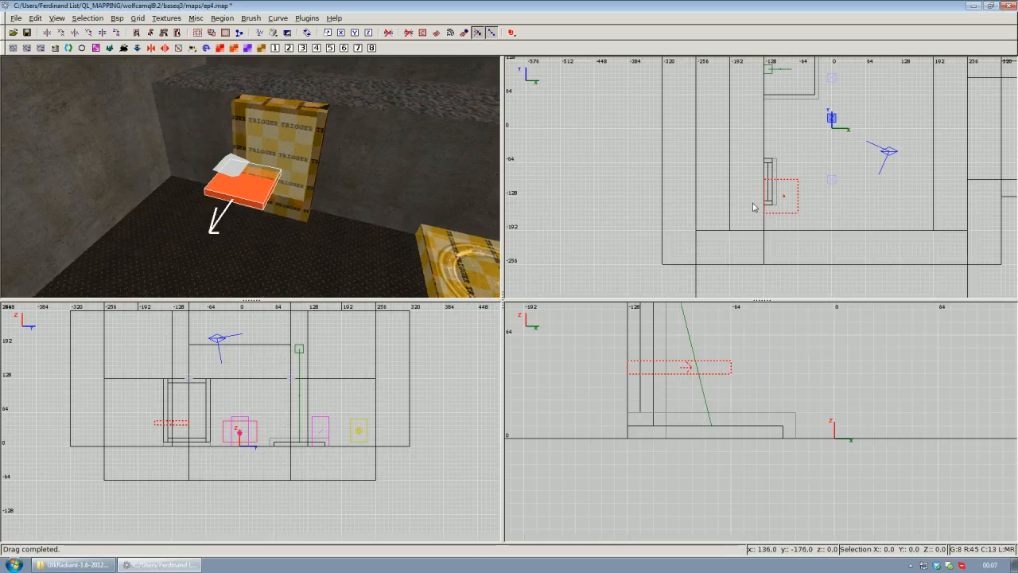
right_click(382, 184)
key("Down")
key("Up")
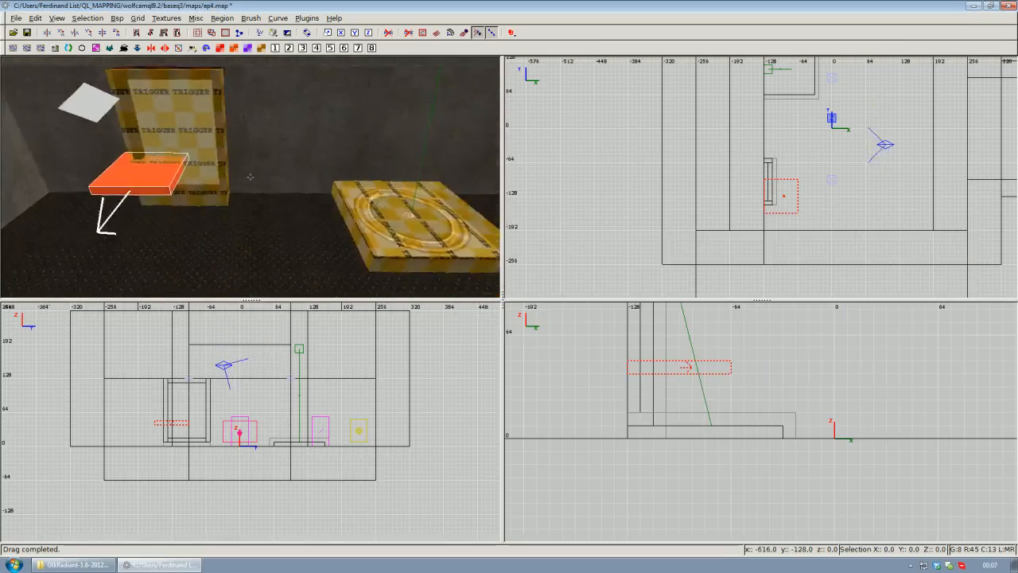
key("Down")
right_click(248, 170)
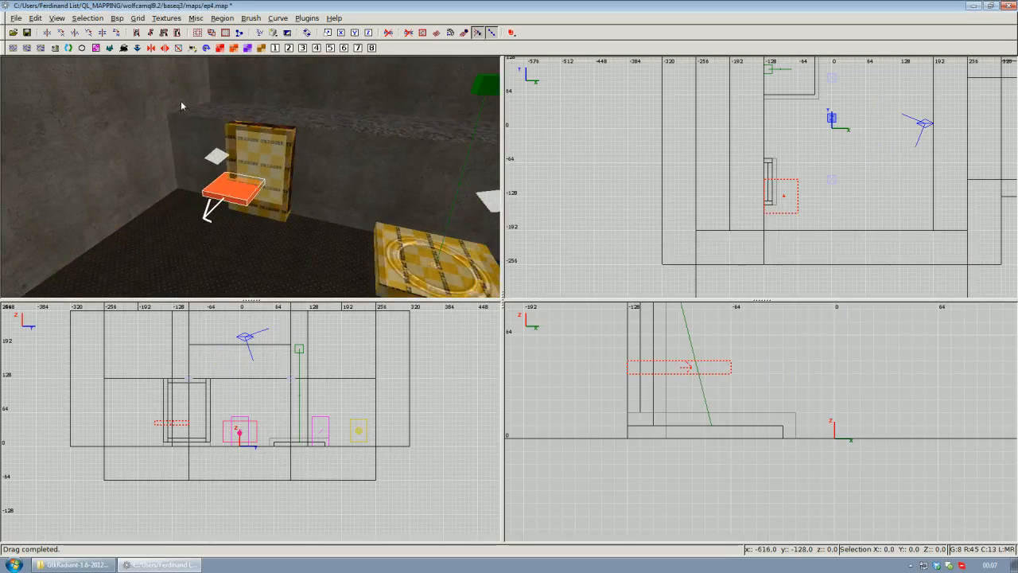
Move the teleporter destination up onto the ledge behind the frame, to origin -192 -152 152
scroll(792, 208, "up", 2)
left_click_drag(803, 184, 726, 204)
right_click_drag(590, 373, 606, 415)
scroll(606, 414, "down", 3)
scroll(606, 414, "down", 1)
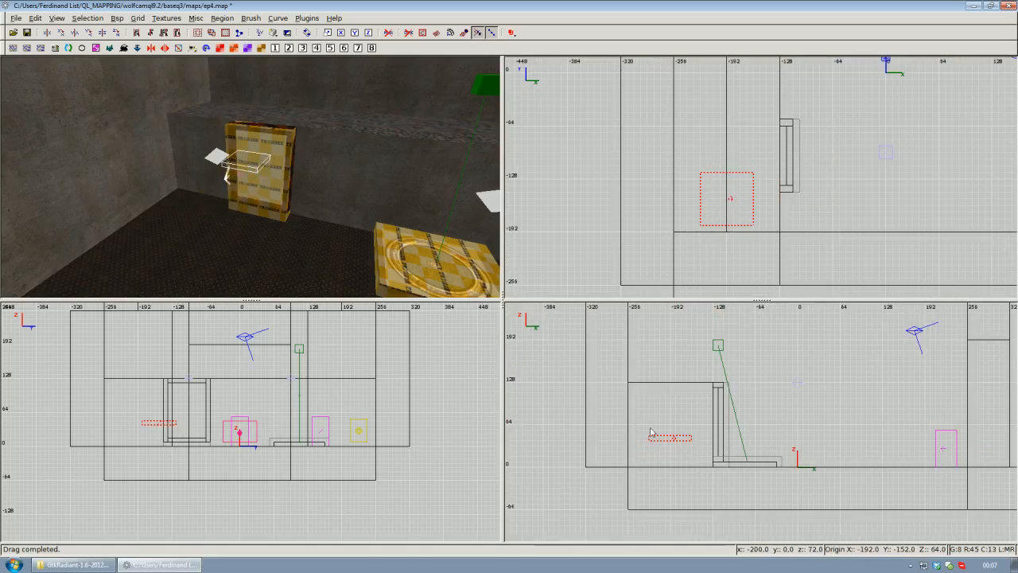
left_click_drag(666, 440, 666, 387)
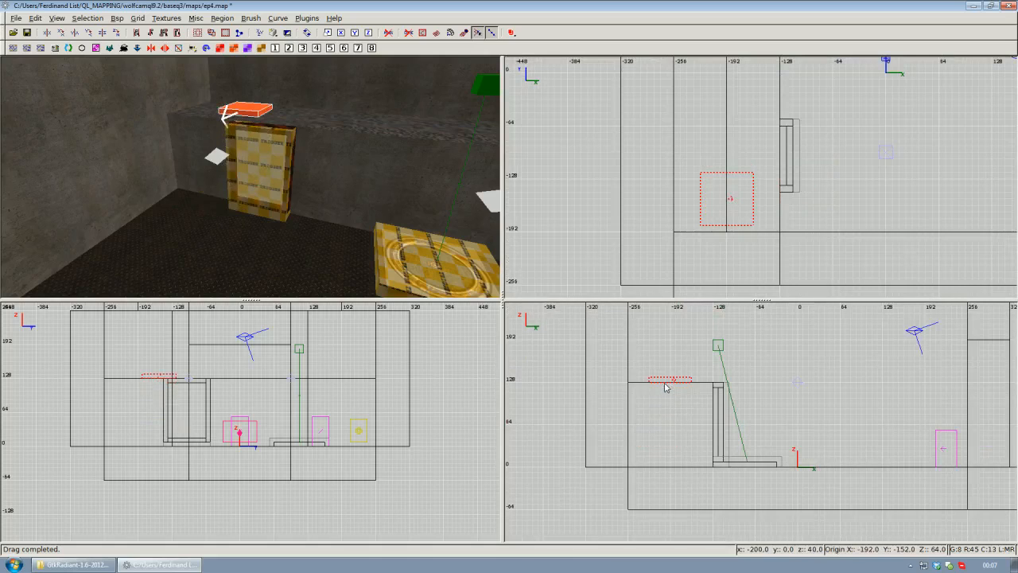
Add an angle key with the value 90 to the teleporter destination so it faces along the ledge
right_click(268, 256)
scroll(269, 256, "up", 2)
scroll(251, 180, "down", 1)
right_click(251, 180)
key("n")
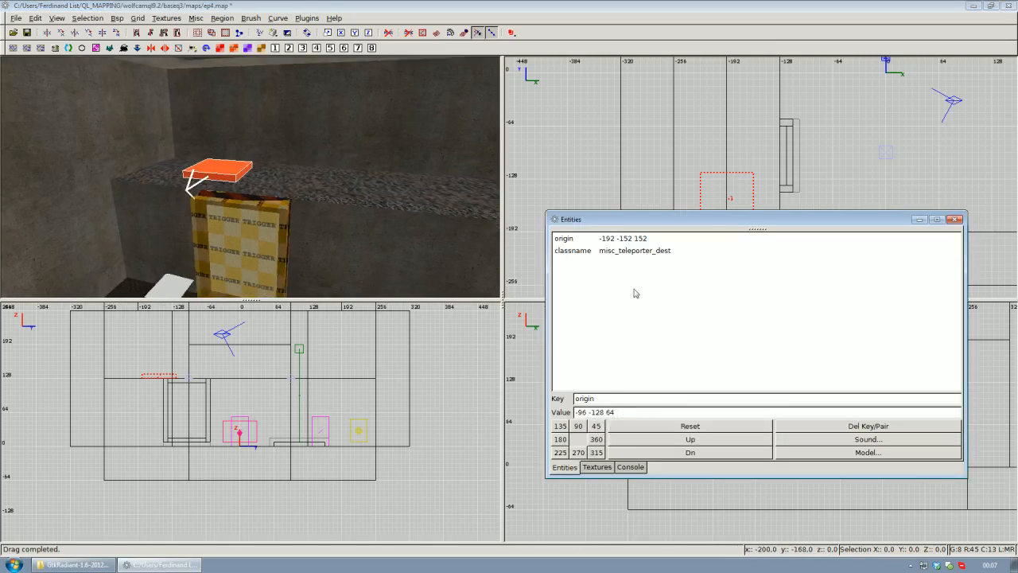
double_click(597, 398)
type("angle")
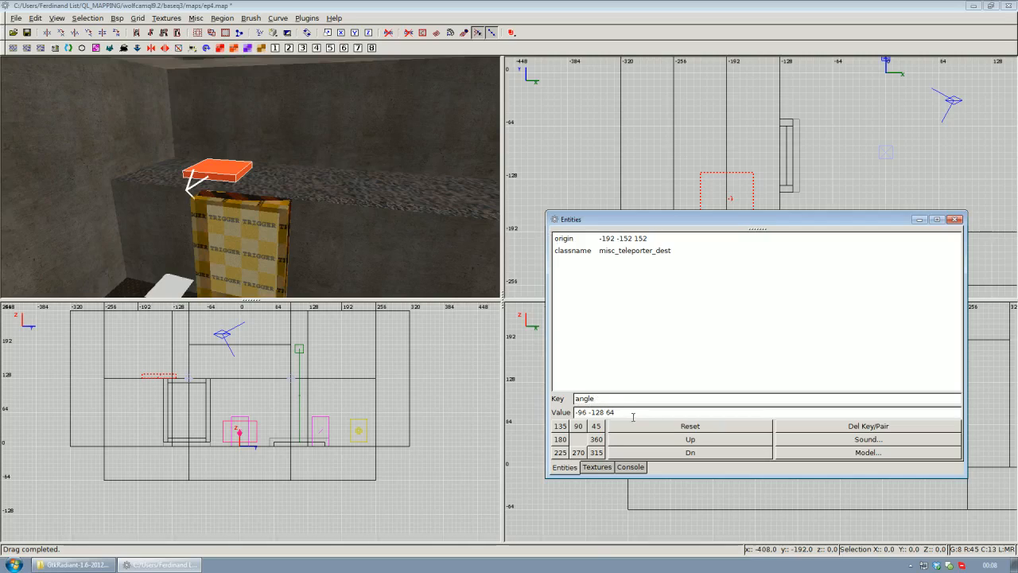
key("Tab")
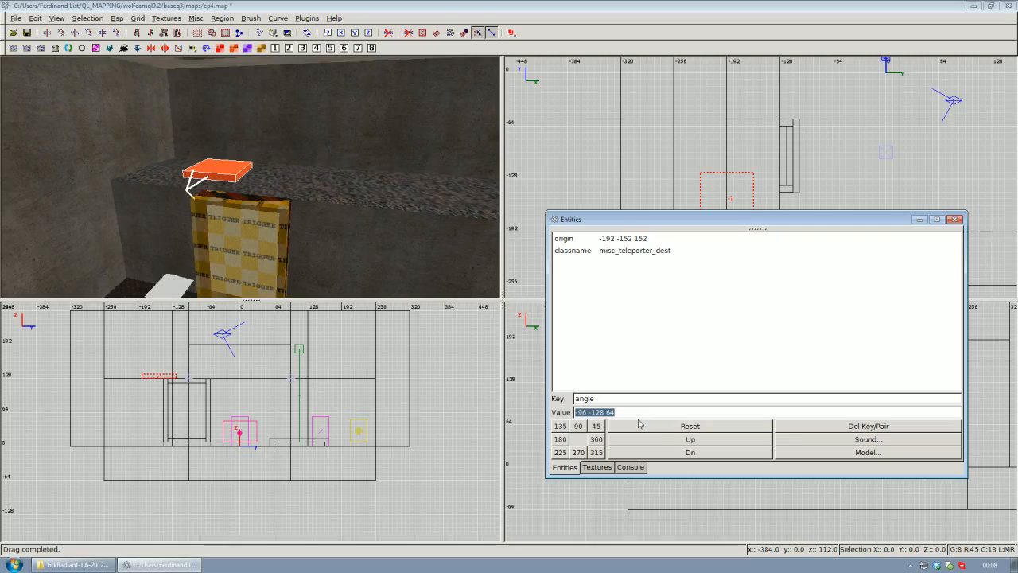
type("90")
key("Return")
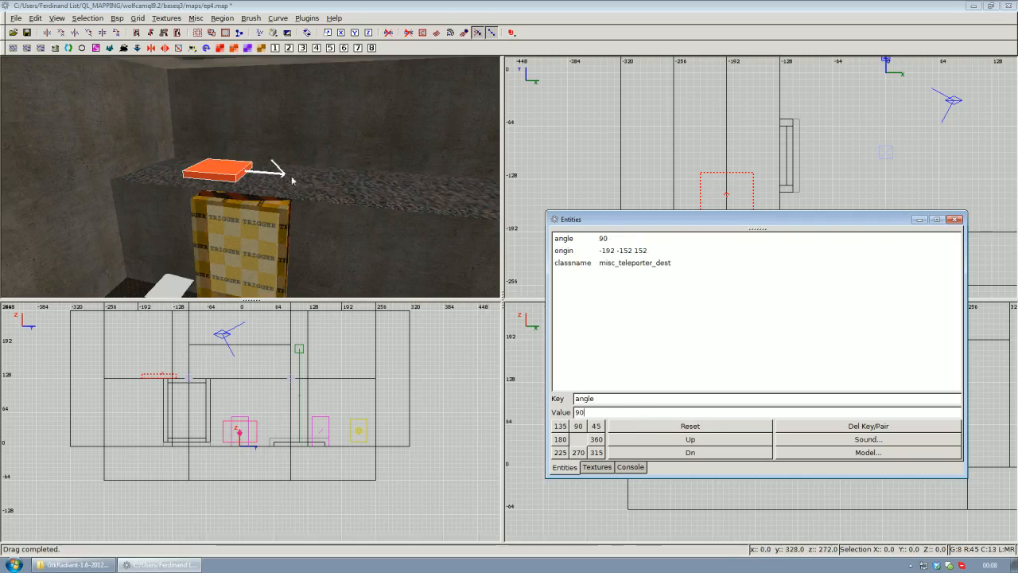
left_click(956, 219)
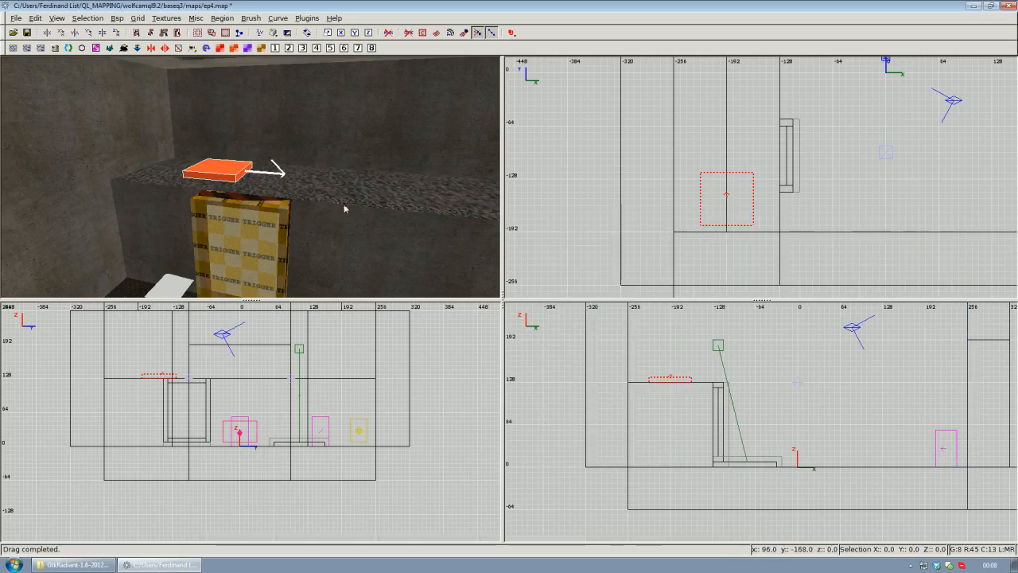
Move the teleporter destination 64 units back towards the ledge's corner, to origin -192 -216 152
right_click(251, 137)
key("Down")
right_click(249, 183)
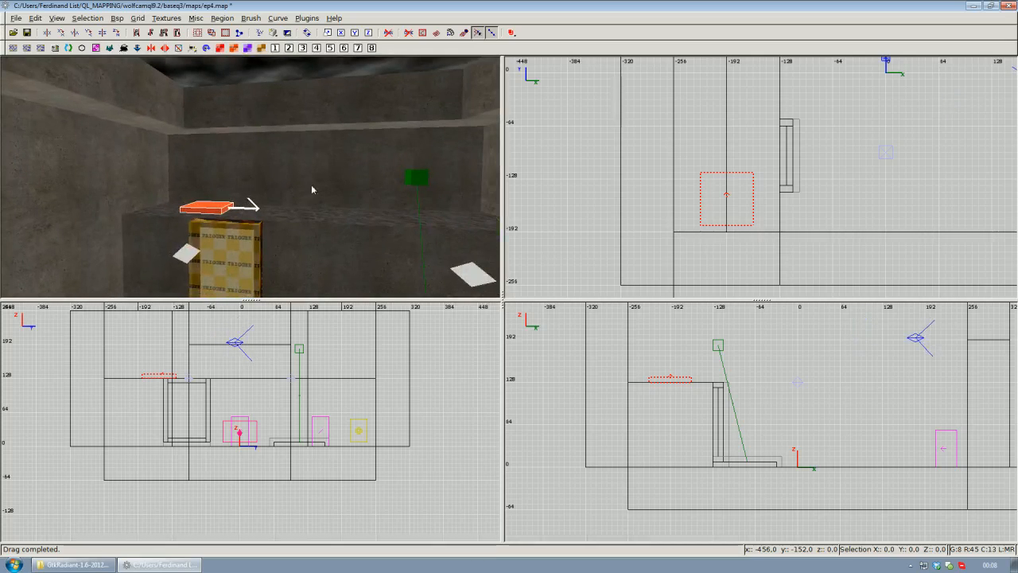
scroll(720, 216, "down", 2)
scroll(726, 217, "up", 2)
mouse_move(697, 175)
left_mouse_down()
mouse_move(708, 205)
mouse_move(697, 228)
left_mouse_up()
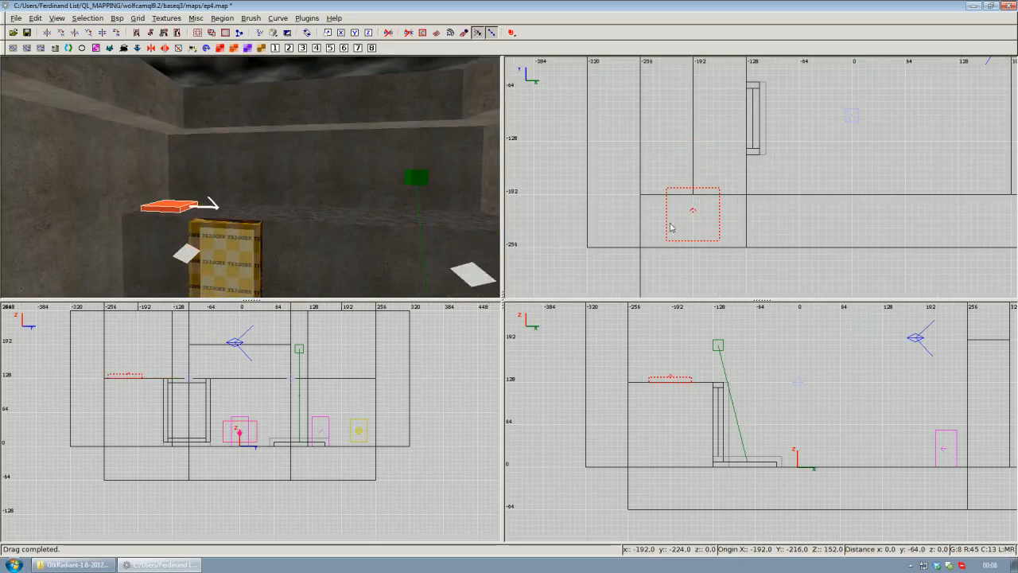
right_click(264, 226)
key("Up")
key("d")
right_click(250, 177)
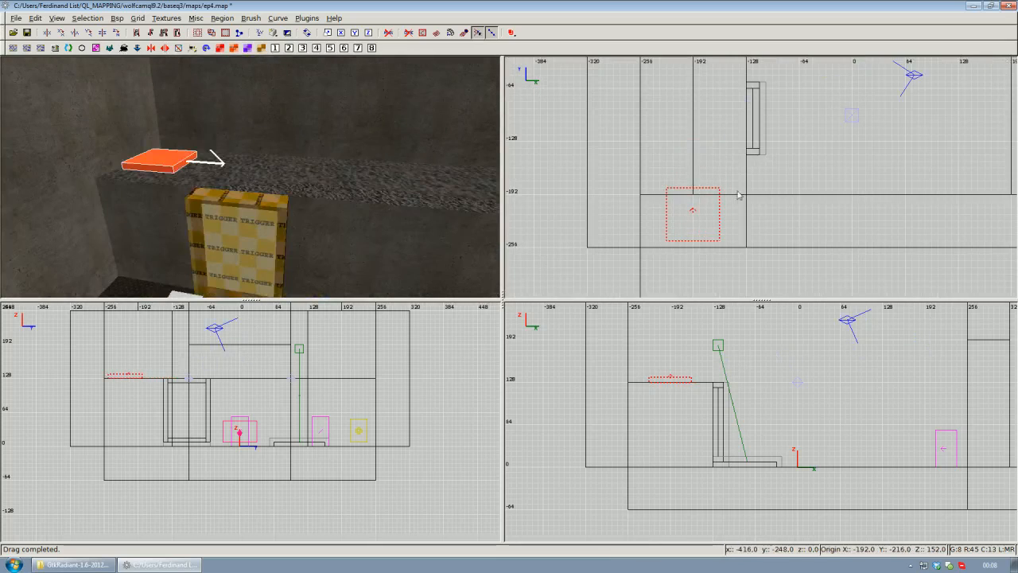
scroll(739, 195, "down", 2)
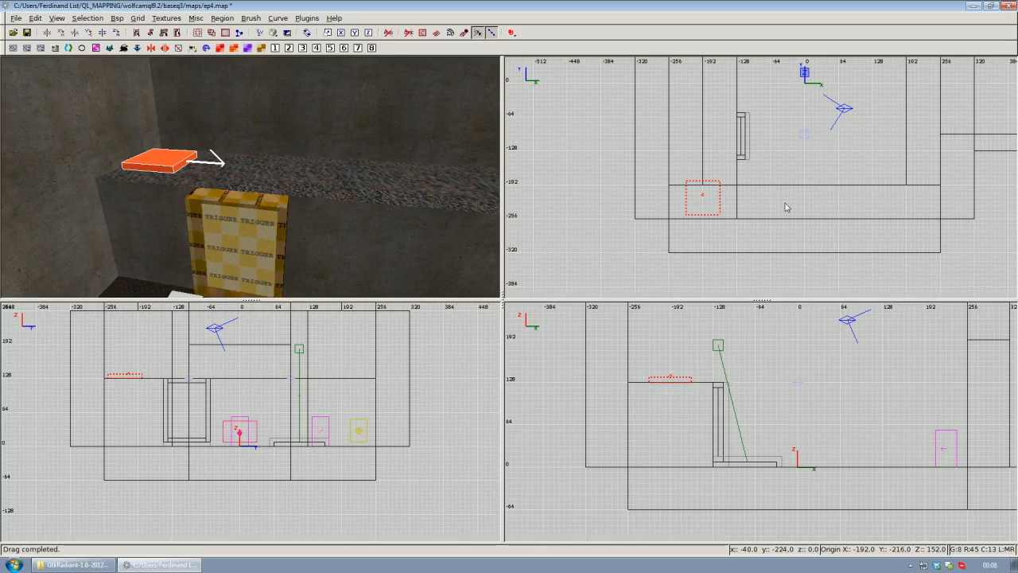
Examine the teleporter destination's position and direction arrow on the ledge from near and far
scroll(748, 199, "down", 1)
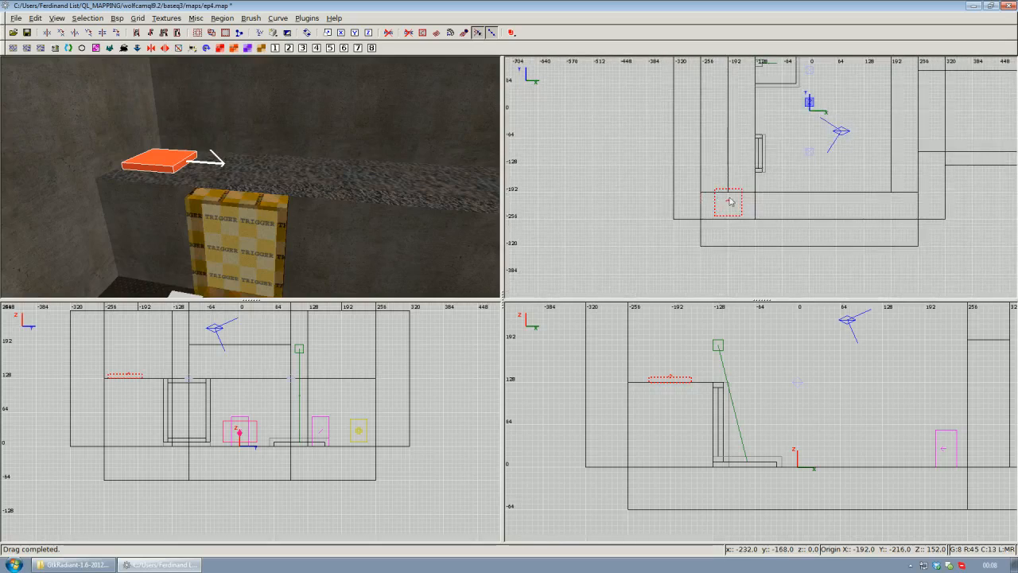
right_click_drag(720, 197, 741, 206)
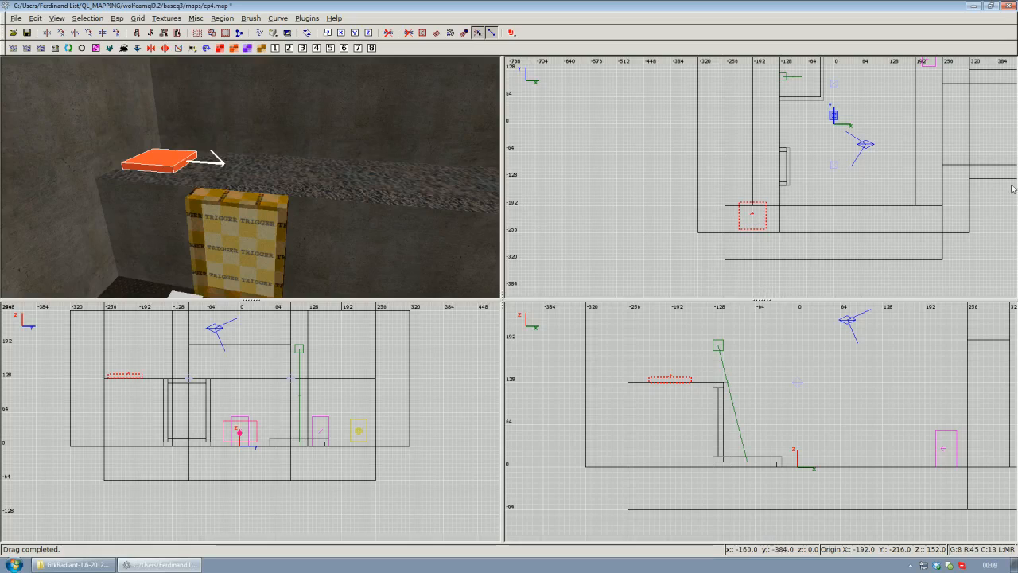
right_click(309, 182)
key("Down")
key("Up")
right_click(250, 177)
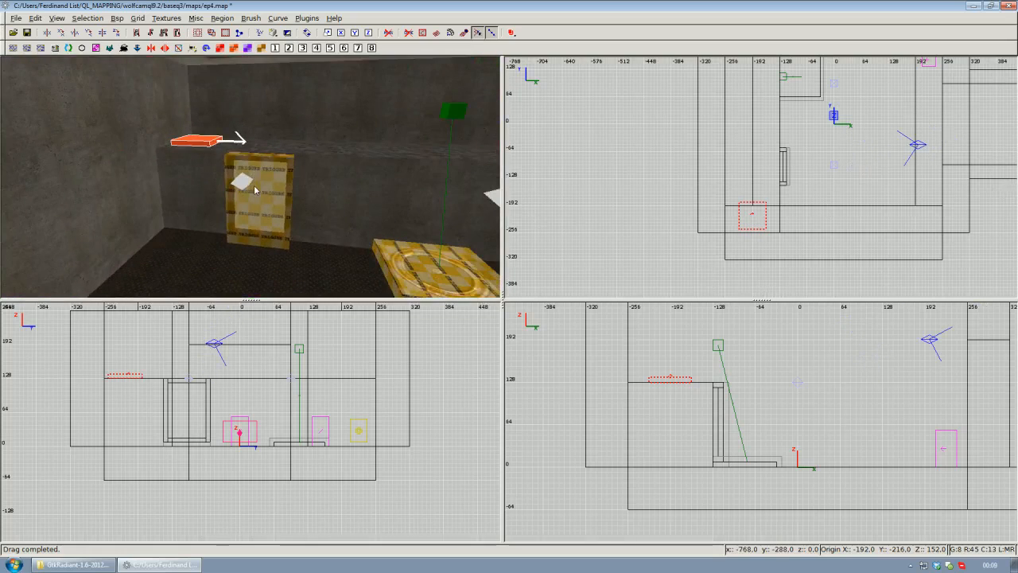
right_click(253, 190)
key("Up")
key("Down")
right_click(264, 197)
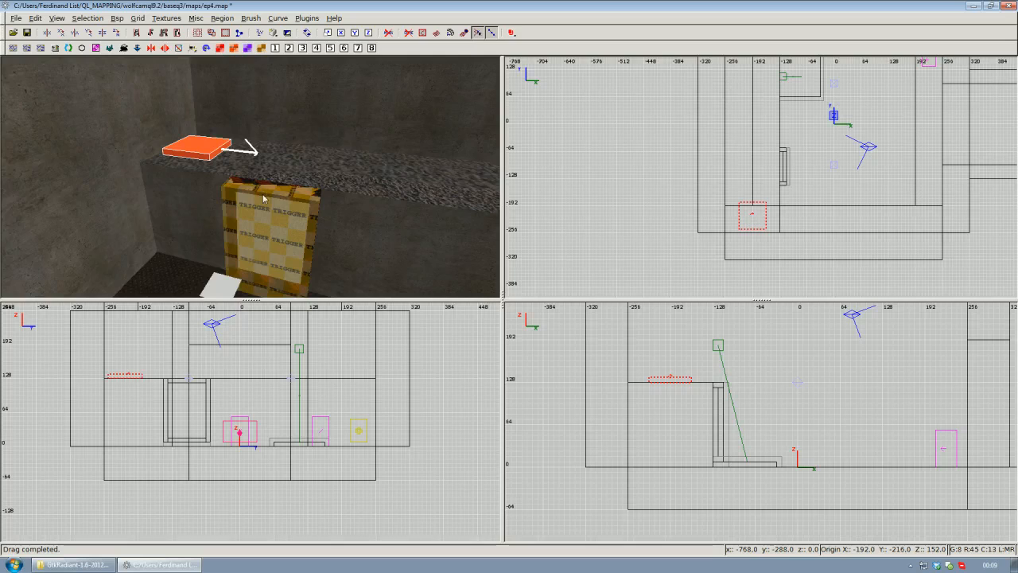
Connect the teleporter trigger to the destination on the ledge as its target, with the trigger as the source
key("Escape")
key("Down")
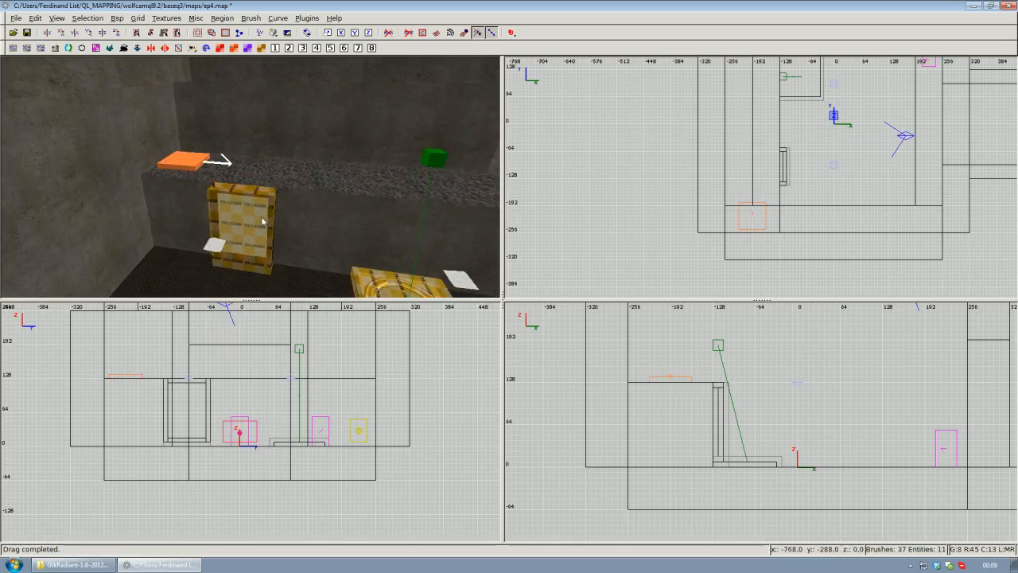
right_click(188, 157)
key("Down")
key("Up")
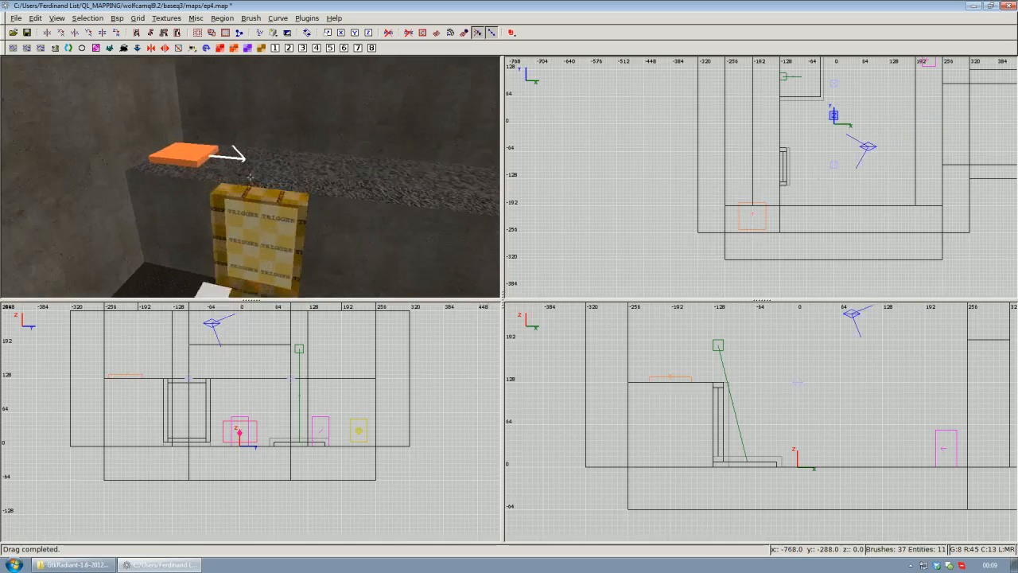
key("Down")
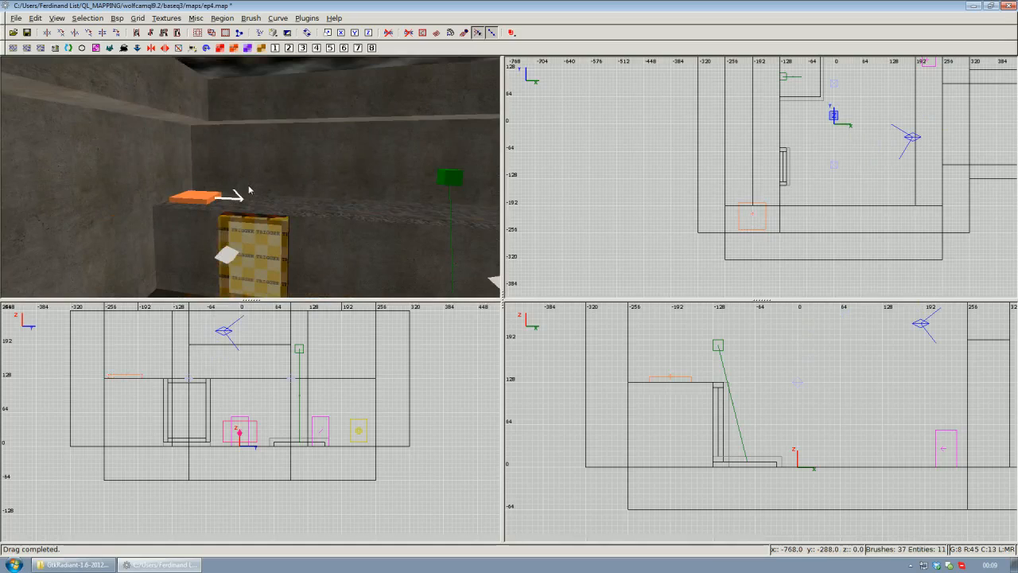
right_click(277, 263)
right_click(250, 177)
left_click(284, 237, "shift")
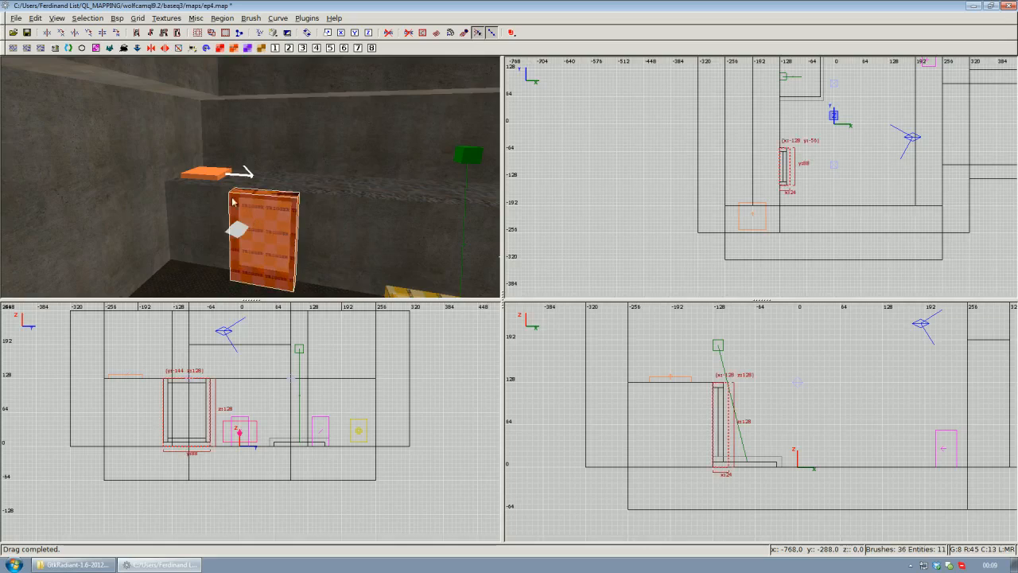
left_click(212, 179, "shift")
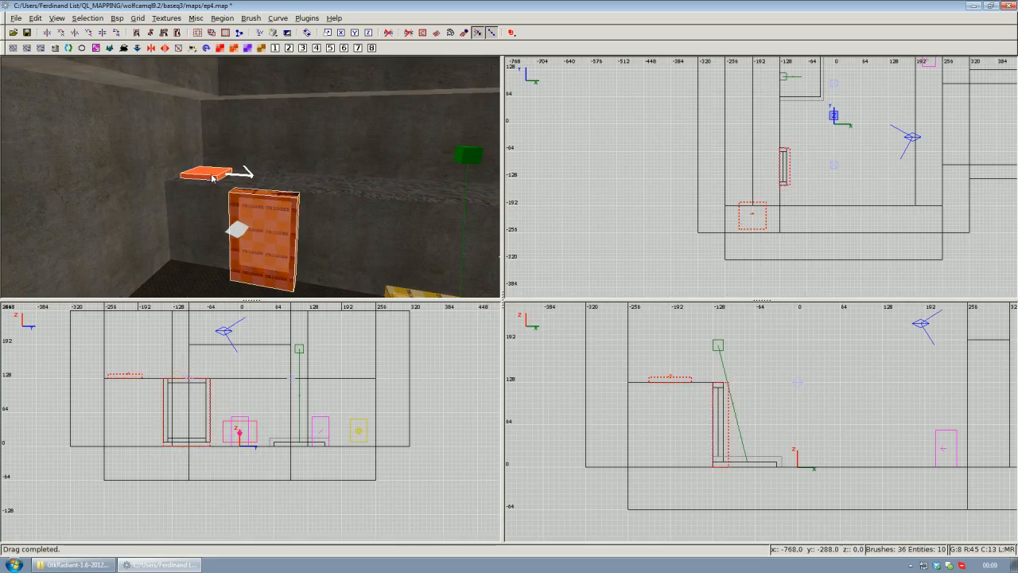
key("ctrl+k")
key("Escape")
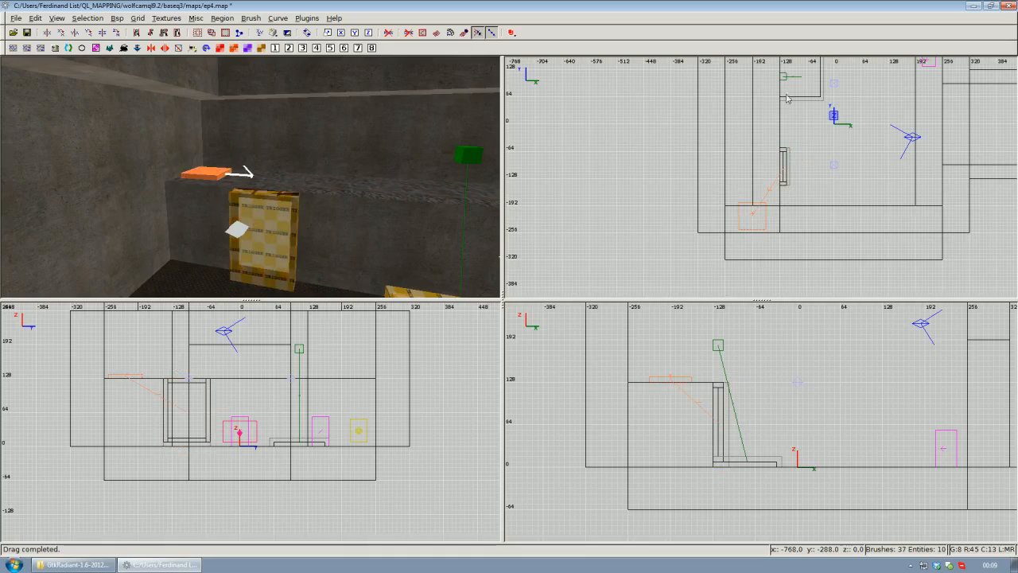
Hide the detail brushes and examine the link between the teleporter trigger and its destination from several sides
scroll(807, 159, "up", 2)
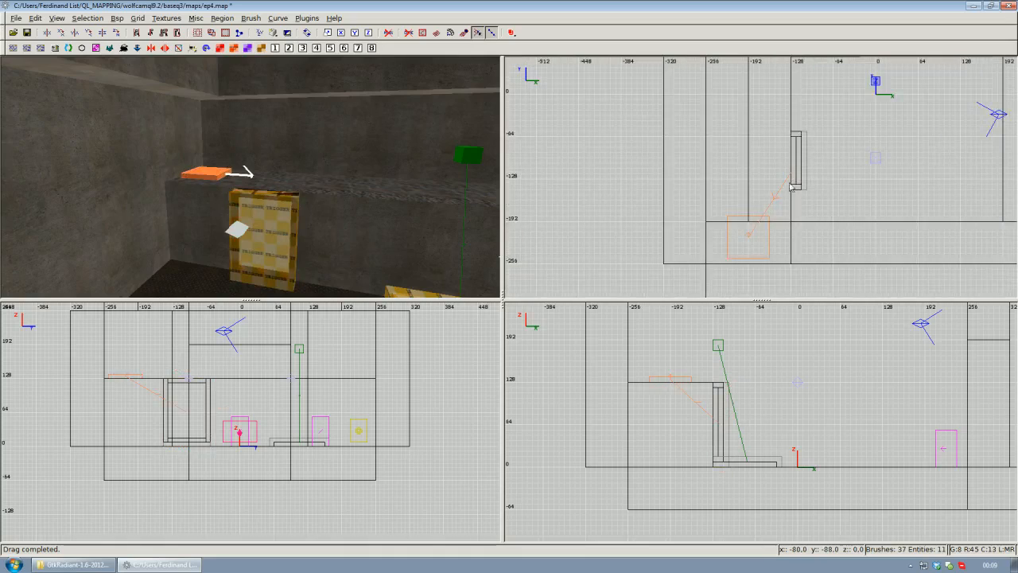
right_click(329, 218)
right_click(250, 177)
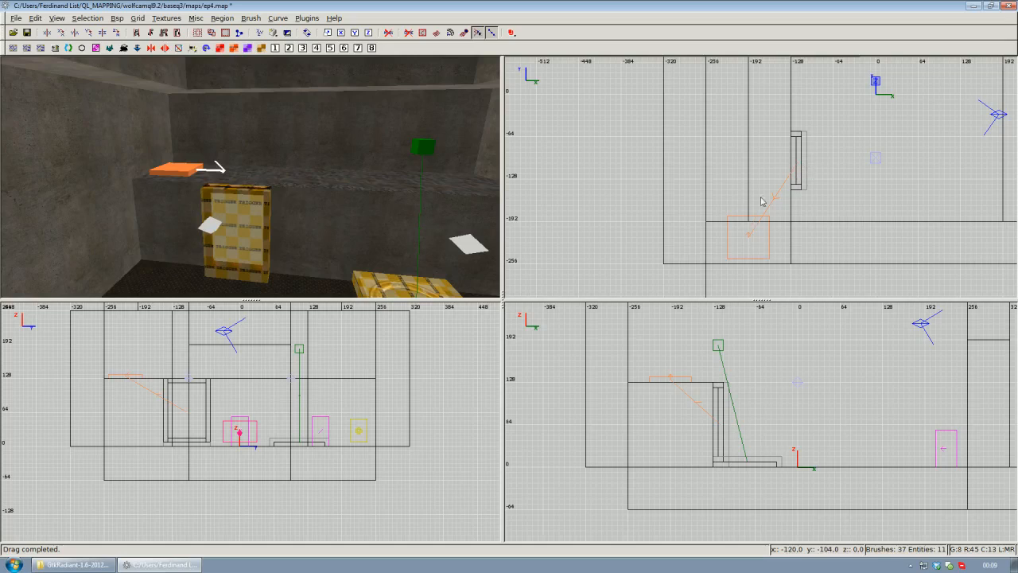
right_click(255, 176)
key("ctrl+d")
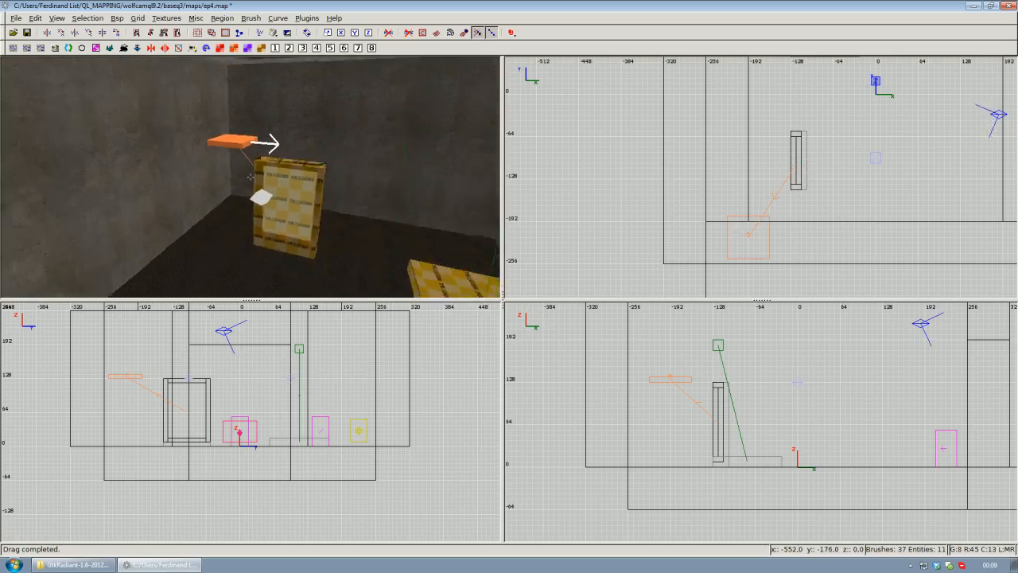
scroll(250, 176, "up", 3)
scroll(250, 176, "down", 3)
scroll(250, 177, "up", 4)
scroll(250, 176, "down", 5)
scroll(250, 176, "up", 2)
scroll(250, 177, "down", 3)
scroll(250, 177, "up", 4)
scroll(250, 176, "down", 5)
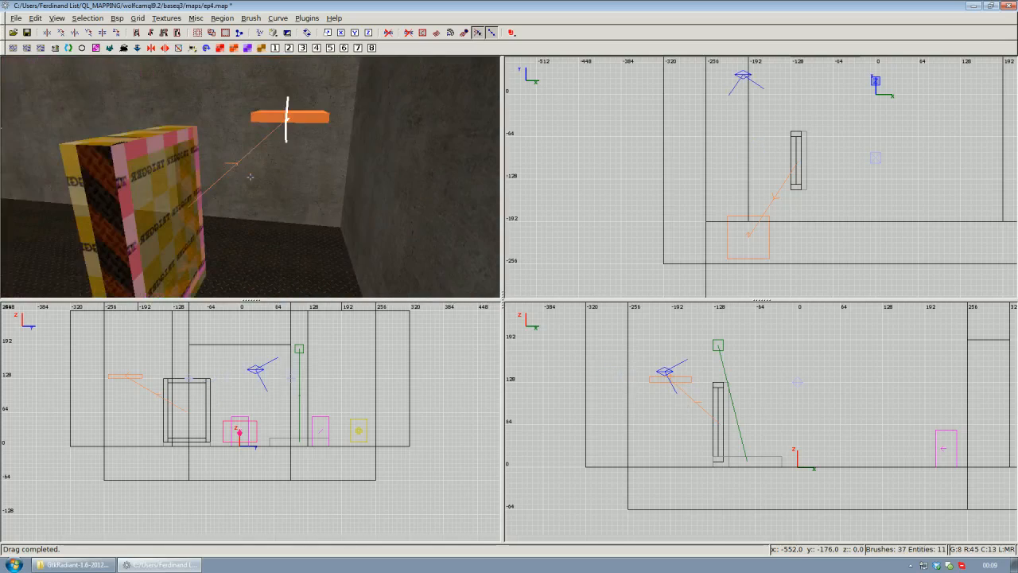
right_click(250, 176)
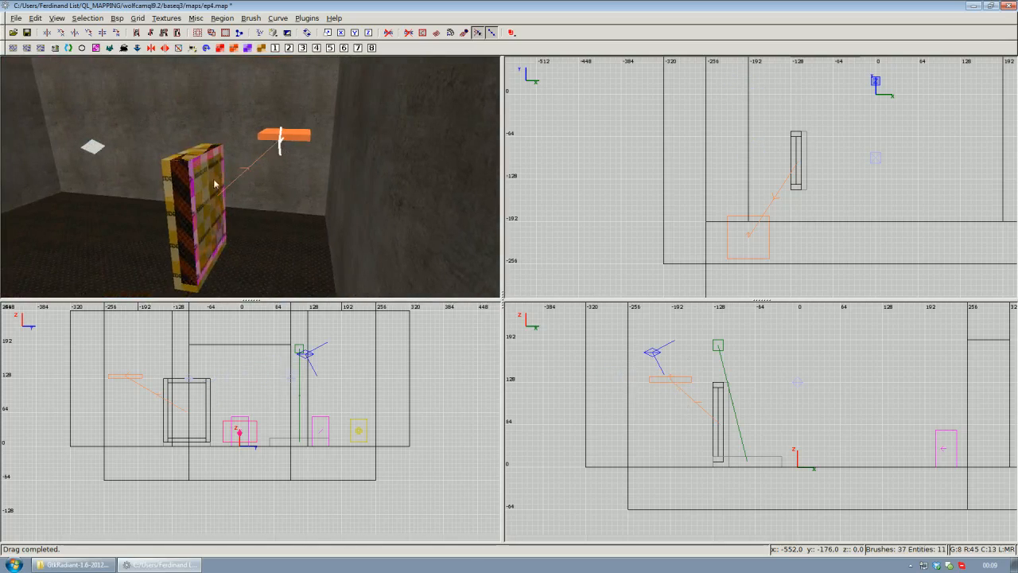
right_click(267, 157)
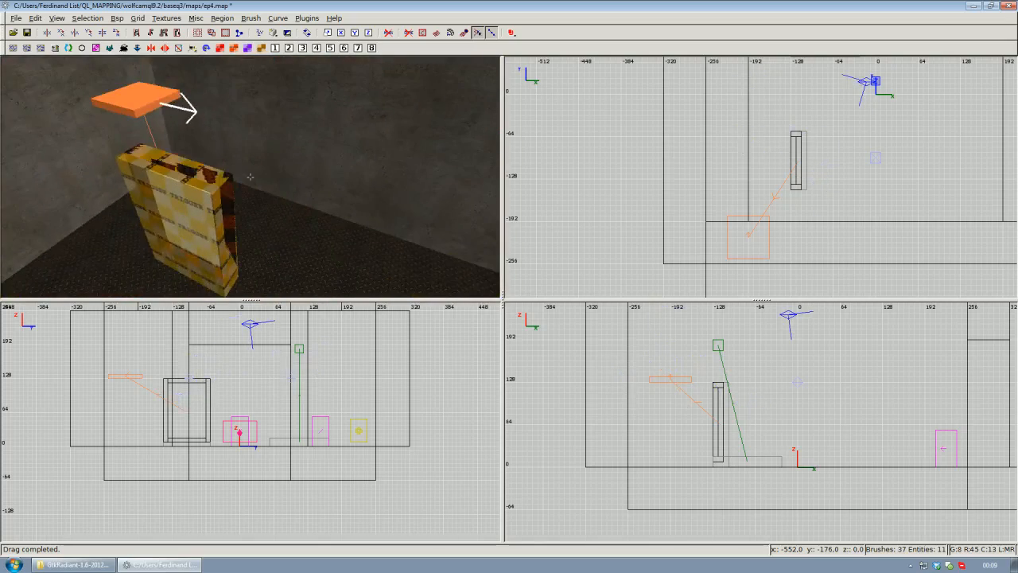
key("Right")
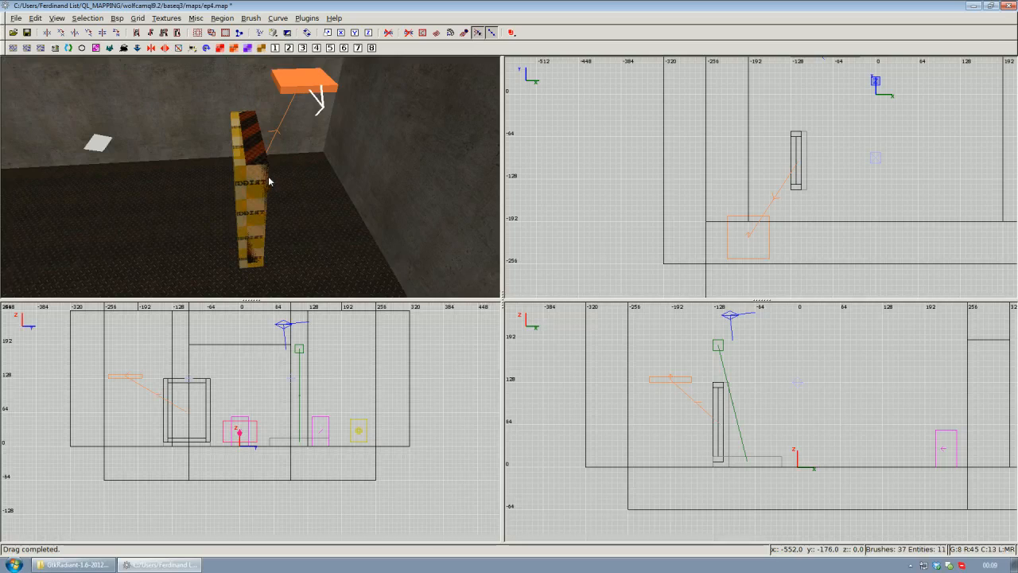
Hide the triggers and view the uncovered teleporter frame with its surface
key("ctrl+shift+t")
right_click(267, 181)
key("Up")
key("Down")
right_click(250, 179)
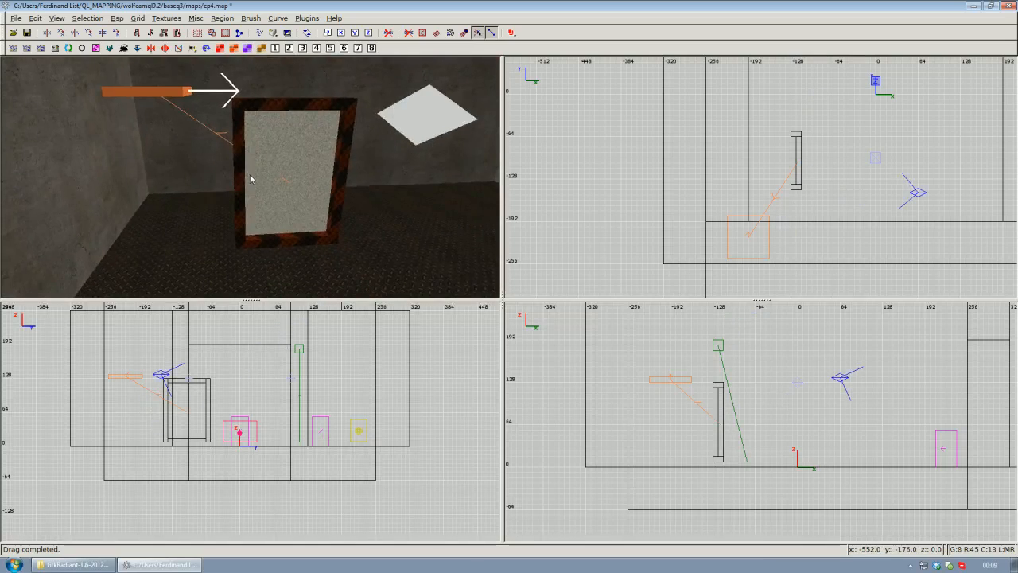
key("Down")
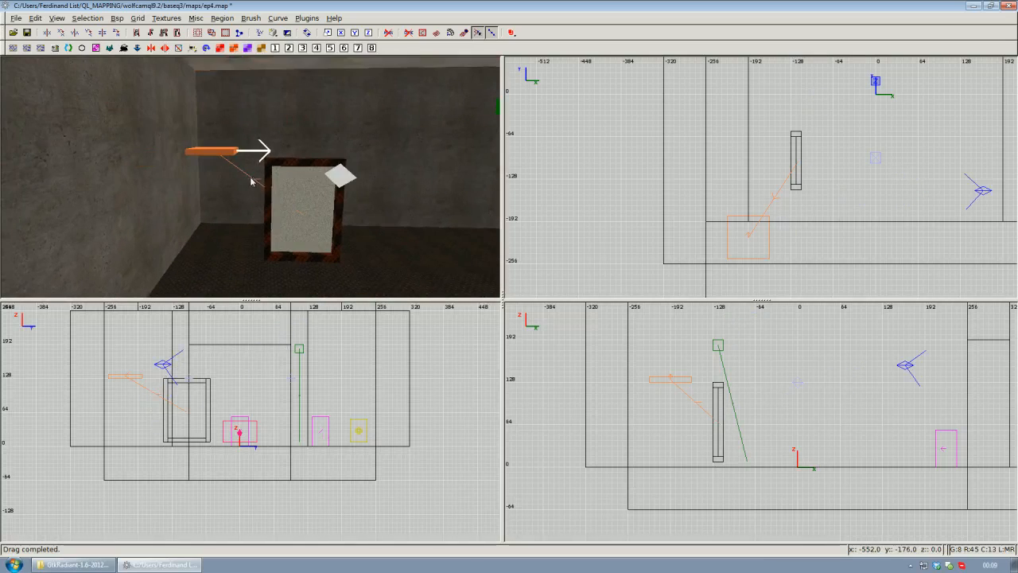
right_click(308, 257)
key("Down")
key("Up")
key("Down")
right_click(254, 180)
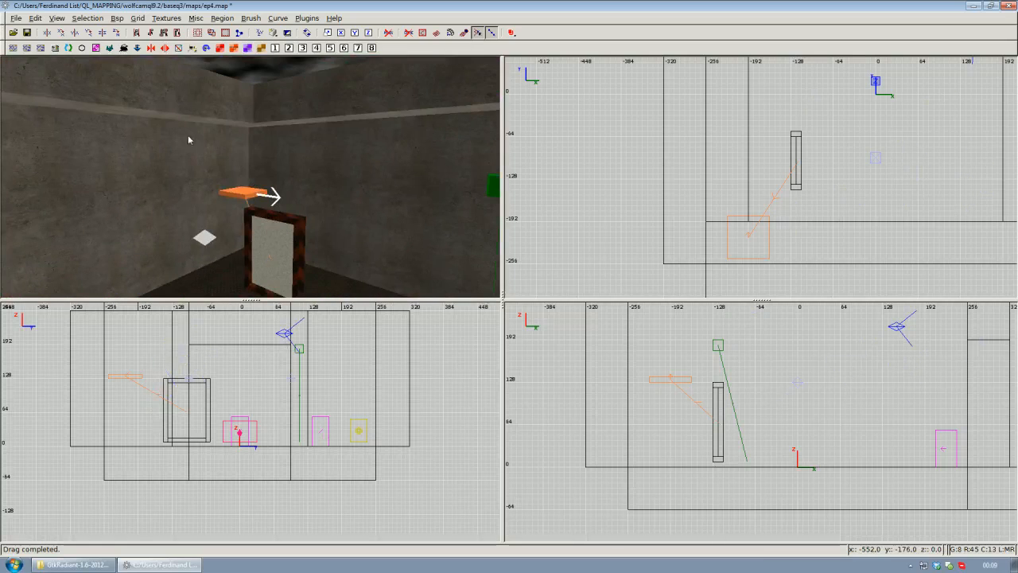
Convert the teleporter surface and the four frame brushes around it to detail brushes
right_click(181, 227)
key("Up")
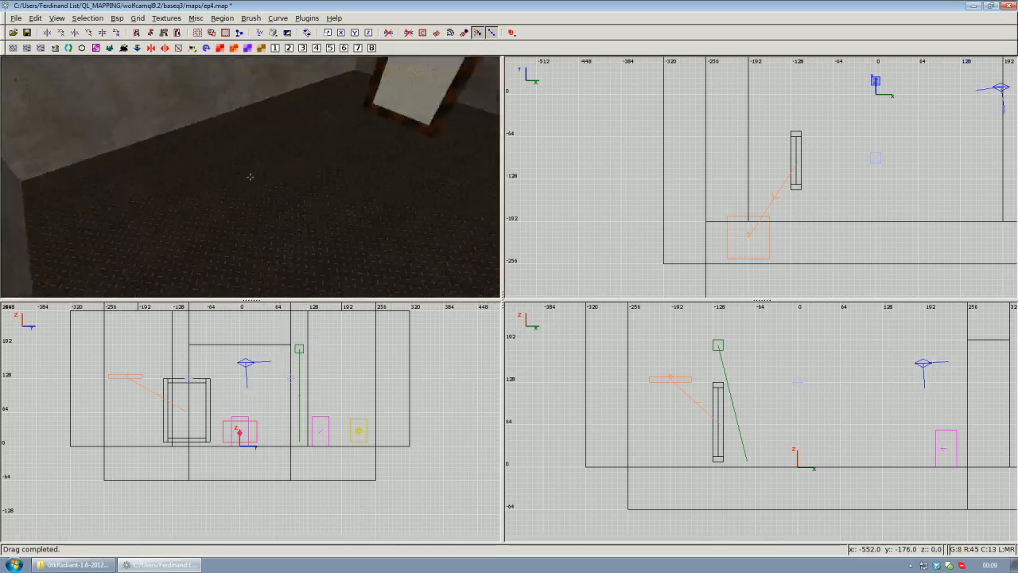
key("Up")
key("Up")
key("Down")
right_click(250, 177)
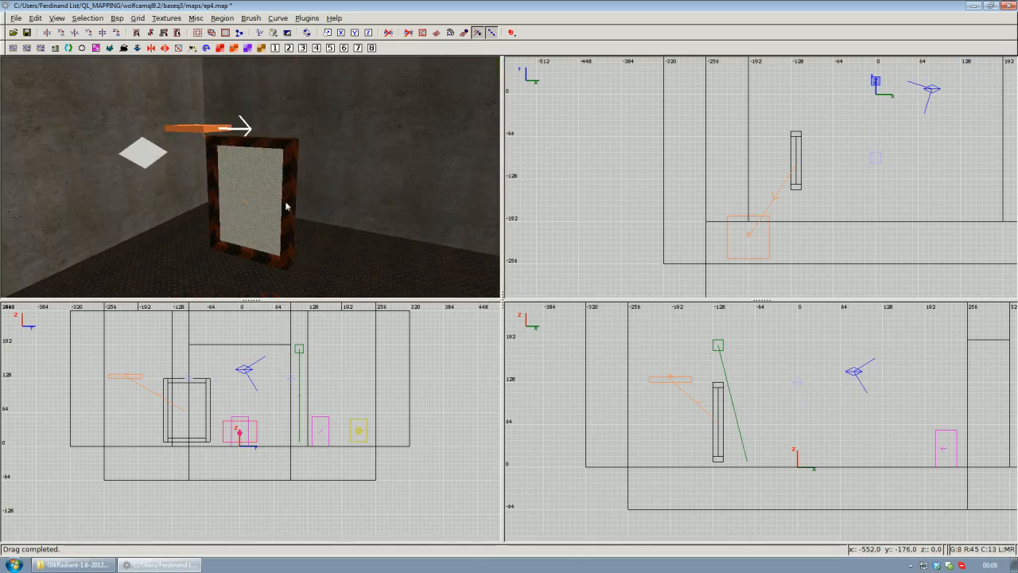
left_click(214, 212, "shift")
left_click(252, 212, "shift")
left_click(248, 252, "shift")
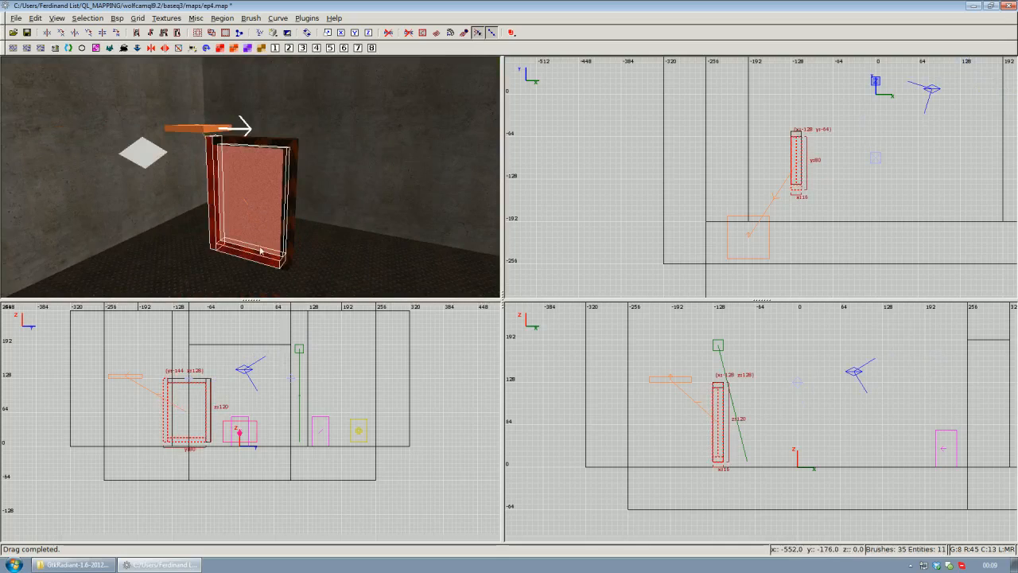
left_click(287, 224, "shift")
left_click(266, 144, "shift")
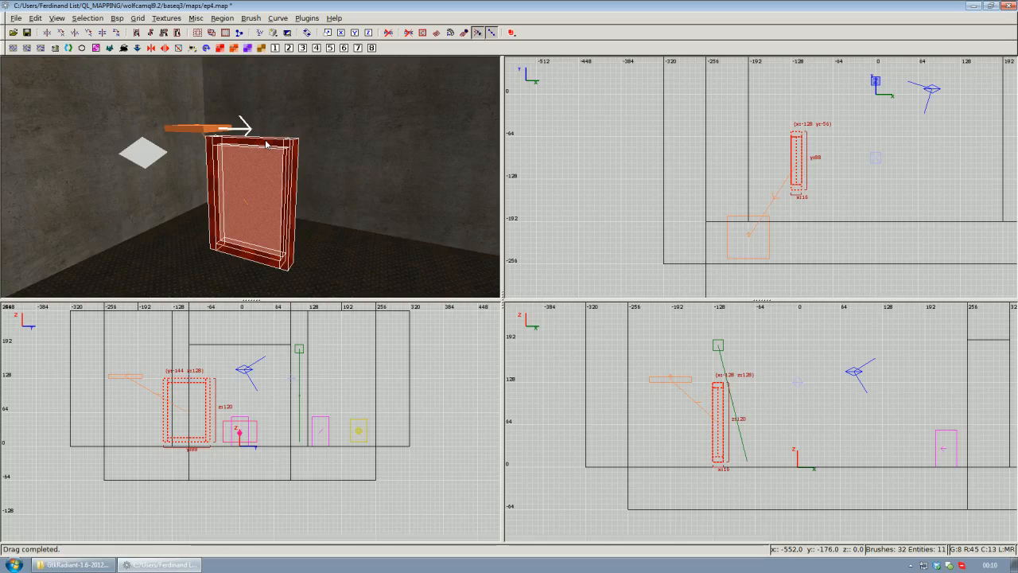
key("BackSpace")
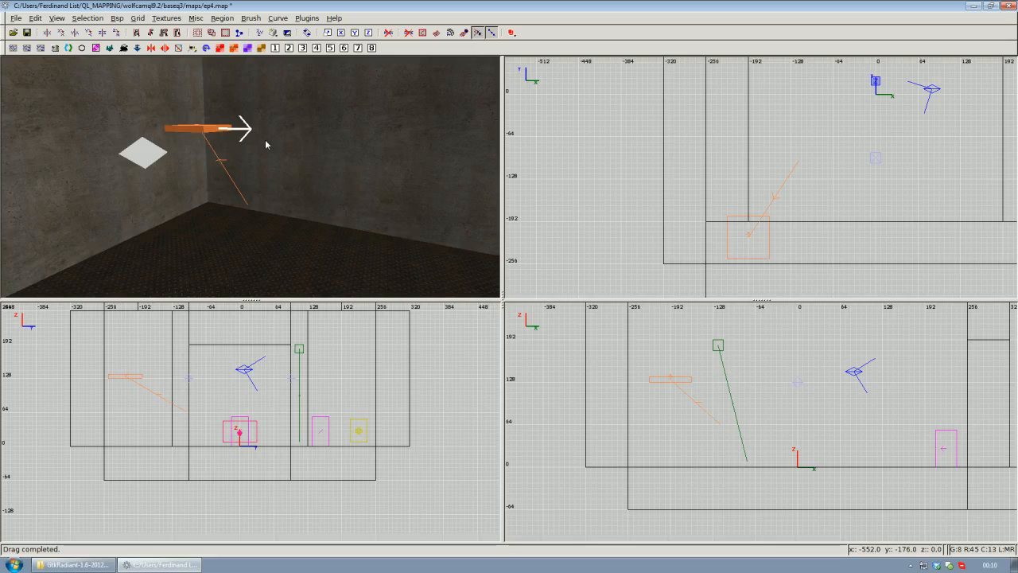
Check the teleporter frame against the Details filter by toggling it, leaving the detail brushes shown
key("shift+h")
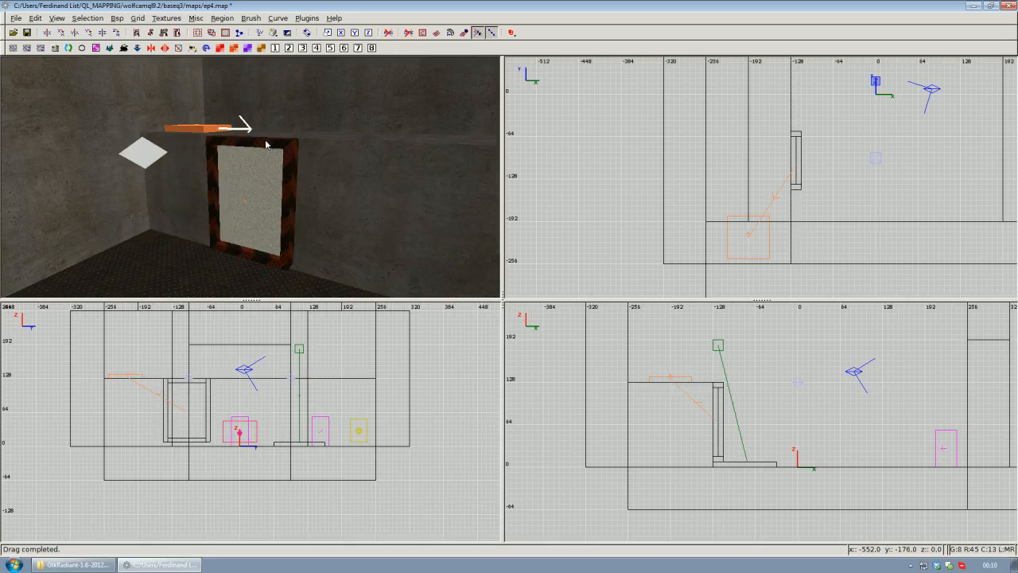
key("ctrl+d")
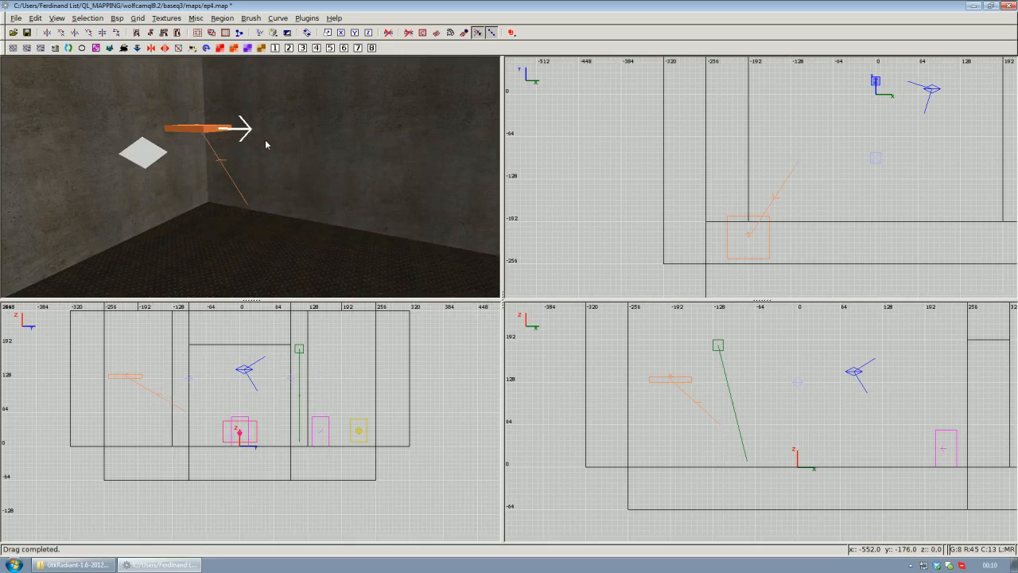
key("ctrl+d")
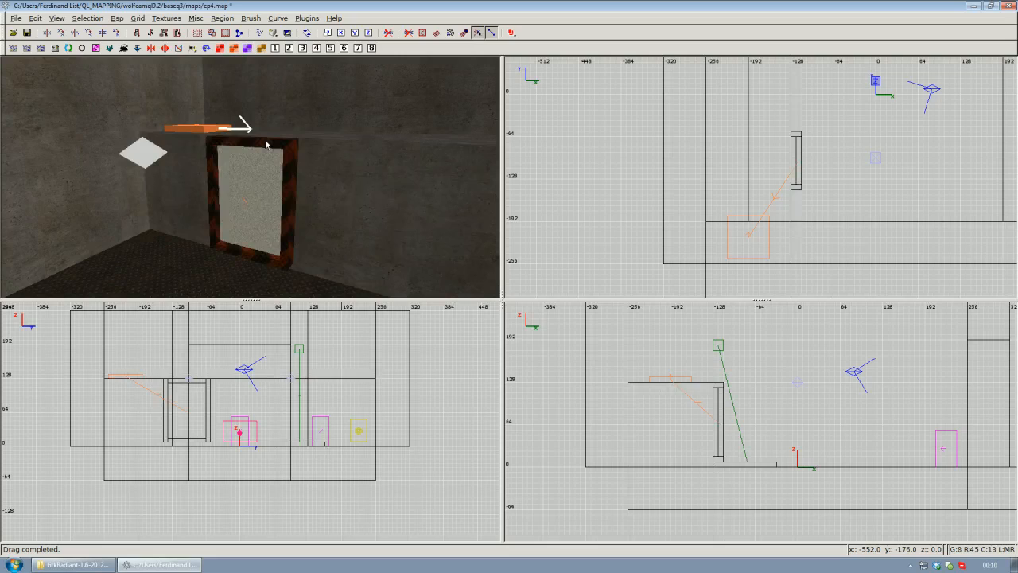
scroll(266, 144, "down", 3)
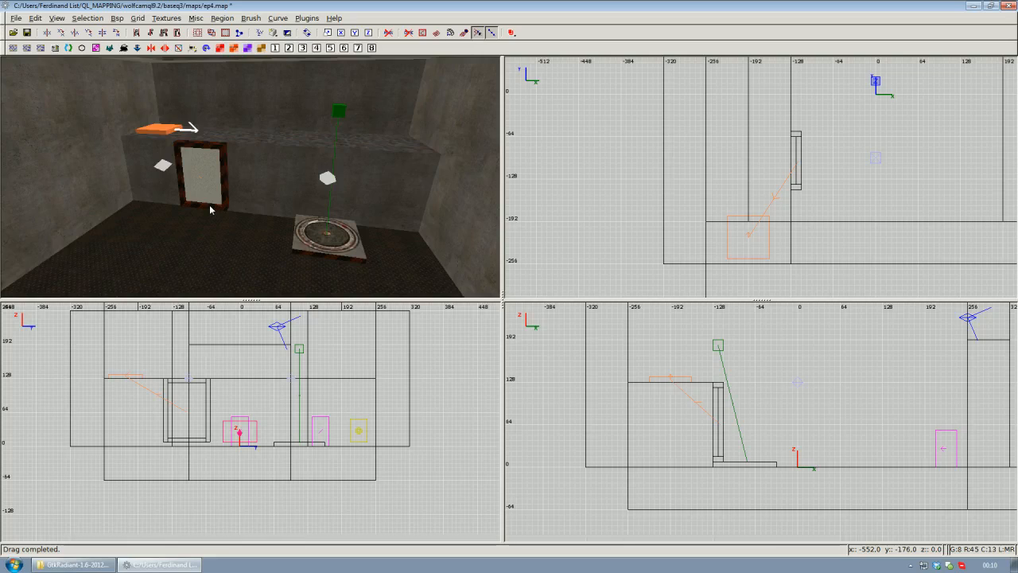
Show the triggers of the teleporter and bounce pad again, toggling the Triggers filter to compare both views
key("ctrl+shift+t")
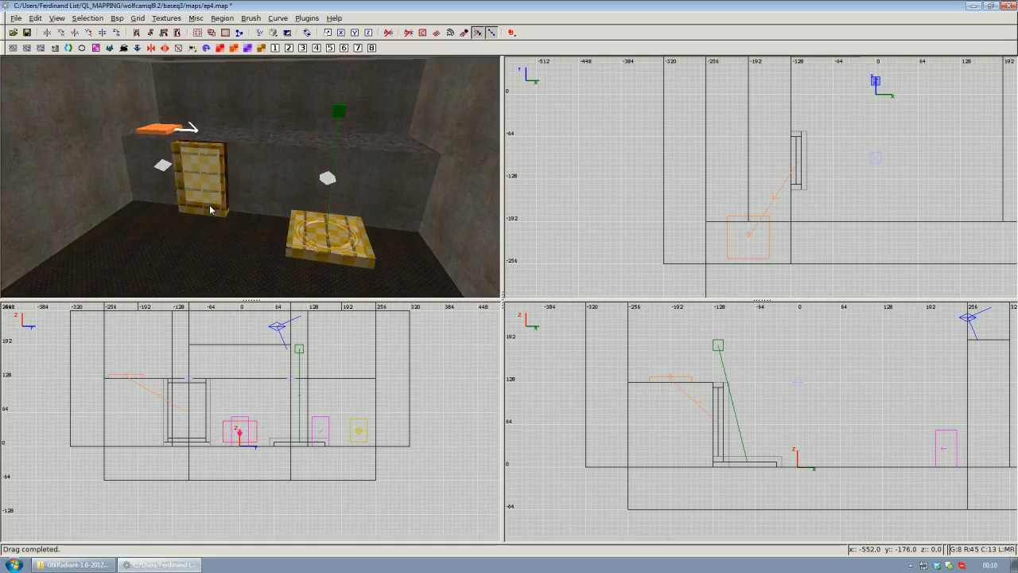
key("ctrl+shift+t")
key("ctrl+shift+t")
key("ctrl+shift+t")
key("ctrl+shift+t")
Toggle the Translucent filter on and off to compare its effect on the trigger brushes
left_click(58, 18)
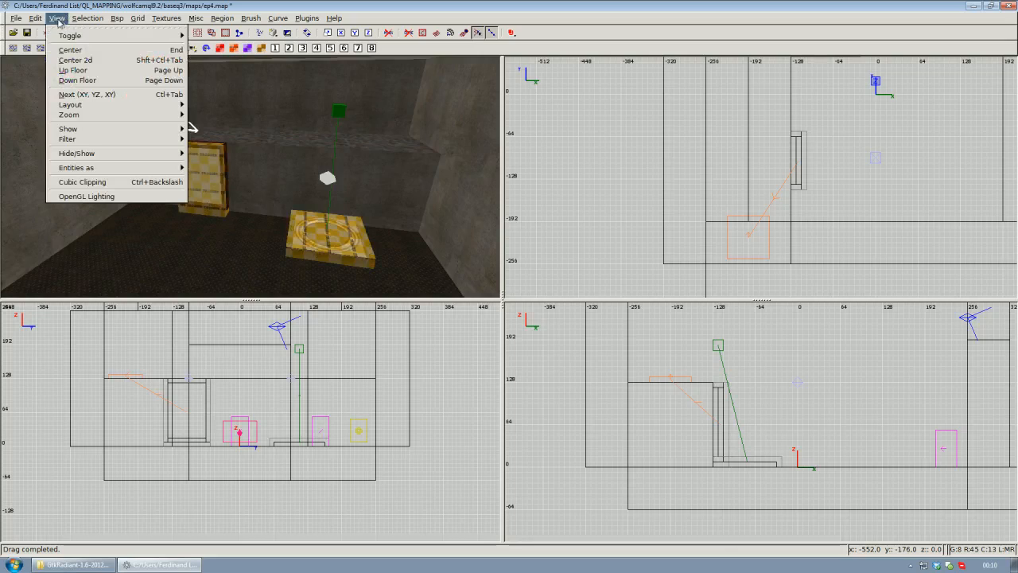
mouse_move(98, 140)
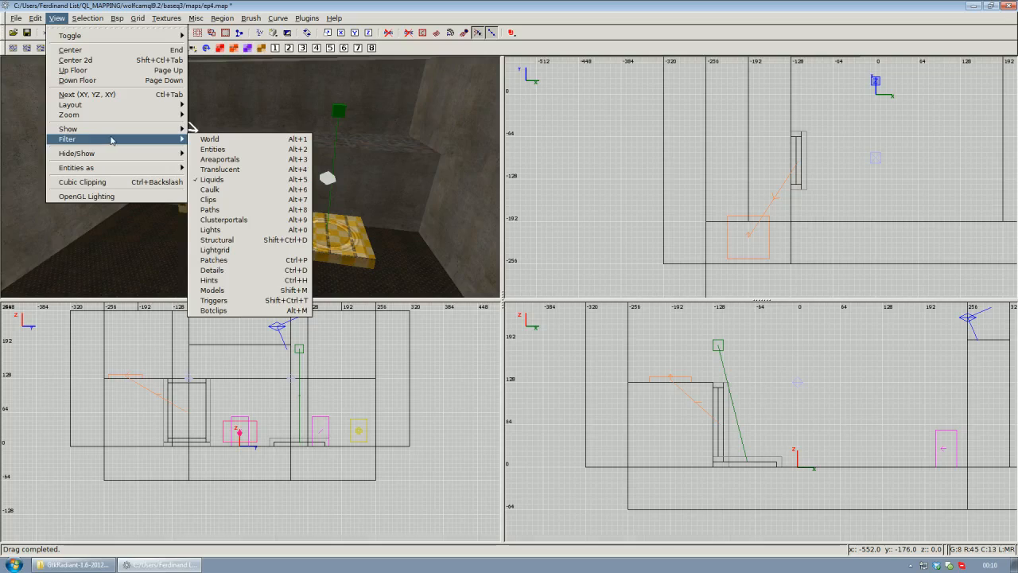
left_click(231, 172)
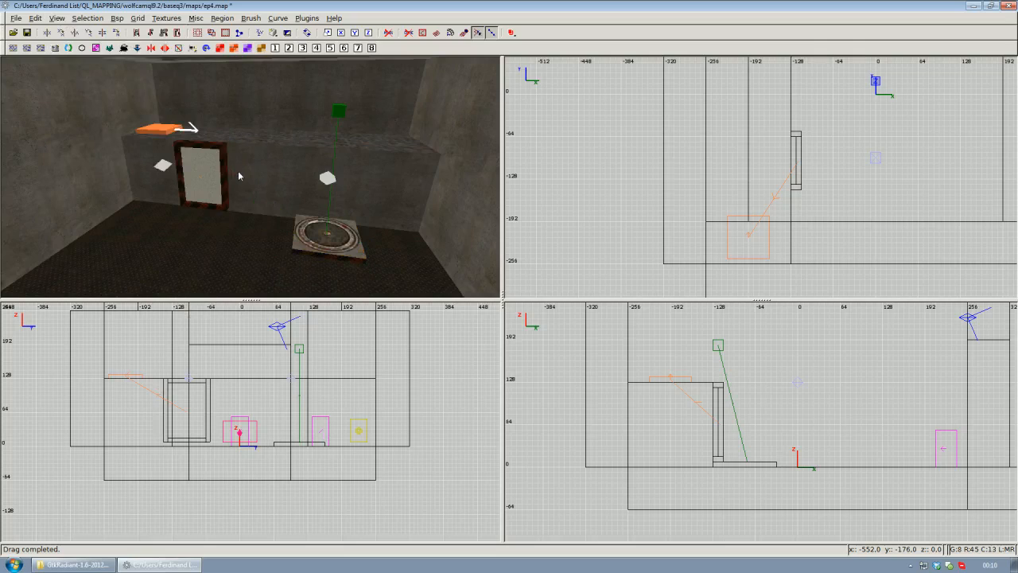
key("alt+4")
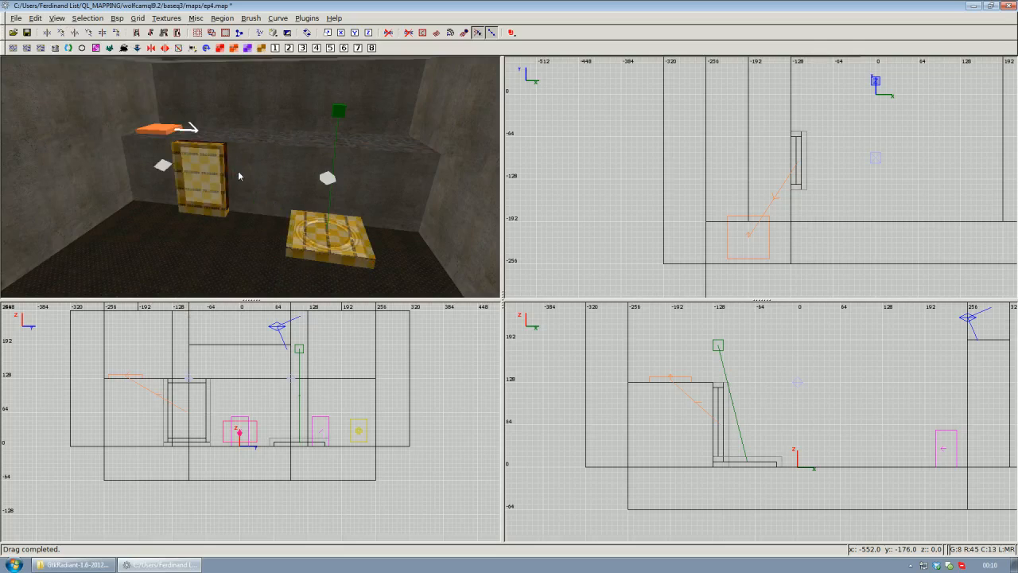
Inspect the room with the framed teleporter, its destination ledge and the bounce pad by flying through the 3D view
right_click(239, 173)
key("Up")
key("Down")
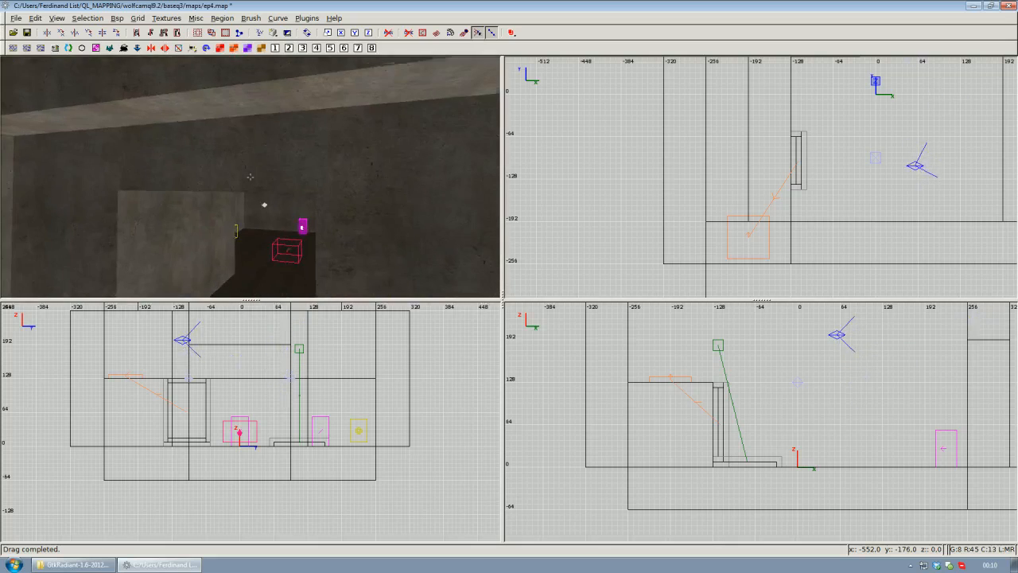
key("Up")
key("Down")
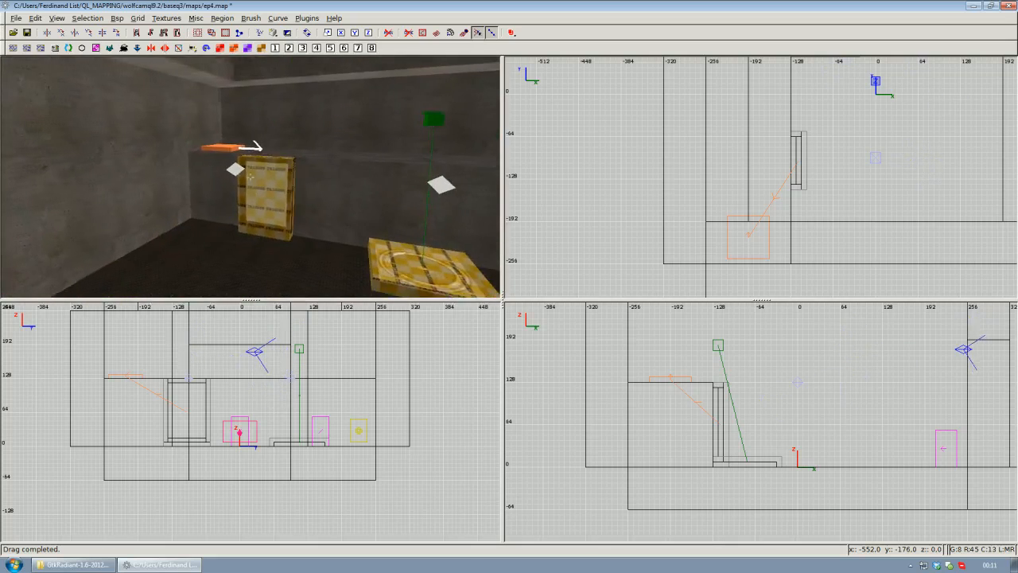
key("Down")
right_click(251, 182)
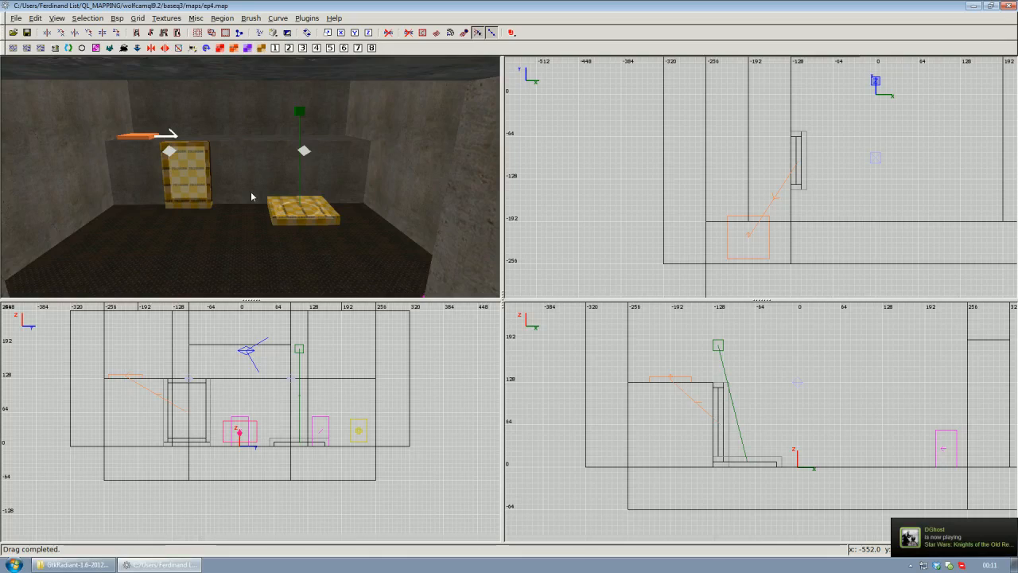
Save the map and compile it with the Q3Map2 (test) BSP -meta, -vis, -light -fast -filter option
key("ctrl+s")
left_click(117, 19)
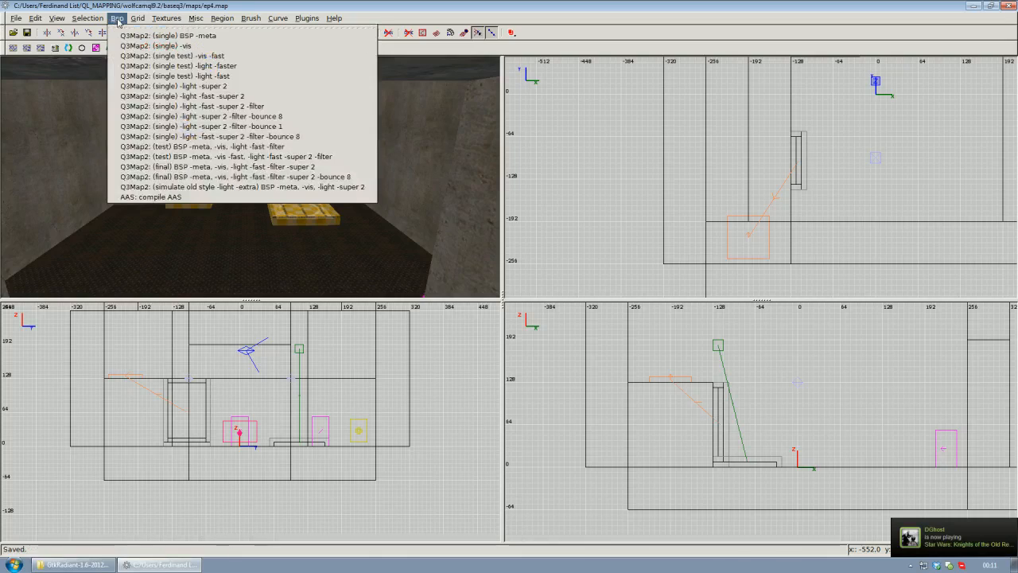
left_click(186, 147)
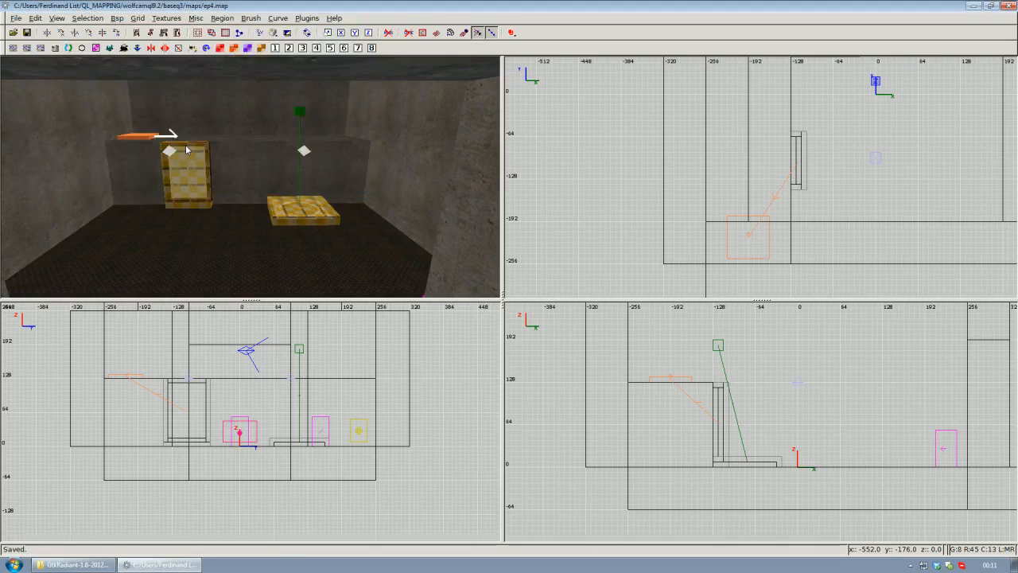
Switch to the file explorer, go to the wolfcamql9.2 folder and launch wolfcamql.exe
left_click(76, 564)
key("BackSpace")
left_click(331, 257)
double_click(331, 257)
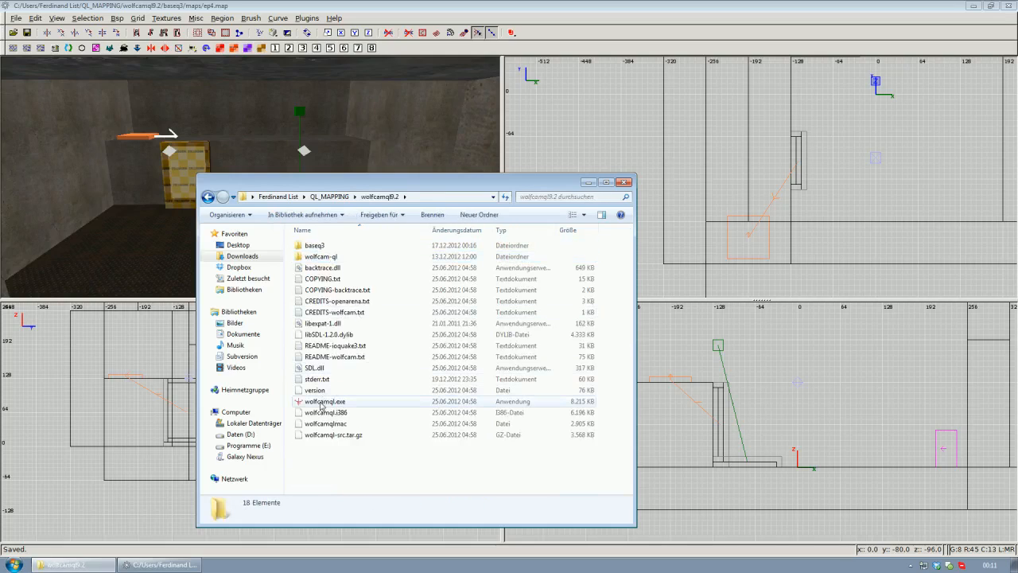
left_click(321, 404)
double_click(321, 404)
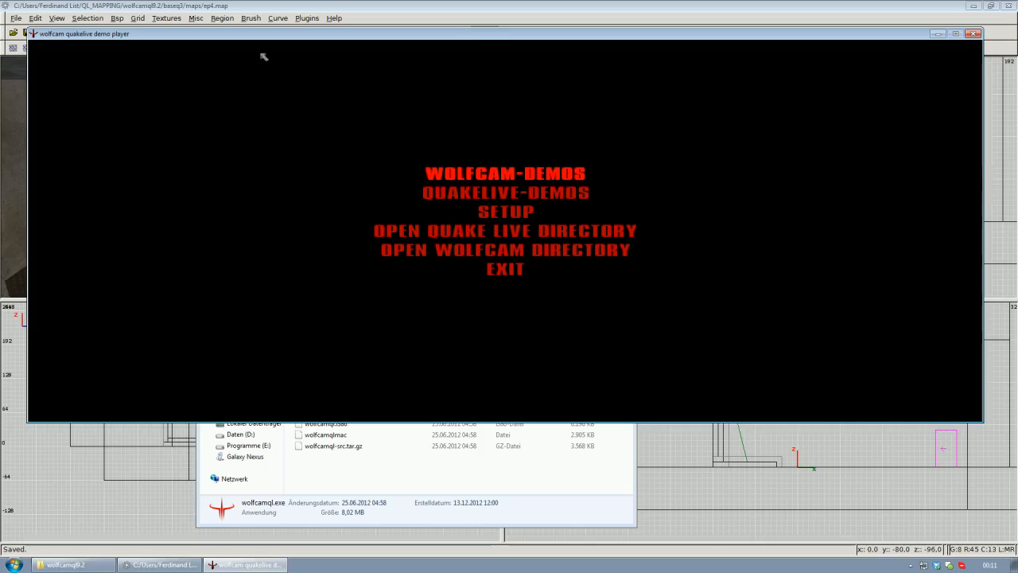
Load the compiled map in the wolfcam console with the command \map ep4
type("map")
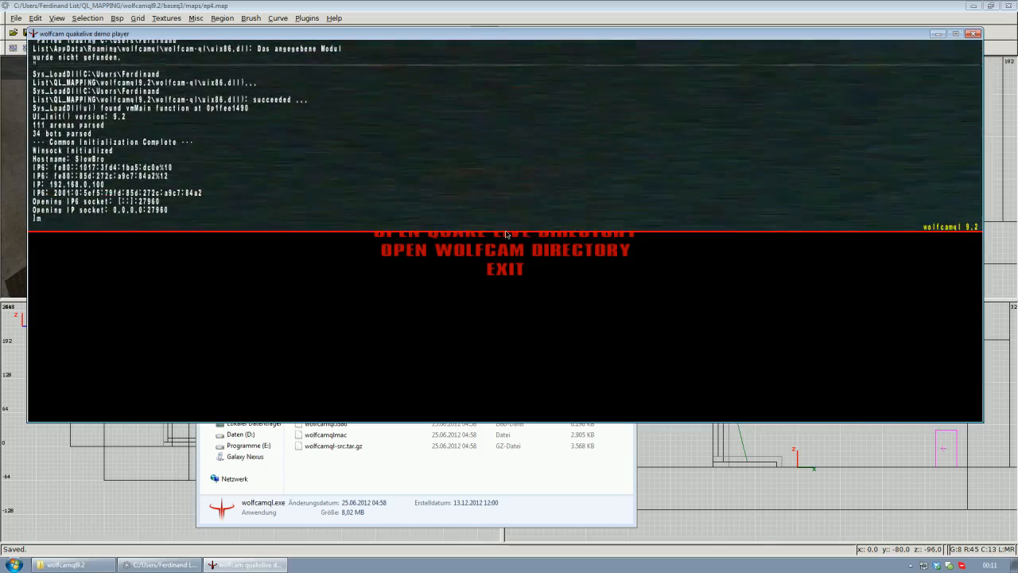
type(" ep4")
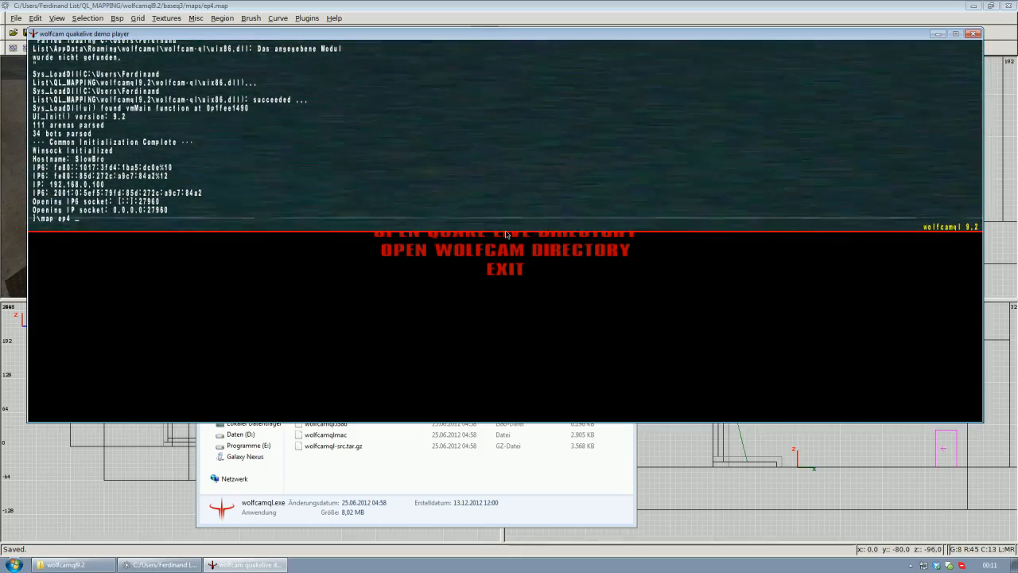
key("Return")
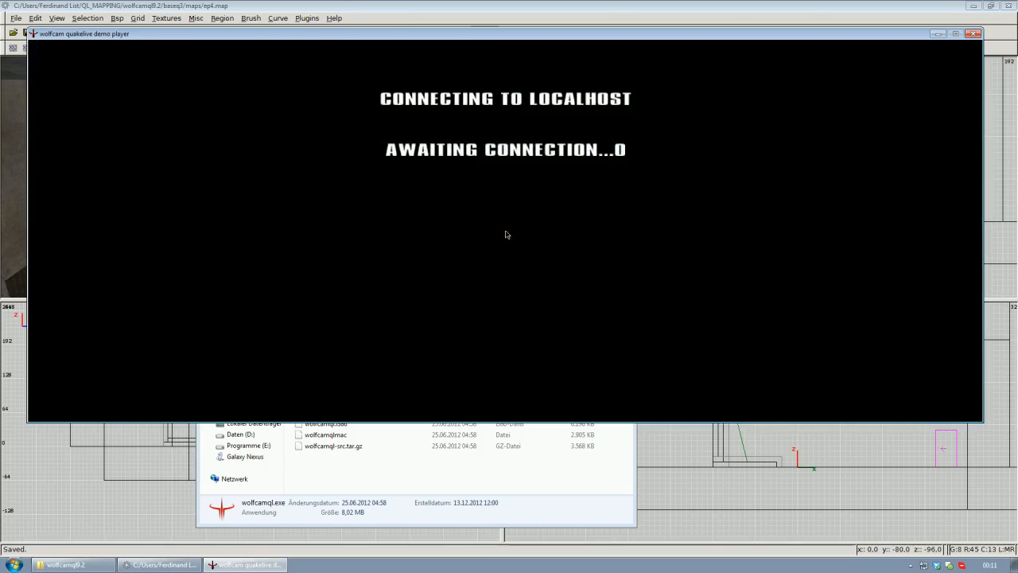